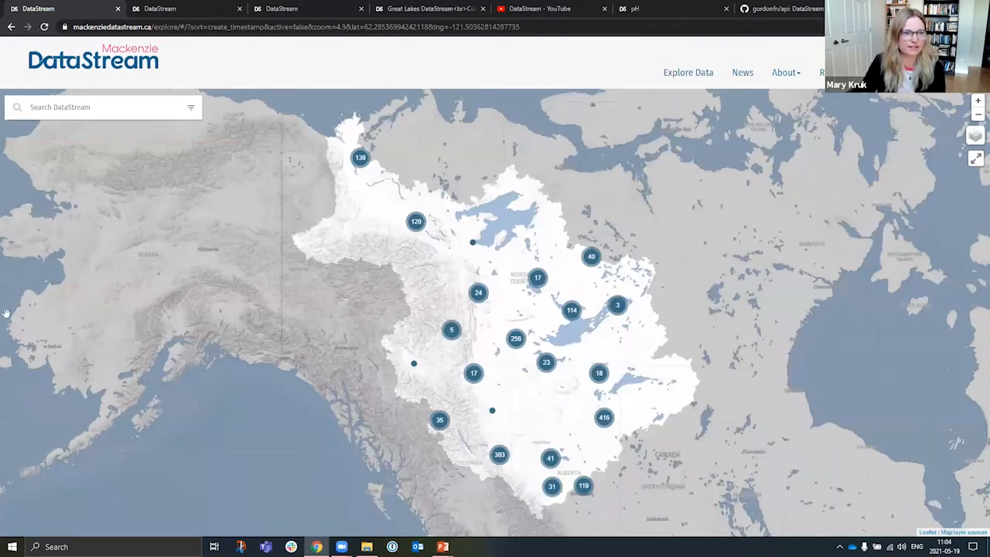
# - View the Atlantic and Lake Winnipeg DataStream maps and the Great Lakes DataStream page as far as its Data Drive section
pyautogui.click(168, 8)
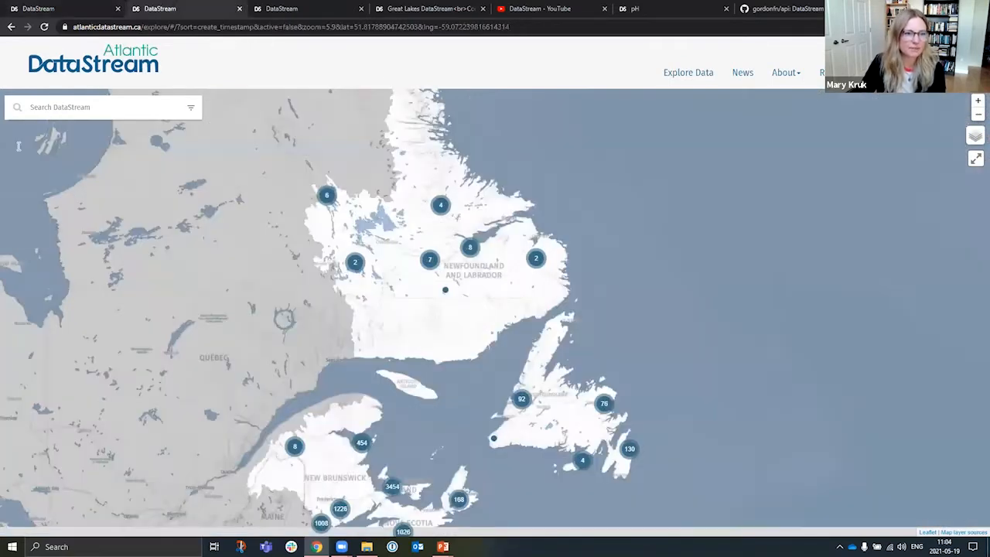
pyautogui.click(297, 8)
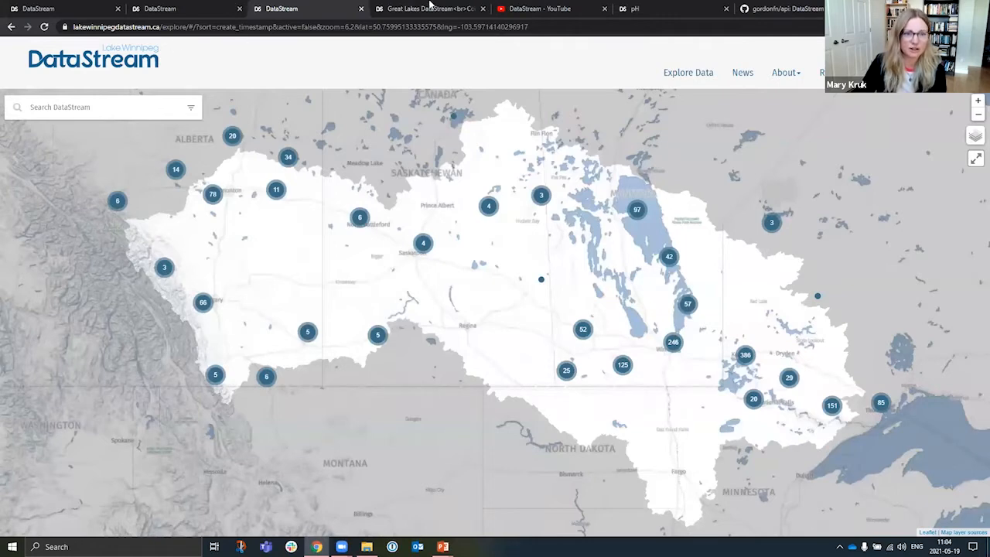
pyautogui.click(430, 8)
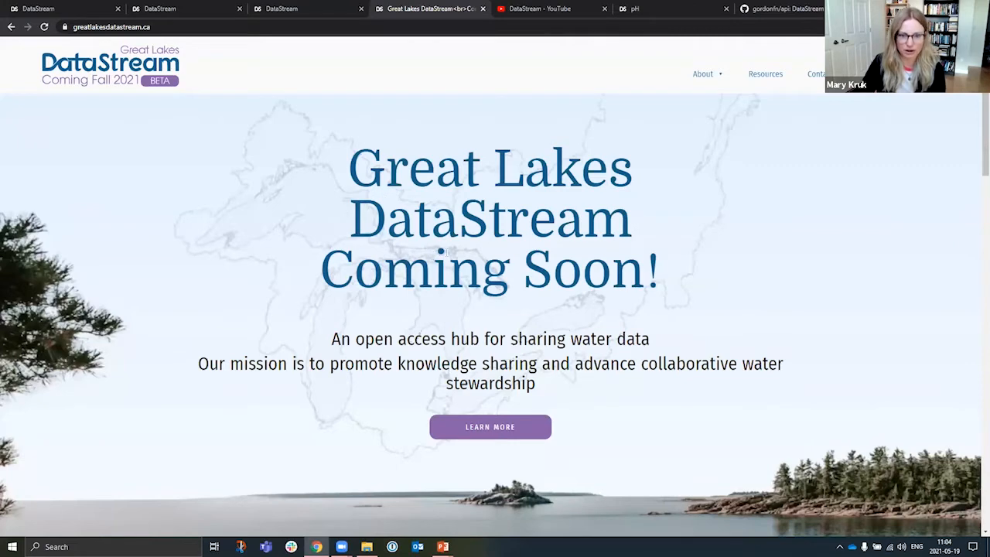
pyautogui.scroll(-4, 506, 246)
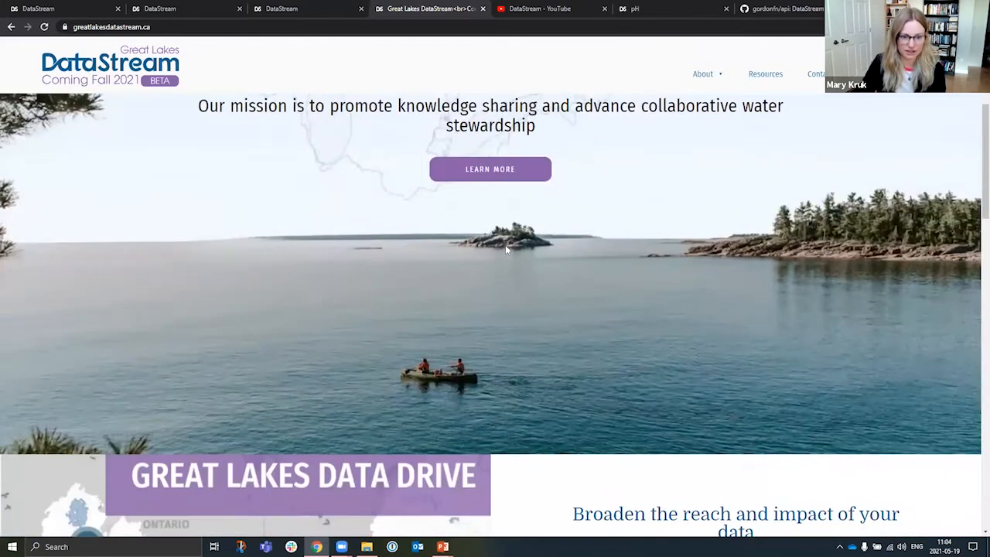
pyautogui.scroll(-3, 274, 281)
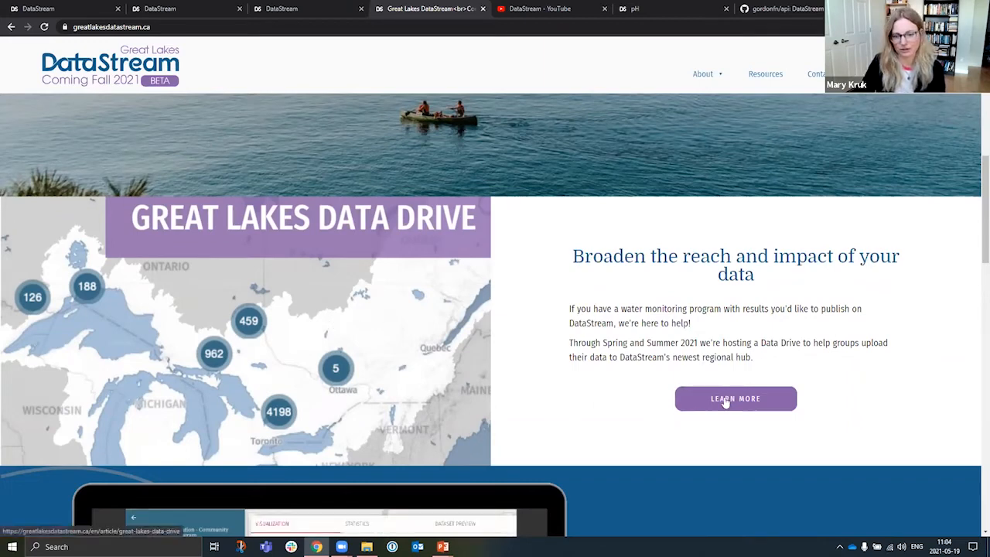
# - Return to Mackenzie DataStream, open its home page and review the stories, data-to-policy cycle and At a Glance sections
pyautogui.click(23, 8)
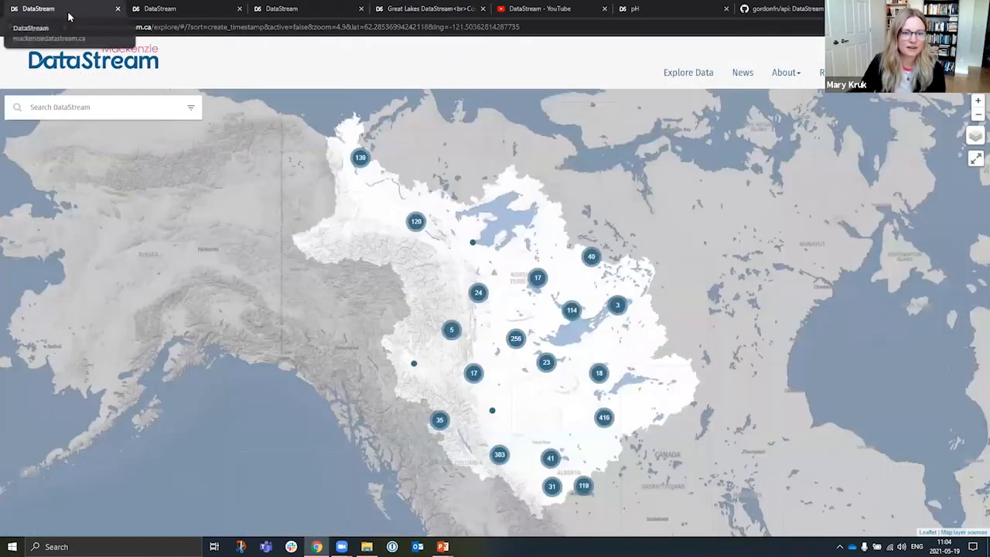
pyautogui.click(94, 66)
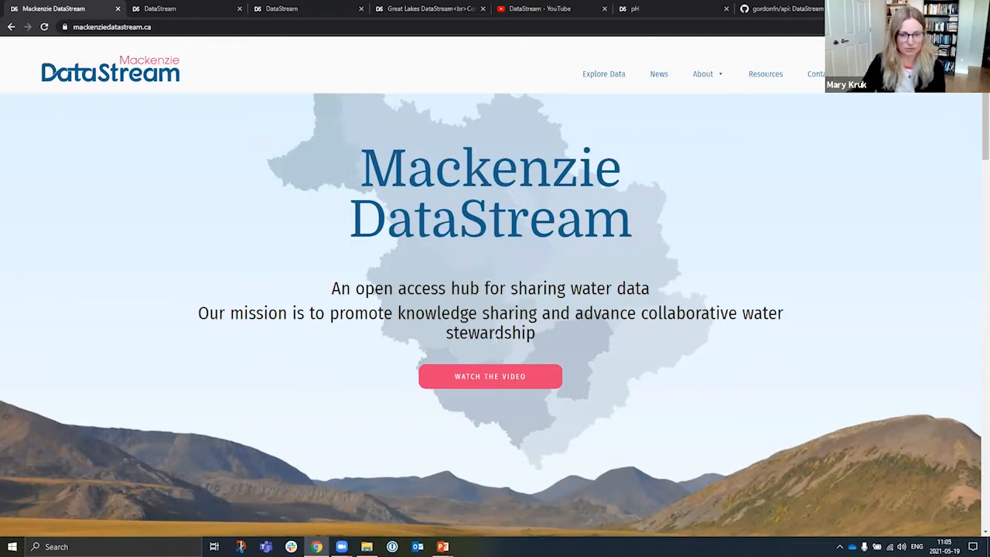
pyautogui.scroll(-8, 623, 332)
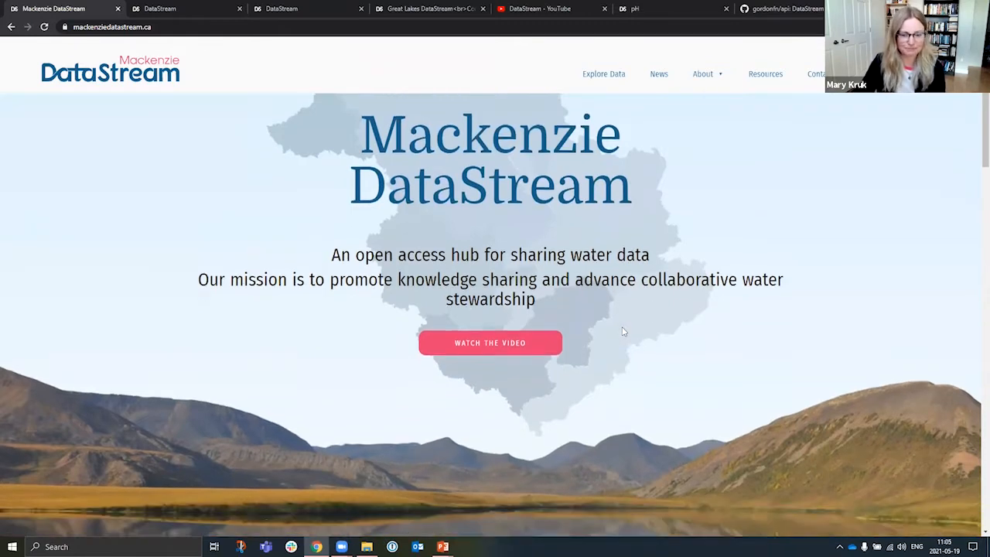
pyautogui.scroll(-4, 620, 333)
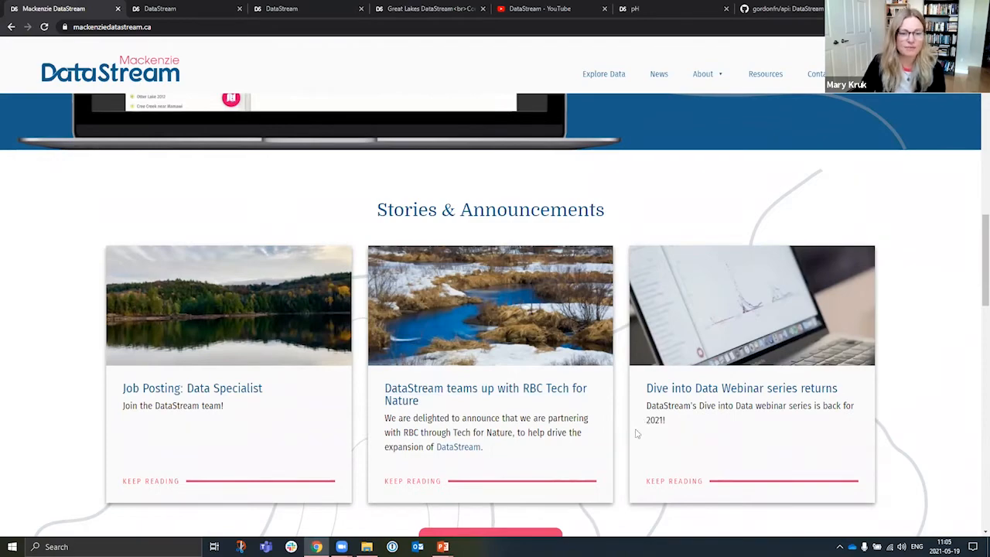
pyautogui.scroll(-10, 478, 424)
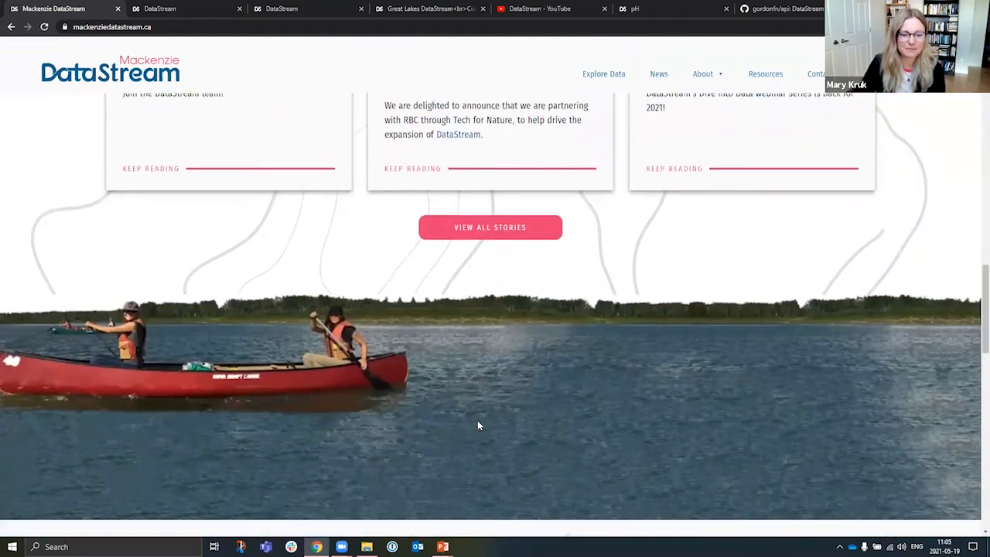
pyautogui.scroll(-1, 464, 464)
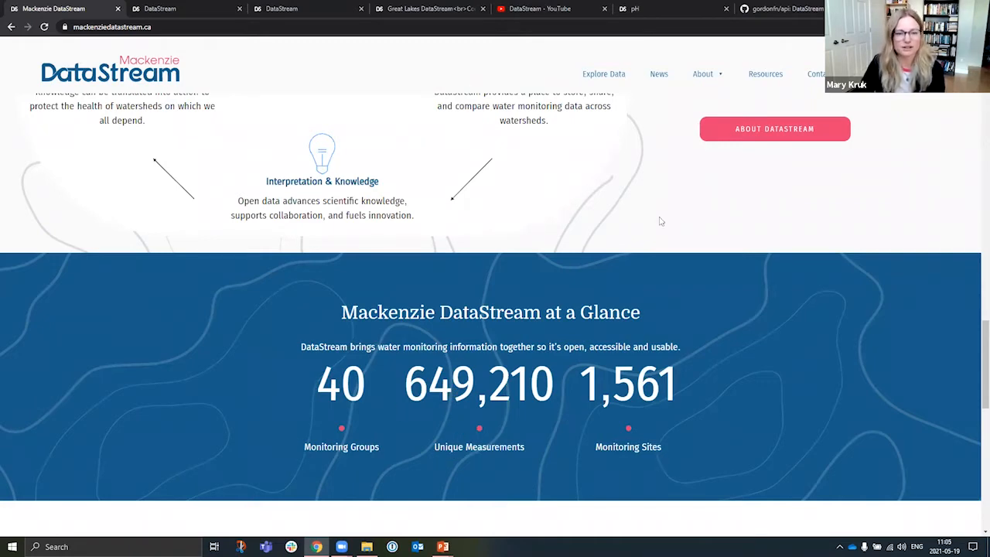
pyautogui.scroll(5, 652, 298)
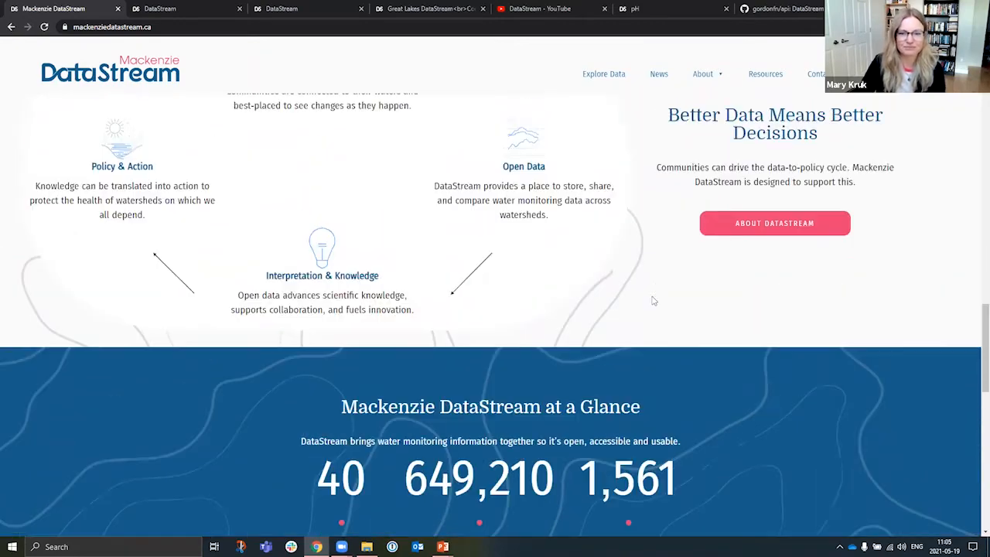
pyautogui.scroll(3, 940, 302)
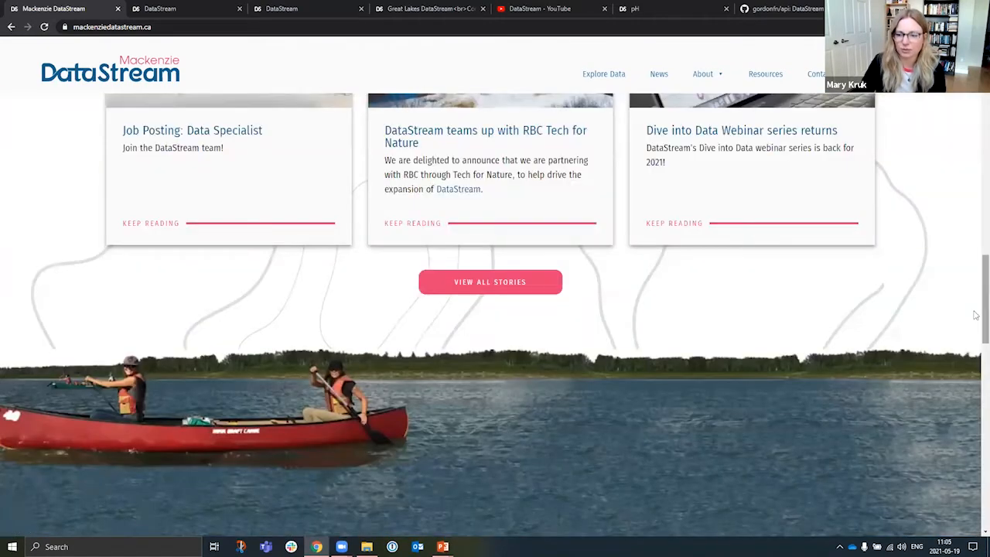
pyautogui.scroll(5, 973, 126)
pyautogui.scroll(2, 973, 126)
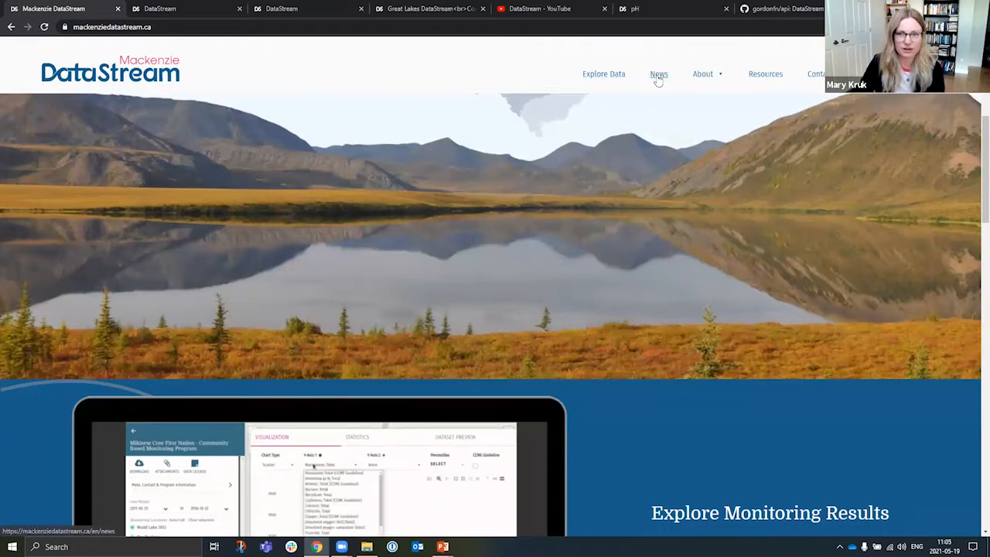
# - Check which pages are offered under About and open the Mackenzie DataStream Resources page
pyautogui.click(717, 74)
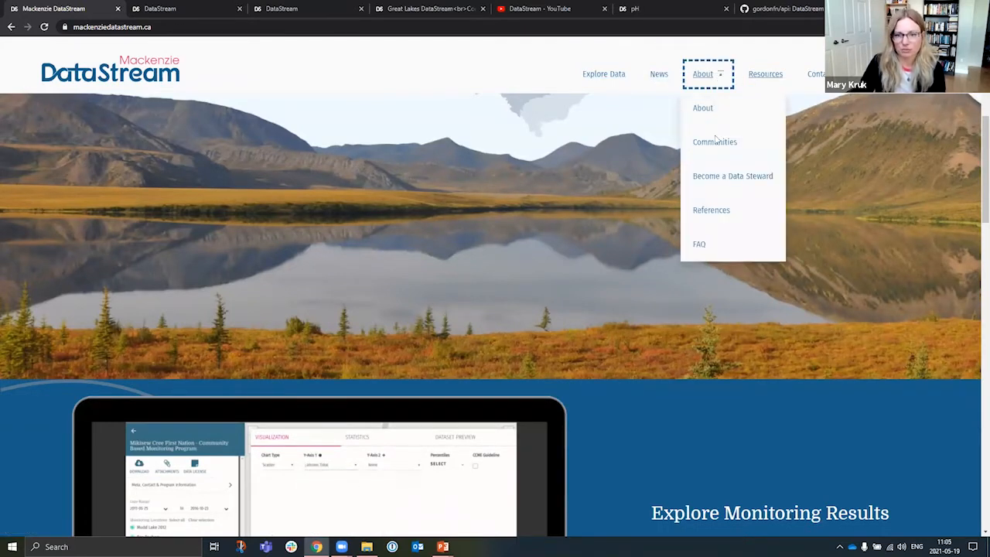
pyautogui.click(719, 78)
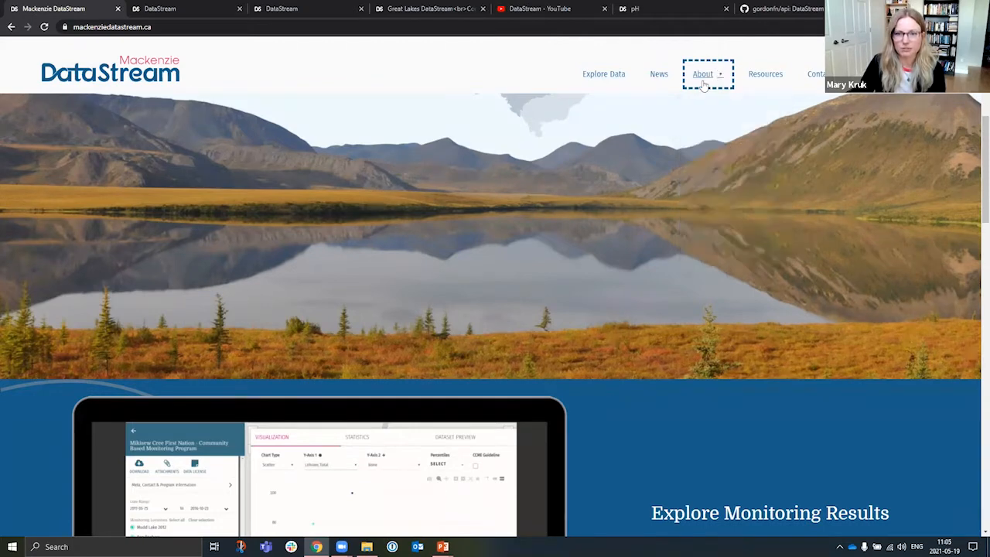
pyautogui.click(766, 77)
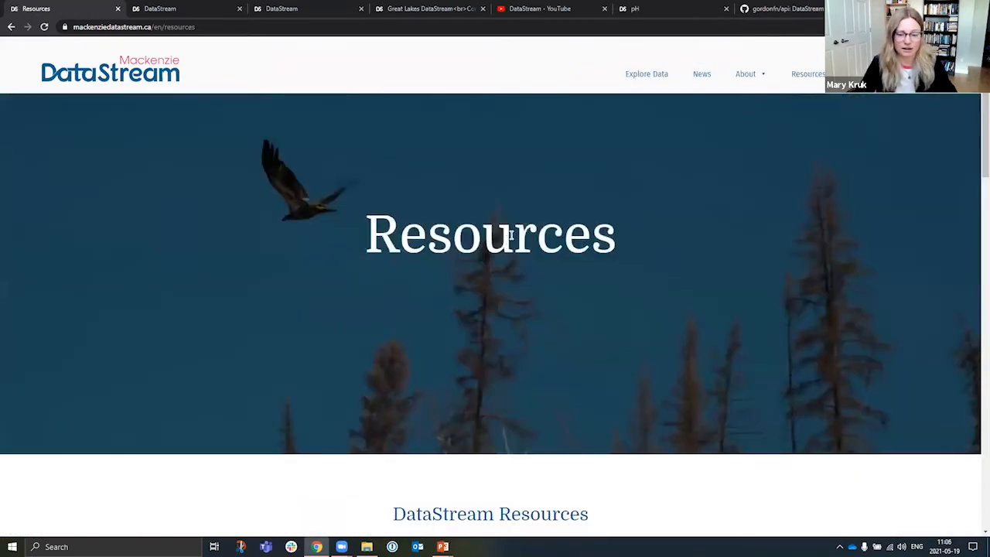
# - Examine the Resources page from the upload guidance and how-to videos through Other Resources to the footer's contact and social links
pyautogui.scroll(-3, 550, 270)
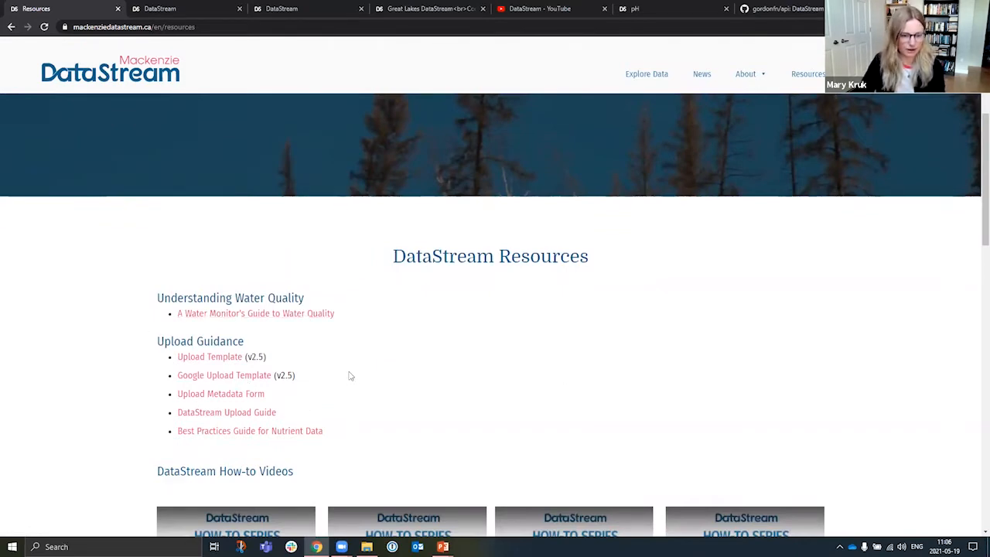
pyautogui.scroll(-3, 348, 371)
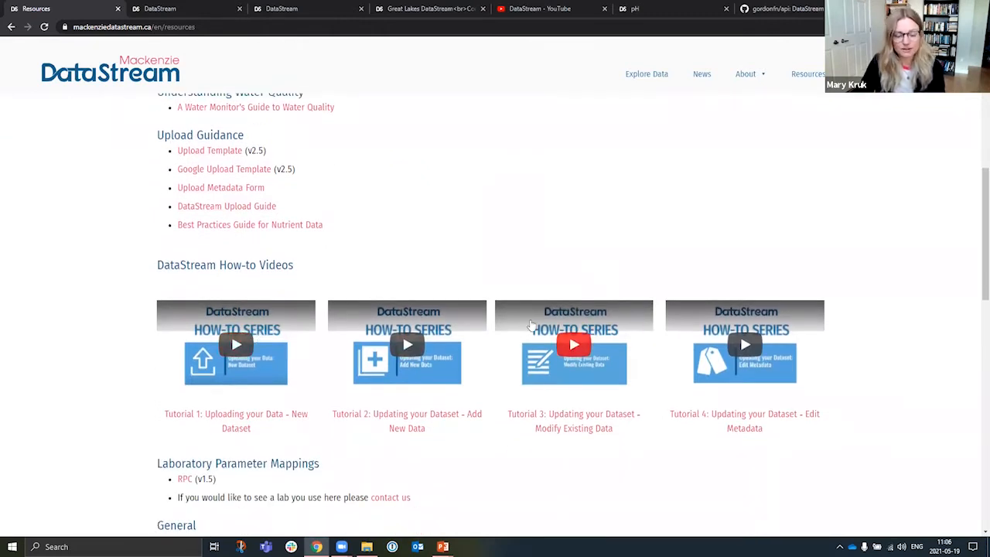
pyautogui.scroll(-1, 532, 325)
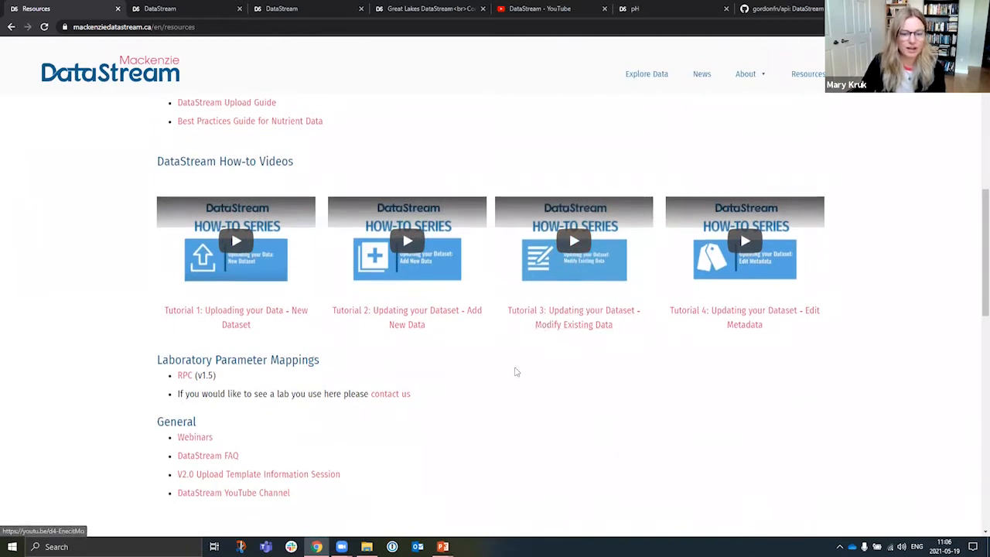
pyautogui.scroll(-1, 515, 371)
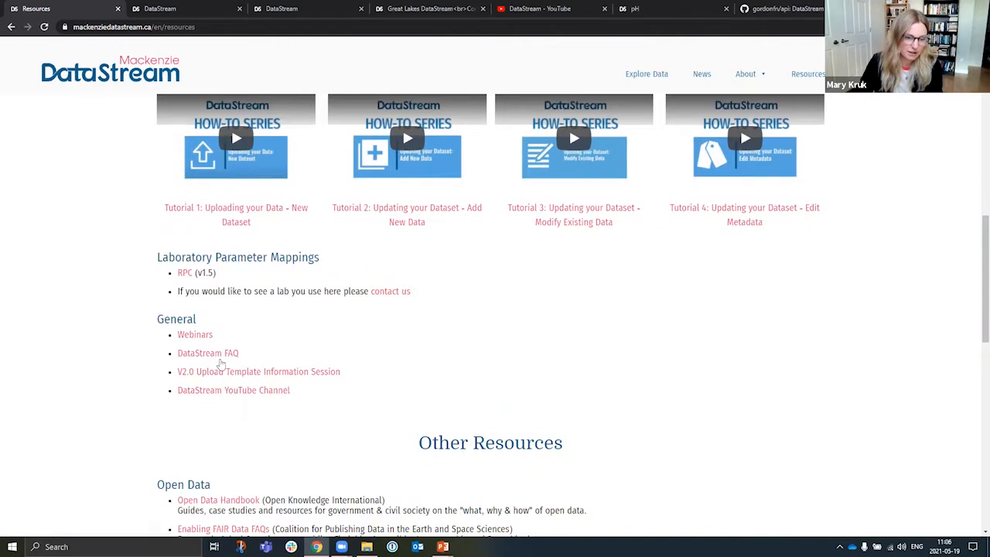
pyautogui.scroll(-2, 340, 370)
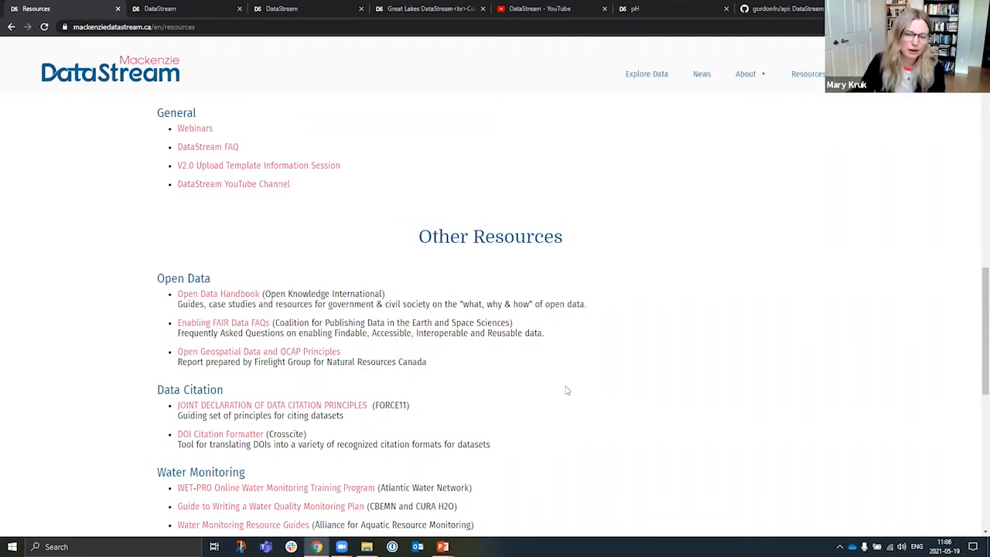
pyautogui.scroll(-2, 576, 384)
pyautogui.scroll(-3, 577, 383)
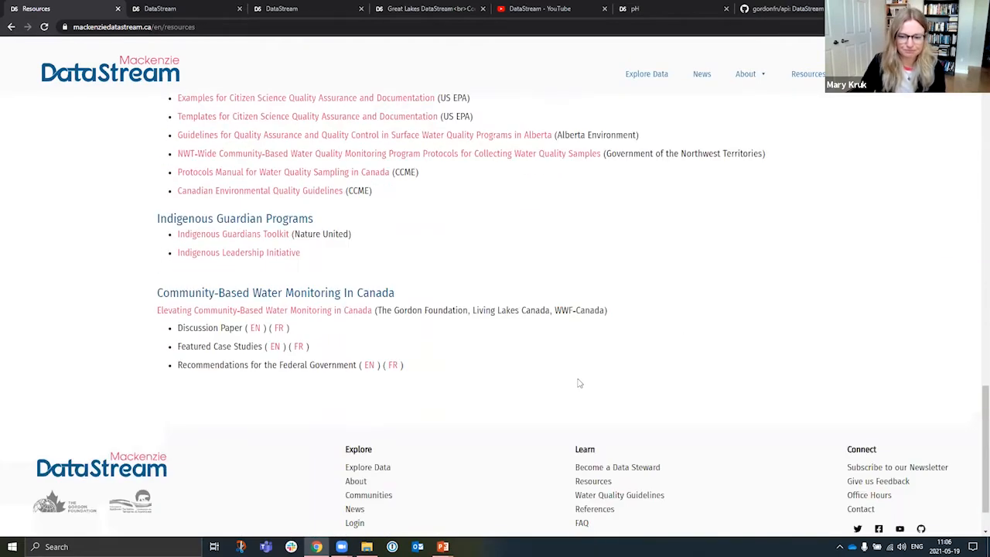
pyautogui.scroll(-1, 580, 383)
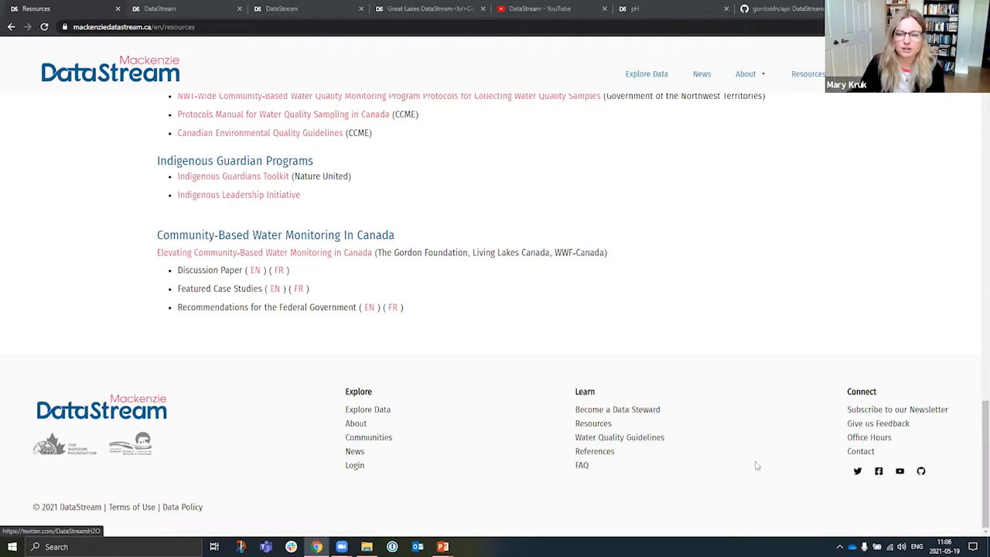
# - View the DataStream YouTube channel's playlists, and check the language options back on the Resources page
pyautogui.click(900, 474)
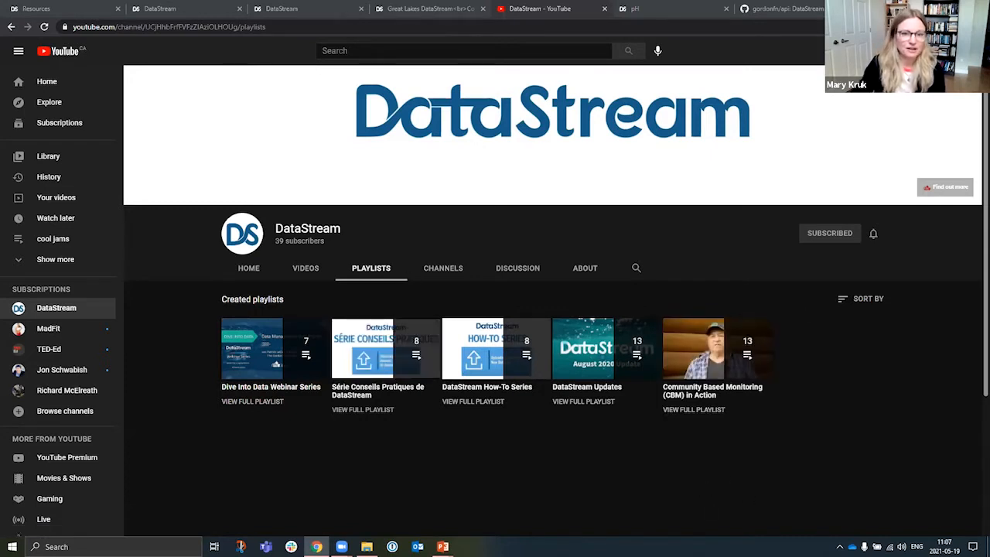
pyautogui.click(34, 8)
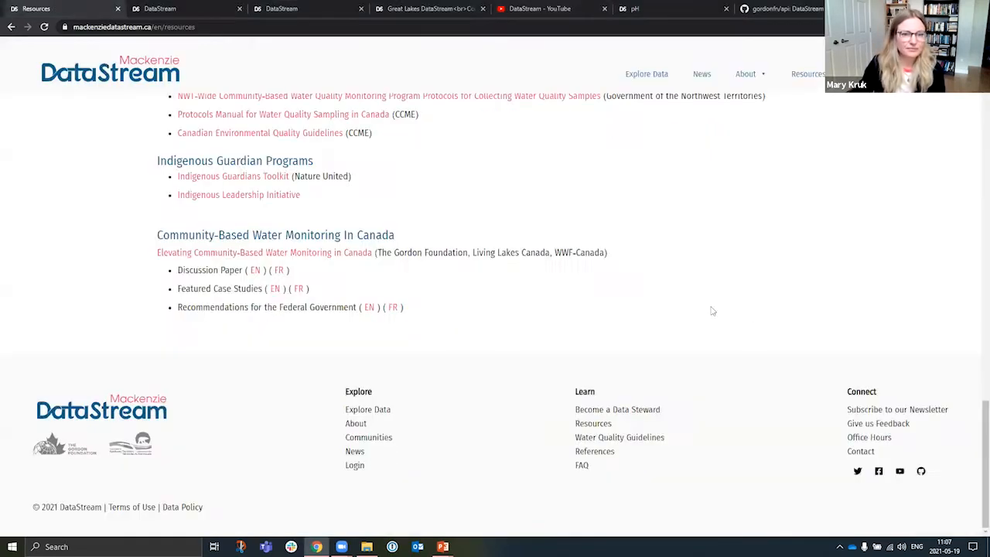
pyautogui.scroll(6, 815, 159)
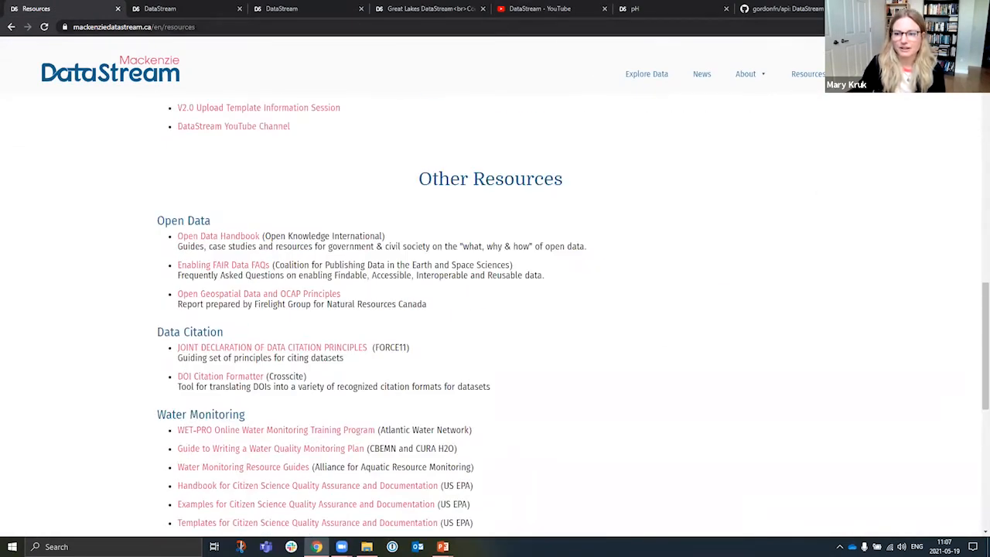
pyautogui.moveTo(914, 74)
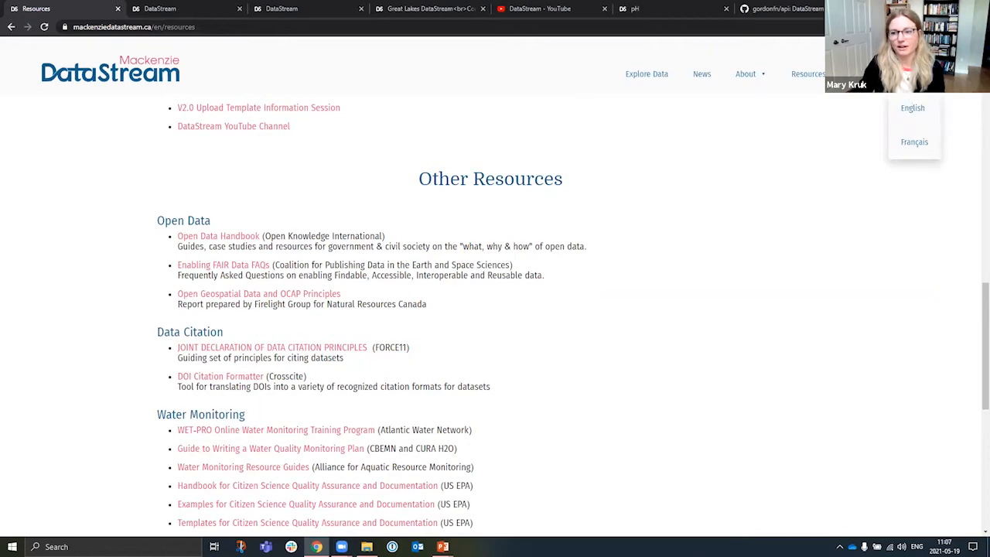
pyautogui.scroll(8, 550, 173)
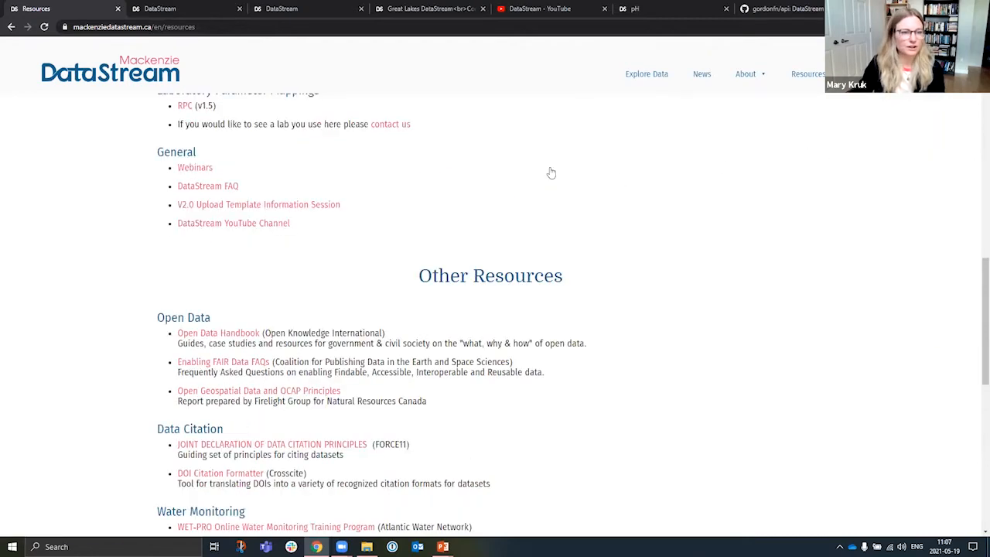
pyautogui.scroll(4, 751, 214)
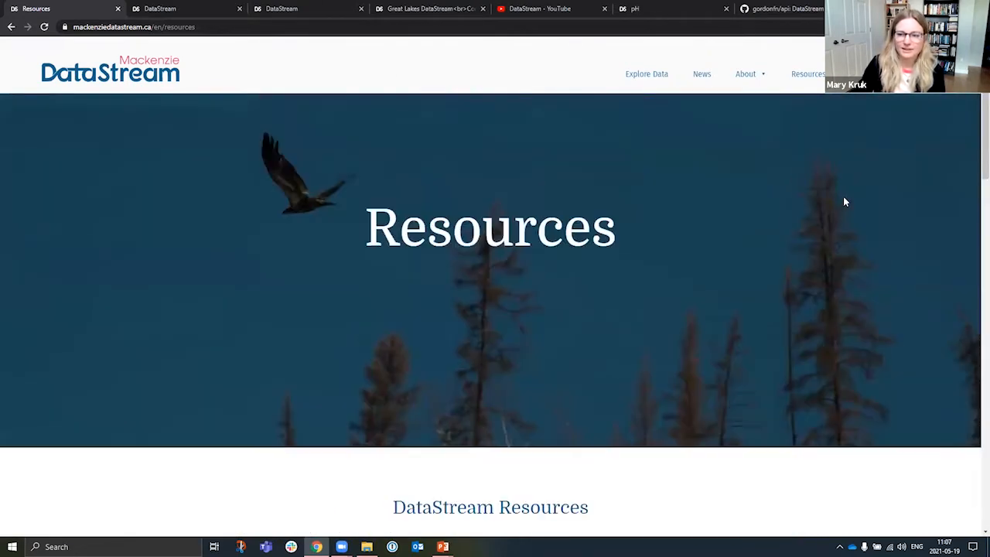
# - Open the Mackenzie data map and show the Sub-Basins, Watersheds and Canadian Historical Treaties layers one at a time, turning each off again
pyautogui.click(651, 76)
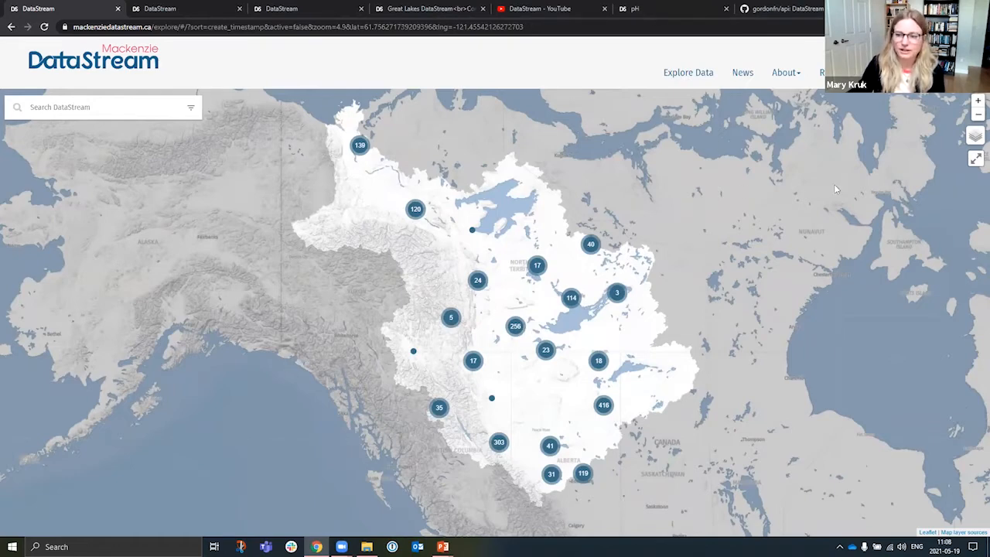
pyautogui.moveTo(976, 137)
pyautogui.click(914, 135)
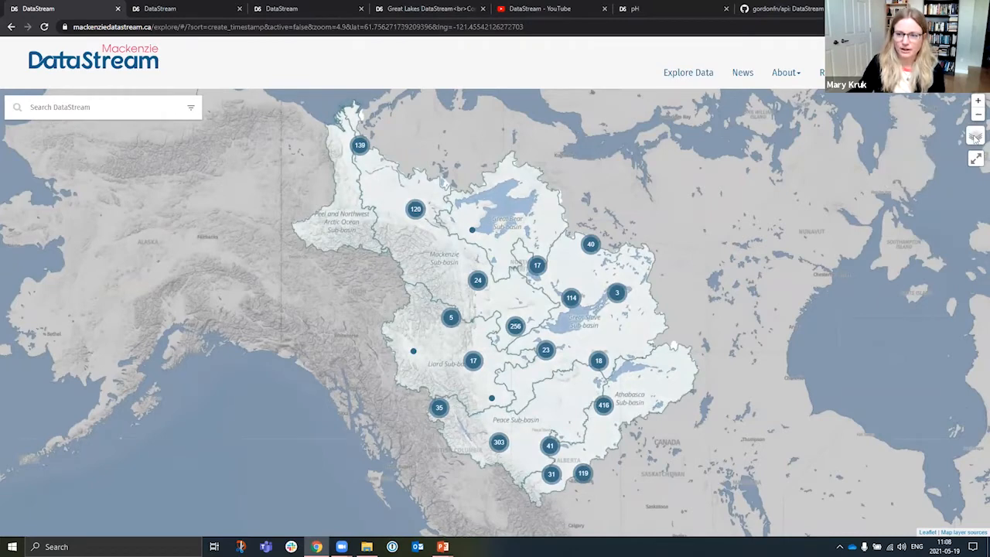
pyautogui.moveTo(975, 136)
pyautogui.click(914, 136)
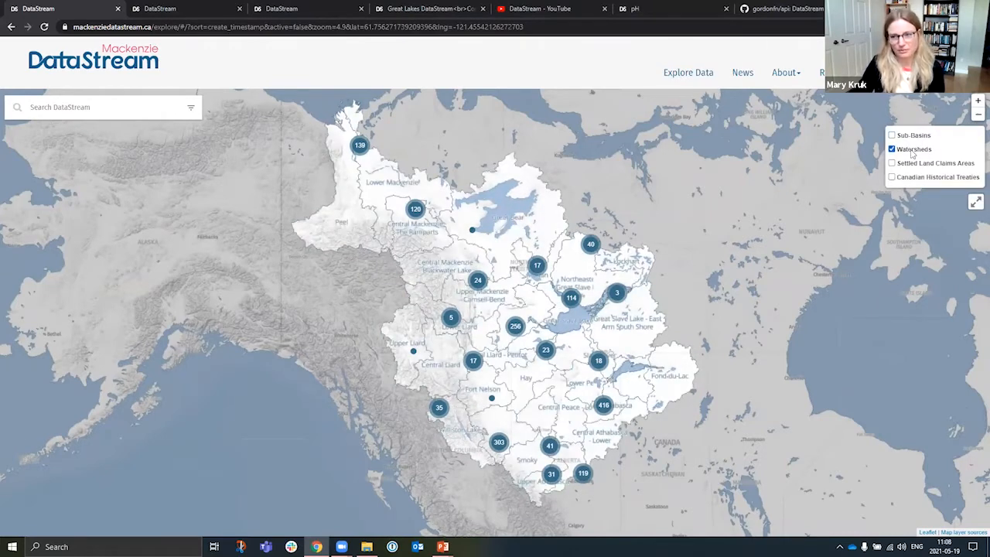
pyautogui.click(913, 150)
pyautogui.click(906, 179)
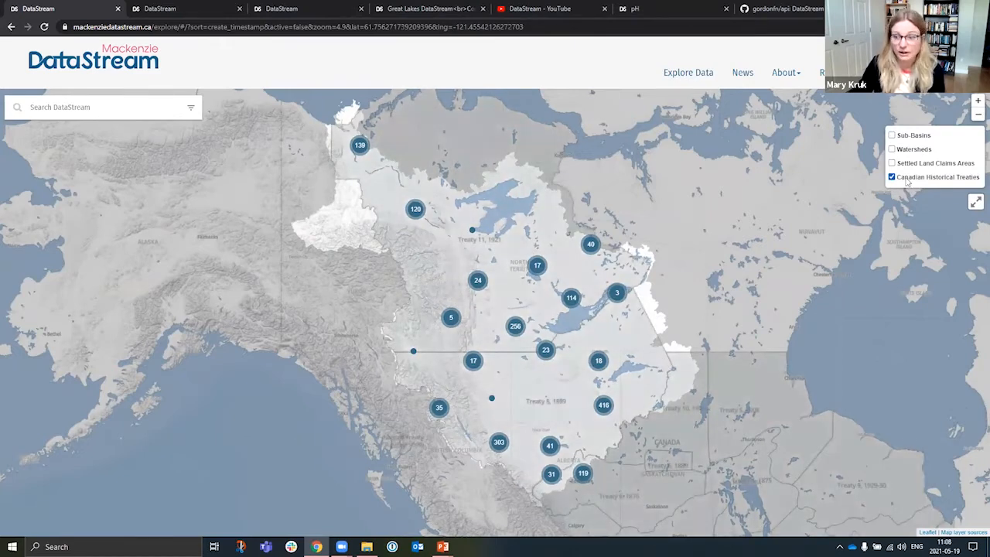
pyautogui.click(907, 178)
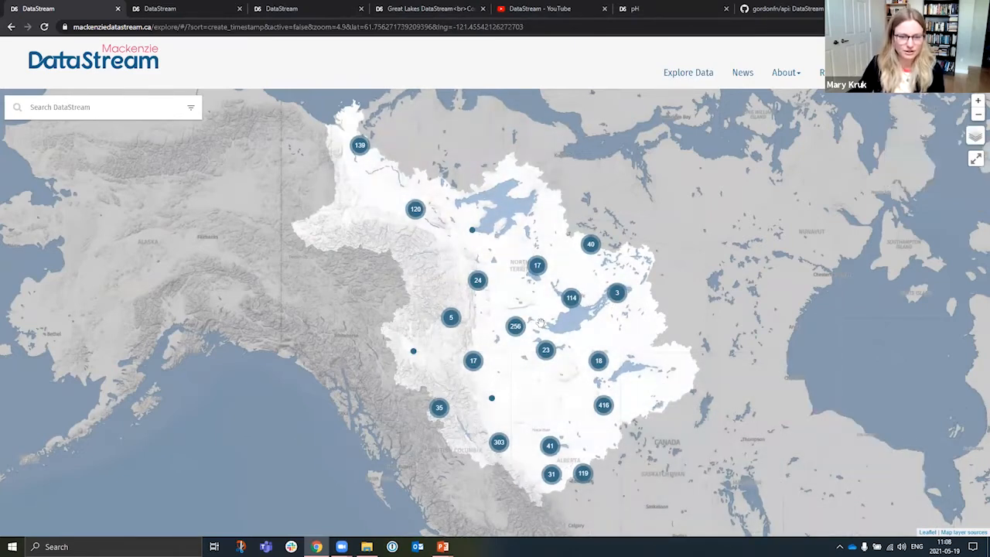
# - View the details of monitoring site WS2 near the Mackenzie River on the map, and close them again
pyautogui.scroll(2, 490, 300)
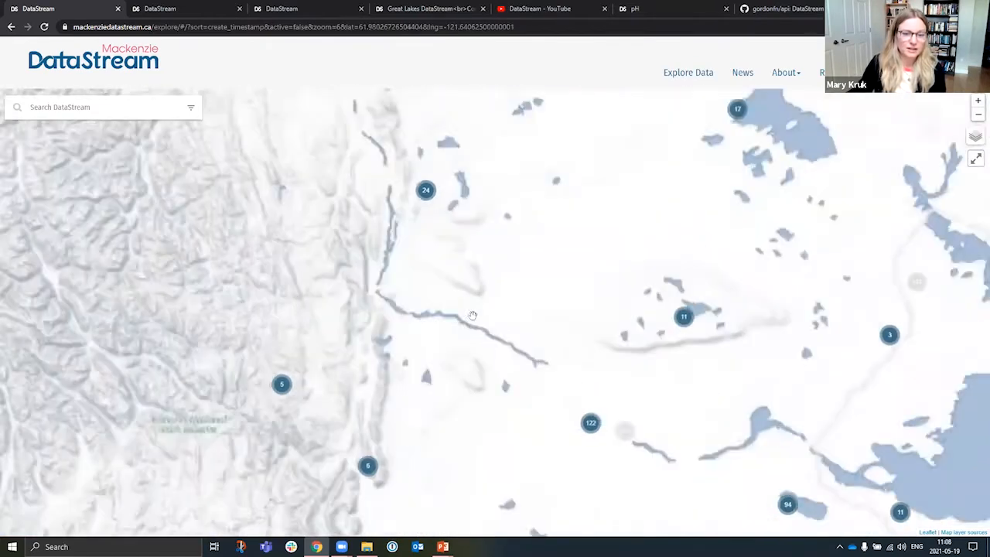
pyautogui.scroll(2, 476, 175)
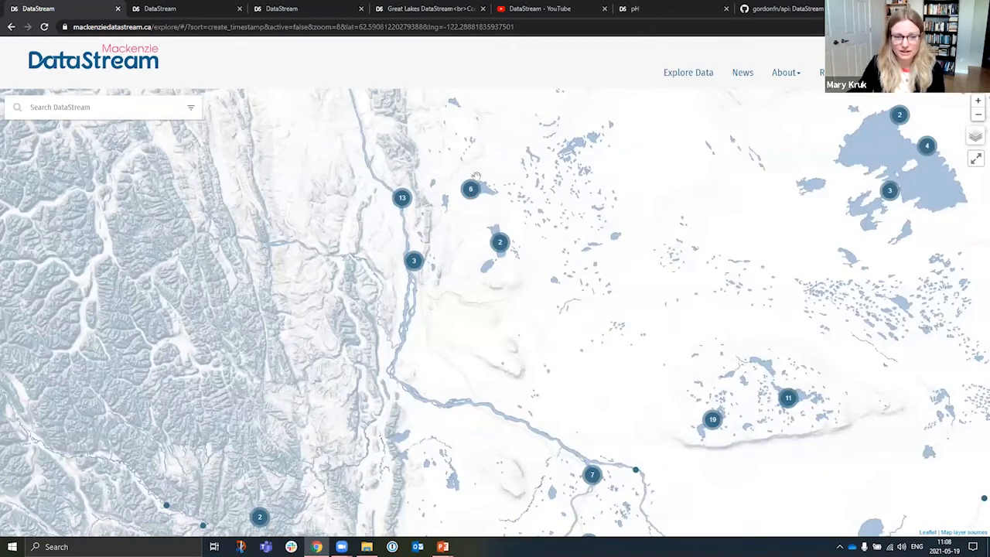
pyautogui.click(473, 190)
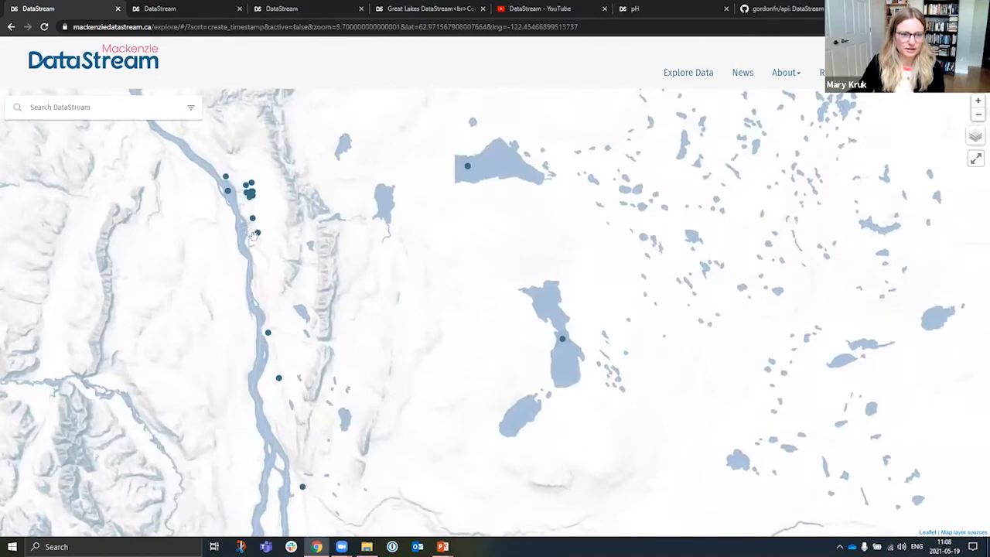
pyautogui.moveTo(246, 225); pyautogui.dragTo(328, 222)
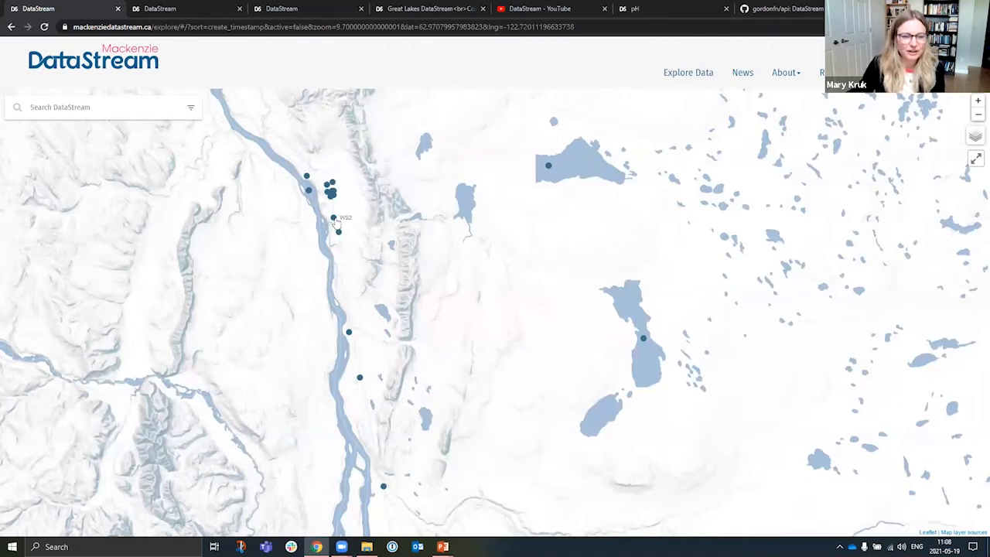
pyautogui.click(335, 218)
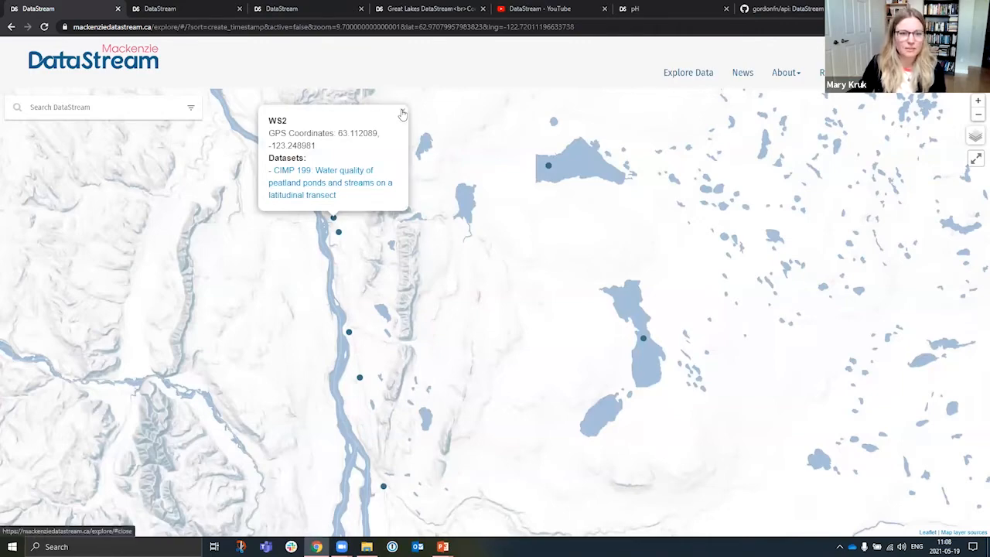
pyautogui.click(402, 111)
# - Search DataStream for temperature, filter the map by Temperature, water, and remove the filter again
pyautogui.scroll(-1, 506, 217)
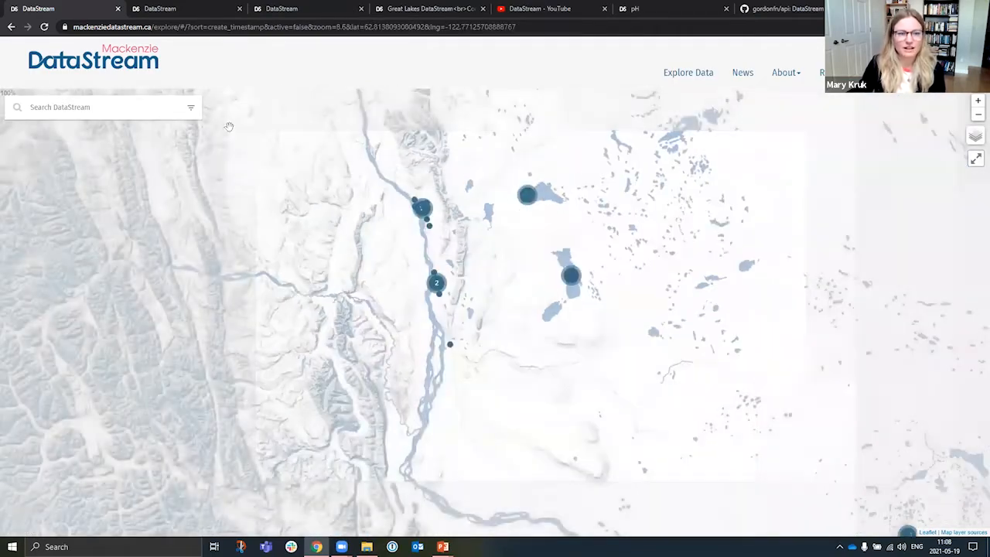
pyautogui.scroll(-1, 506, 217)
pyautogui.click(123, 107)
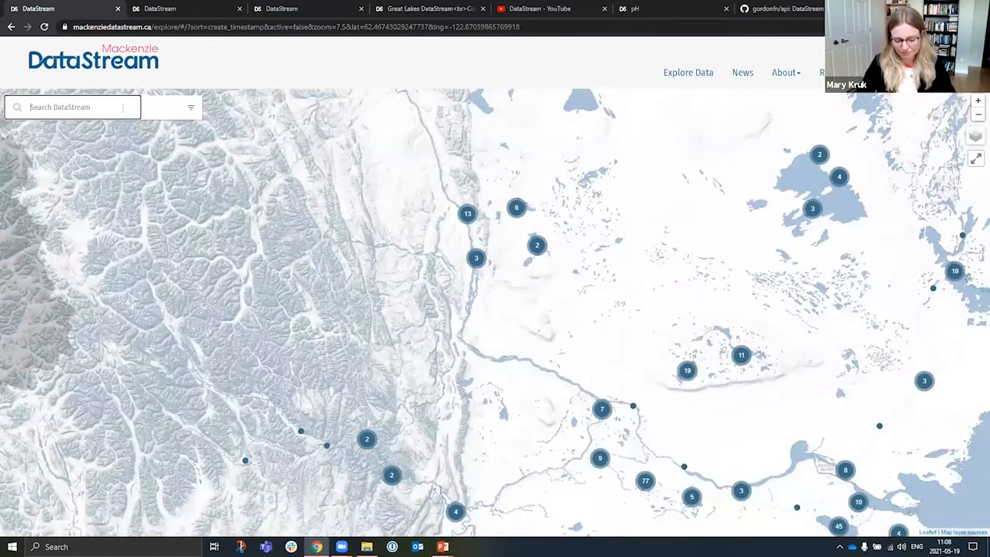
pyautogui.write('temperature')
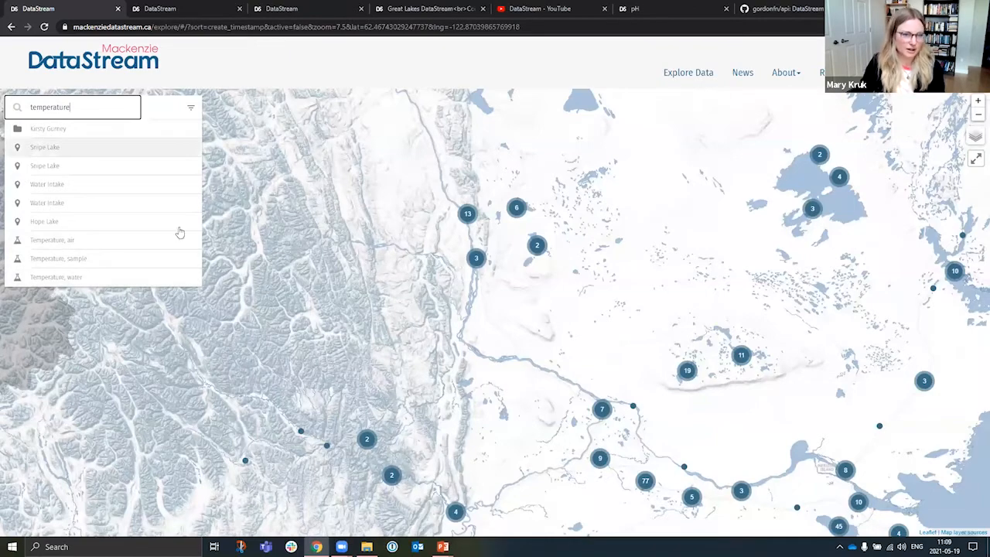
pyautogui.click(109, 280)
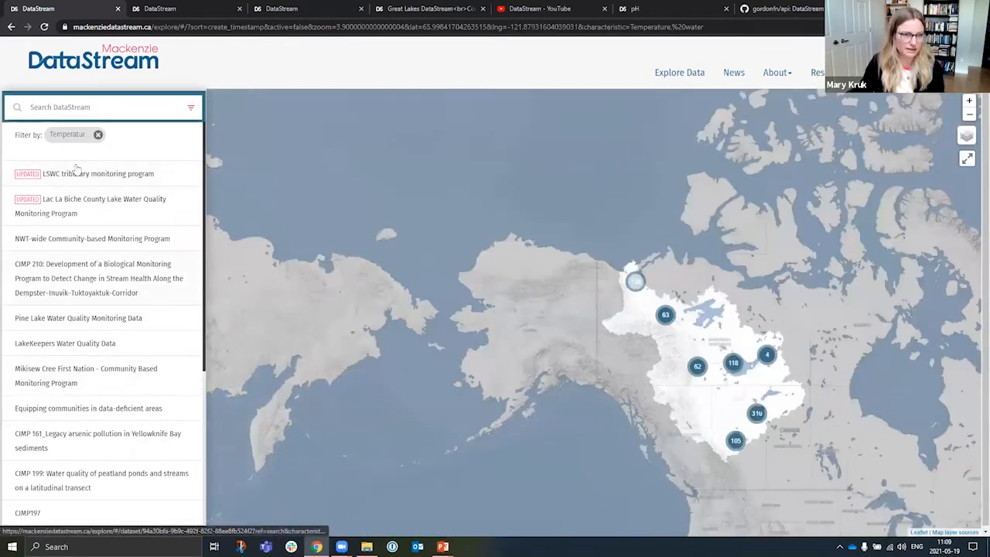
pyautogui.click(97, 136)
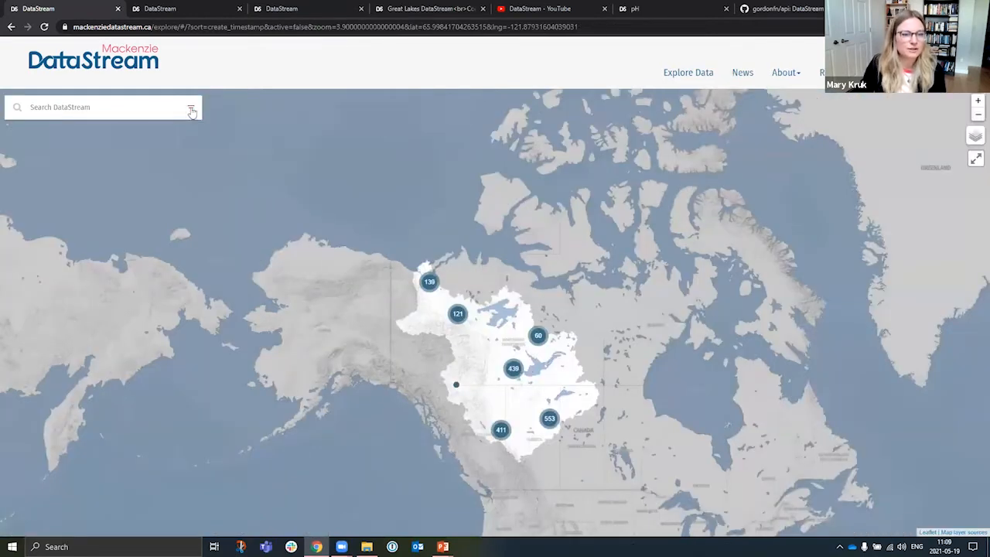
# - Check which choices the organization, characteristic and region filters offer
pyautogui.click(191, 110)
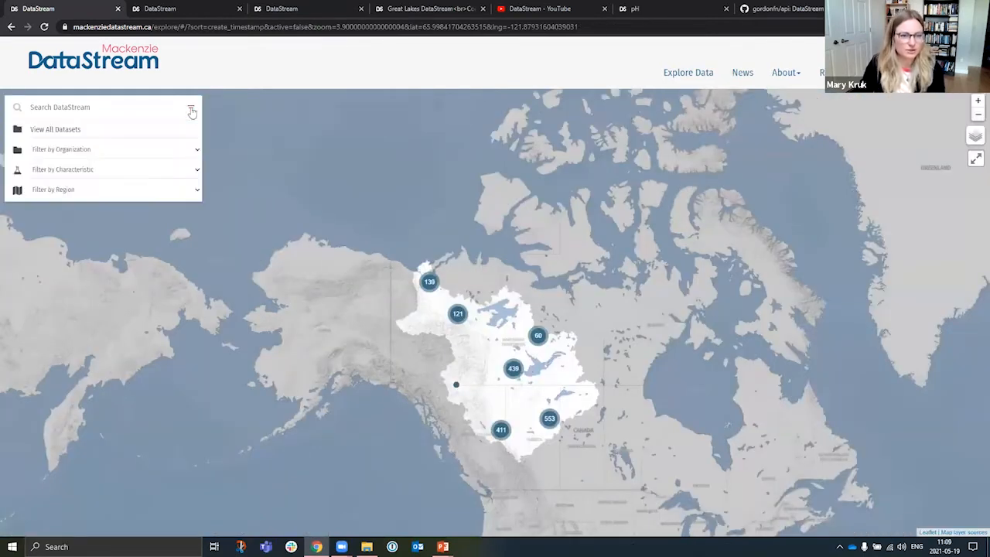
pyautogui.click(197, 151)
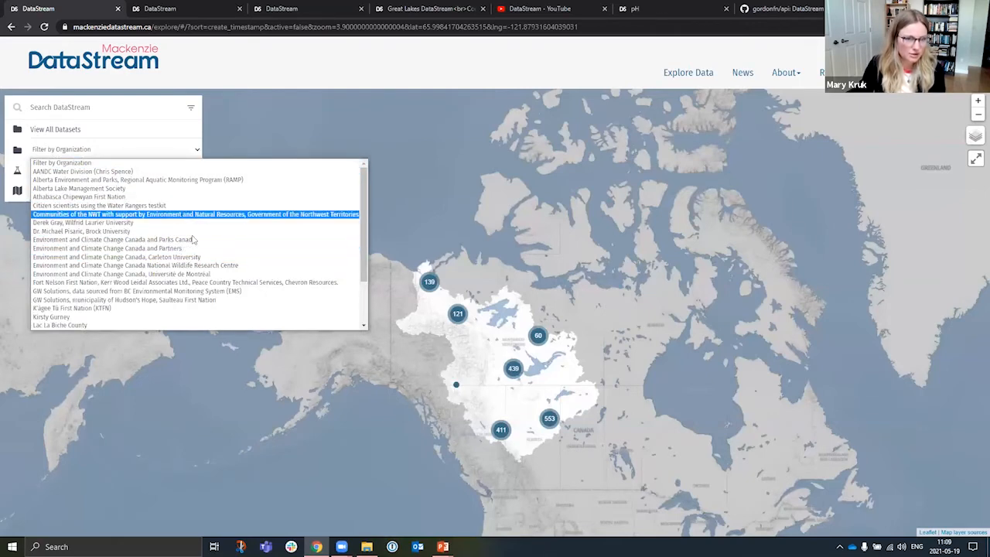
pyautogui.click(170, 163)
pyautogui.click(154, 171)
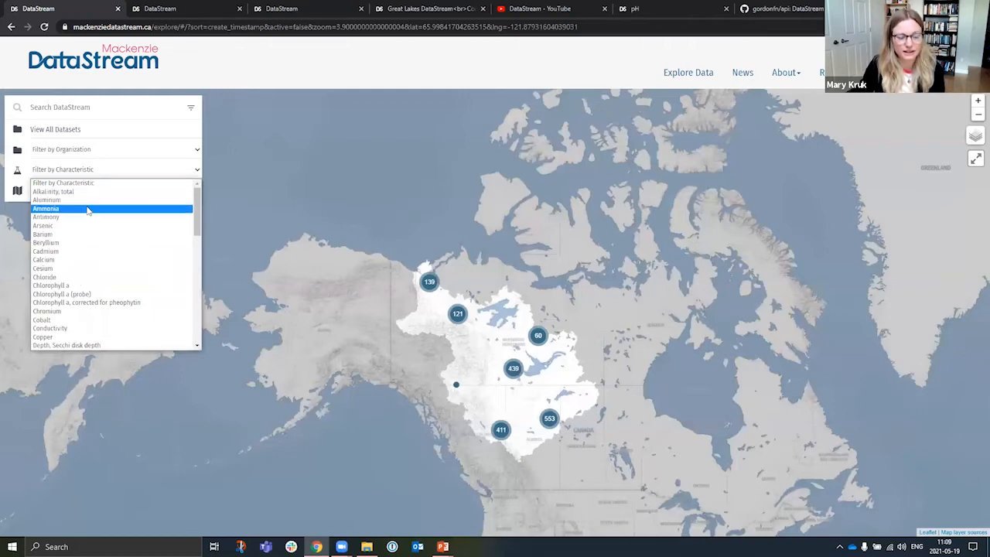
pyautogui.click(119, 184)
pyautogui.click(116, 197)
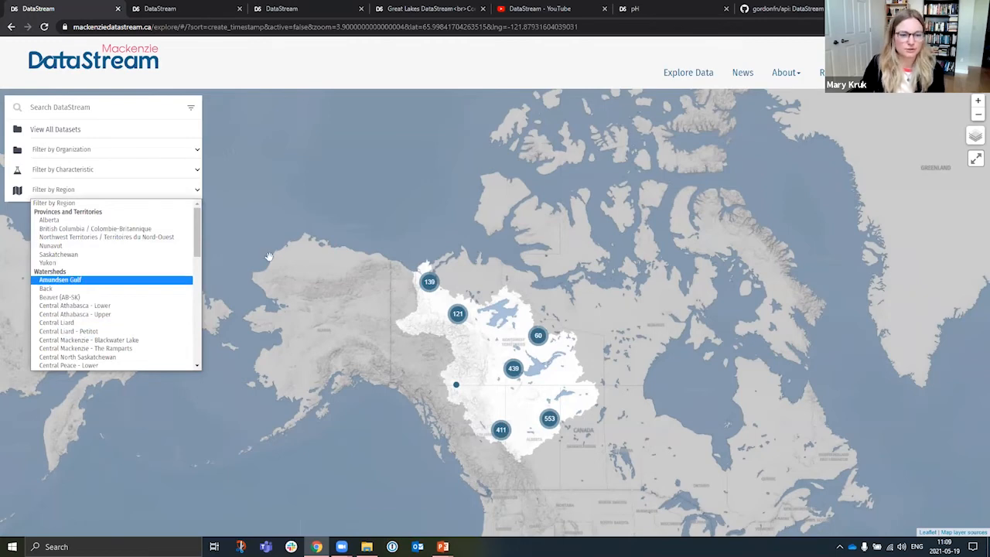
pyautogui.click(151, 196)
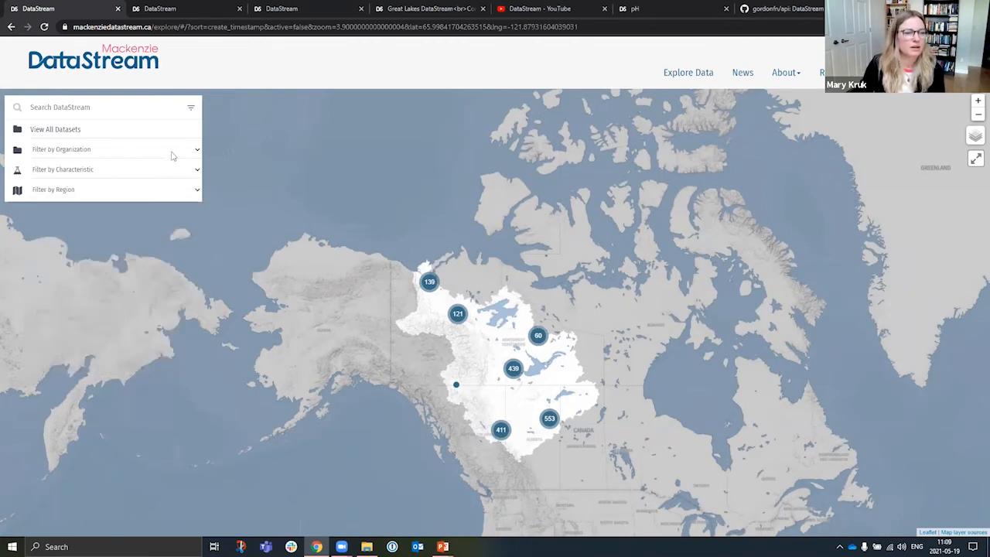
# - Filter by the organization Mikisew Cree First Nation and open its Community Based Monitoring Program dataset
pyautogui.click(148, 151)
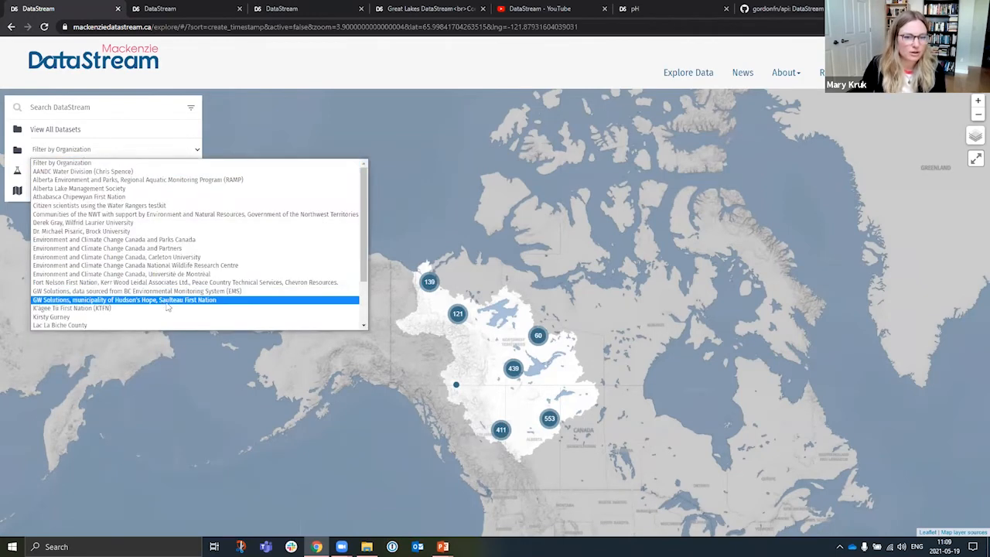
pyautogui.scroll(-2, 175, 253)
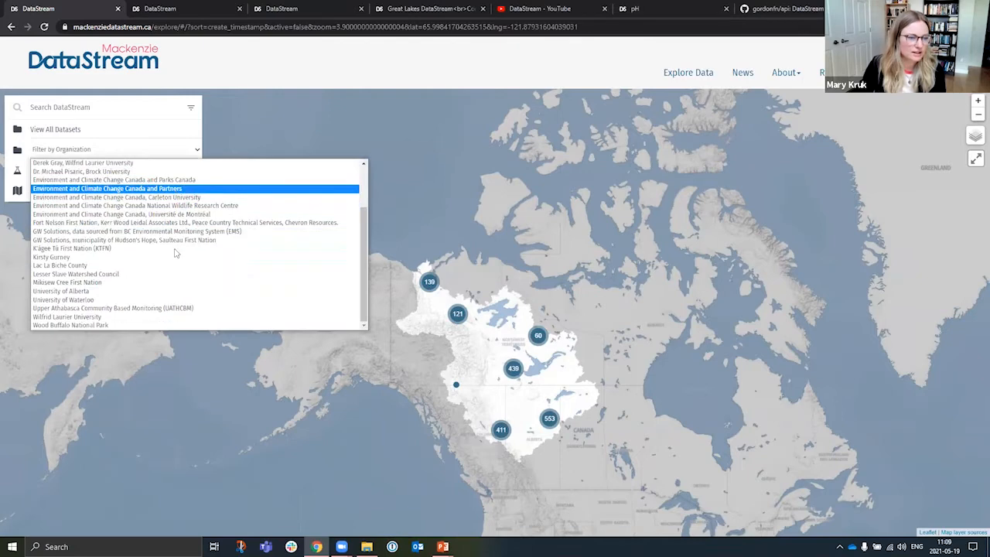
pyautogui.click(123, 283)
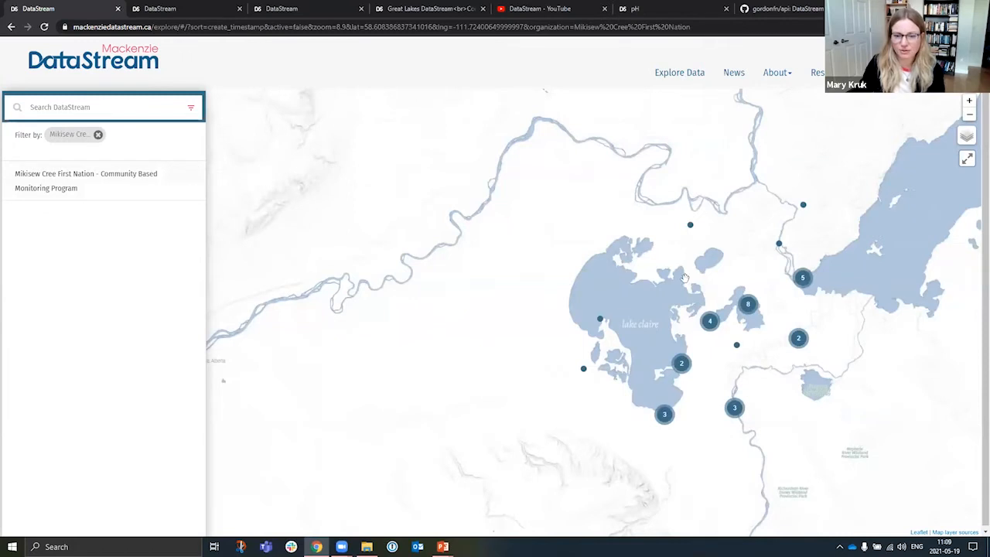
pyautogui.click(81, 182)
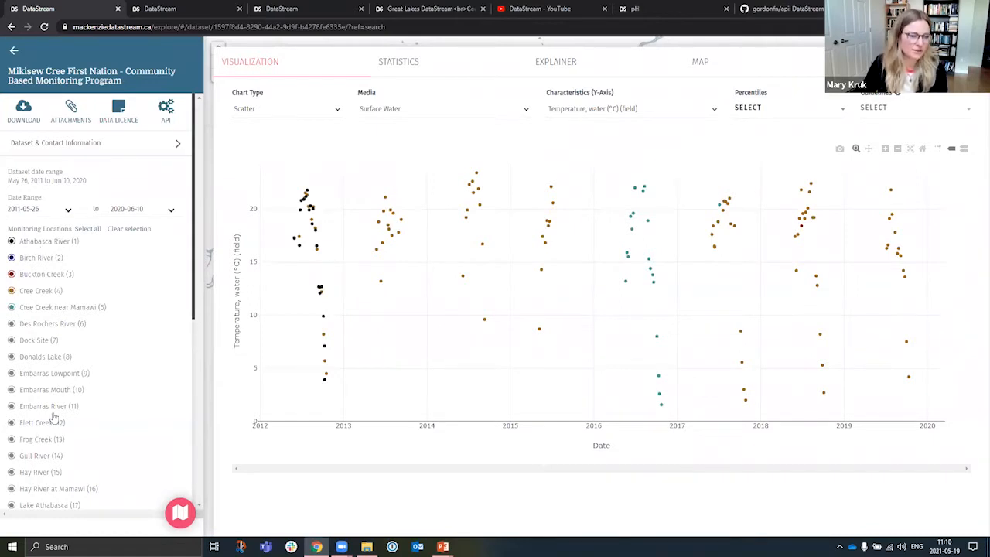
# - Look through the dataset's monitoring locations and plot all of them in the water temperature chart
pyautogui.scroll(-5, 52, 433)
pyautogui.scroll(6, 52, 354)
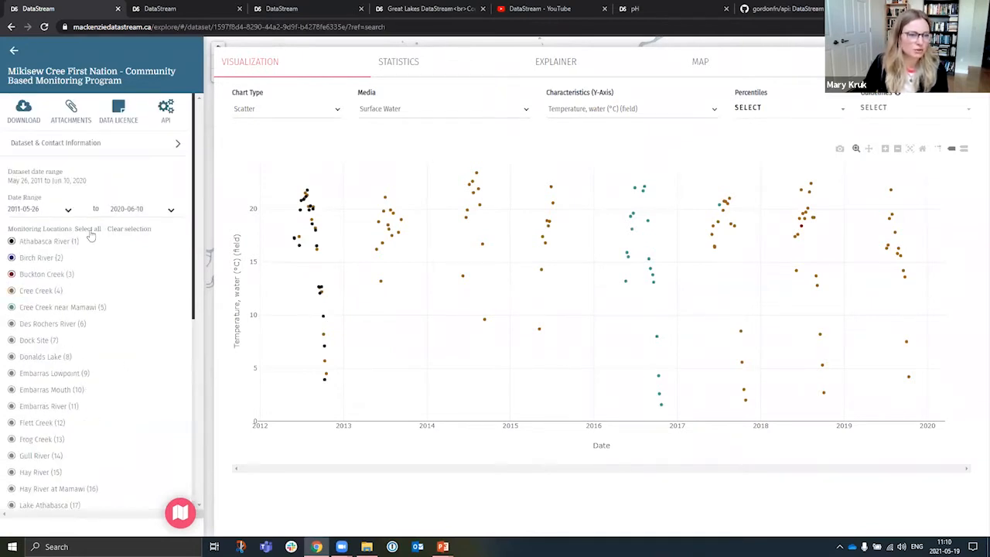
pyautogui.click(88, 230)
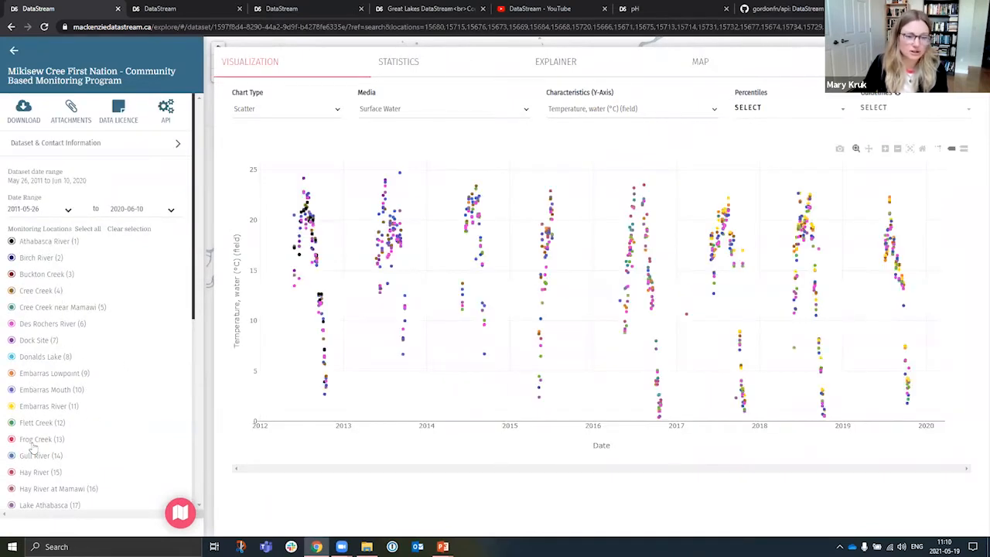
# - Clear the location selection and plot only Athabasca River, Birch River, Buckton Creek and Cree Creek
pyautogui.click(129, 229)
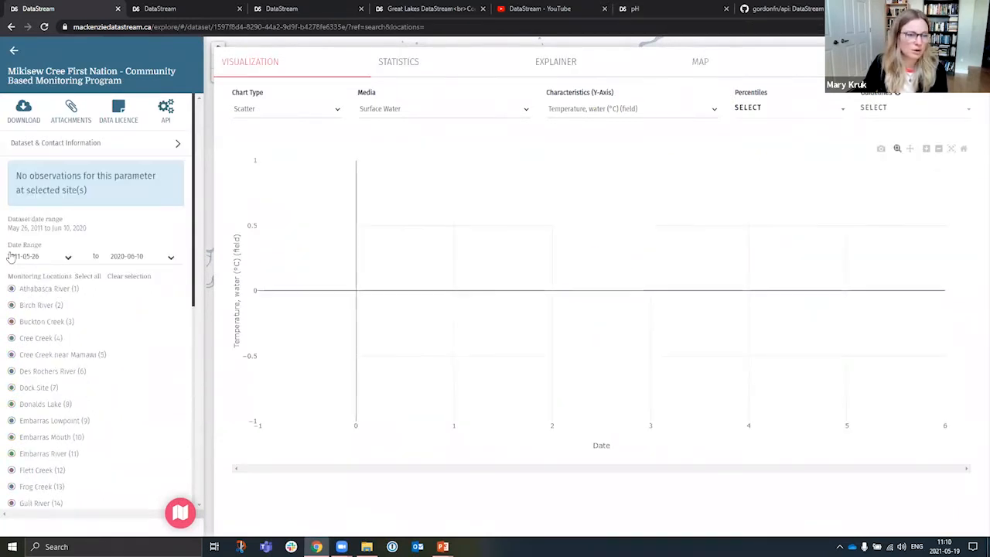
pyautogui.click(12, 289)
pyautogui.click(12, 259)
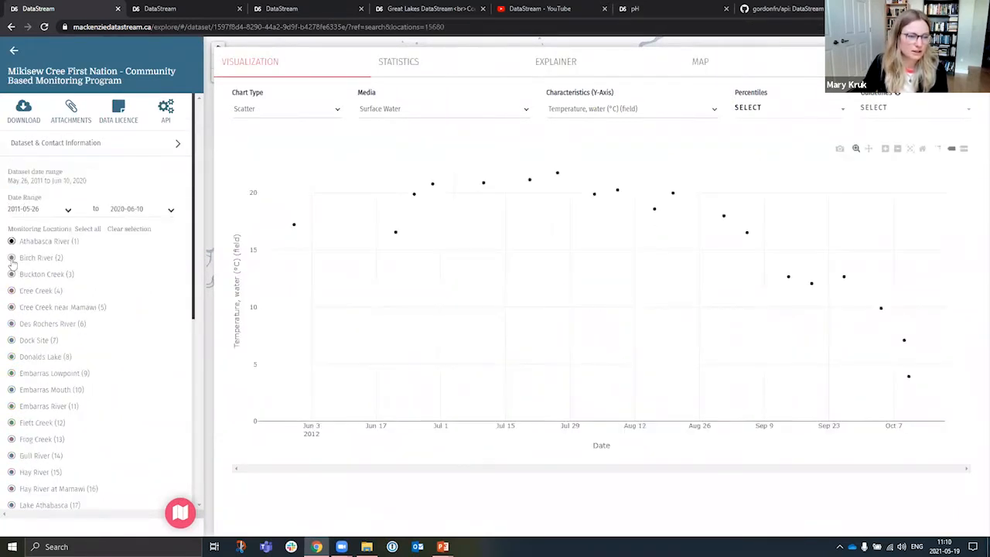
pyautogui.click(11, 291)
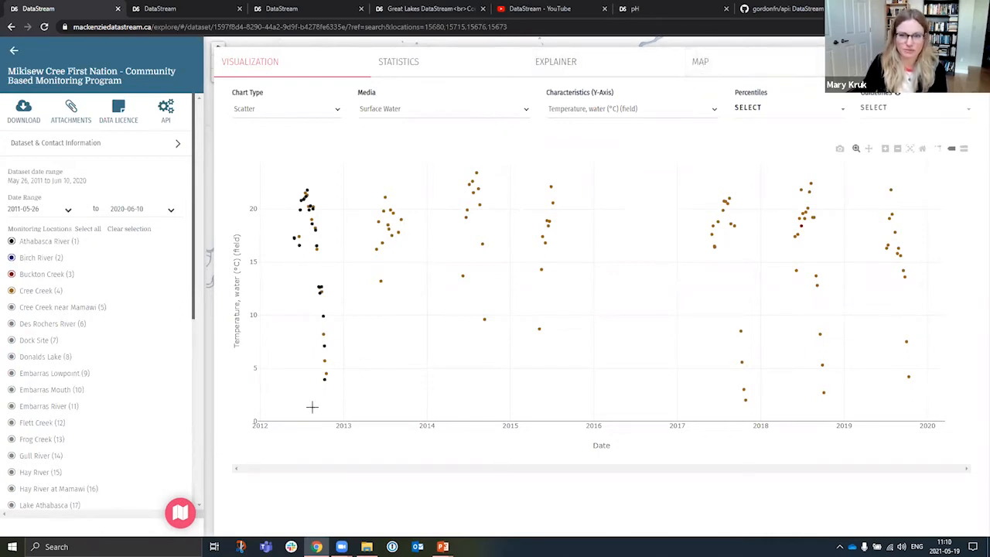
# - Show the dataset's map and add the Des Rochers River (6) site to the comparison from there
pyautogui.click(180, 512)
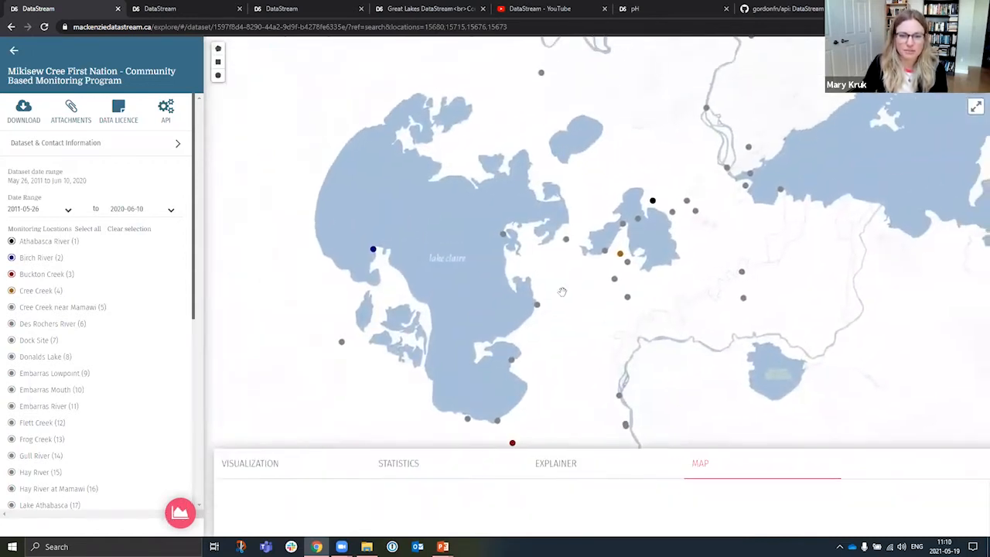
pyautogui.moveTo(648, 269); pyautogui.dragTo(586, 319)
pyautogui.moveTo(577, 320); pyautogui.dragTo(540, 332)
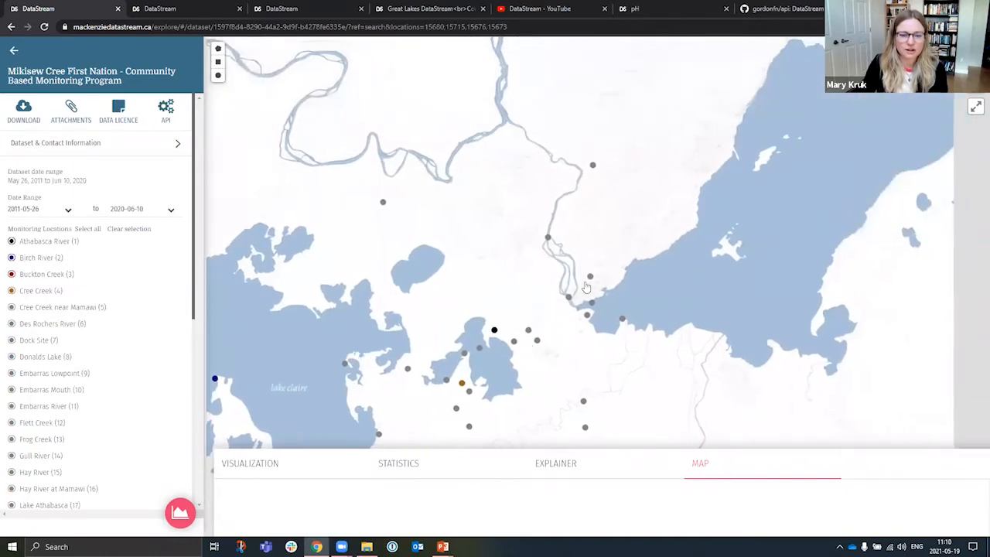
pyautogui.scroll(4, 580, 282)
pyautogui.scroll(4, 581, 281)
pyautogui.moveTo(569, 192); pyautogui.dragTo(541, 194)
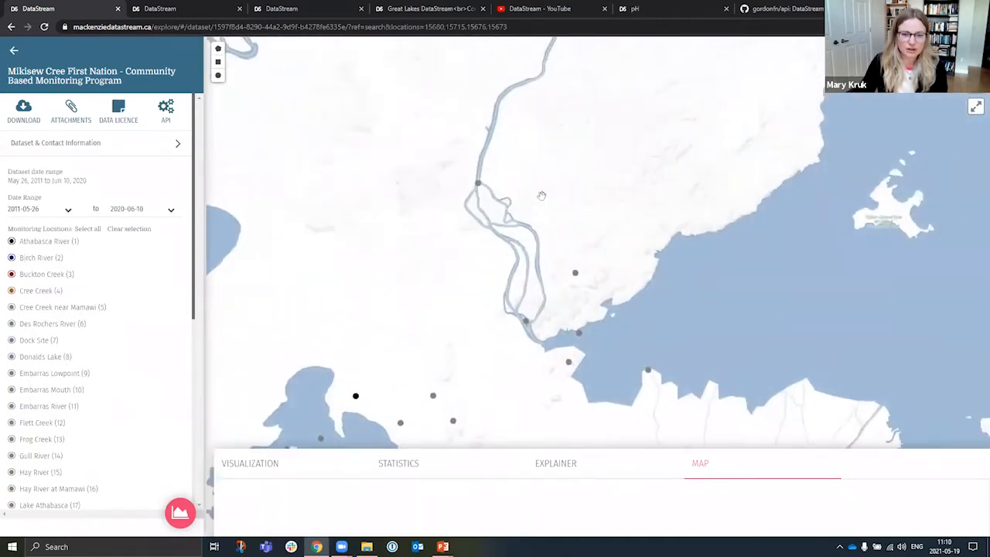
pyautogui.click(465, 184)
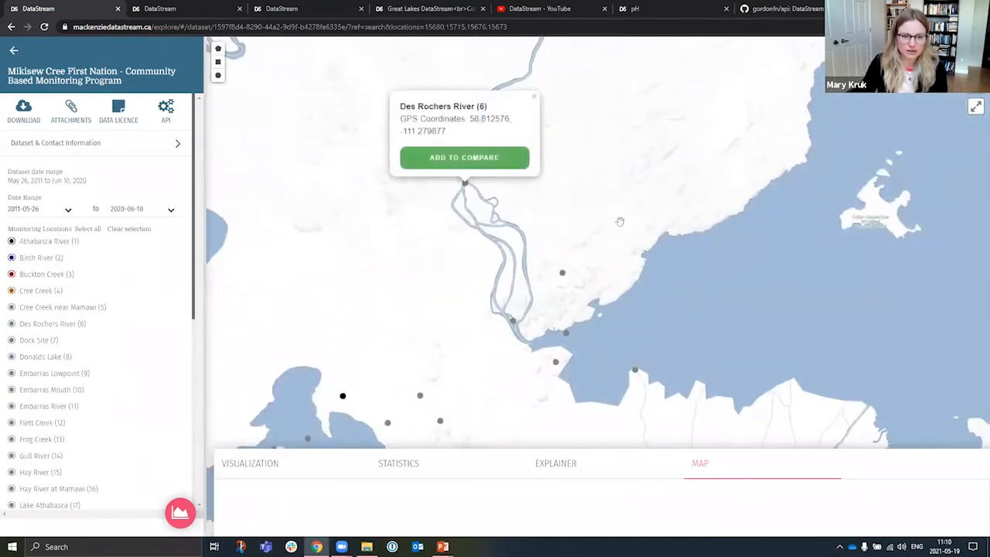
pyautogui.click(471, 163)
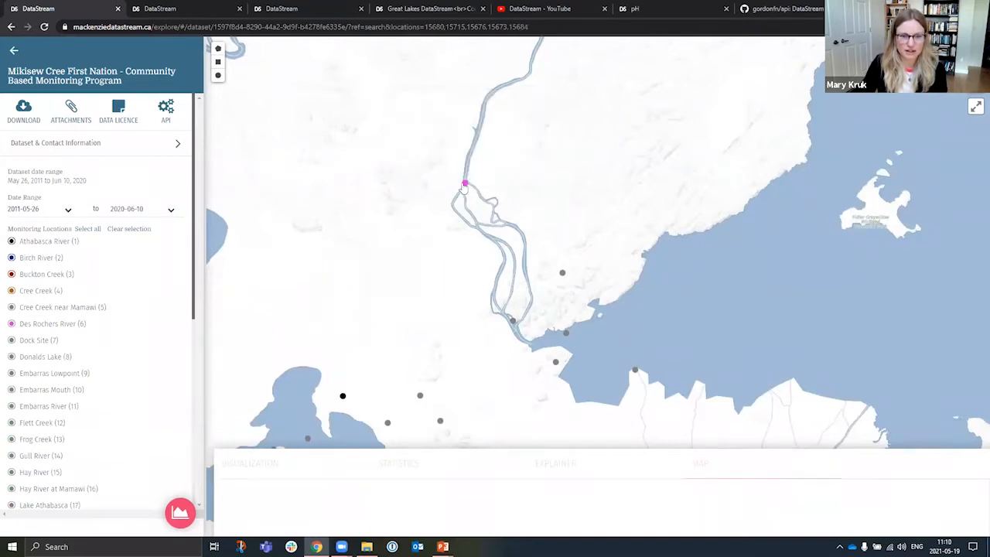
# - Add the site on the large lake's western shore near the river outlet to the comparison, and return to the chart
pyautogui.click(566, 334)
pyautogui.click(560, 308)
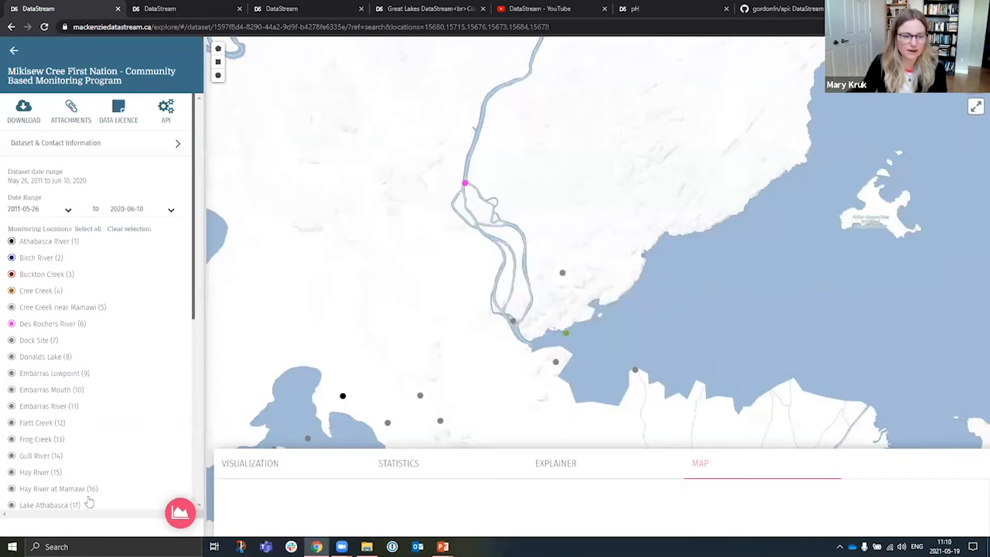
pyautogui.click(182, 514)
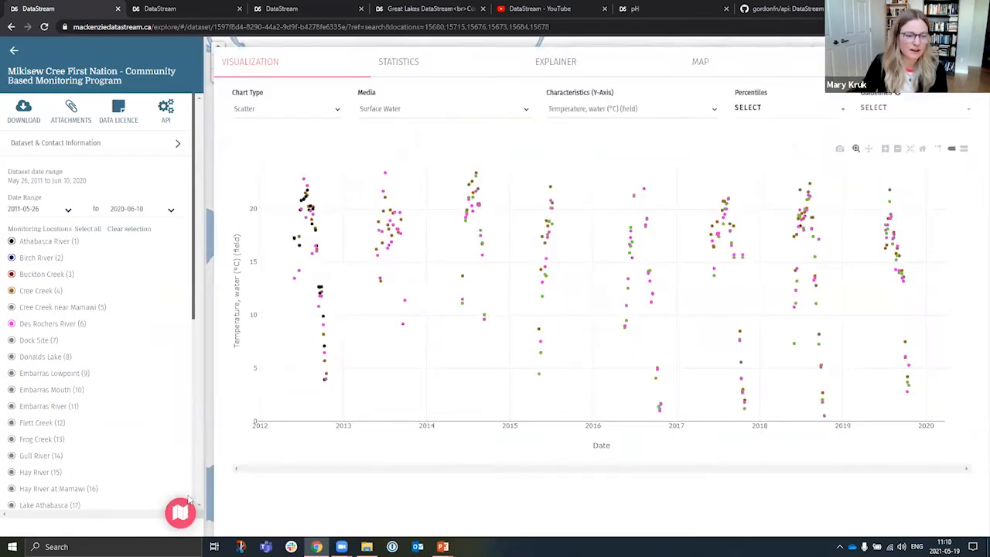
# - Select the monitoring sites around Lake Claire by outlining its southern part with a polygon on the map, and return to the chart
pyautogui.click(183, 514)
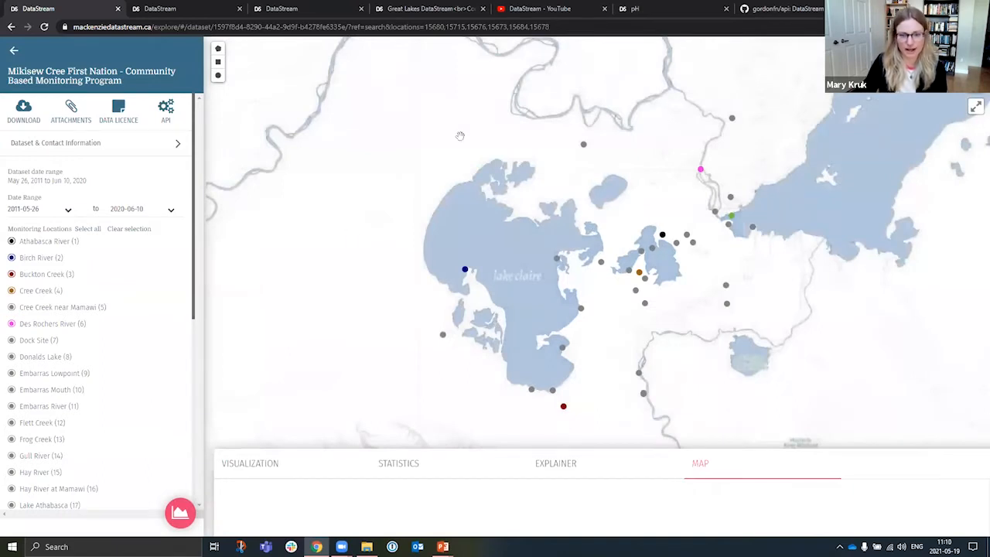
pyautogui.click(218, 48)
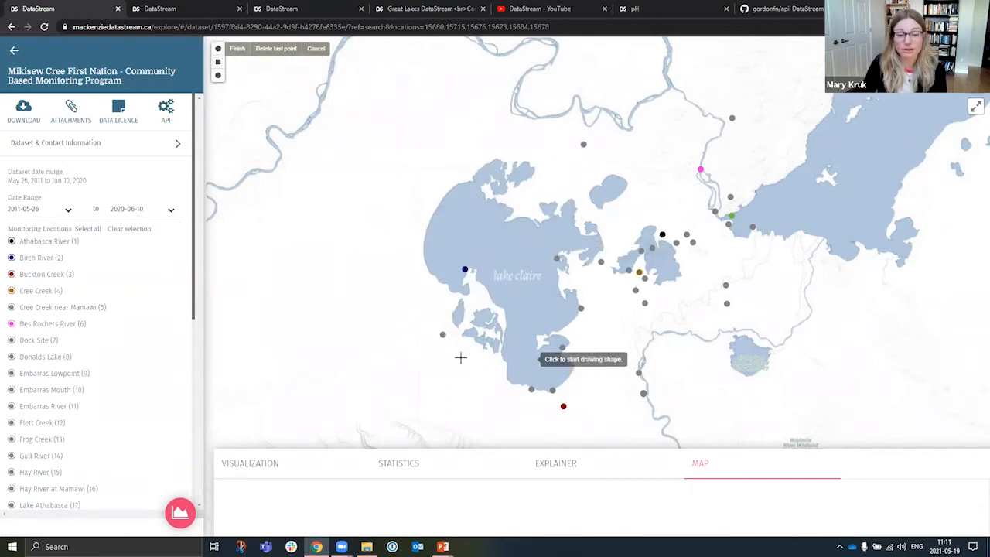
pyautogui.click(429, 257)
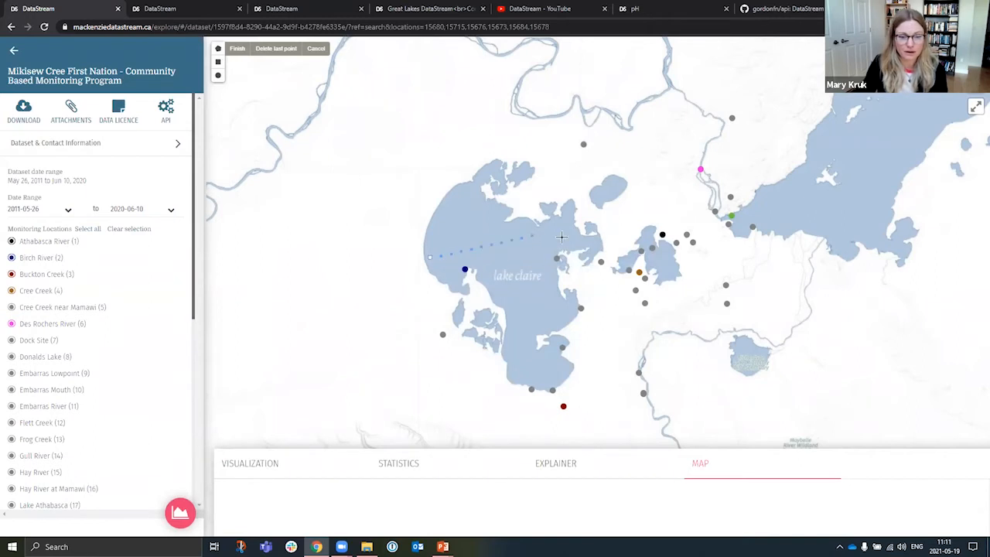
pyautogui.click(566, 237)
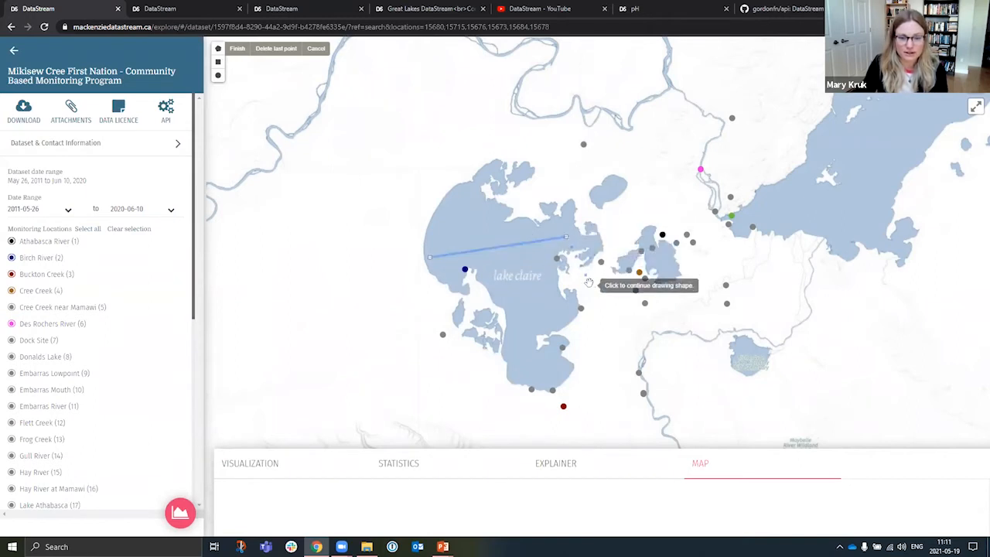
pyautogui.click(578, 427)
pyautogui.click(501, 418)
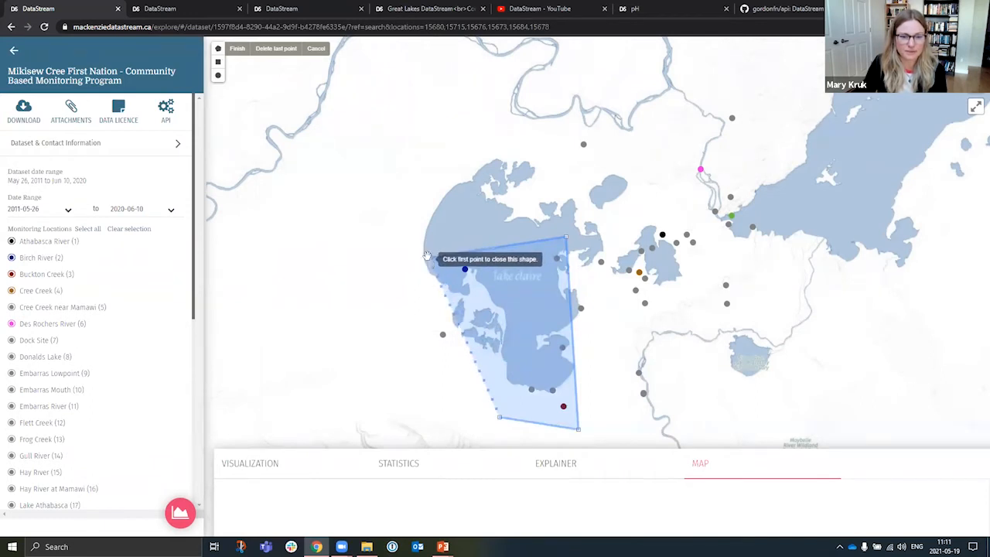
pyautogui.click(430, 258)
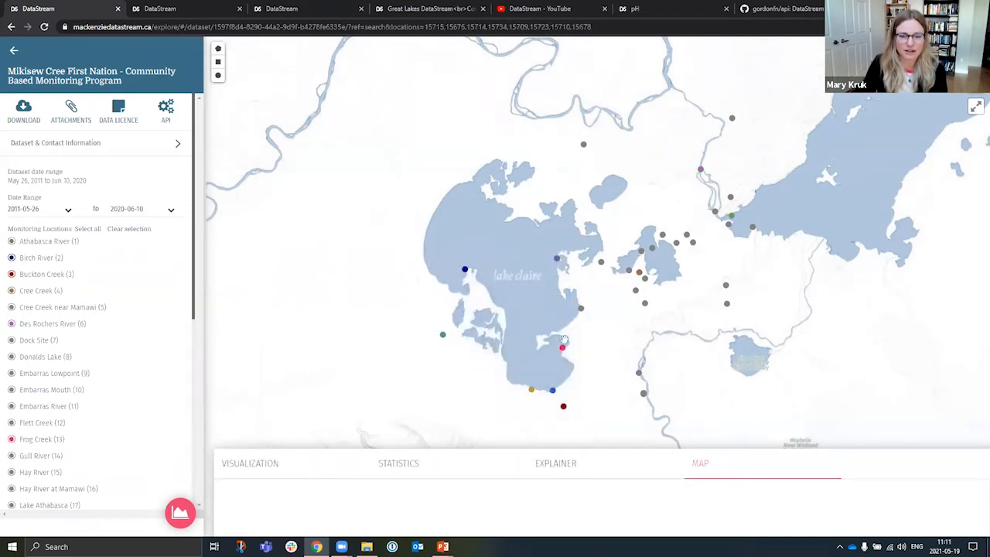
pyautogui.click(181, 510)
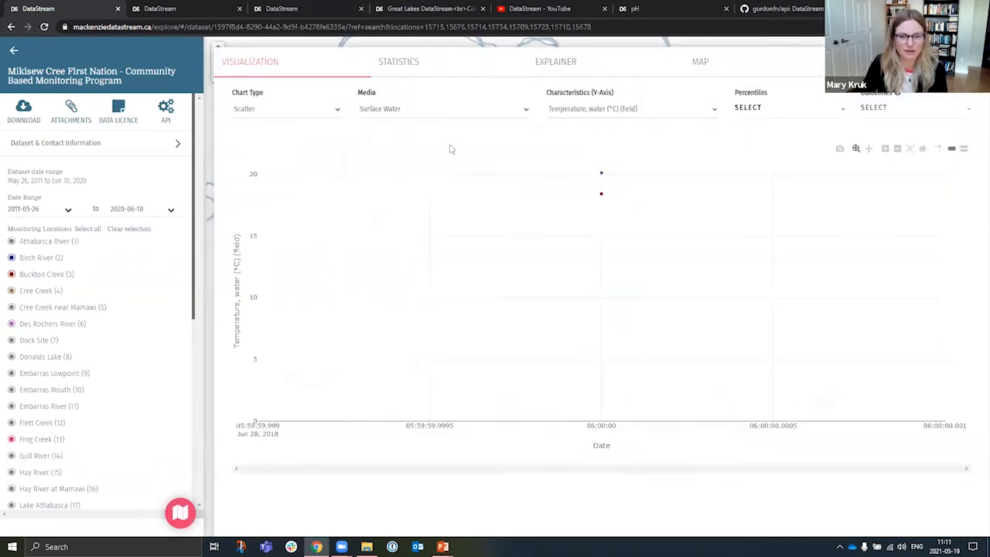
# - Add Athabasca River, Cree Creek, Cree Creek near Mamawi and Des Rochers River to the chart, with the date range starting 2011-05-26
pyautogui.click(11, 240)
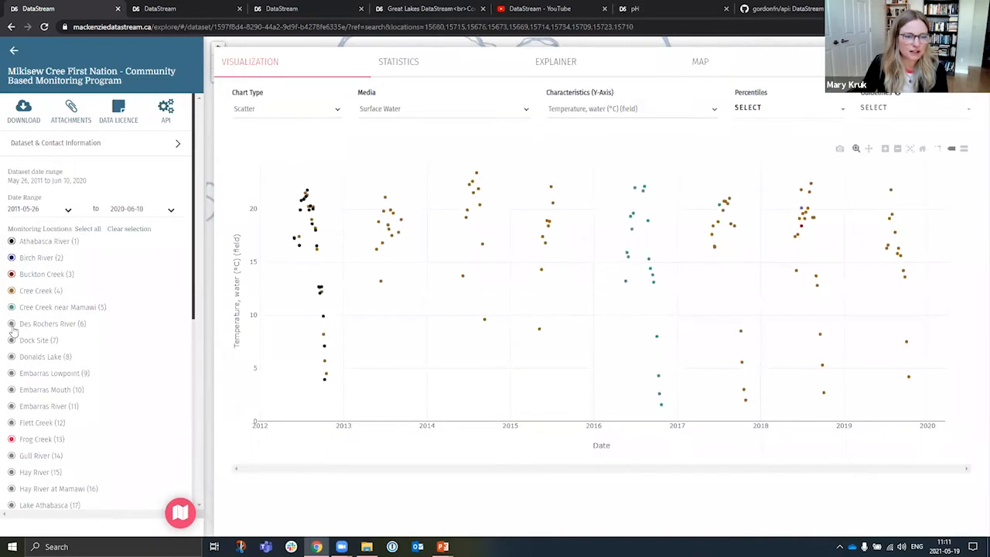
pyautogui.click(12, 324)
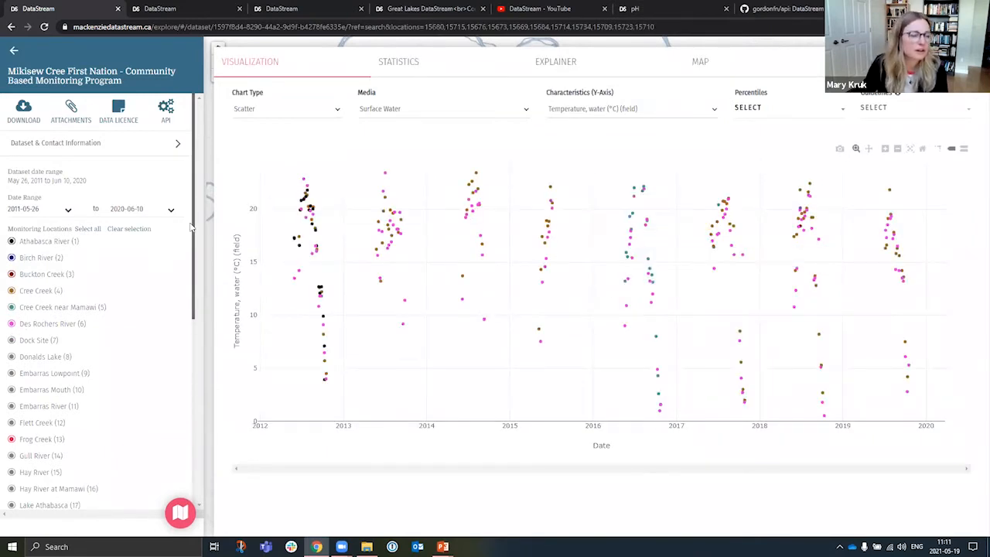
pyautogui.click(68, 211)
pyautogui.click(130, 184)
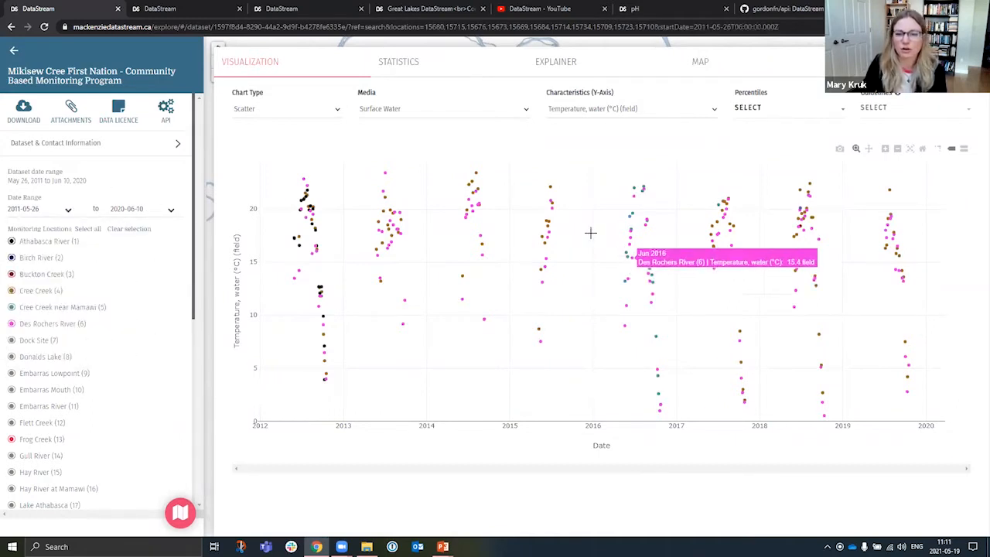
# - Zoom the water temperature chart to the 2016 readings, inspect them, and restore the full time range
pyautogui.moveTo(601, 168); pyautogui.dragTo(680, 423)
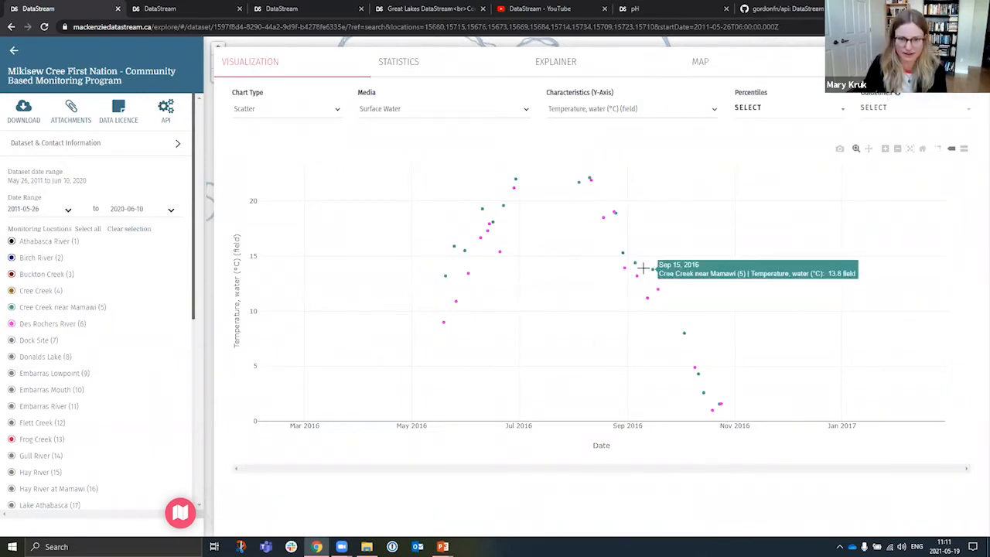
pyautogui.doubleClick(718, 256)
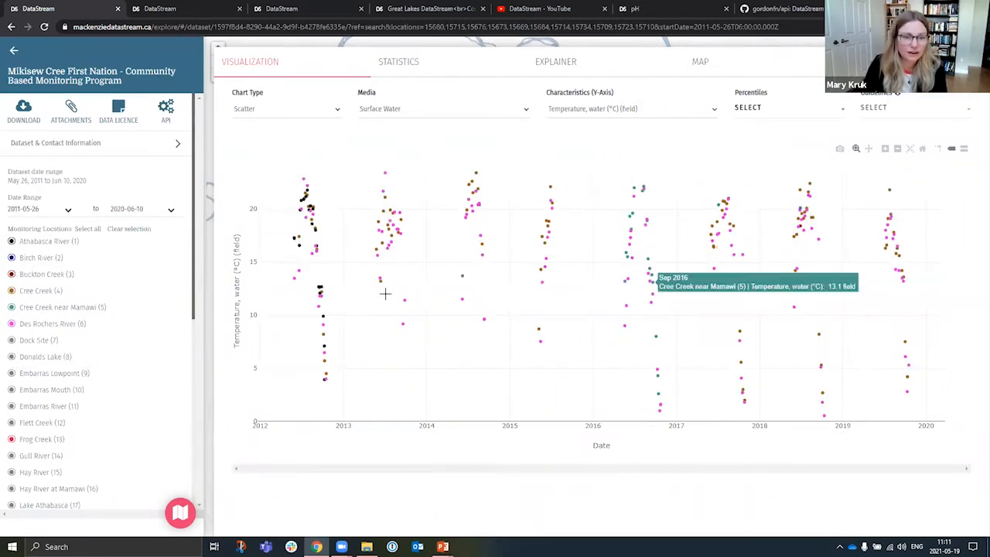
# - Plot Turbidity (NTU) (field) as the chart's characteristic
pyautogui.click(667, 111)
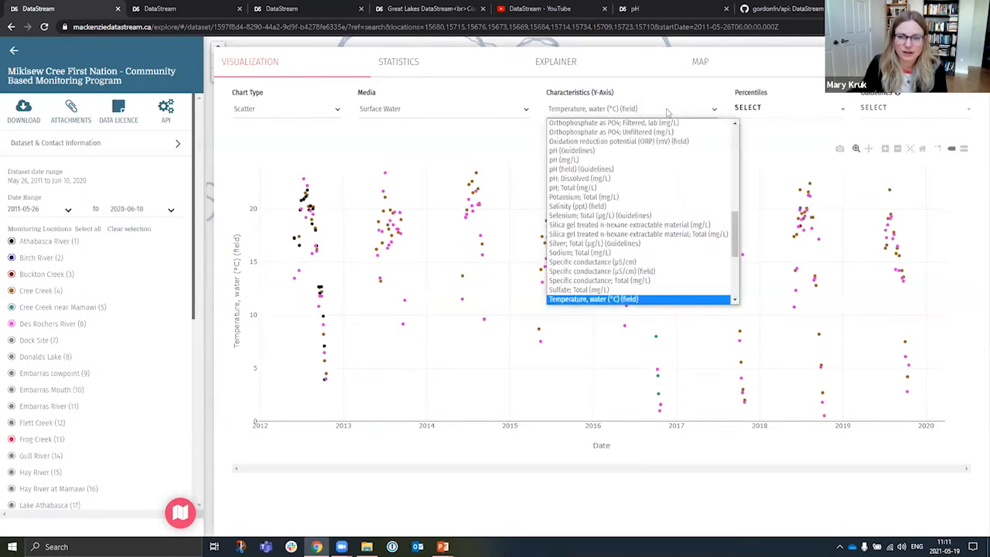
pyautogui.scroll(1, 668, 124)
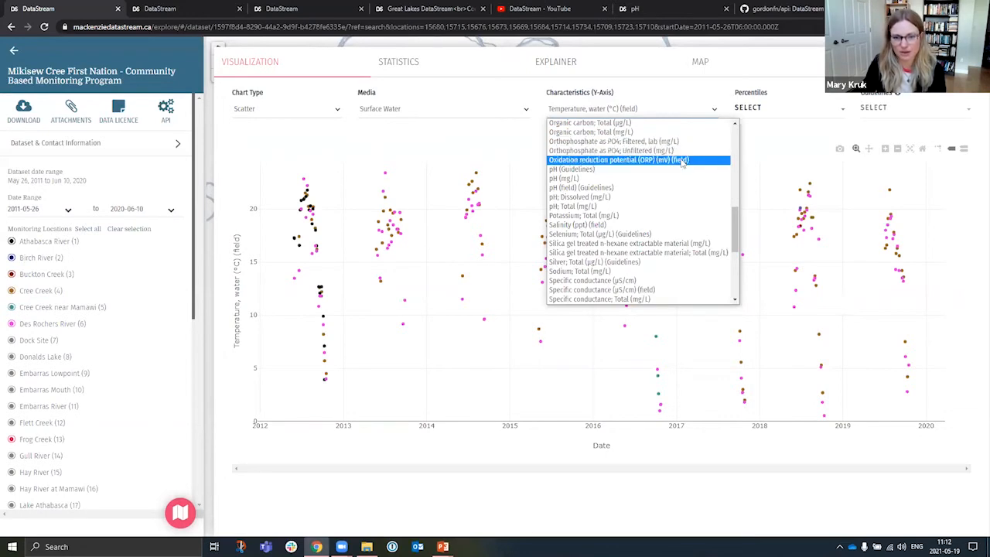
pyautogui.scroll(-3, 680, 232)
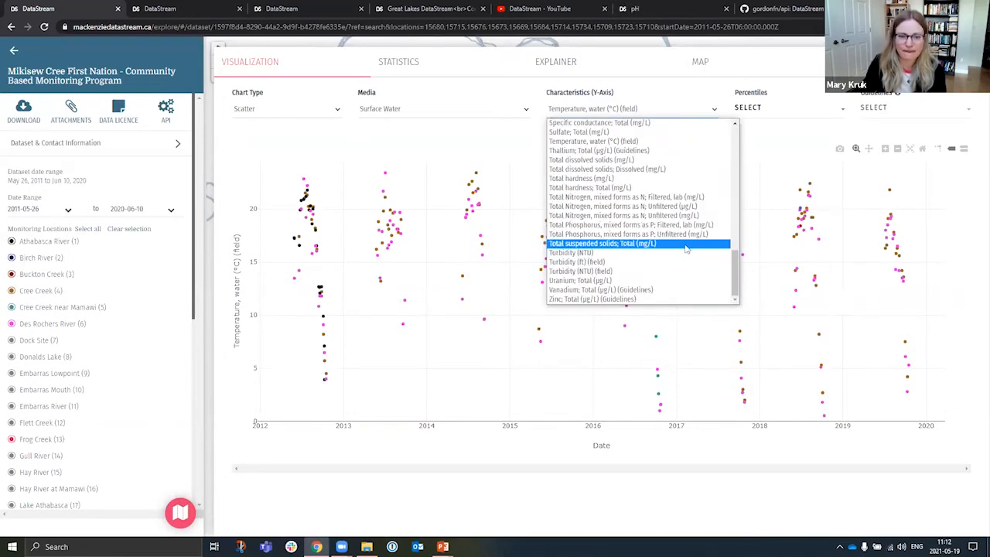
pyautogui.click(653, 272)
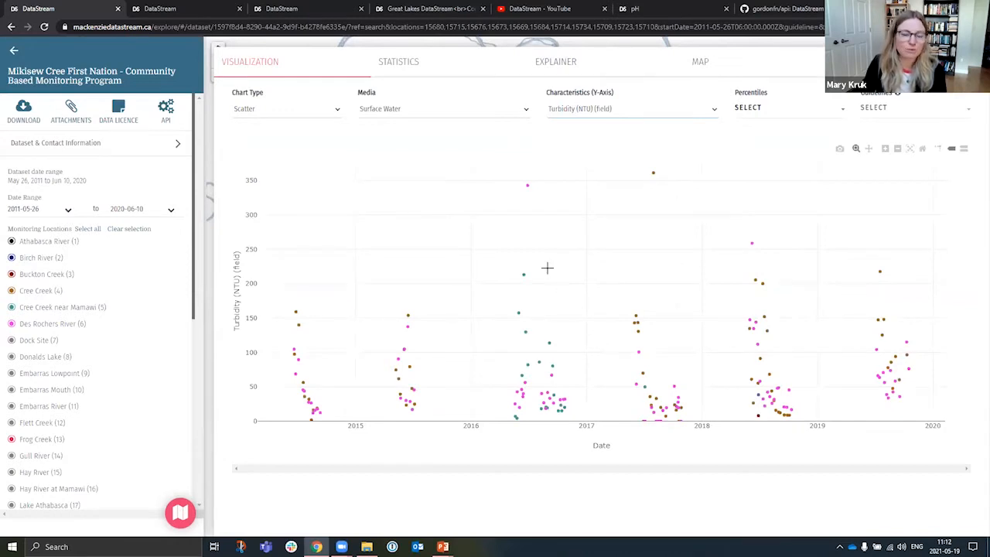
# - Show the turbidity data as a box chart, examine the boxes and outliers per location, and return to the scatter chart
pyautogui.click(333, 118)
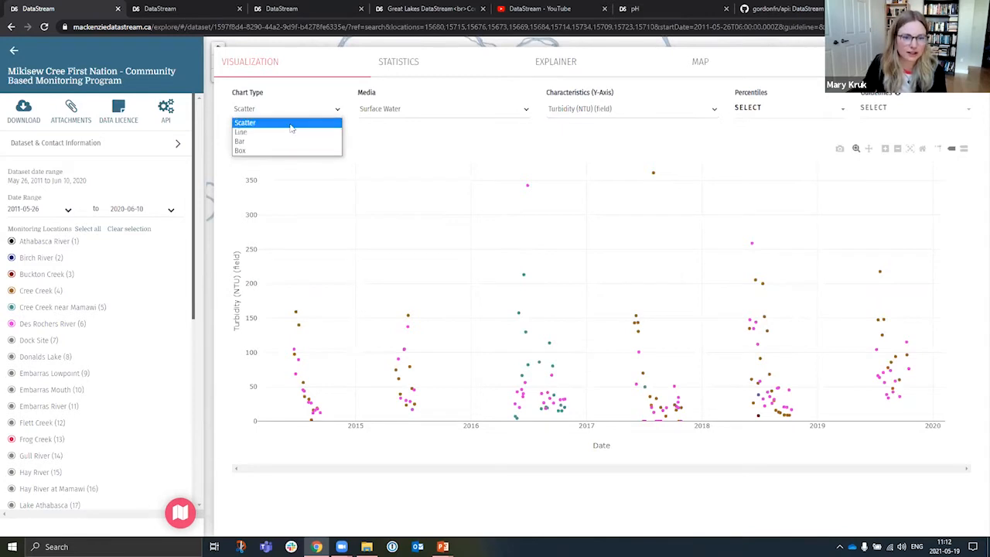
pyautogui.click(254, 153)
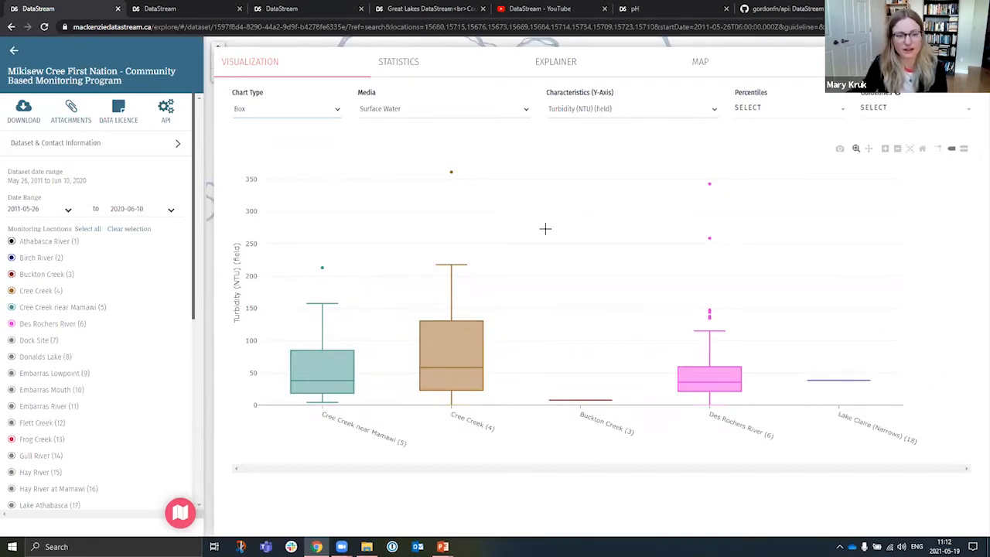
pyautogui.moveTo(505, 281)
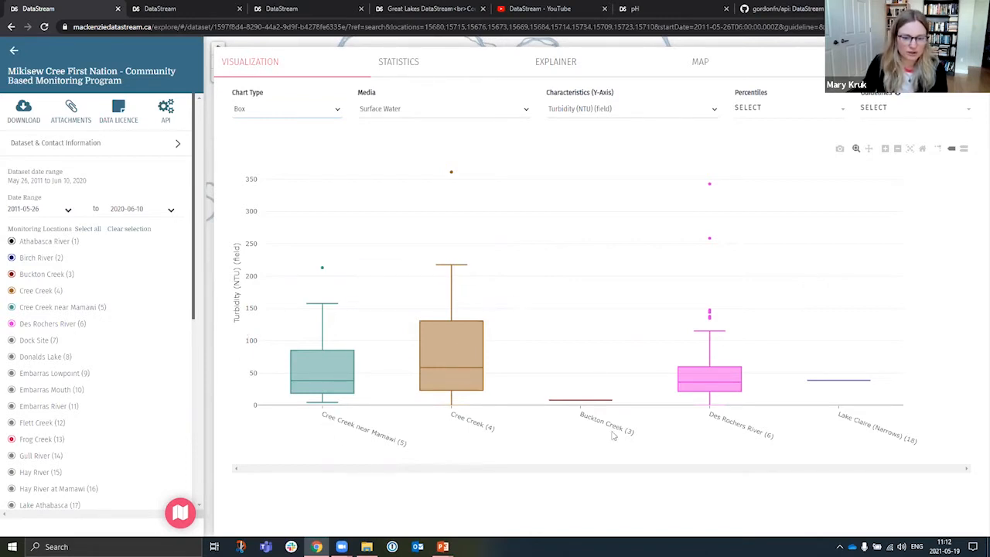
pyautogui.moveTo(314, 383)
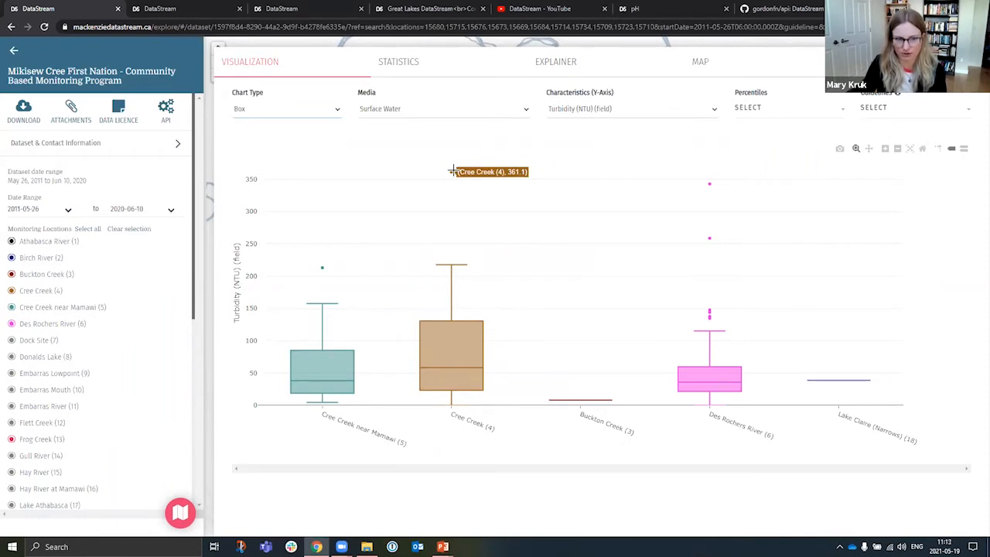
pyautogui.click(309, 110)
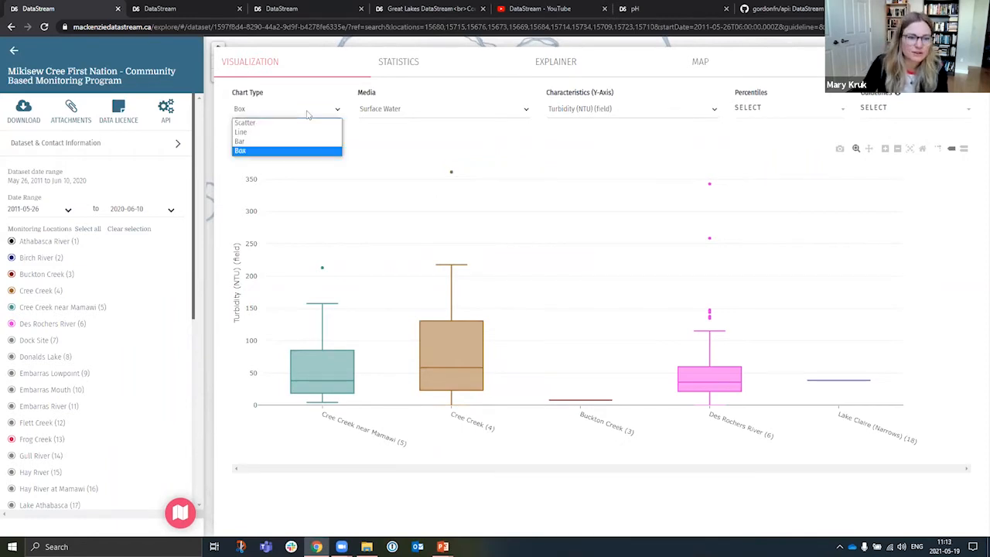
pyautogui.click(277, 124)
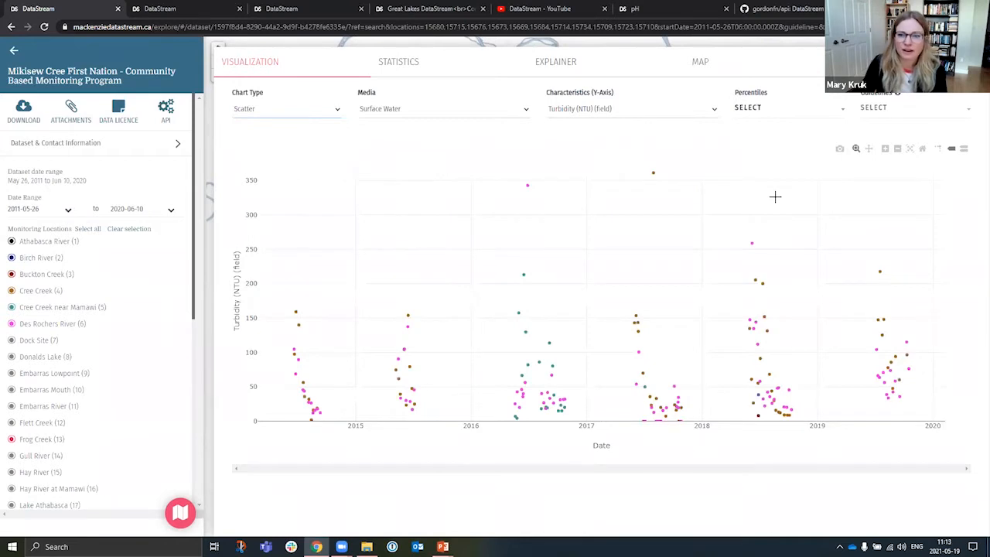
# - Display the 75th Quartile line on the turbidity scatter chart, and remove it again
pyautogui.click(788, 116)
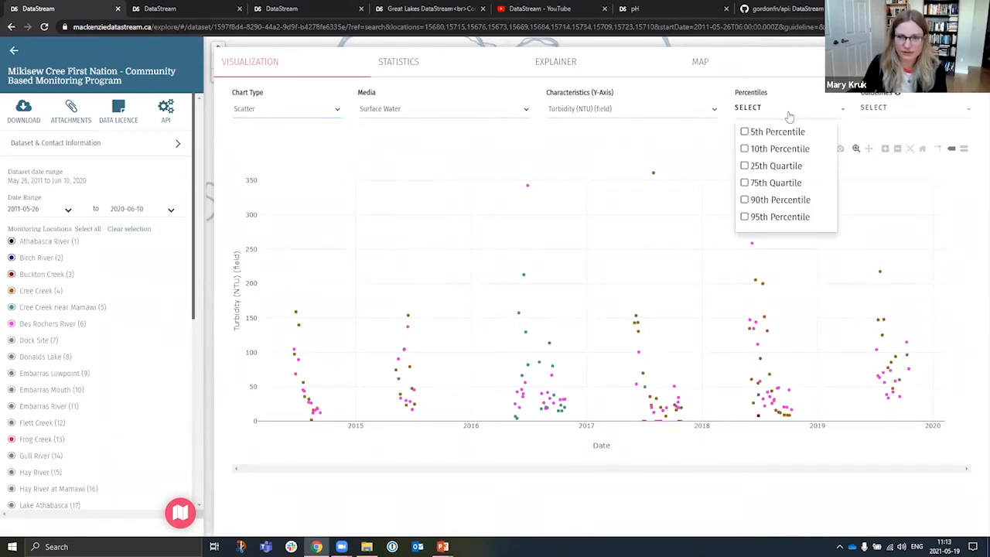
pyautogui.click(743, 183)
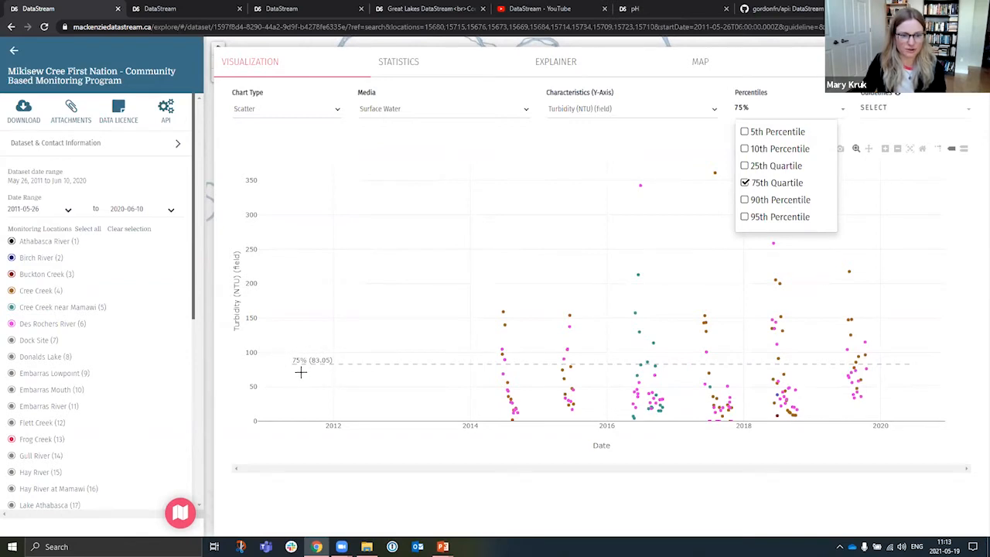
pyautogui.click(745, 184)
# - Plot pH (field) (Guidelines) as the chart's characteristic
pyautogui.click(596, 109)
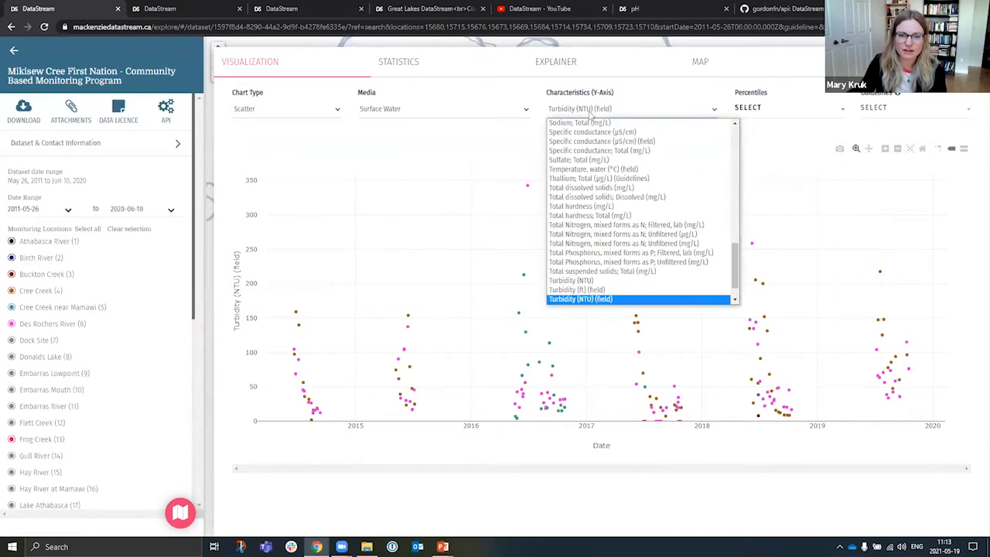
pyautogui.scroll(1, 670, 232)
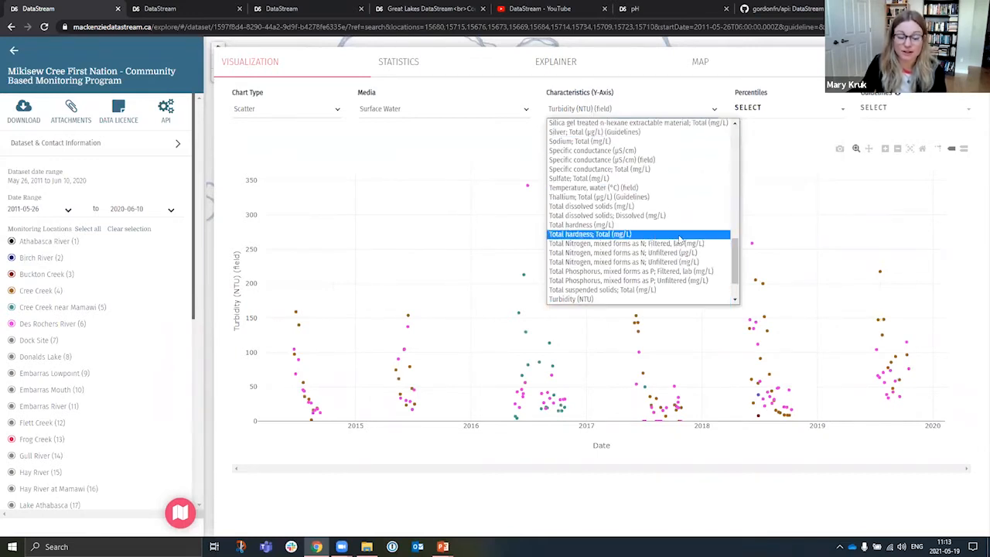
pyautogui.scroll(2, 677, 232)
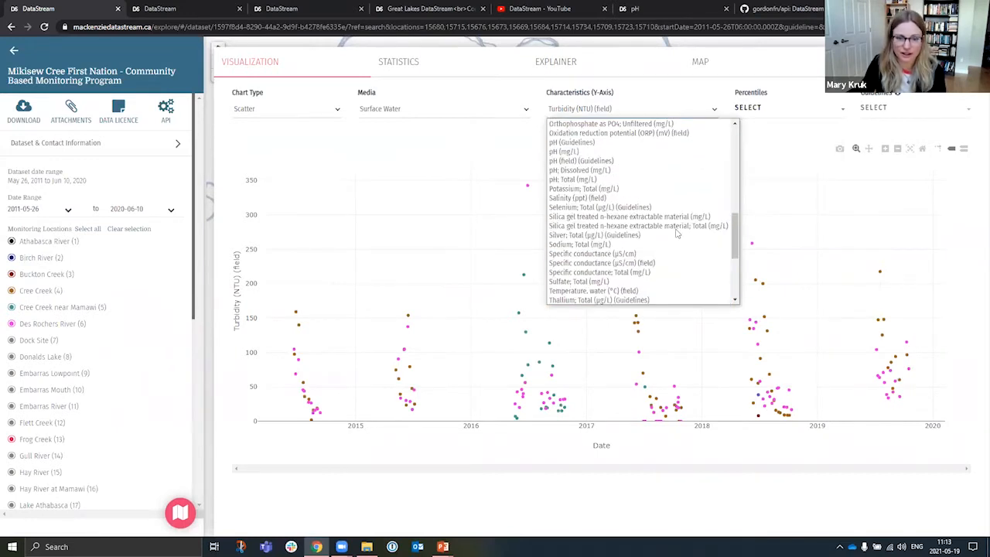
pyautogui.click(595, 162)
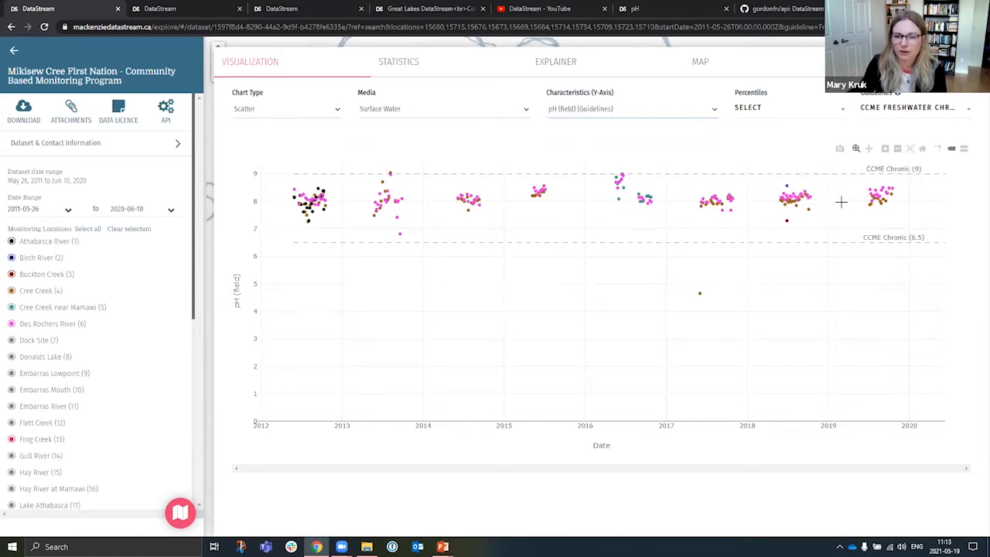
# - Add the USEPA Freshwater Chronic guideline to the pH chart, and remove it so only CCME Freshwater Chronic is selected
pyautogui.click(896, 108)
pyautogui.click(852, 149)
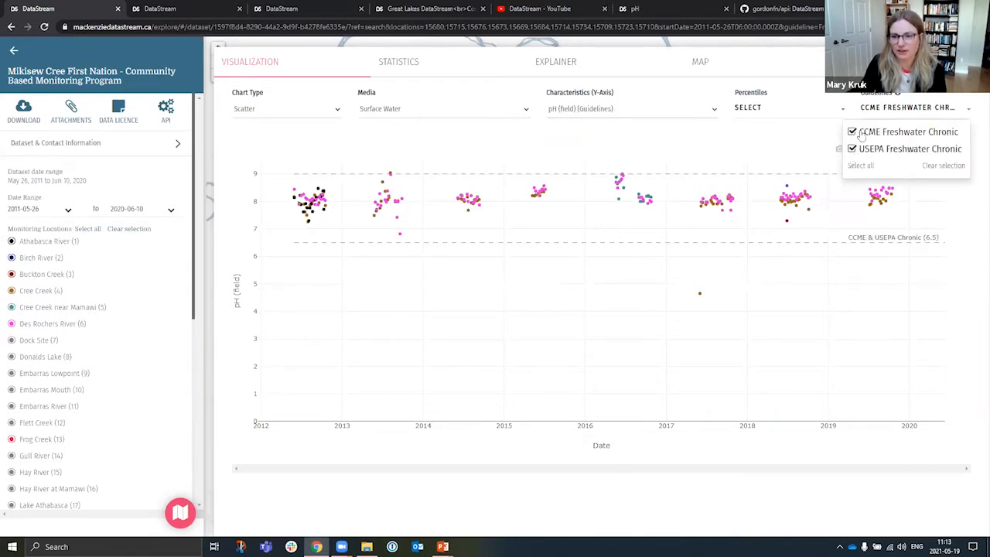
pyautogui.click(852, 150)
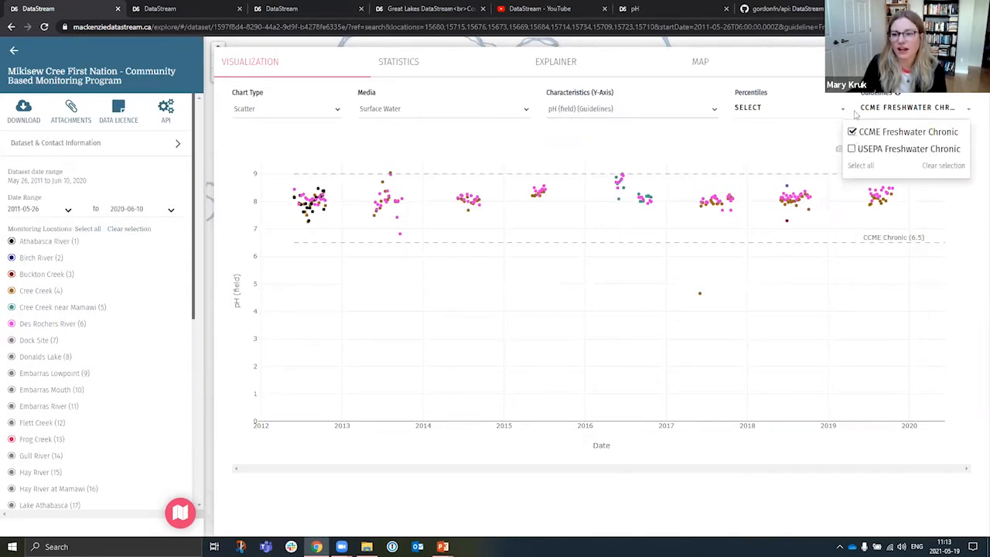
pyautogui.click(951, 108)
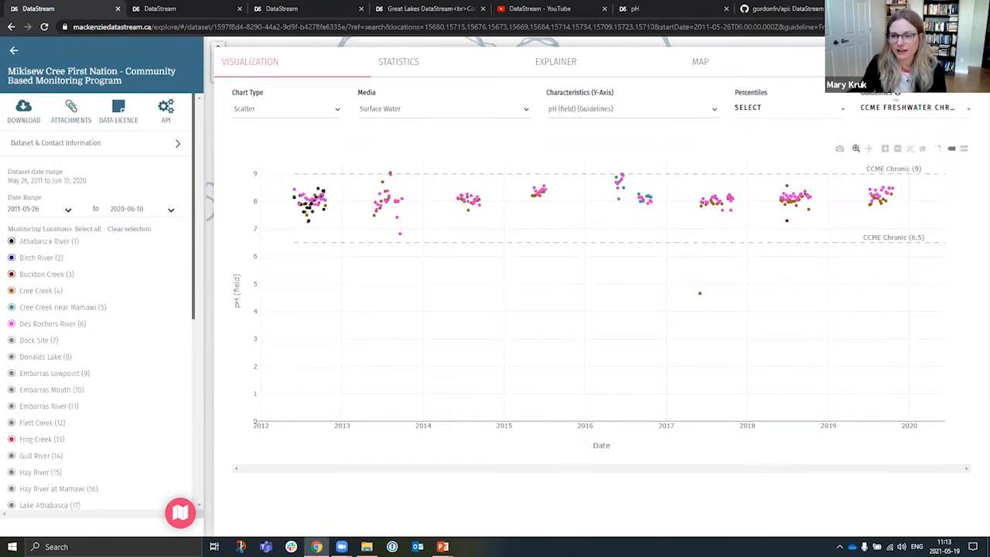
# - Read the explanation of the CCME, US EPA, acute and chronic guidelines, and close it
pyautogui.click(897, 95)
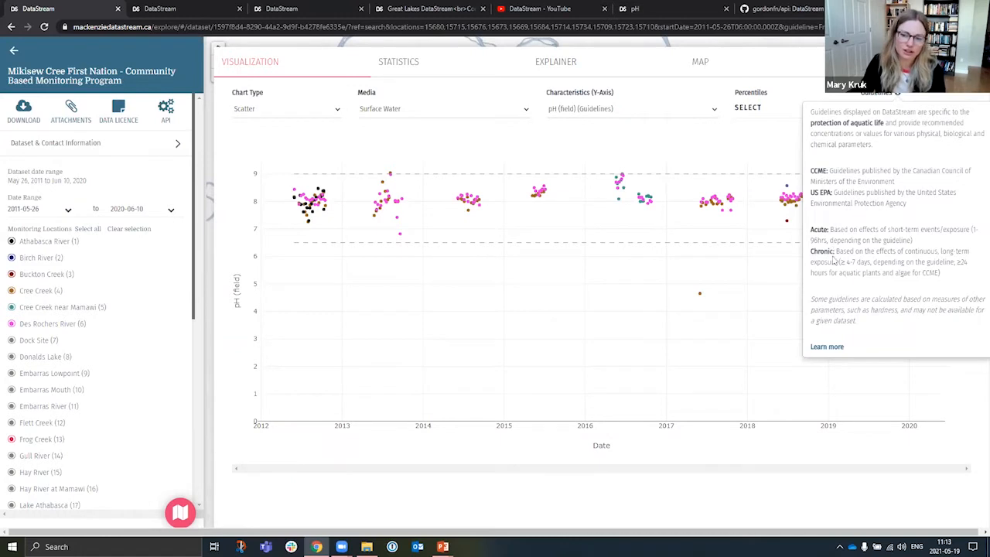
pyautogui.scroll(-1, 773, 327)
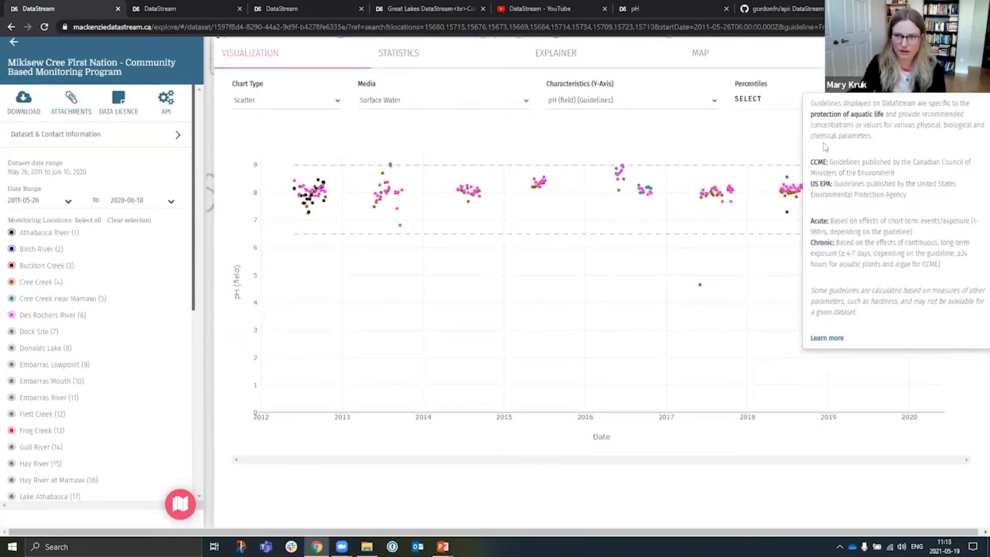
pyautogui.scroll(1, 761, 150)
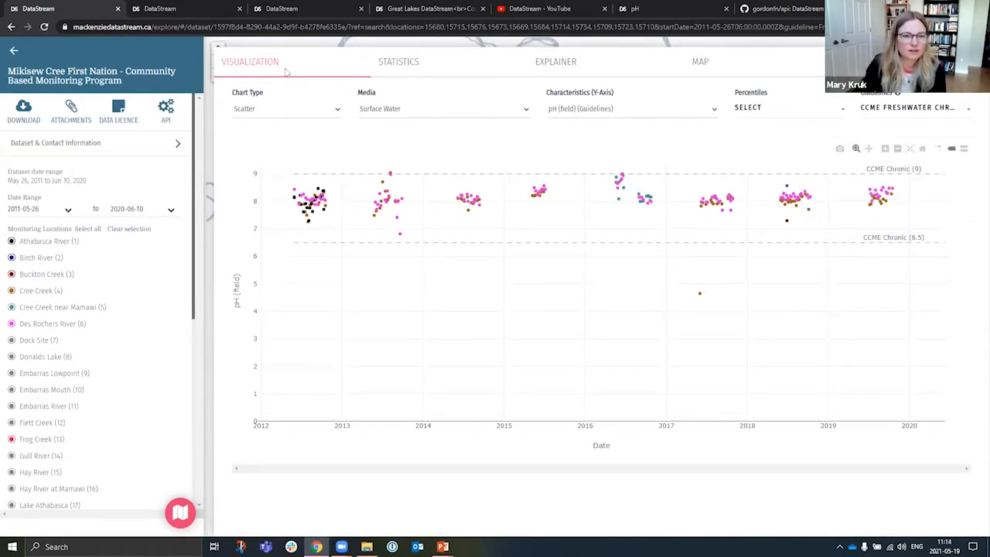
# - Show the summary statistics of pH (field) for the selected monitoring locations
pyautogui.click(388, 68)
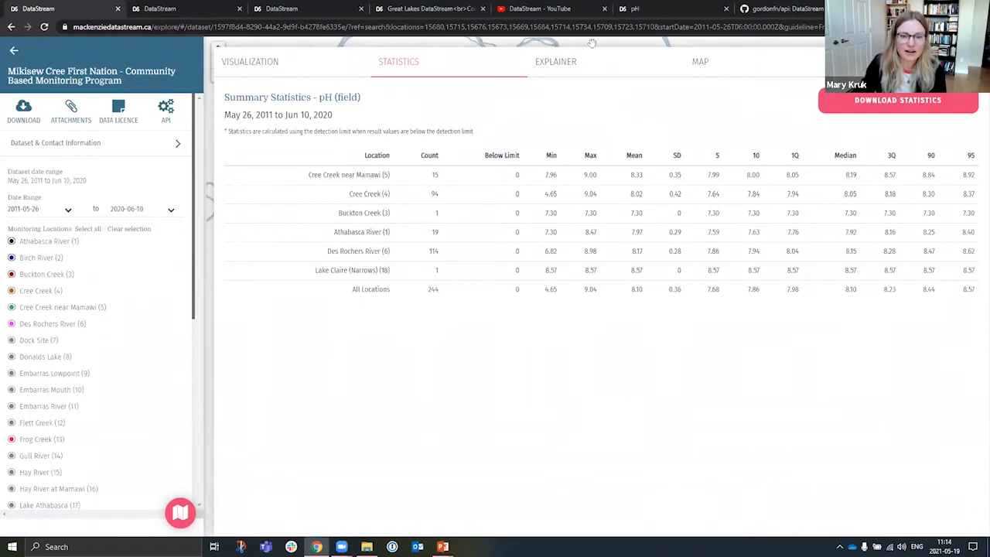
# - Open the science explainer for pH
pyautogui.click(556, 69)
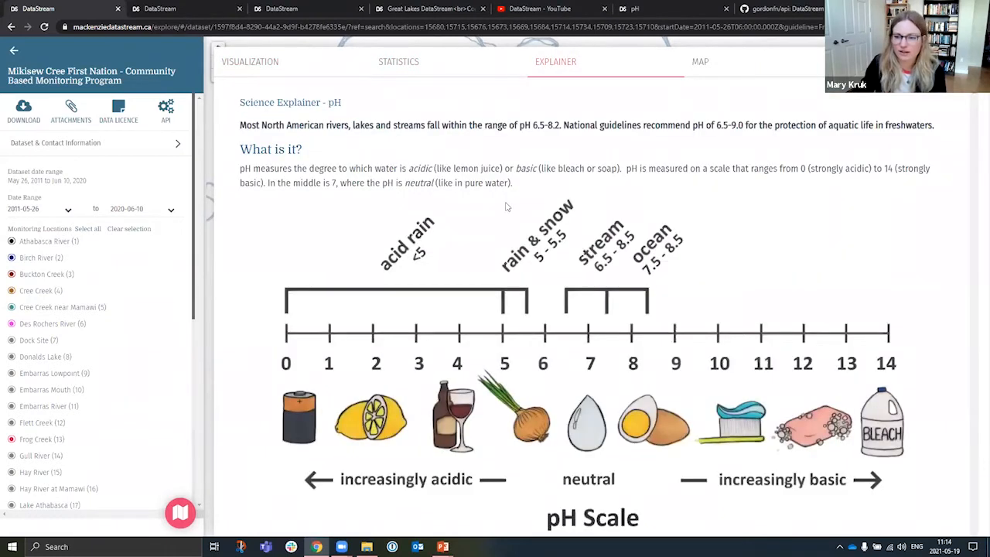
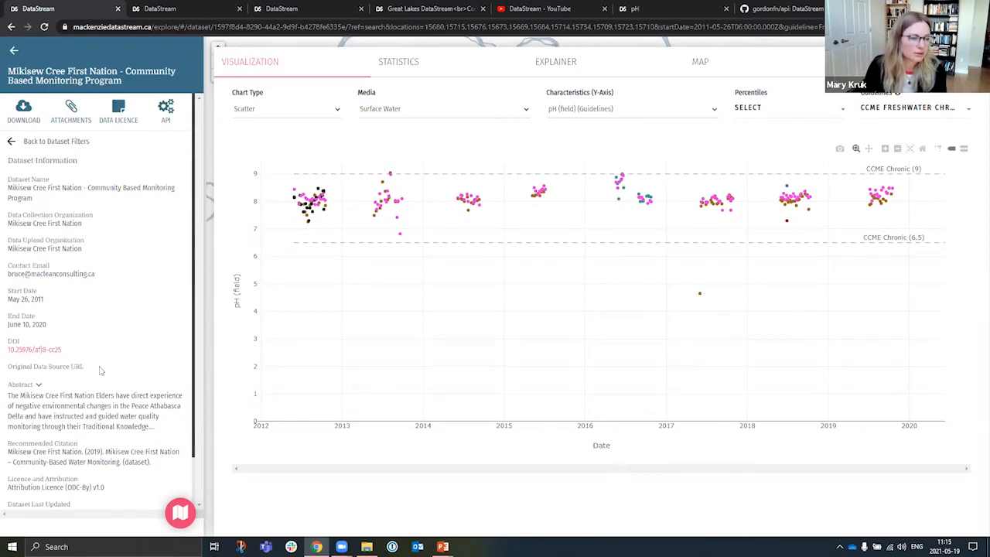
# - Review the dataset information from dataset name to version, and return to the dataset filters
pyautogui.scroll(-1, 104, 389)
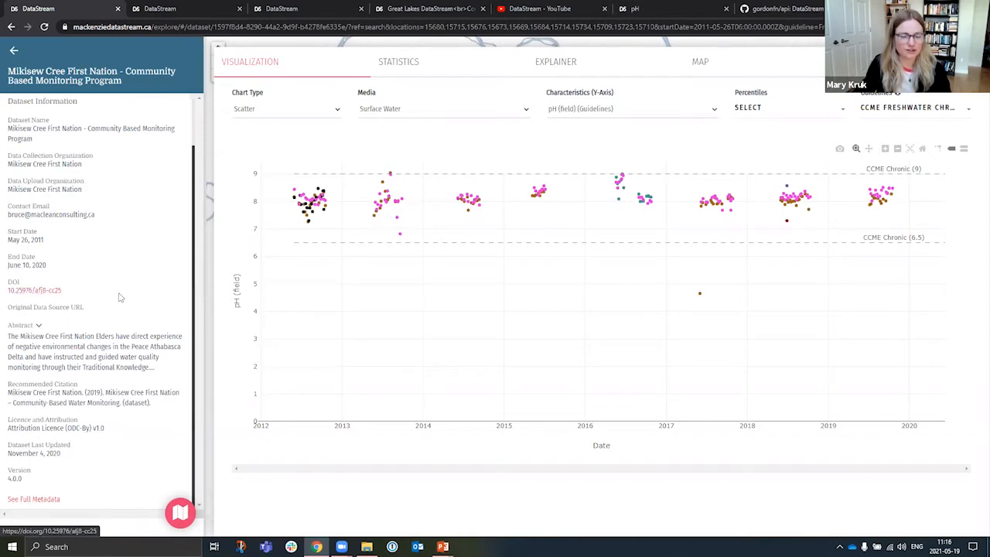
pyautogui.scroll(1, 130, 300)
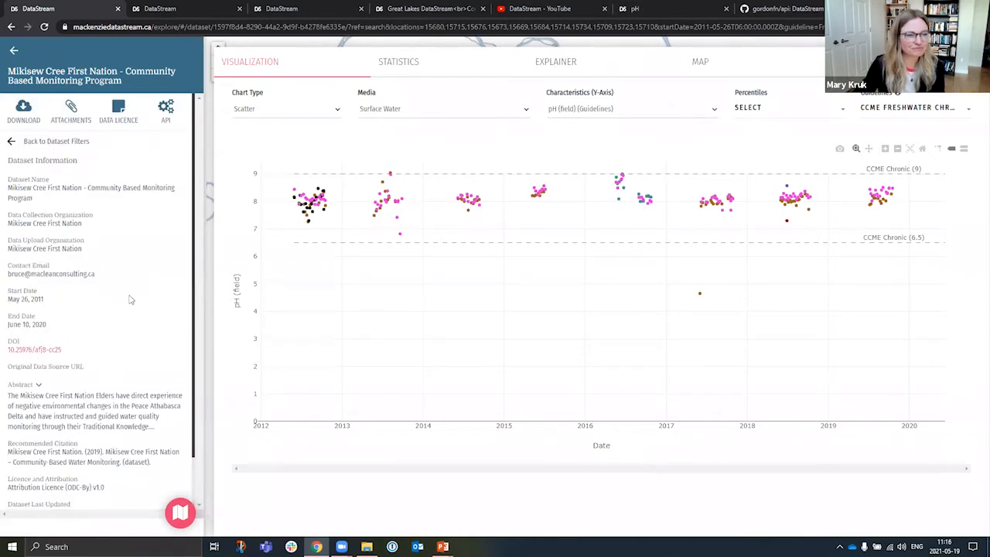
pyautogui.click(13, 141)
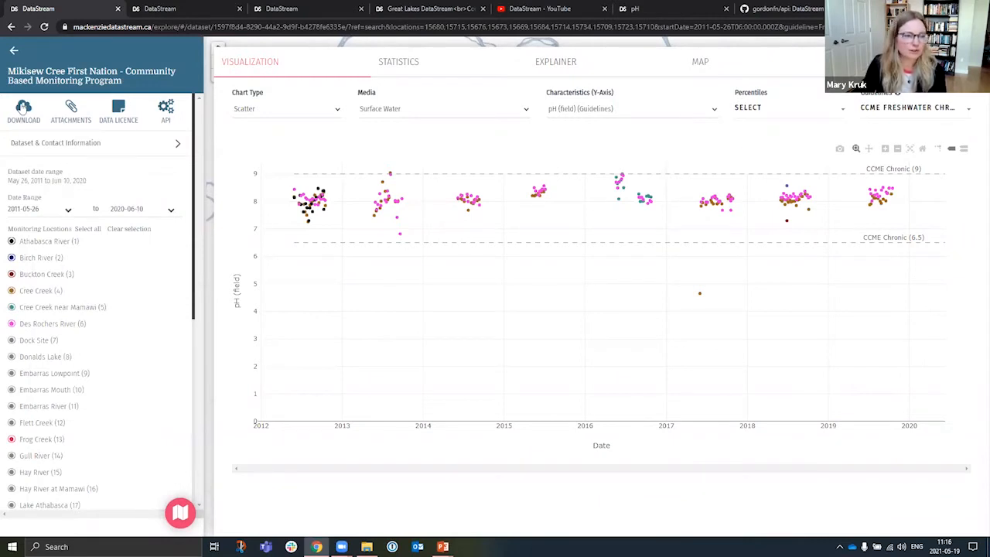
# - View the dataset's download options for the entire dataset or selected locations only, and close them without downloading
pyautogui.click(23, 113)
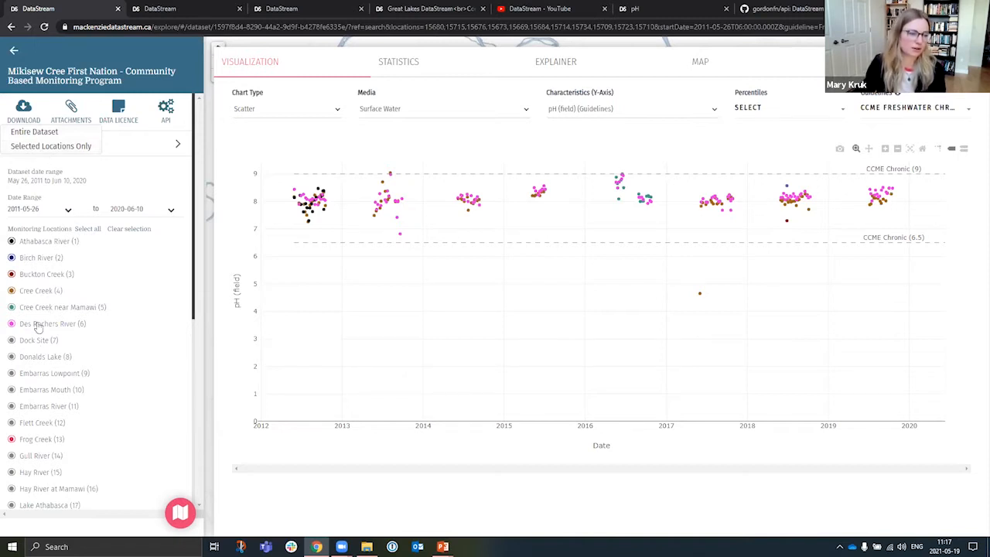
pyautogui.click(23, 108)
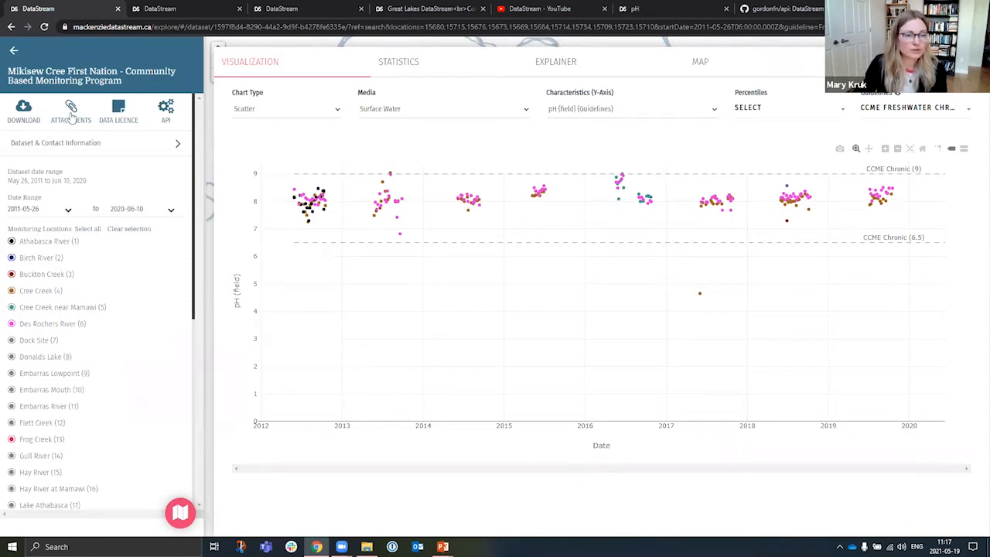
# - View the dataset's attachments and its licence, disclaimer and terms of use, closing each dialog
pyautogui.click(70, 112)
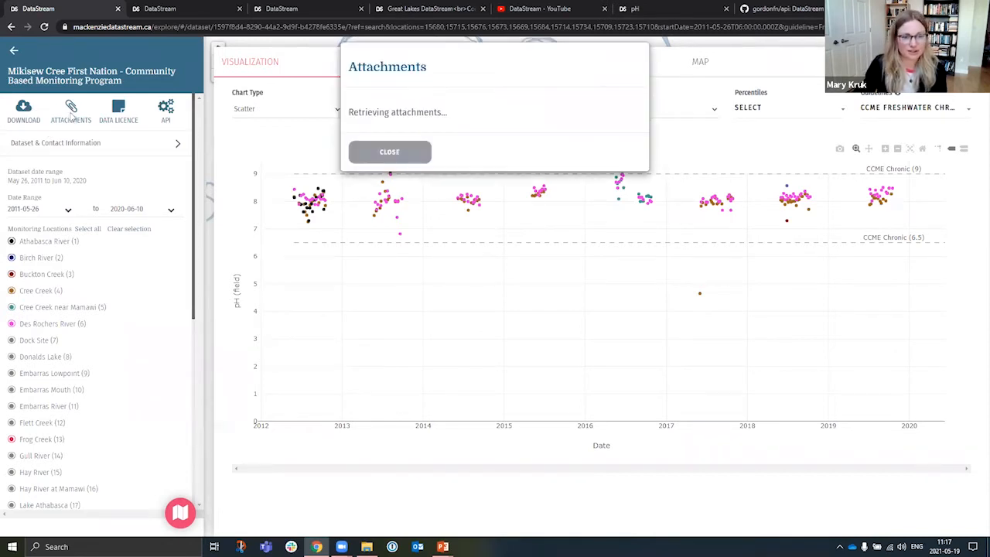
pyautogui.click(363, 159)
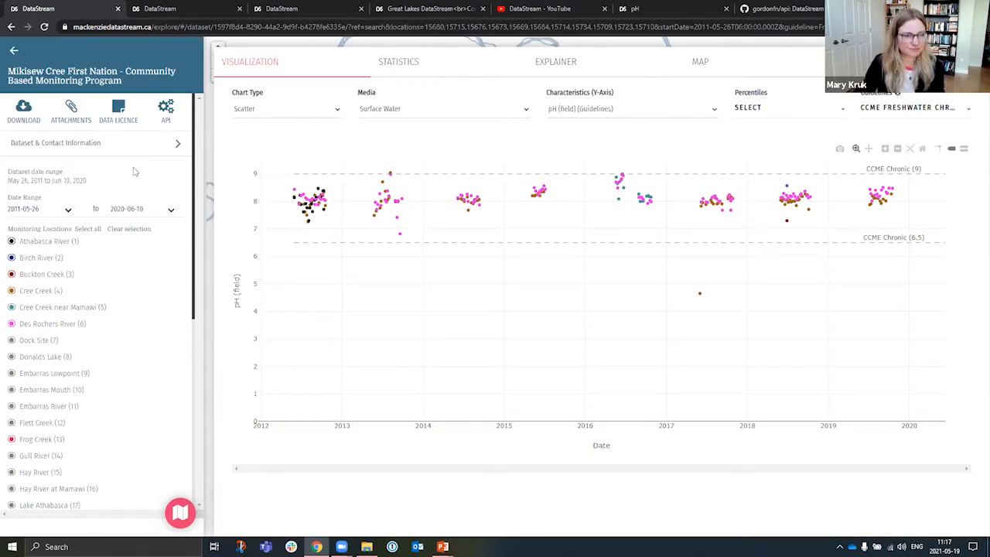
pyautogui.click(122, 110)
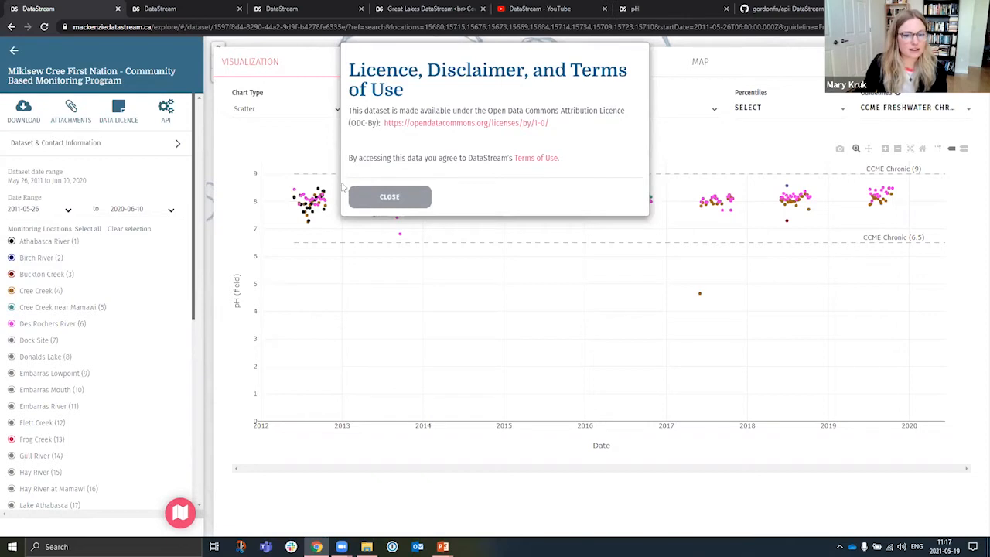
pyautogui.click(391, 198)
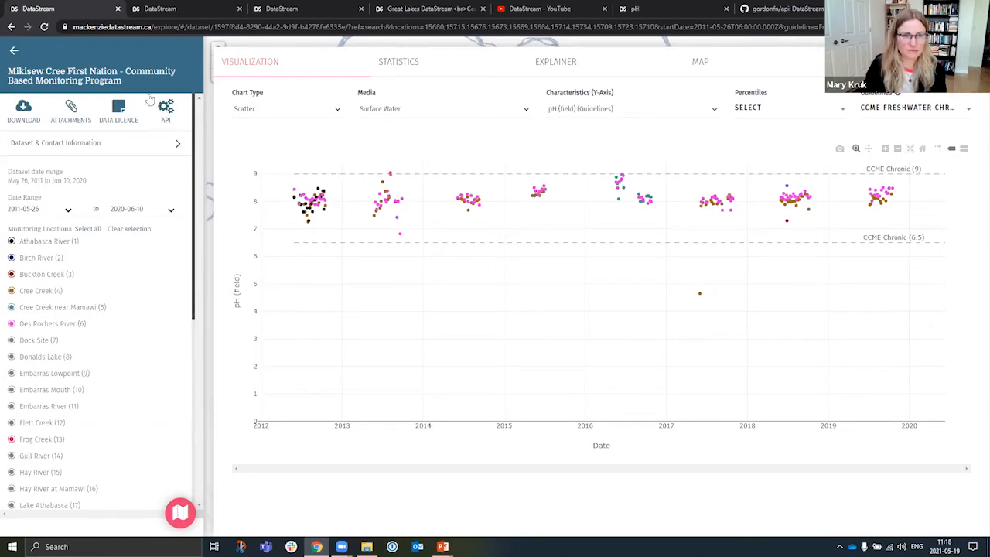
# - Switch to the DataStream Public API Documentation on GitHub, read its licence and modules sections, and return to the Mikisew Cree dataset
pyautogui.click(776, 9)
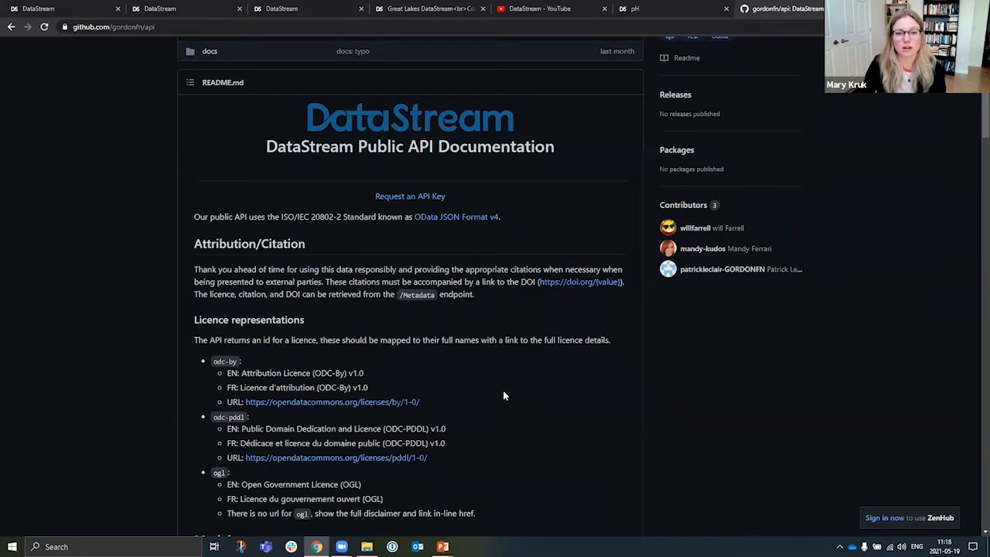
pyautogui.scroll(1, 506, 386)
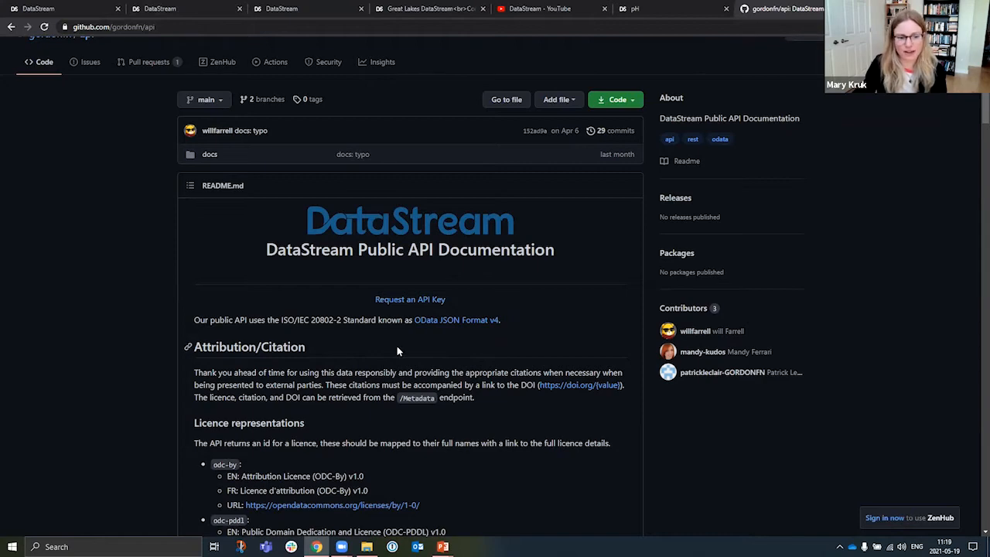
pyautogui.scroll(-5, 399, 343)
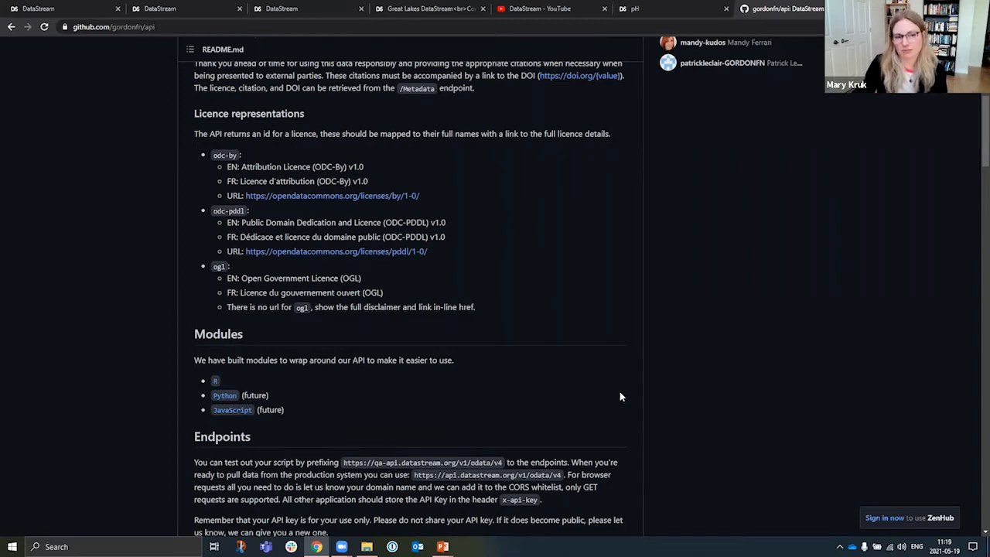
pyautogui.scroll(5, 588, 430)
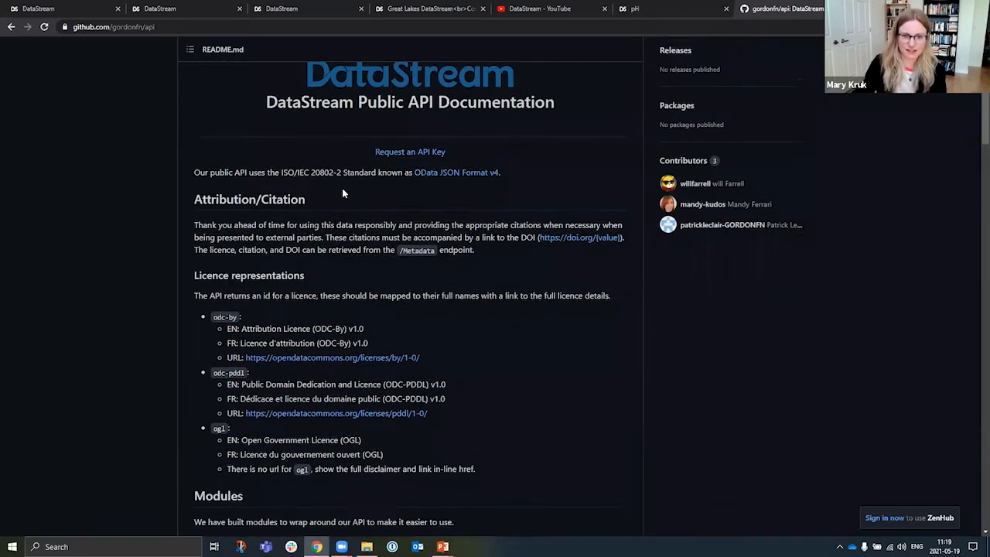
pyautogui.click(33, 8)
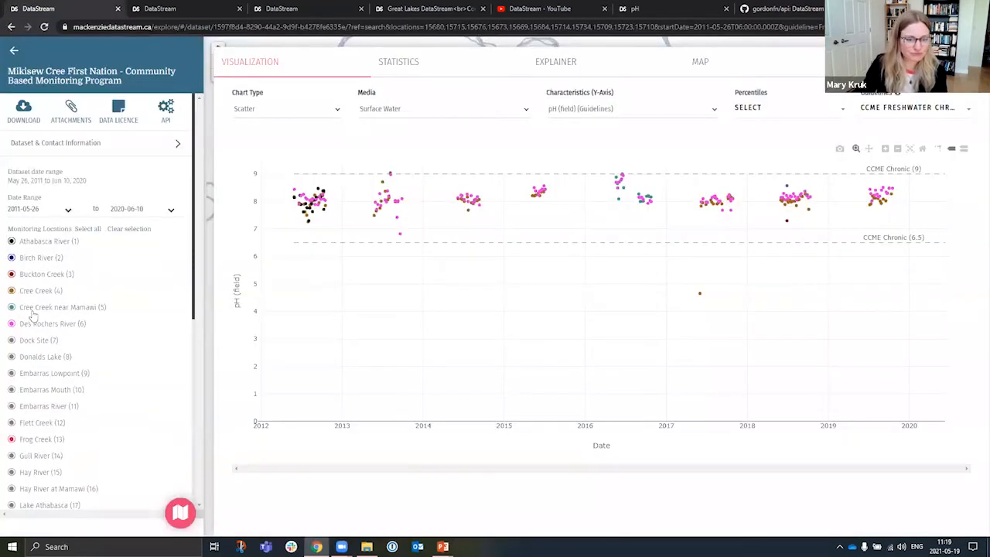
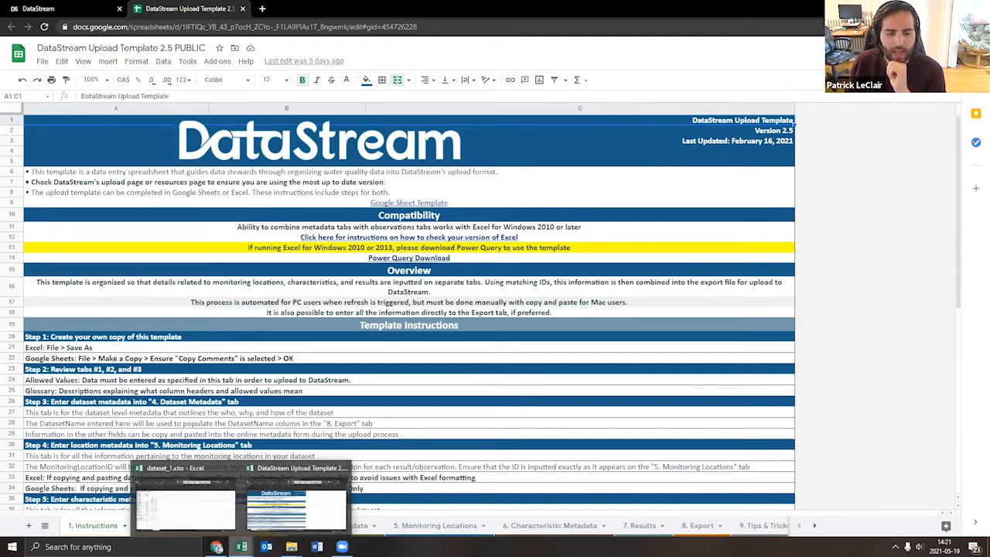
# - Switch to the DataStream Upload Template workbook in Excel and read its instructions down to the colour code legend
pyautogui.moveTo(243, 544)
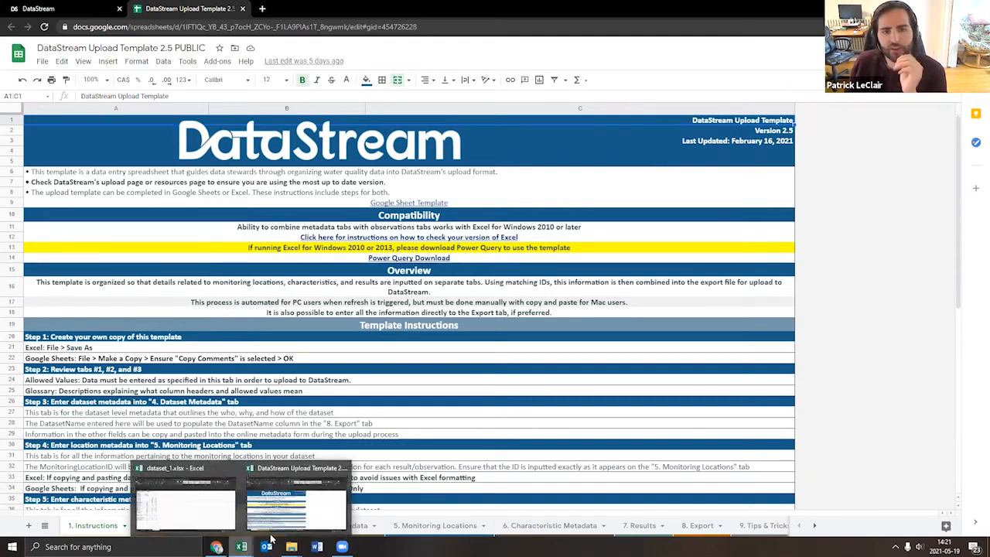
pyautogui.click(323, 509)
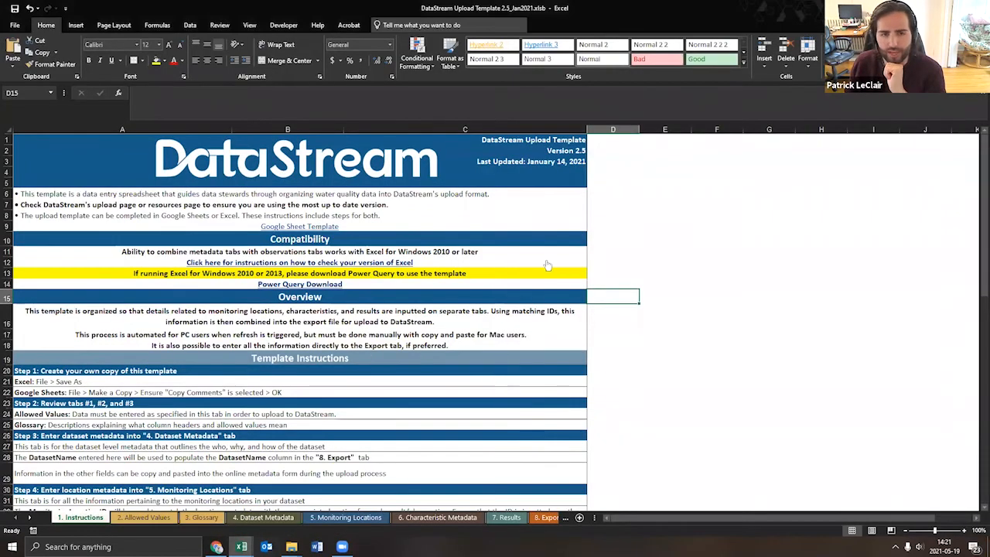
pyautogui.click(644, 226)
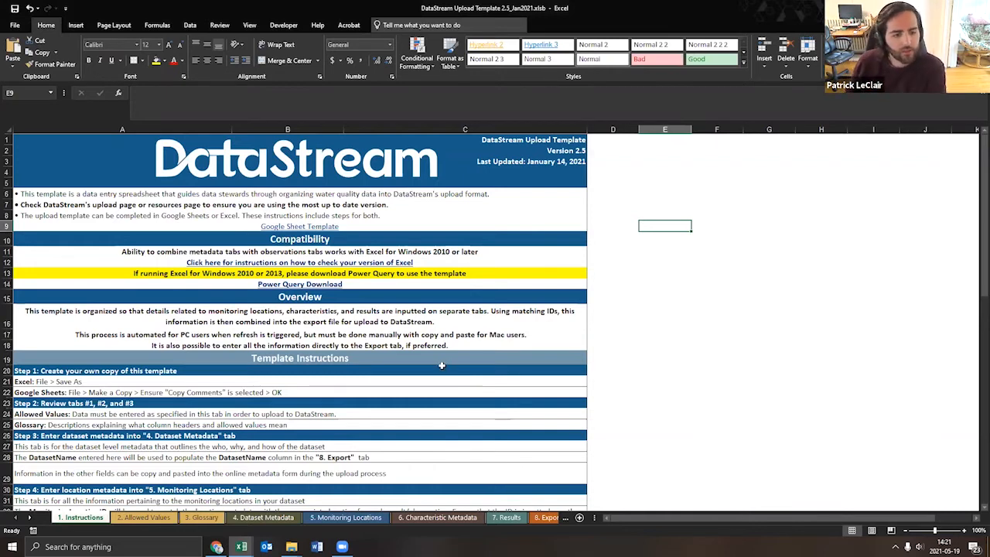
pyautogui.click(633, 212)
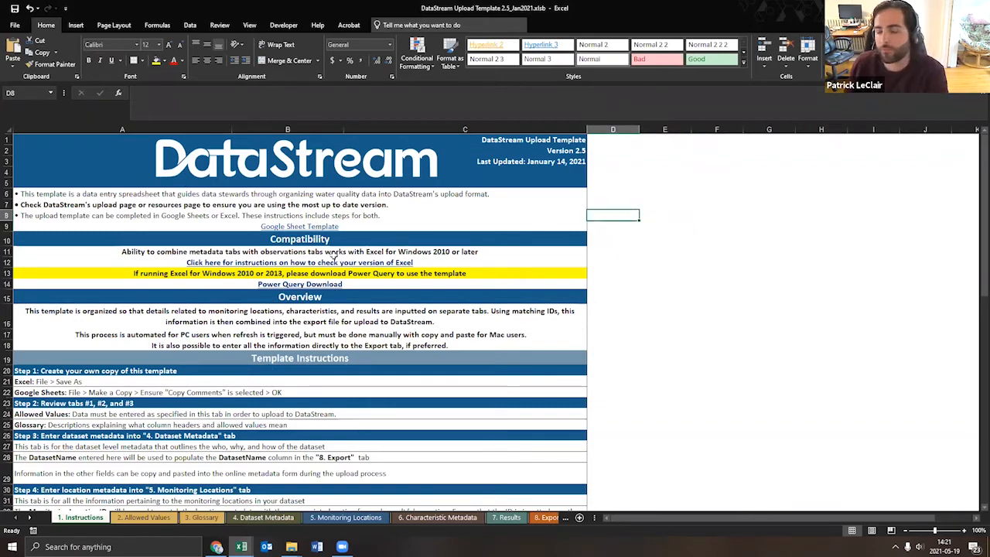
pyautogui.scroll(-3, 361, 224)
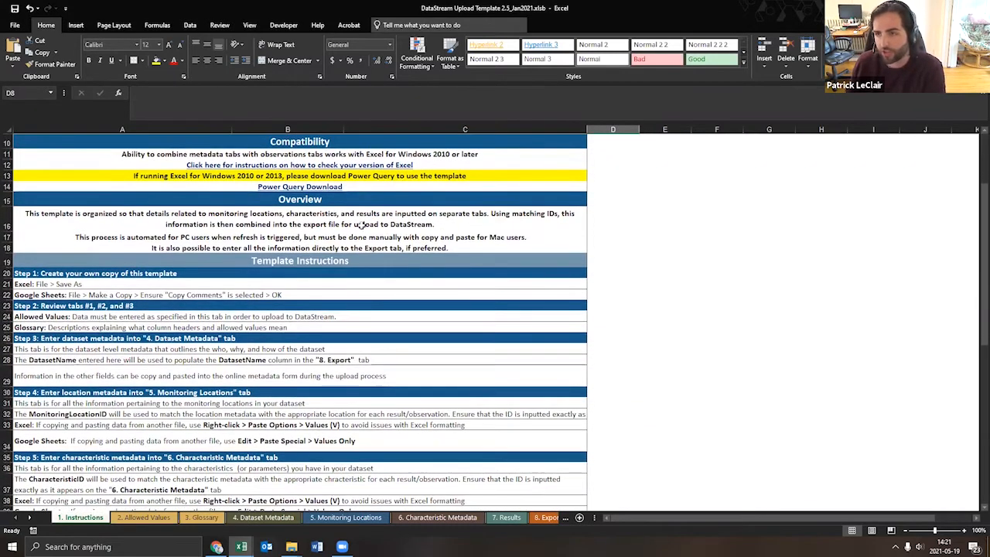
pyautogui.scroll(-3, 360, 224)
pyautogui.scroll(-1, 298, 425)
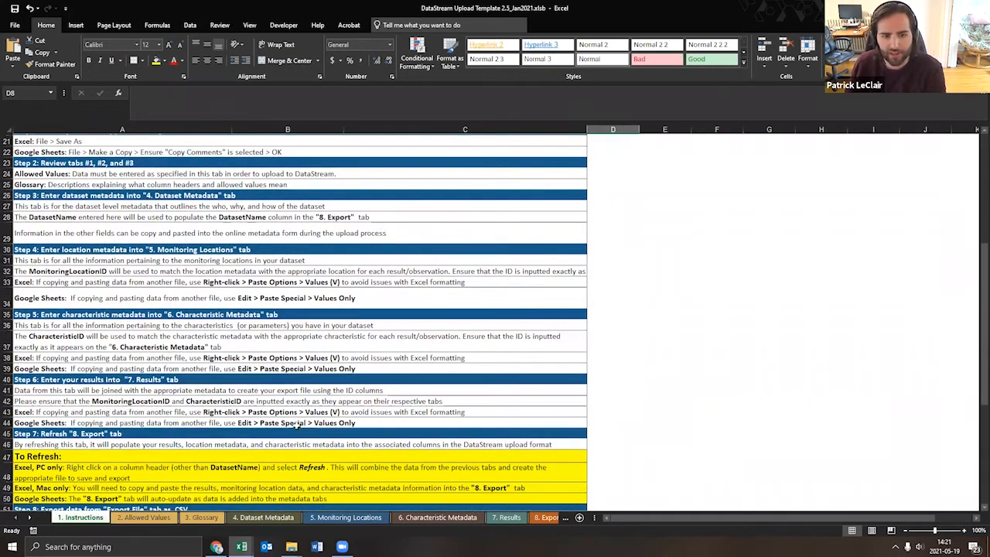
pyautogui.scroll(-1, 298, 426)
pyautogui.scroll(-3, 298, 422)
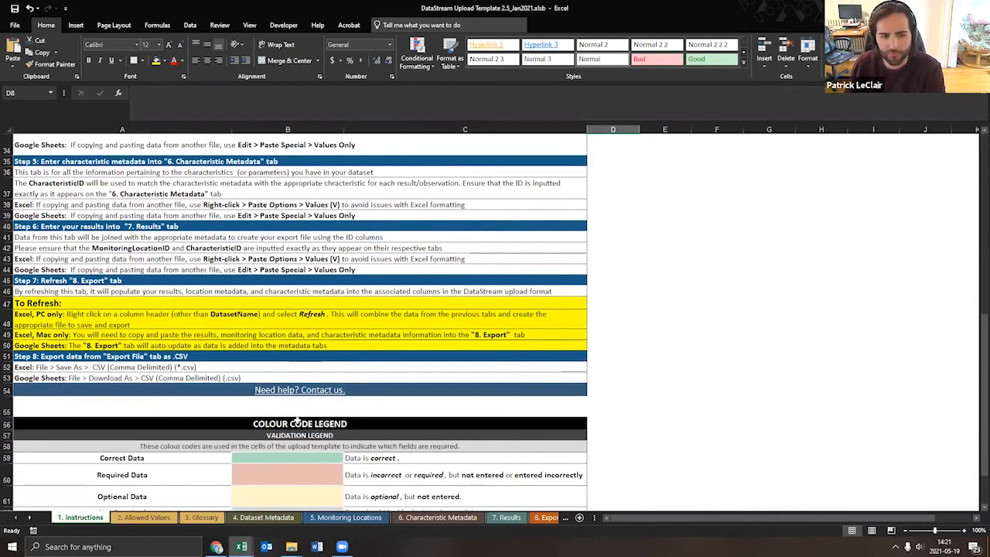
pyautogui.scroll(11, 529, 290)
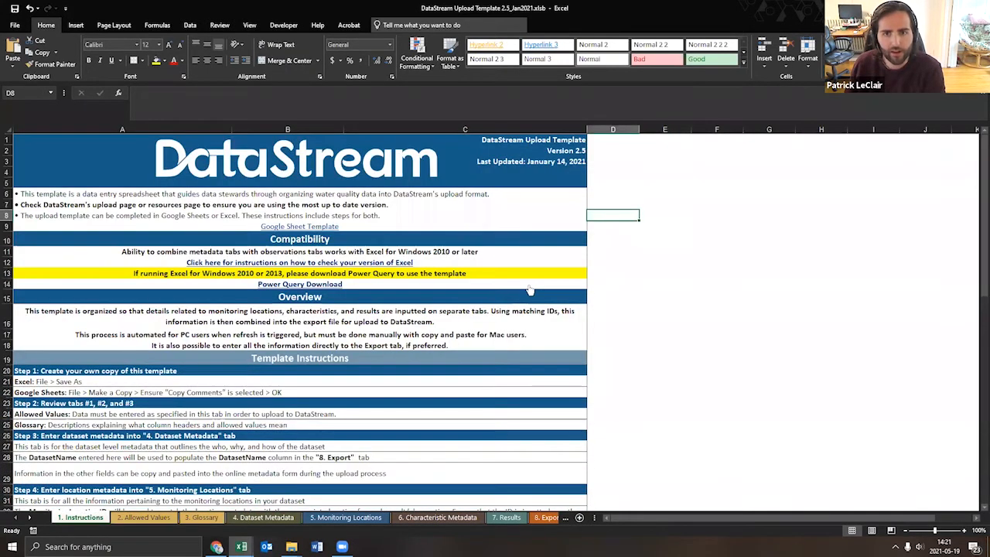
# - Check the template's version line, and switch to Chrome to find the Data Upload Templates on Atlantic DataStream's My Datasets page
pyautogui.doubleClick(583, 151)
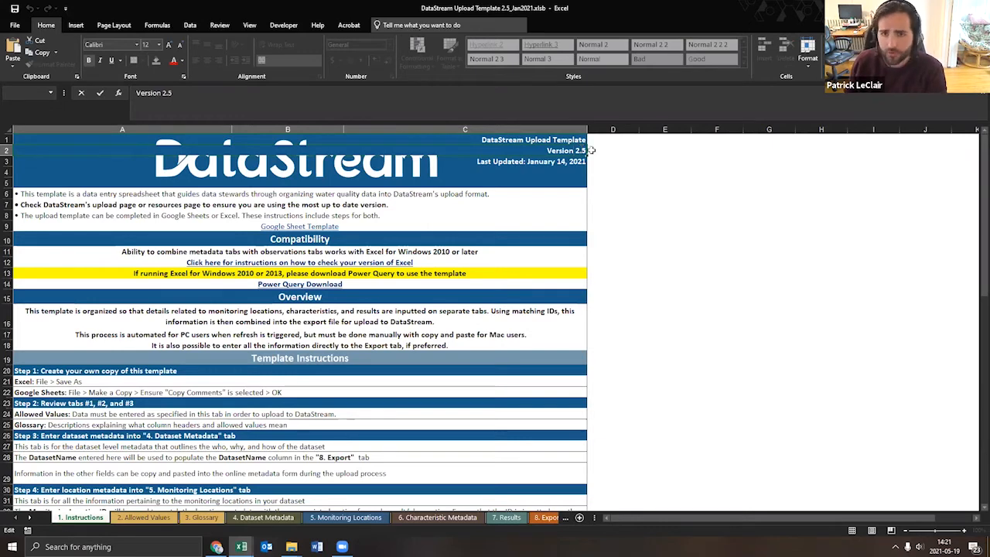
pyautogui.click(600, 154)
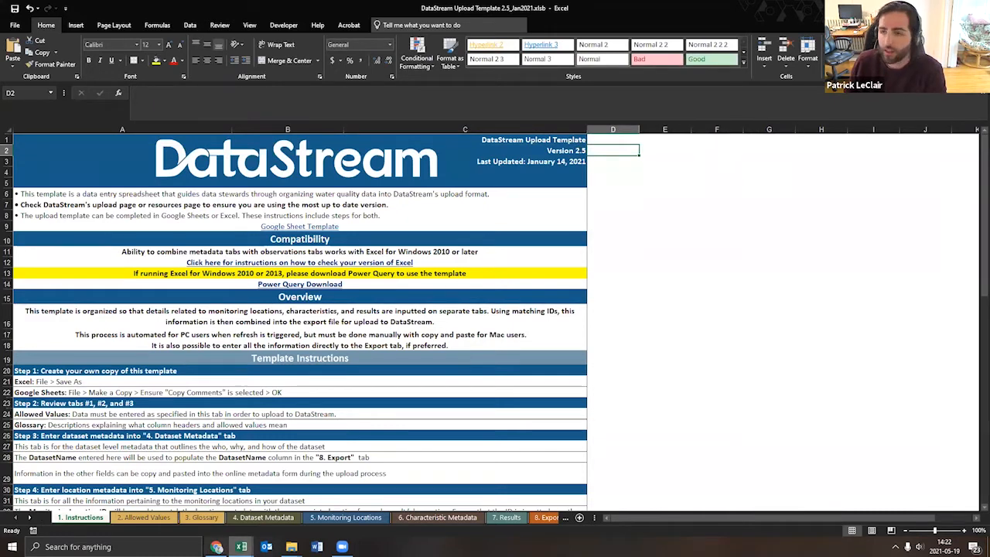
pyautogui.moveTo(217, 546)
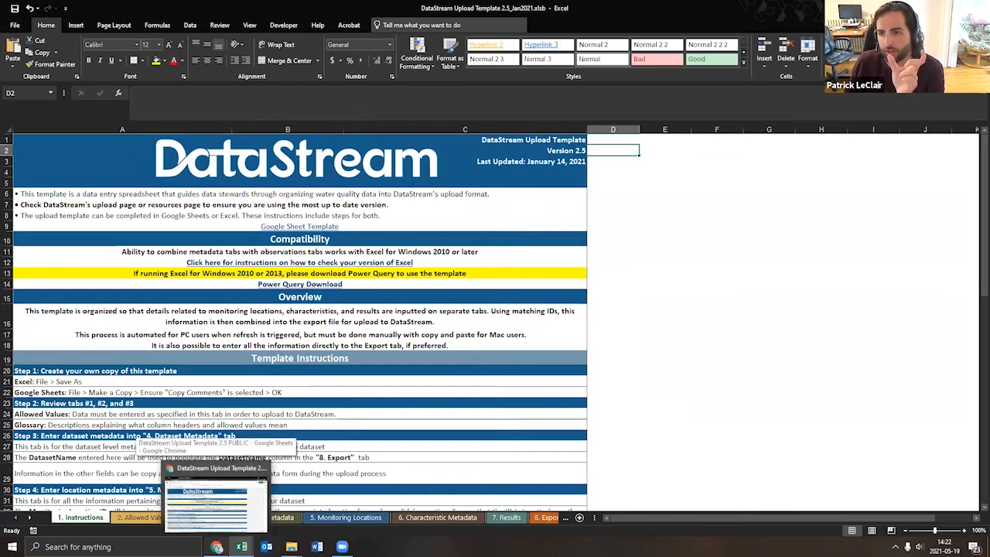
pyautogui.click(217, 548)
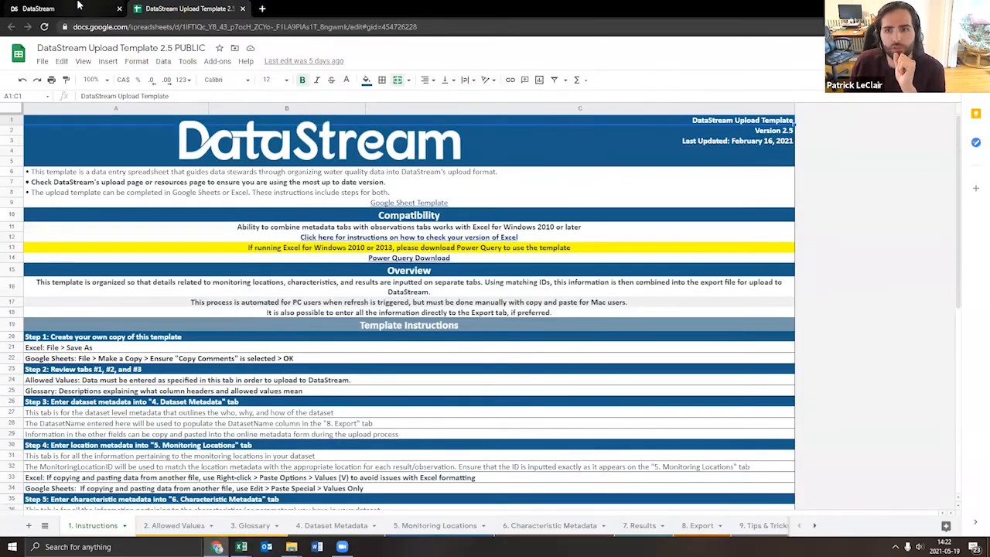
pyautogui.click(46, 9)
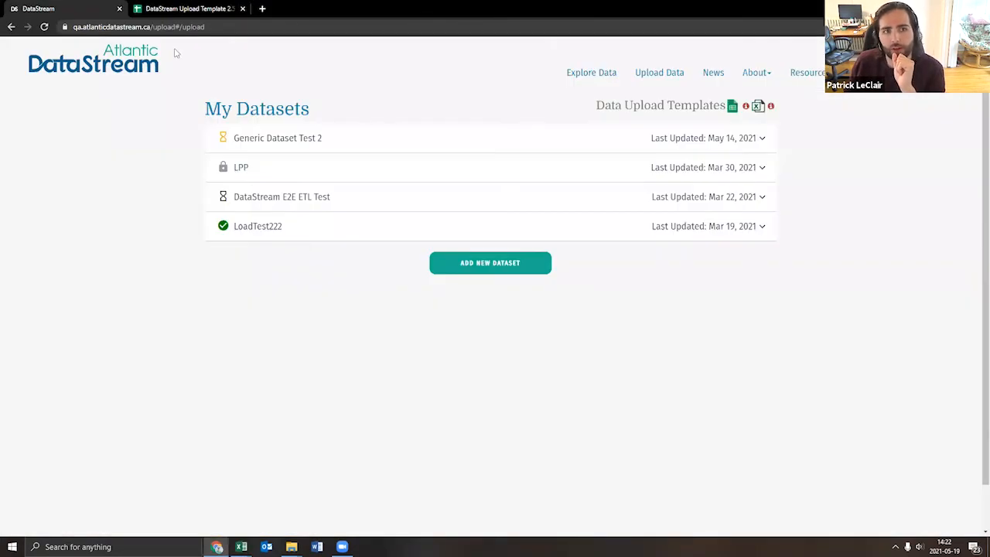
pyautogui.moveTo(747, 108)
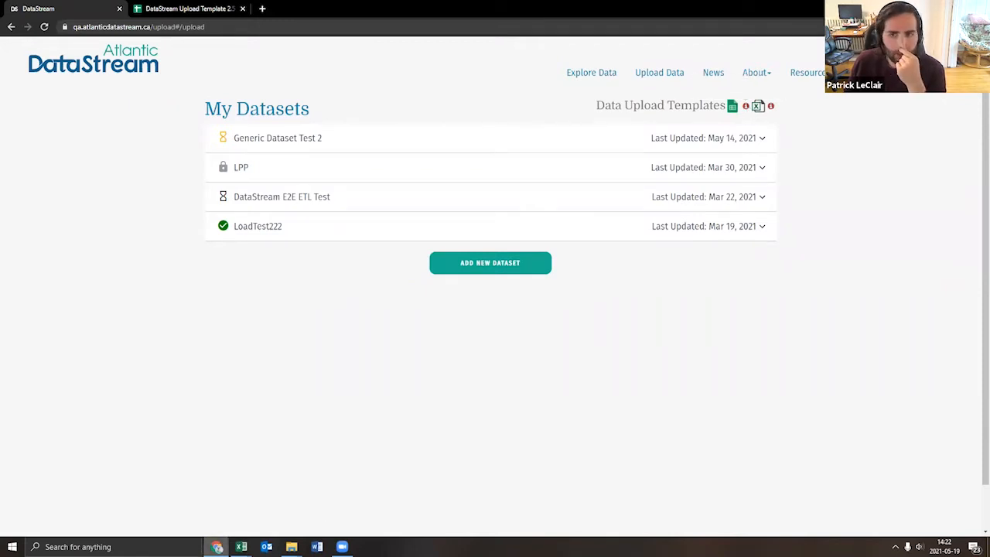
# - Return to the Excel upload template and look over its Overview and Template Instructions sections again
pyautogui.hotkey('alt', 'Tab')
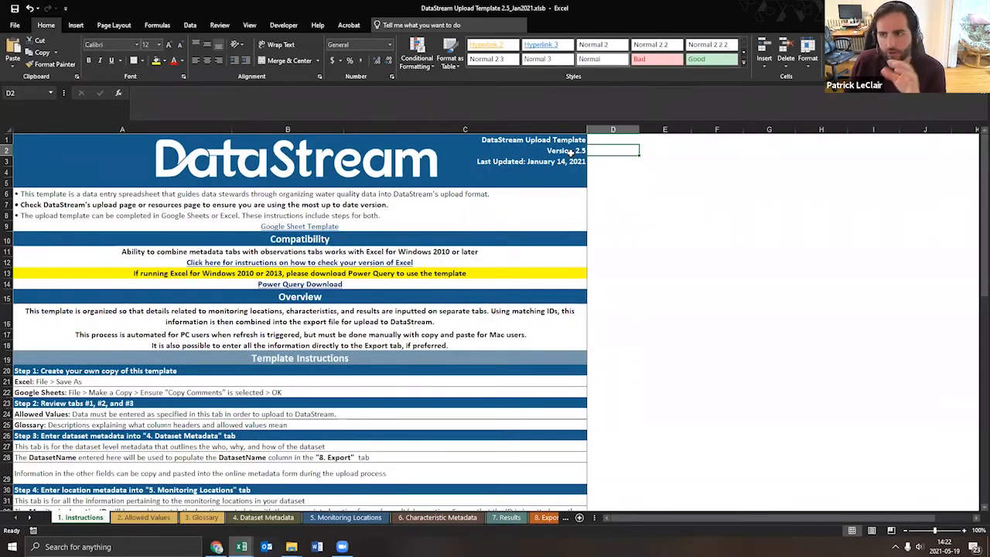
pyautogui.scroll(-7, 524, 232)
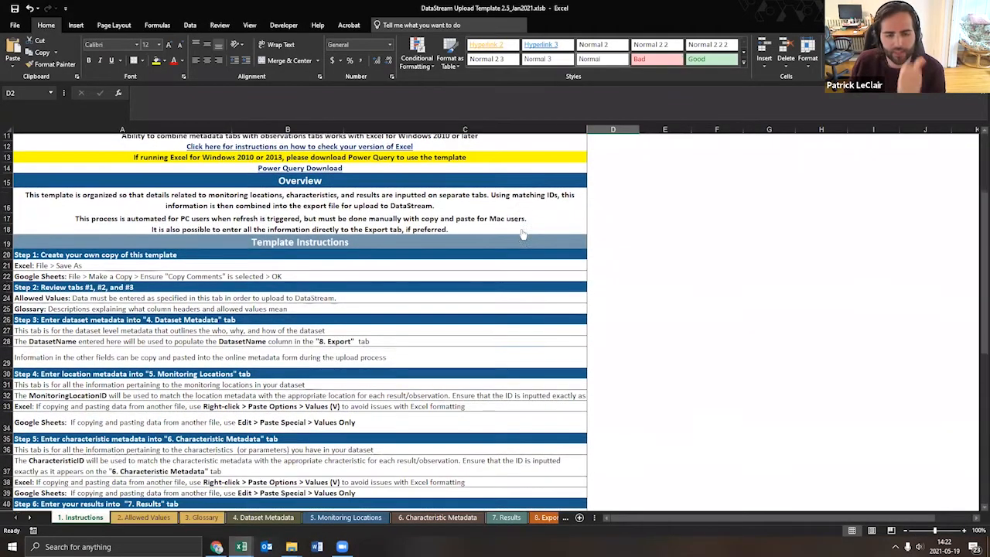
pyautogui.scroll(7, 521, 228)
pyautogui.scroll(-12, 495, 220)
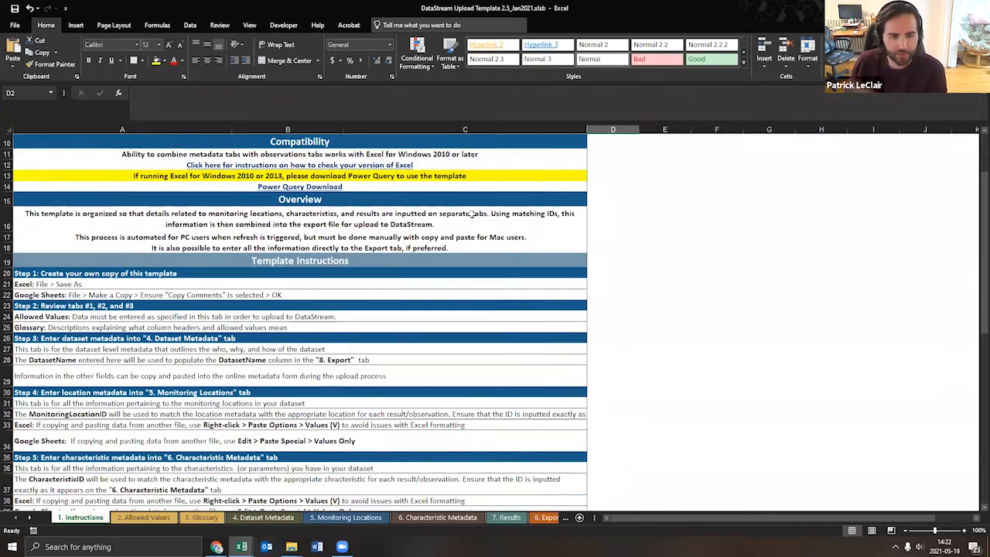
pyautogui.scroll(-3, 471, 215)
pyautogui.scroll(15, 471, 217)
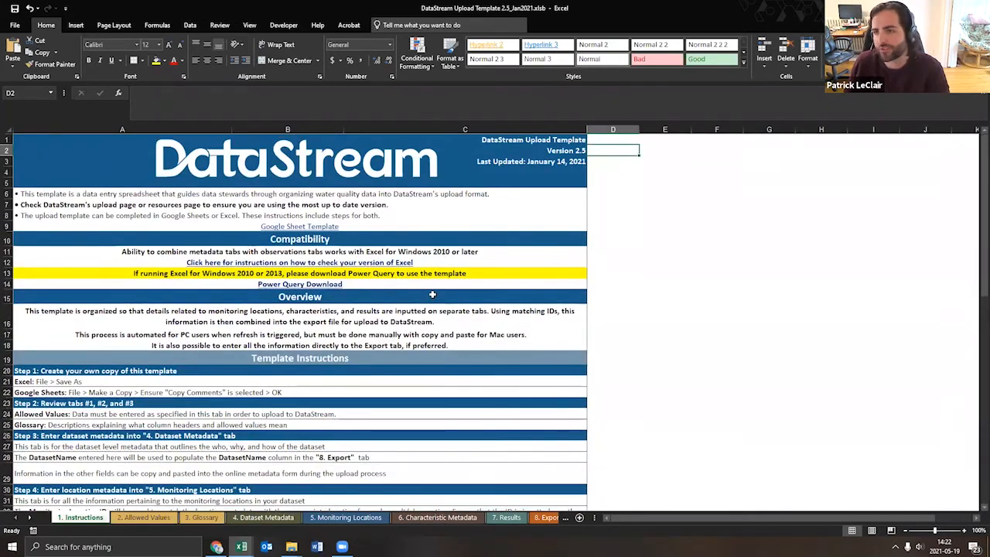
# - Open the Allowed Values sheet and check the DatasetName requirement plus the latitude and longitude headers and examples
pyautogui.click(142, 517)
pyautogui.click(210, 301)
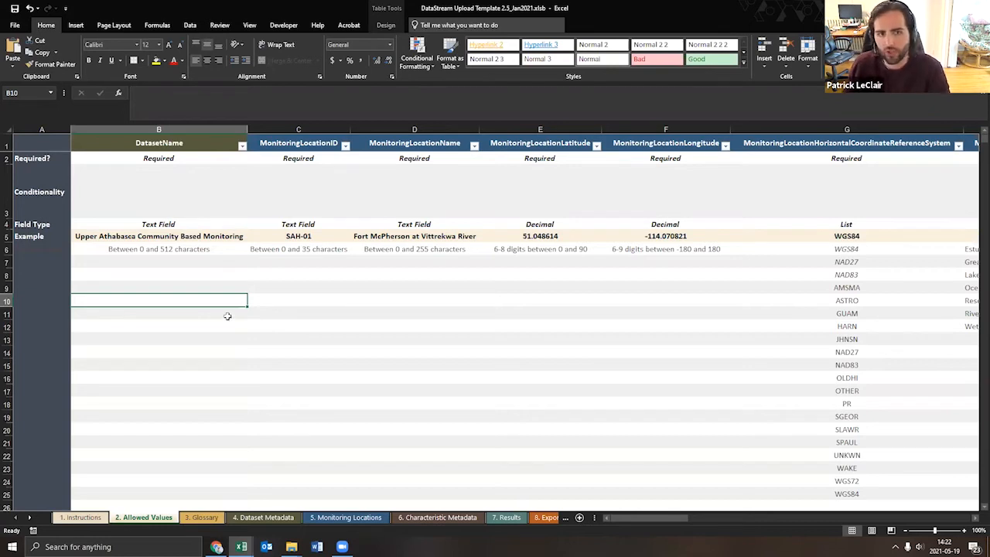
pyautogui.click(196, 157)
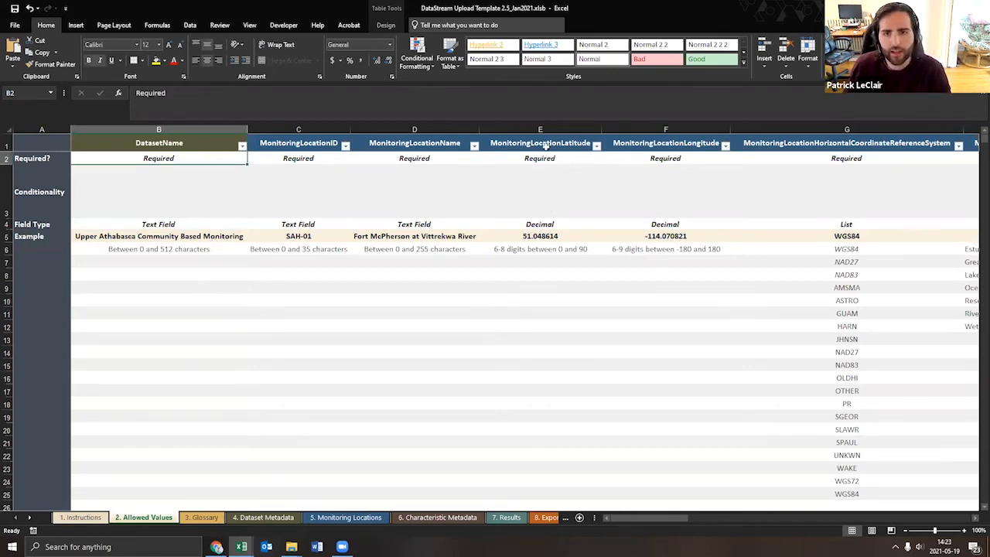
pyautogui.click(549, 143)
pyautogui.doubleClick(650, 144)
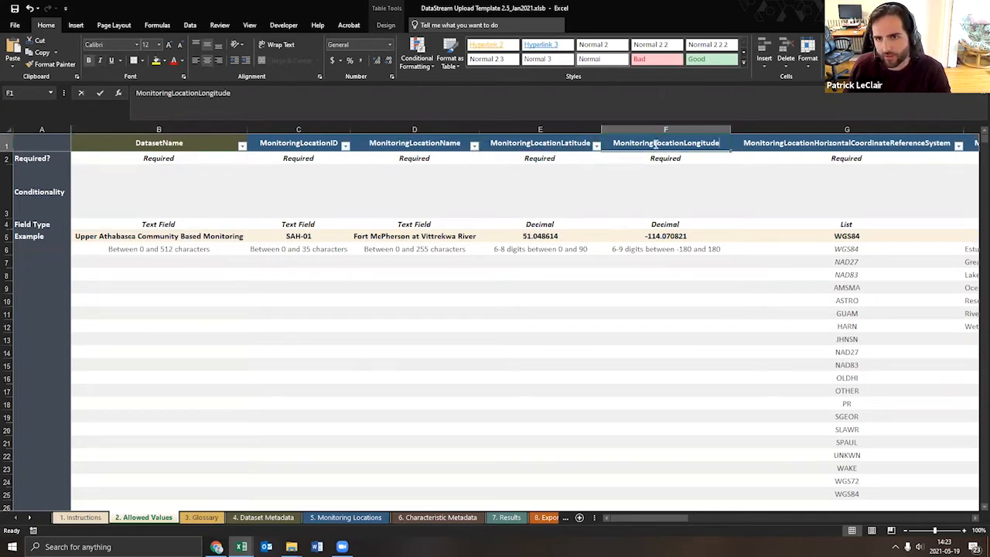
pyautogui.click(537, 239)
pyautogui.doubleClick(648, 239)
pyautogui.click(635, 484)
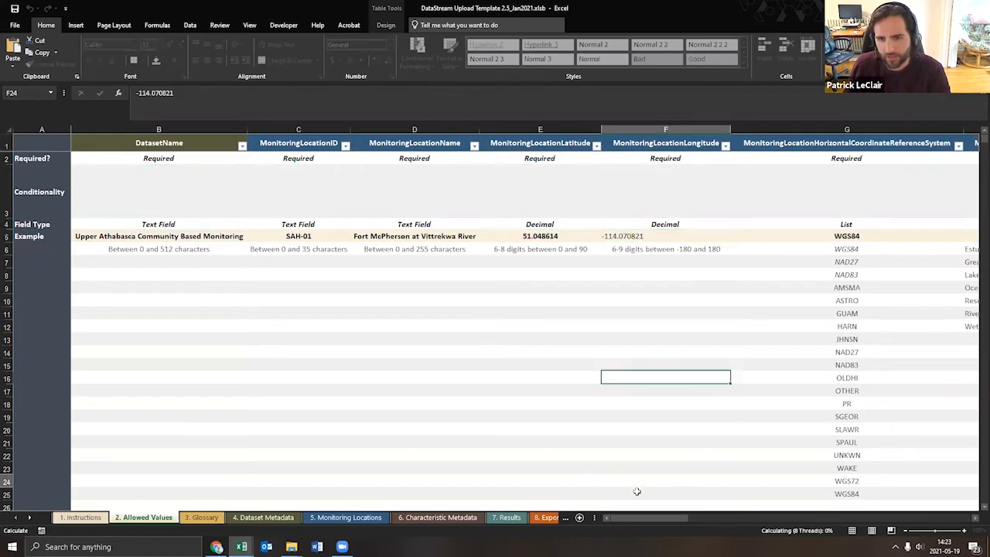
# - Look across the remaining Allowed Values columns, from activity fields through the result fields, and return to the DatasetName column
pyautogui.moveTo(644, 517); pyautogui.dragTo(709, 527)
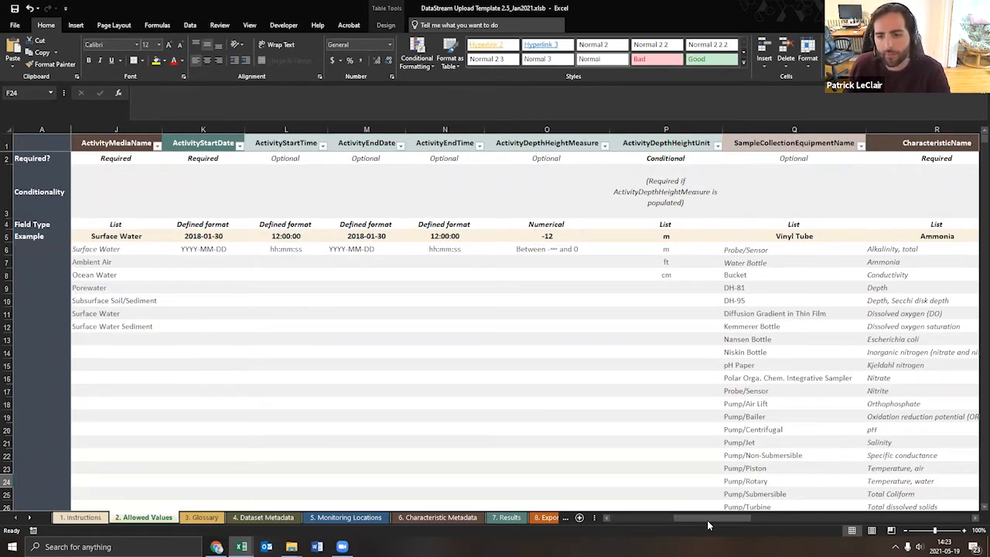
pyautogui.moveTo(707, 520); pyautogui.dragTo(761, 520)
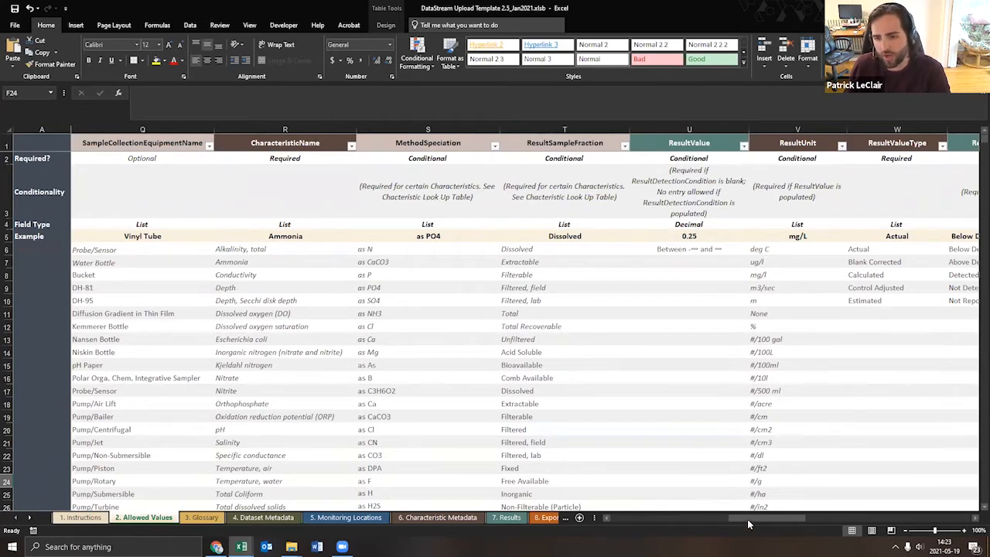
pyautogui.moveTo(748, 519); pyautogui.dragTo(568, 512)
pyautogui.click(534, 325)
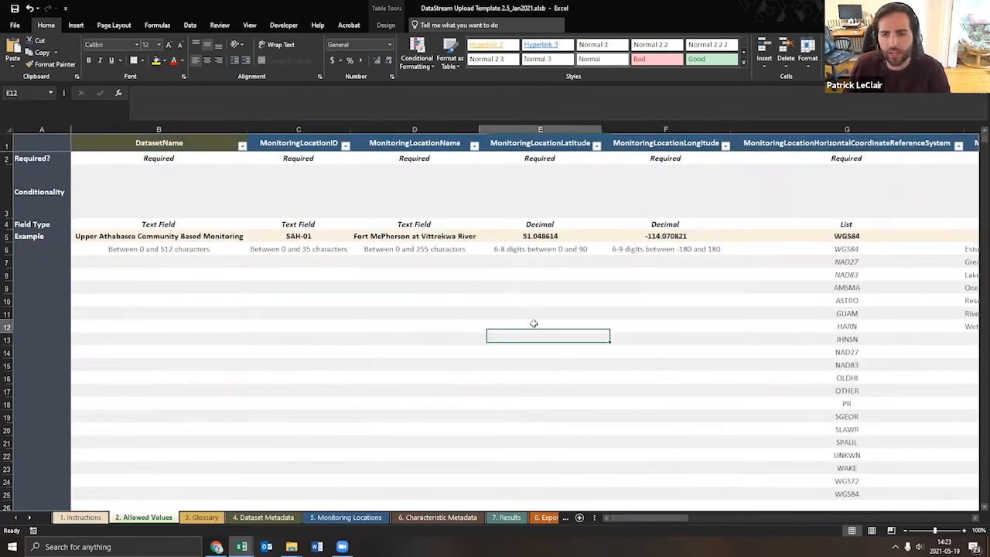
# - Open the Glossary sheet and read the field descriptions down to the Duplicate entry, returning to the first rows
pyautogui.click(198, 522)
pyautogui.click(303, 299)
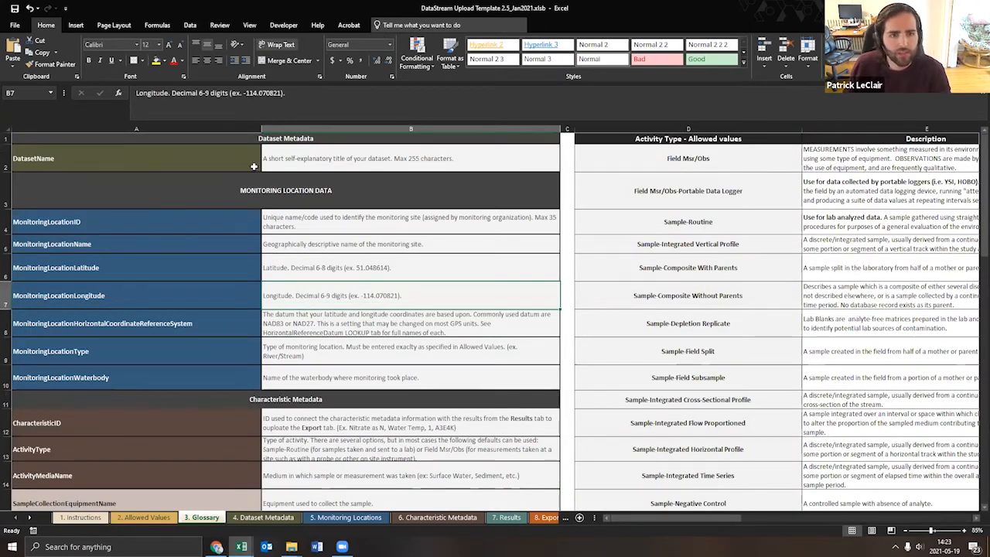
pyautogui.scroll(-9, 198, 247)
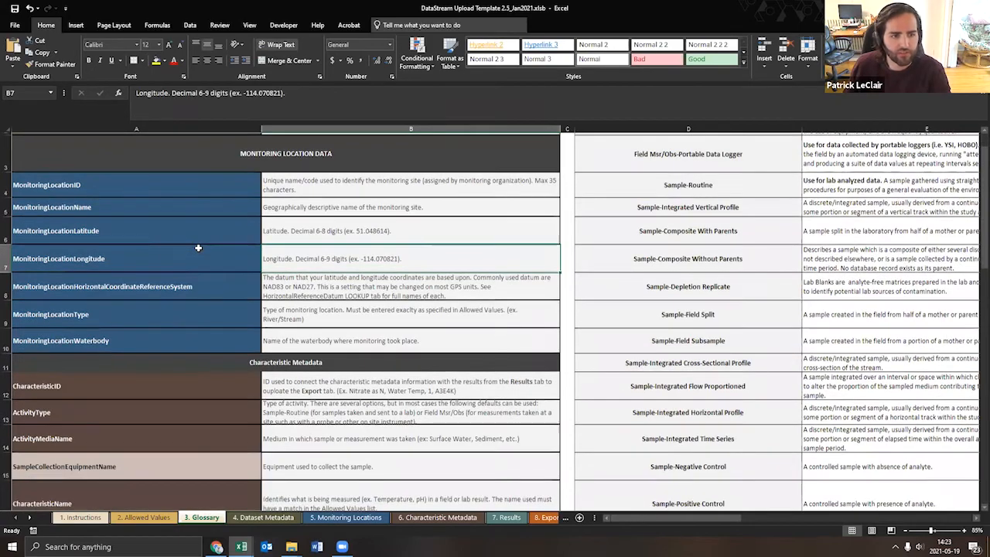
pyautogui.scroll(-2, 198, 249)
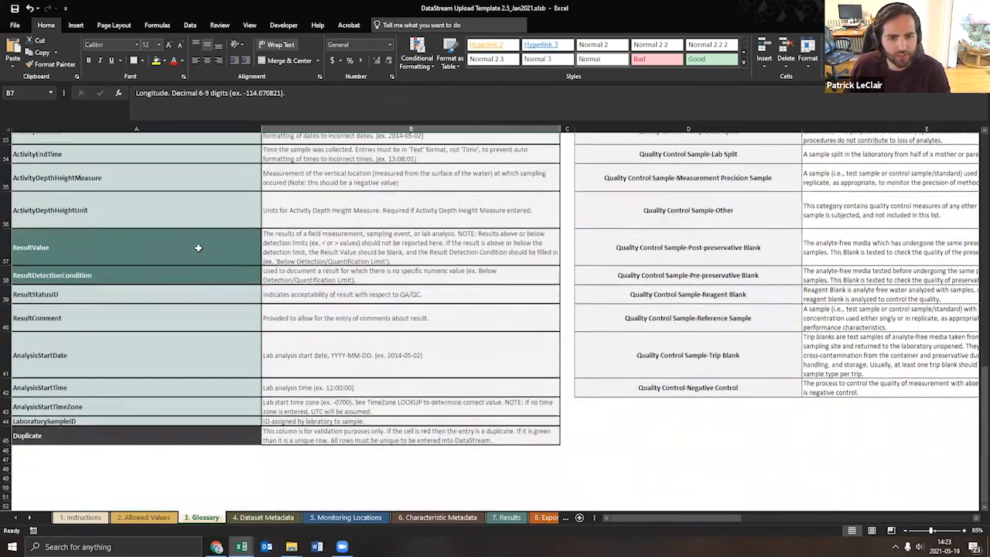
pyautogui.scroll(11, 199, 248)
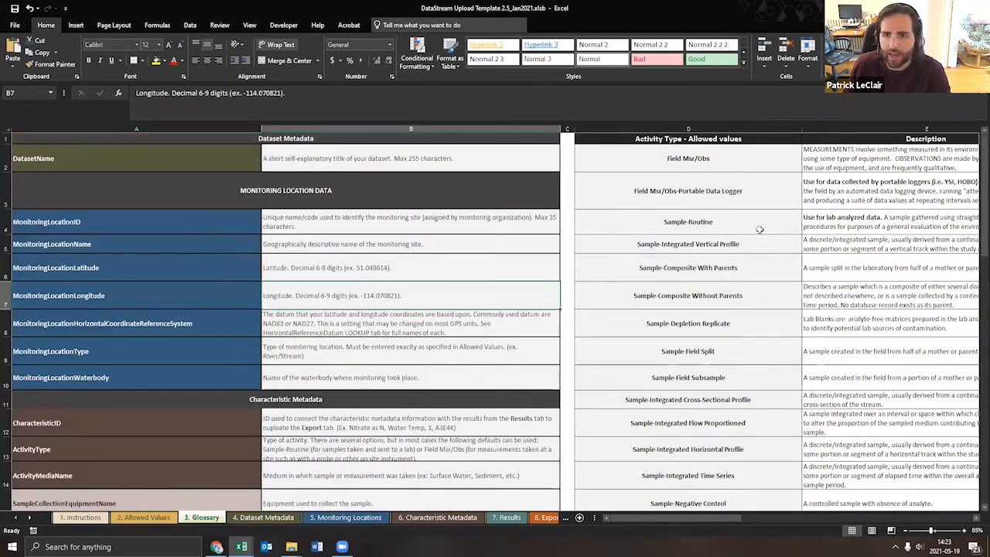
pyautogui.moveTo(682, 516); pyautogui.dragTo(634, 514)
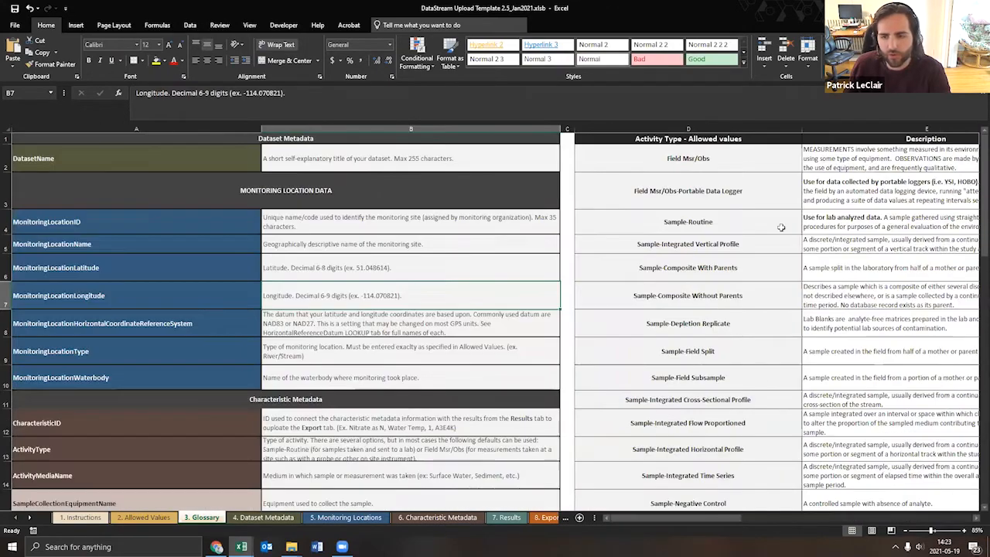
# - Open the Dataset Metadata sheet and review its fields from Dataset Name through Licensing & Attribution, returning to the first row
pyautogui.click(263, 518)
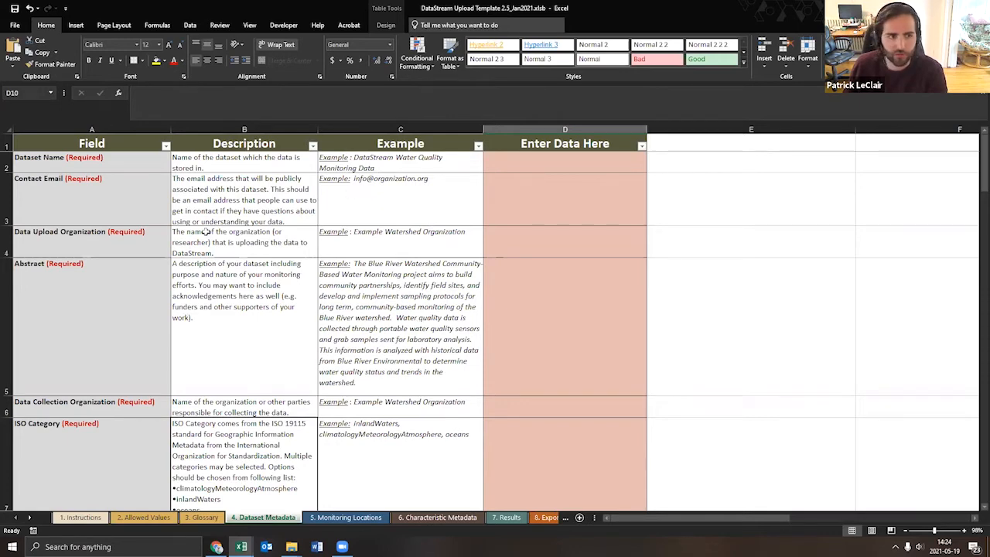
pyautogui.scroll(-1, 263, 224)
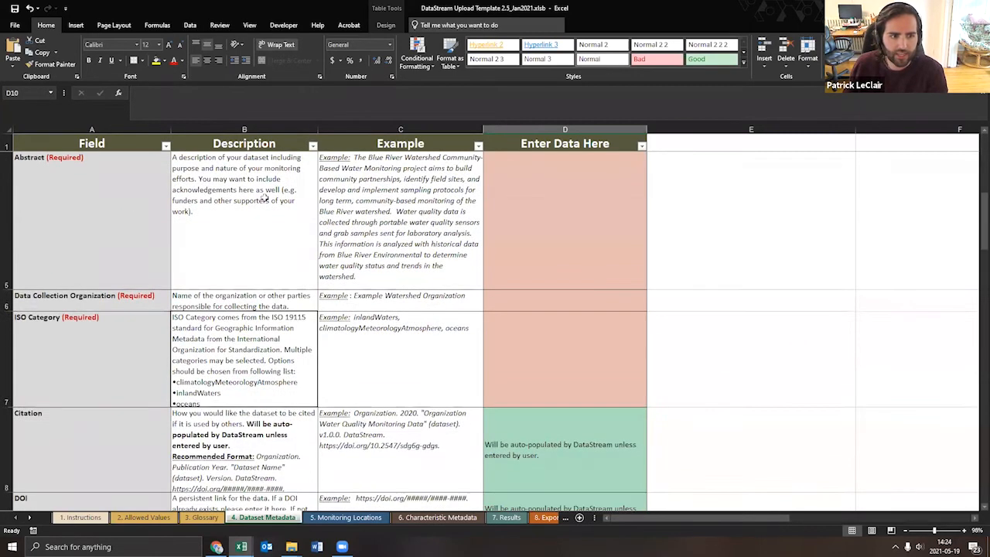
pyautogui.scroll(1, 272, 285)
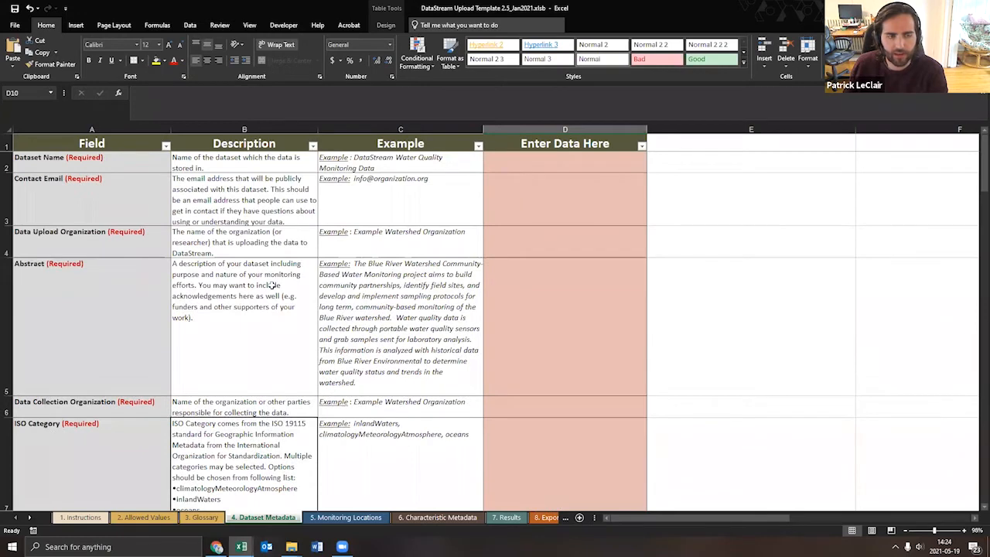
pyautogui.scroll(-1, 397, 285)
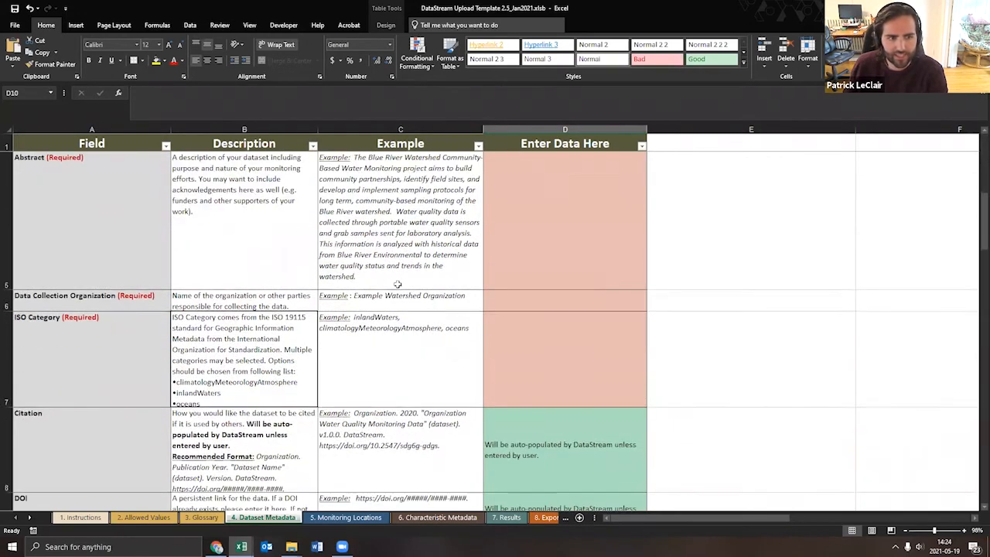
pyautogui.scroll(-1, 398, 285)
pyautogui.scroll(-1, 392, 328)
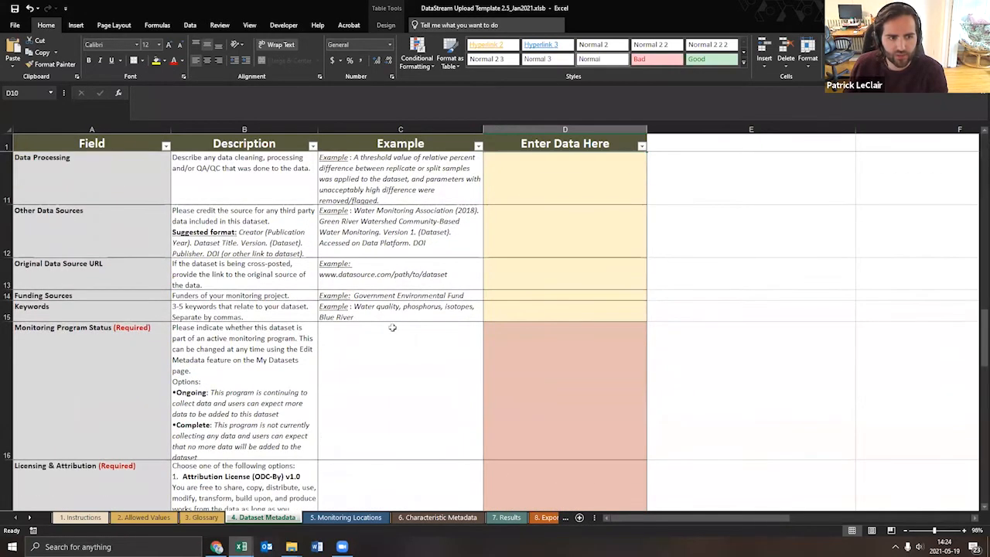
pyautogui.scroll(-2, 472, 372)
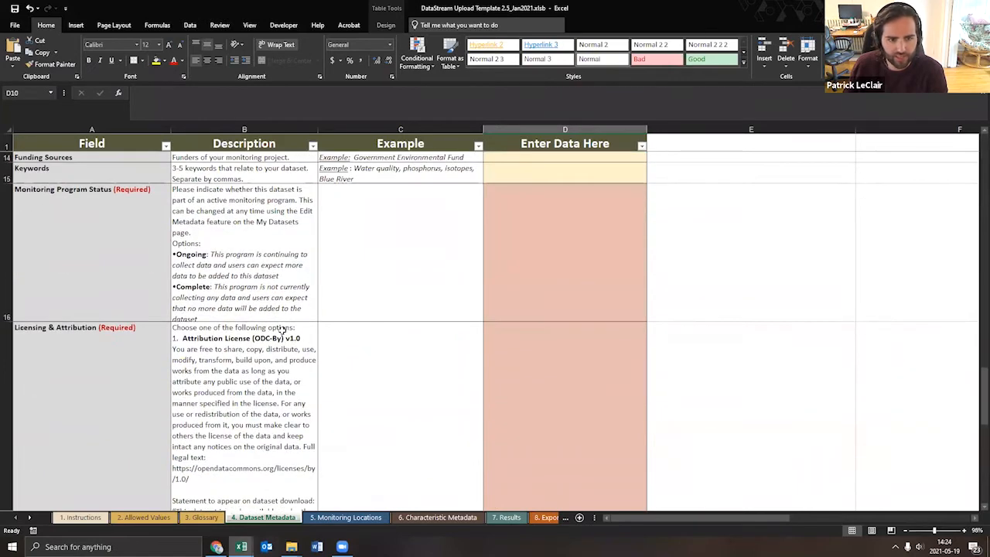
pyautogui.scroll(2, 412, 343)
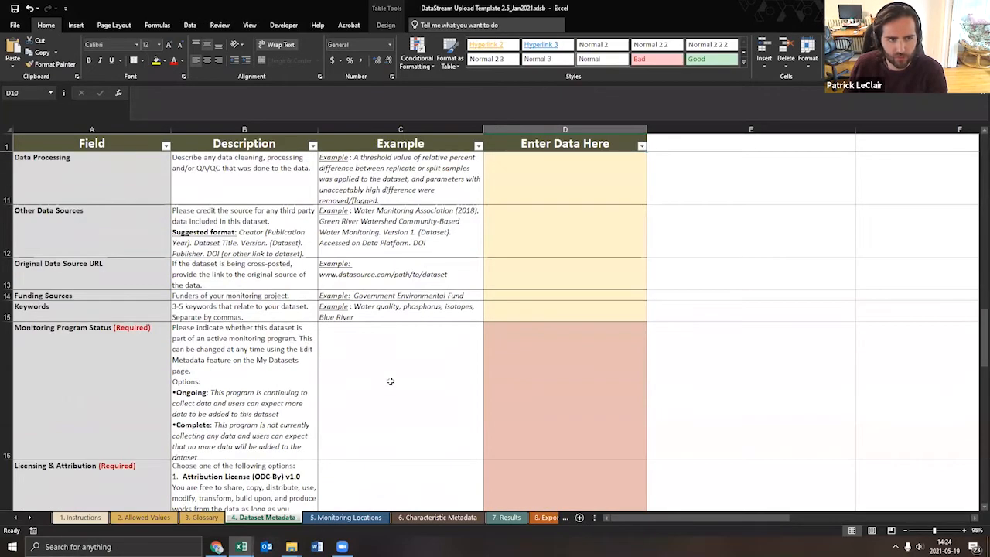
pyautogui.scroll(3, 391, 380)
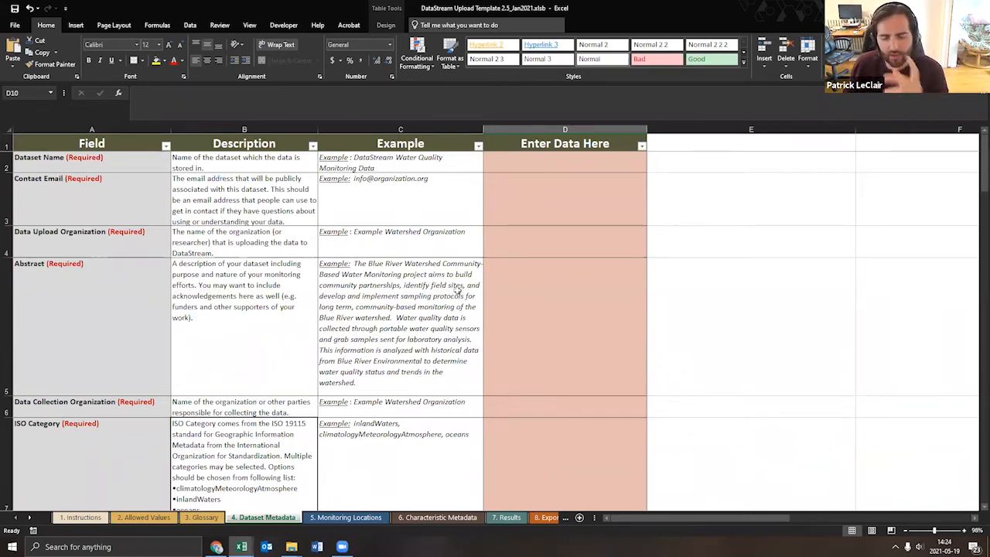
# - View the Monitoring Locations sheet, and inspect the Characteristic Metadata columns from the ActivityMediaName entry hints through LaboratoryName
pyautogui.click(331, 518)
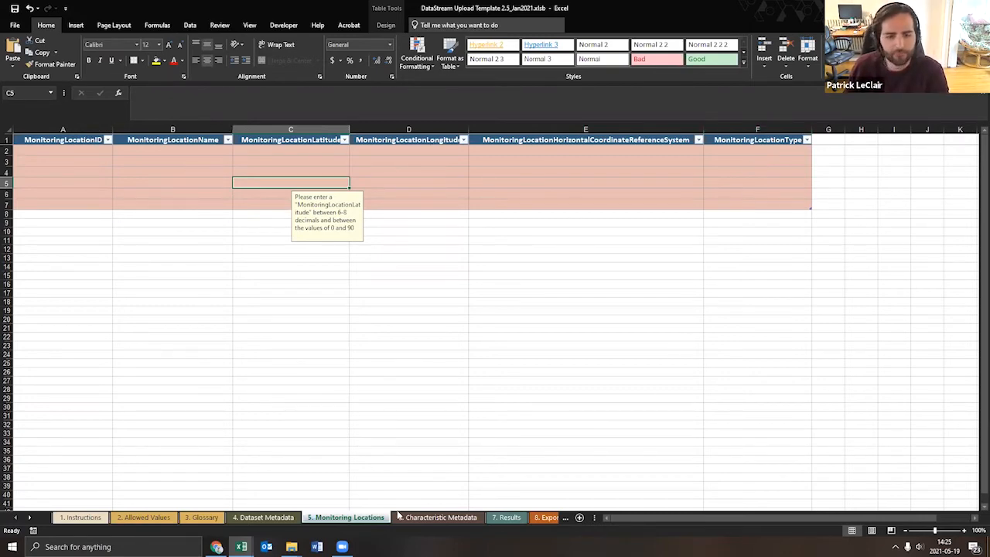
pyautogui.click(442, 518)
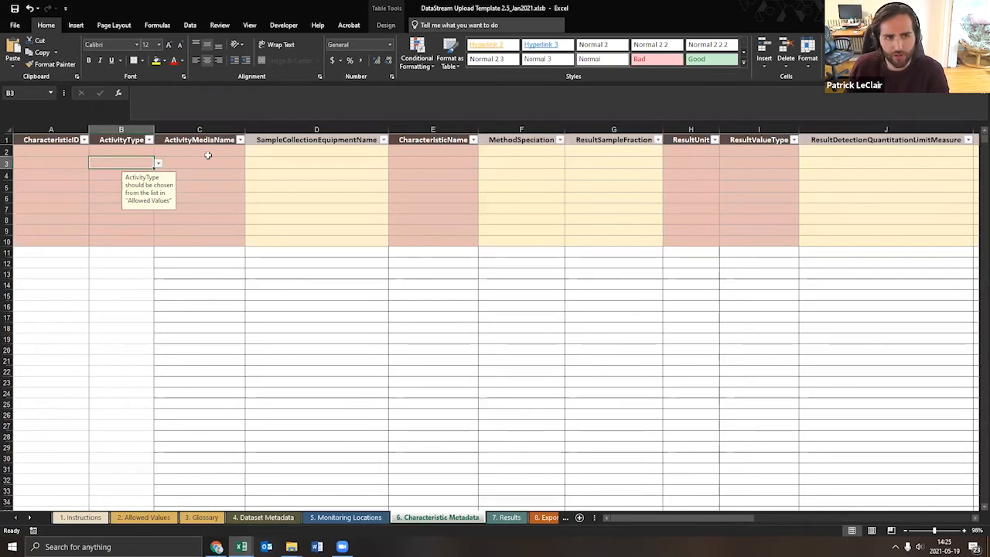
pyautogui.click(204, 153)
pyautogui.click(197, 188)
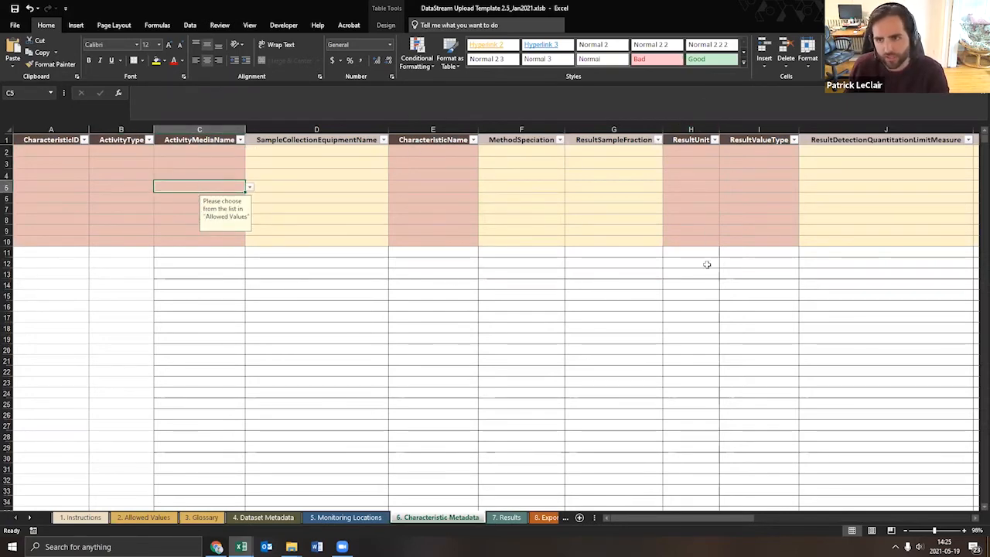
pyautogui.moveTo(718, 520); pyautogui.dragTo(928, 517)
pyautogui.moveTo(800, 518); pyautogui.dragTo(864, 524)
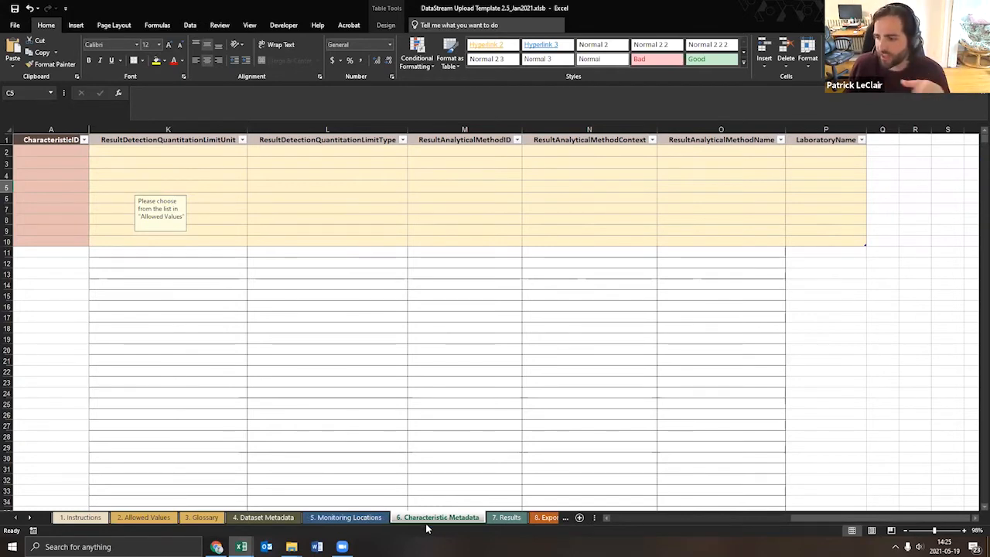
# - Open the Results sheet and check the entry hints for MonitoringLocationID, CharacteristicID, ActivityStartDate and ResultValue in row 2
pyautogui.click(502, 520)
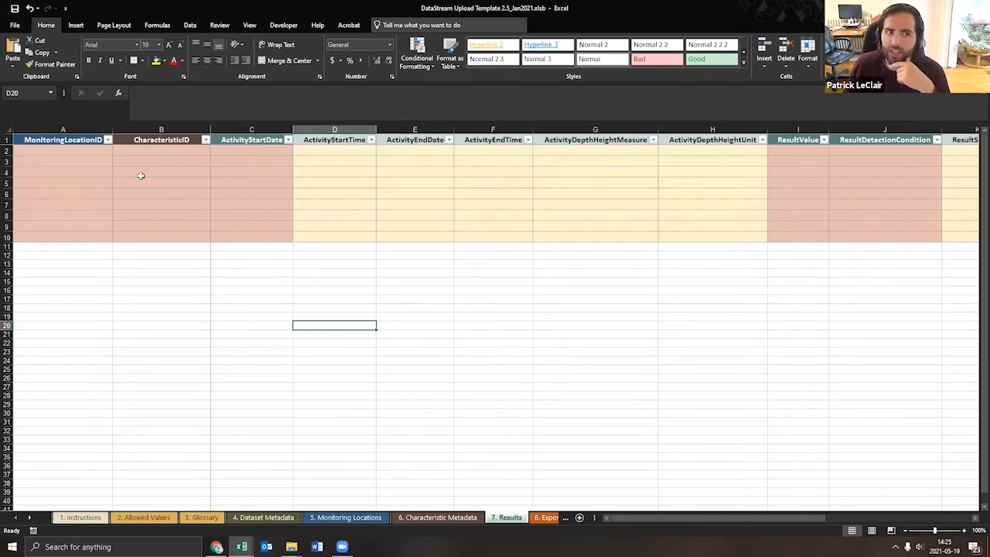
pyautogui.click(102, 152)
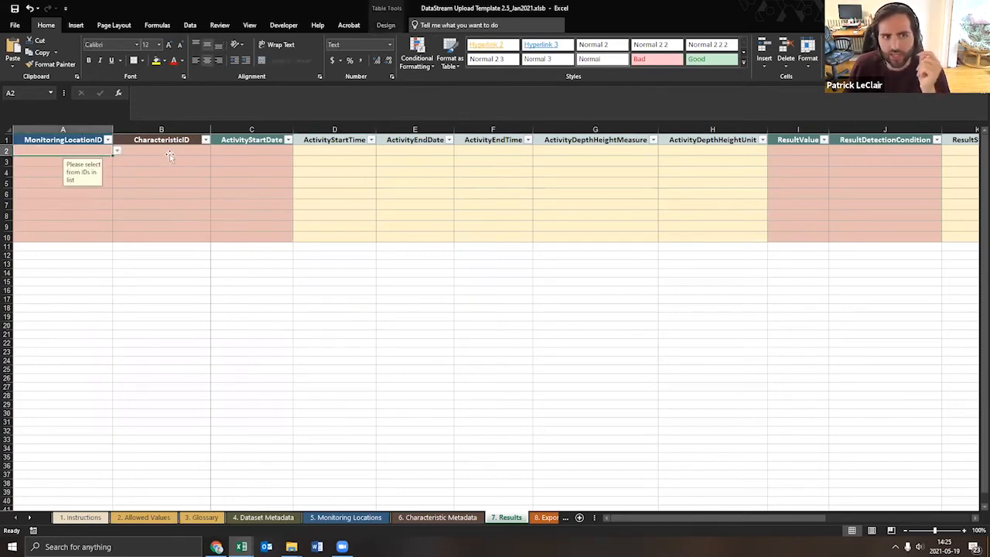
pyautogui.click(170, 157)
pyautogui.click(261, 149)
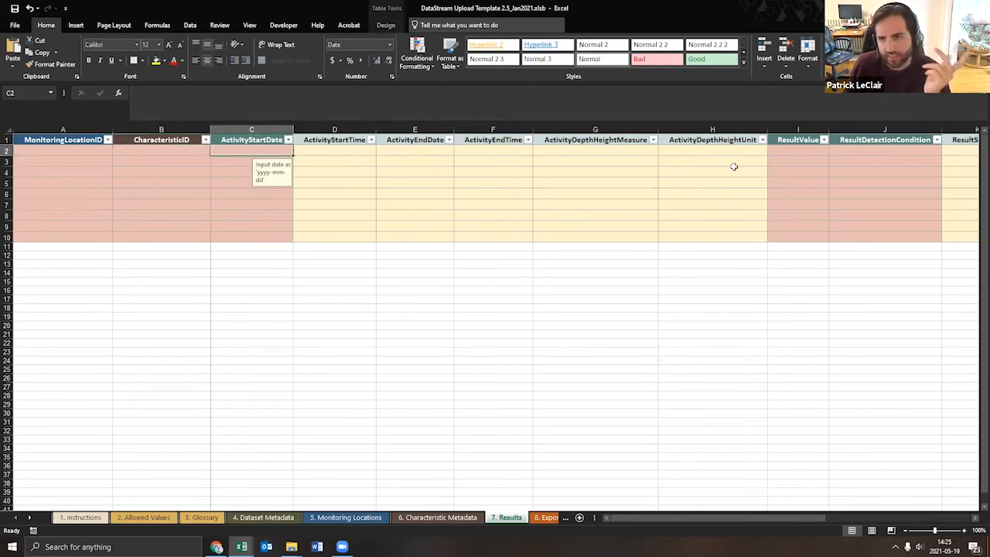
pyautogui.click(799, 150)
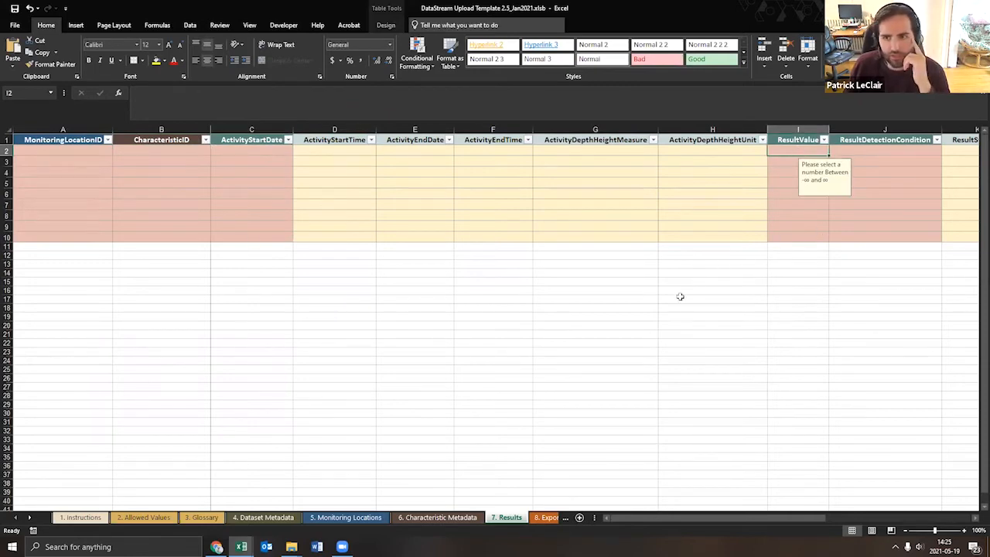
# - Check the ActivityStartTime entry hint and look across the Results columns through Duplicate, returning to the first columns
pyautogui.moveTo(667, 518); pyautogui.dragTo(719, 527)
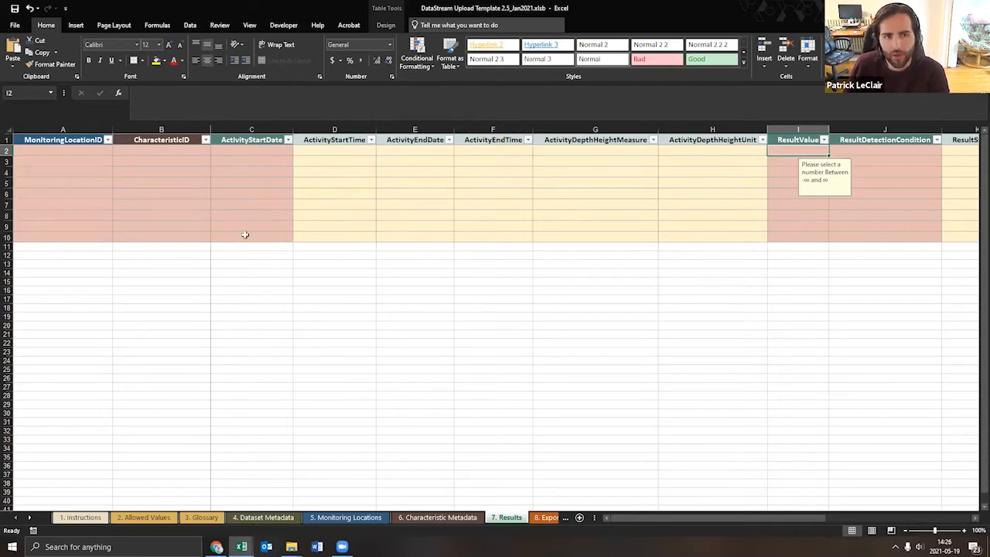
pyautogui.click(336, 150)
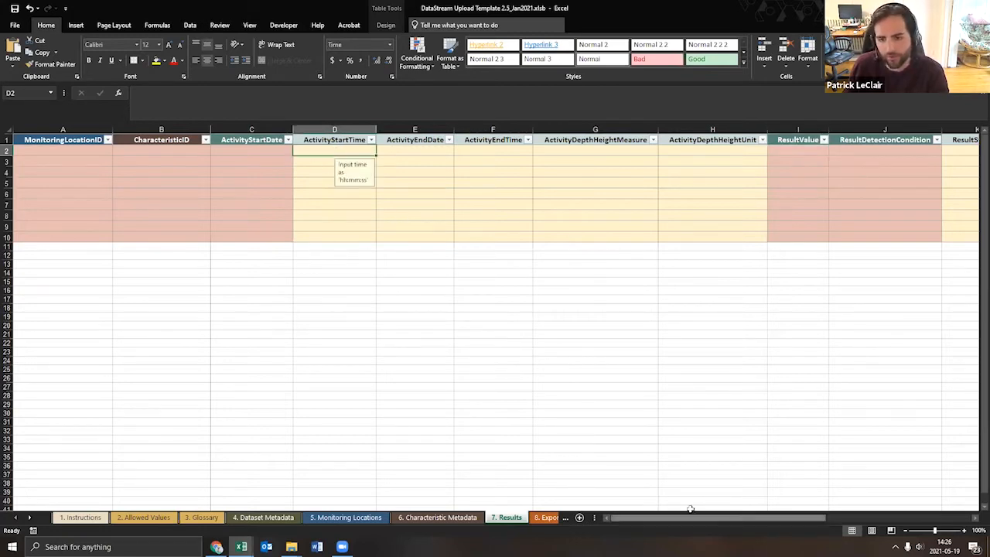
pyautogui.moveTo(689, 519); pyautogui.dragTo(869, 518)
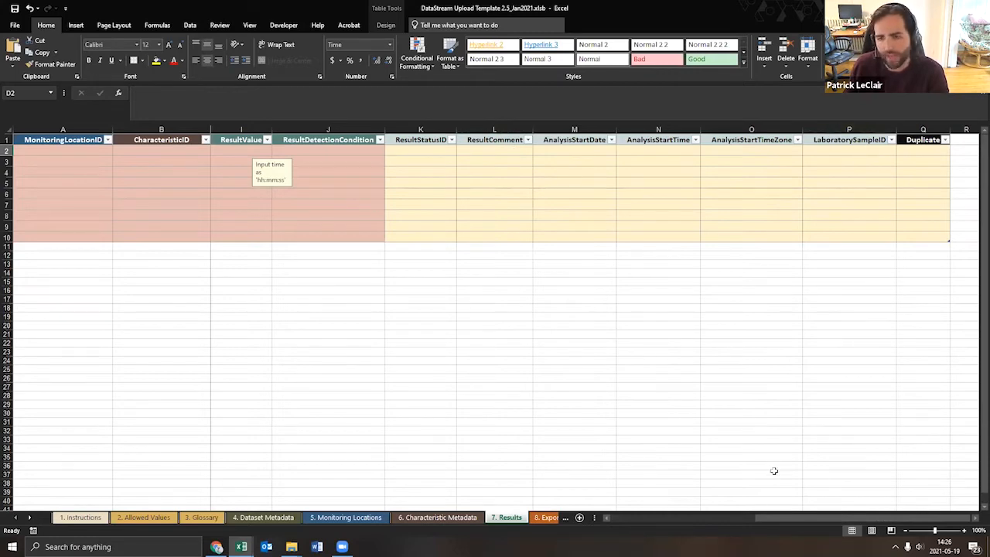
pyautogui.moveTo(787, 515); pyautogui.dragTo(526, 519)
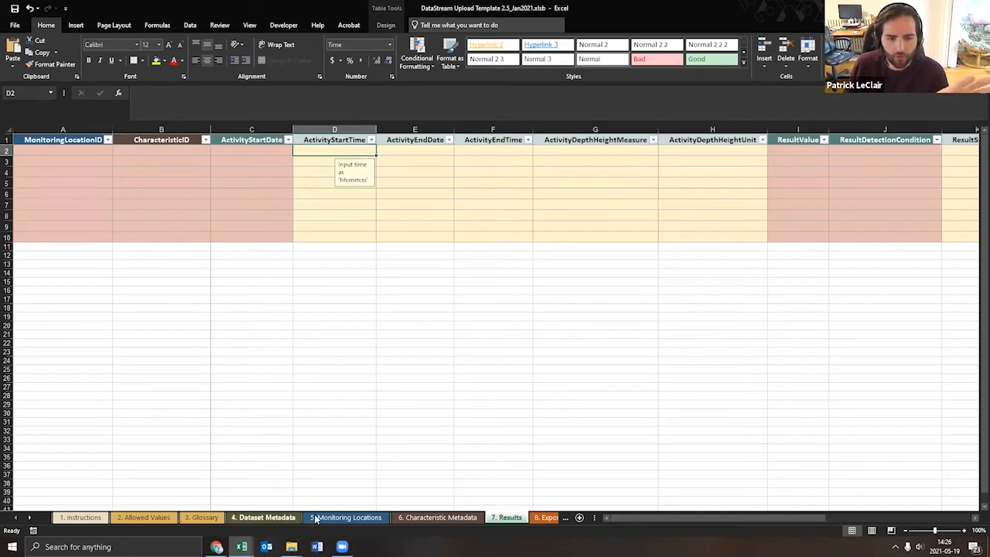
# - View the Export sheet's combined columns, and read the issues, causes and solutions on the Tips & Tricks sheet
pyautogui.click(545, 518)
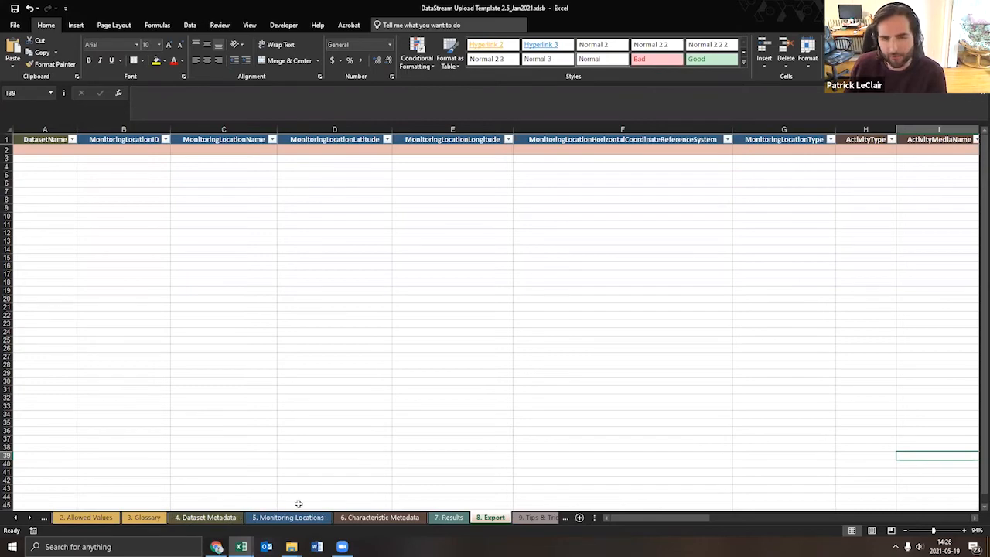
pyautogui.click(529, 518)
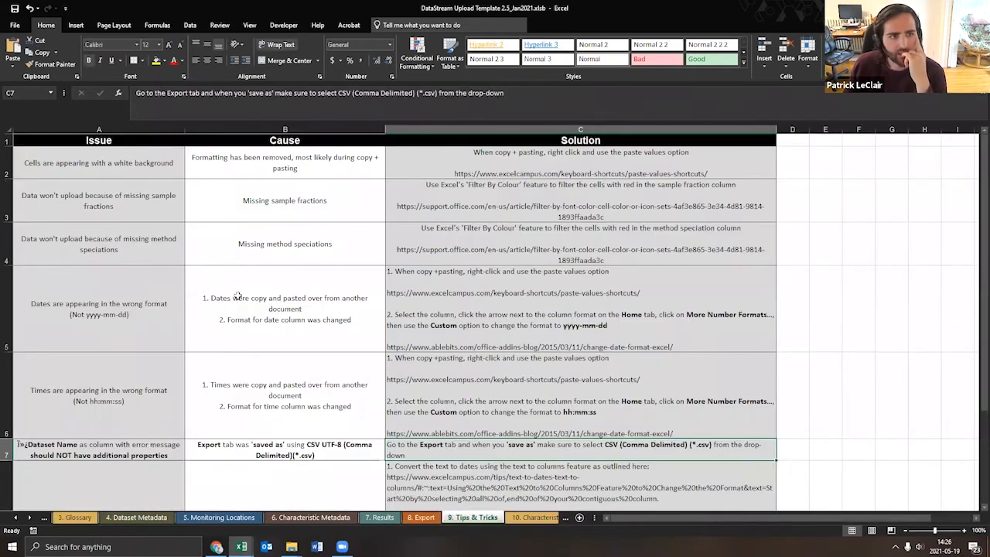
pyautogui.scroll(-2, 236, 290)
pyautogui.scroll(2, 237, 290)
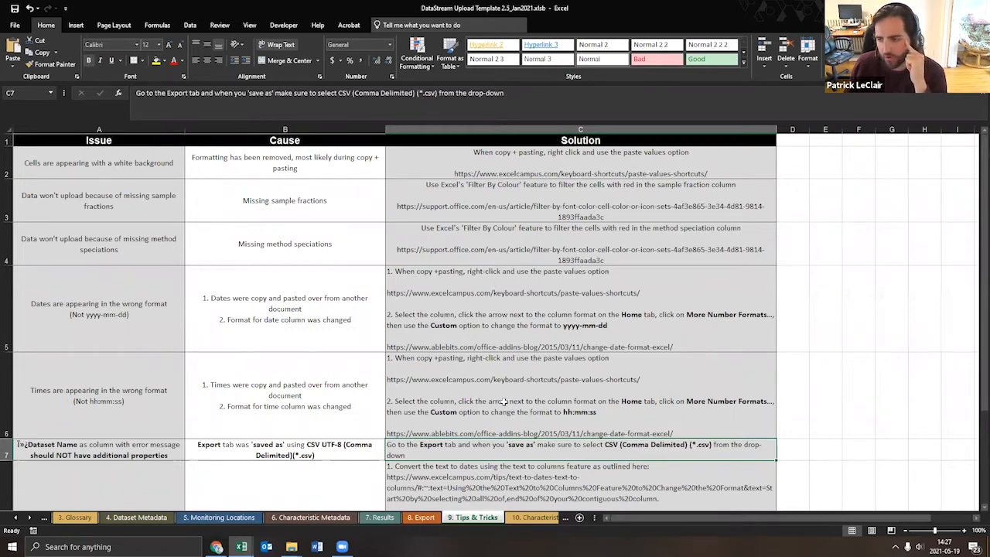
# - Open the CharacteristicName LOOKUP sheet and examine its MethodSpeciation and SampleFraction columns
pyautogui.click(514, 517)
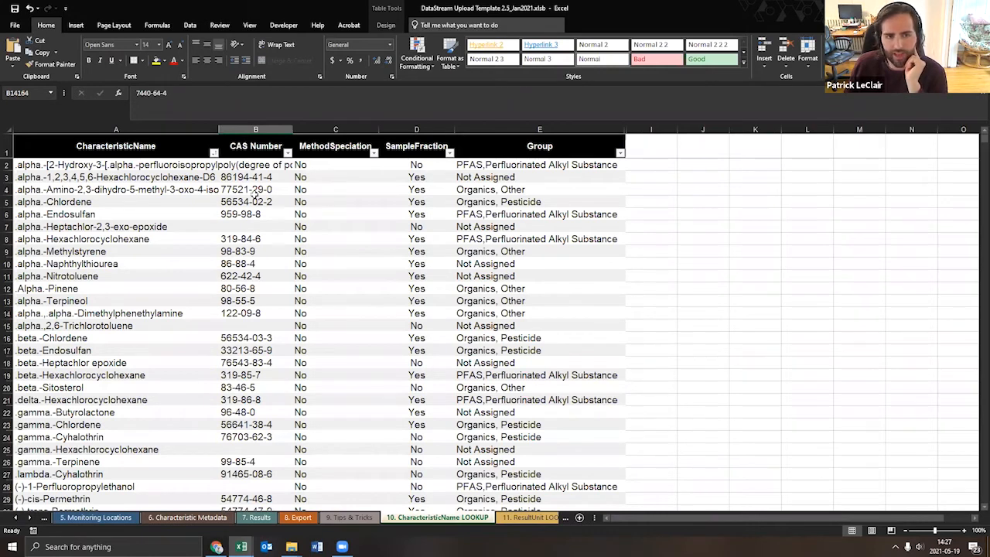
pyautogui.click(334, 147)
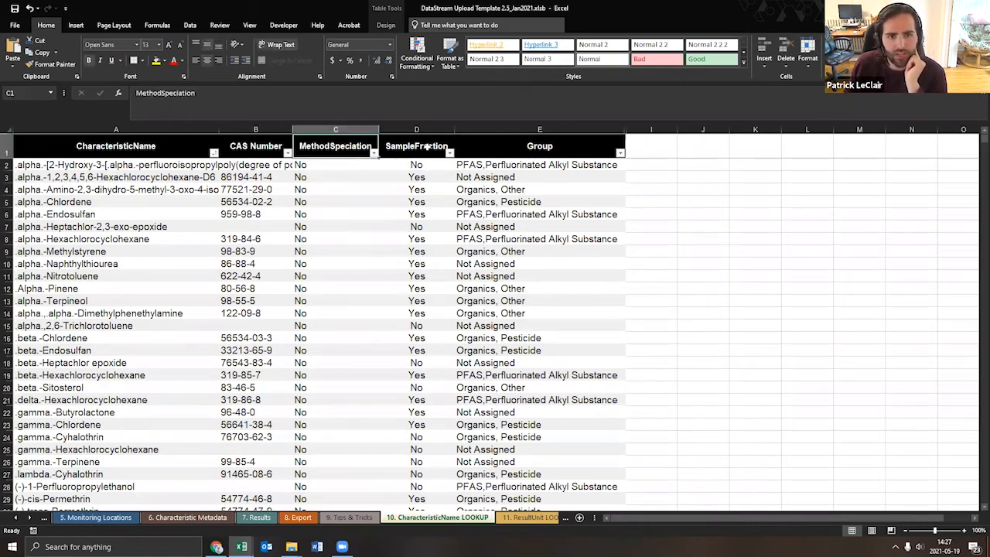
pyautogui.click(402, 148)
pyautogui.click(344, 143)
pyautogui.click(416, 144)
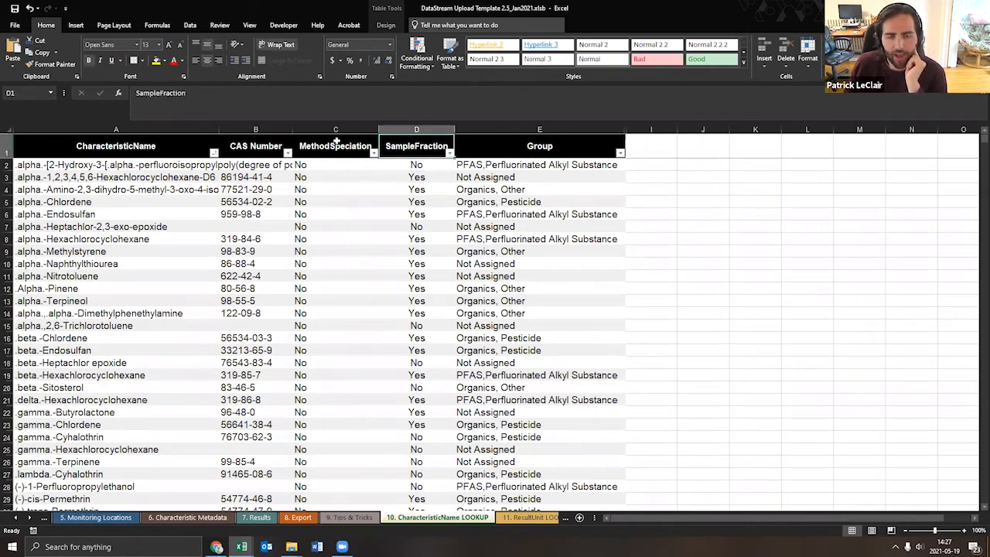
pyautogui.click(338, 141)
pyautogui.click(420, 147)
pyautogui.click(345, 148)
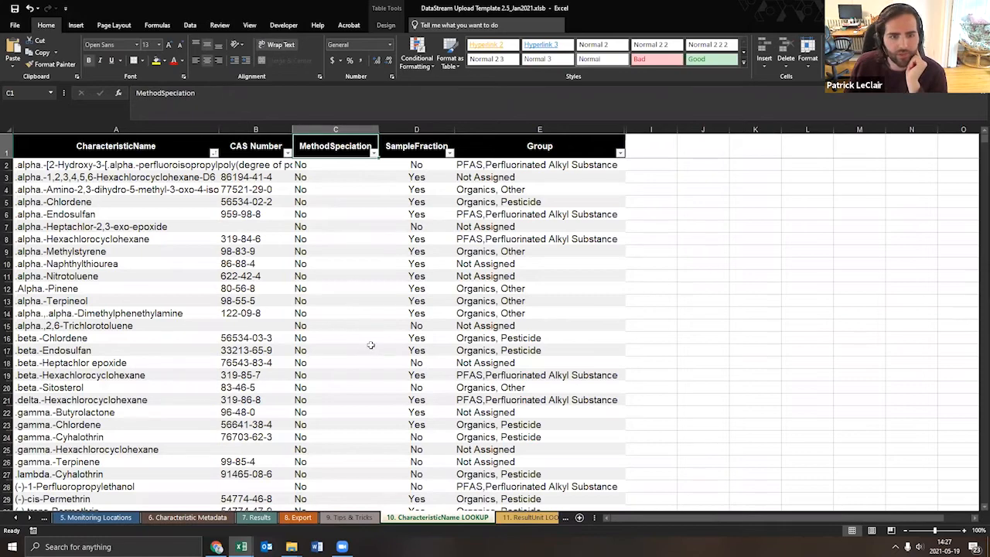
pyautogui.scroll(-1, 359, 342)
pyautogui.scroll(-1, 359, 342)
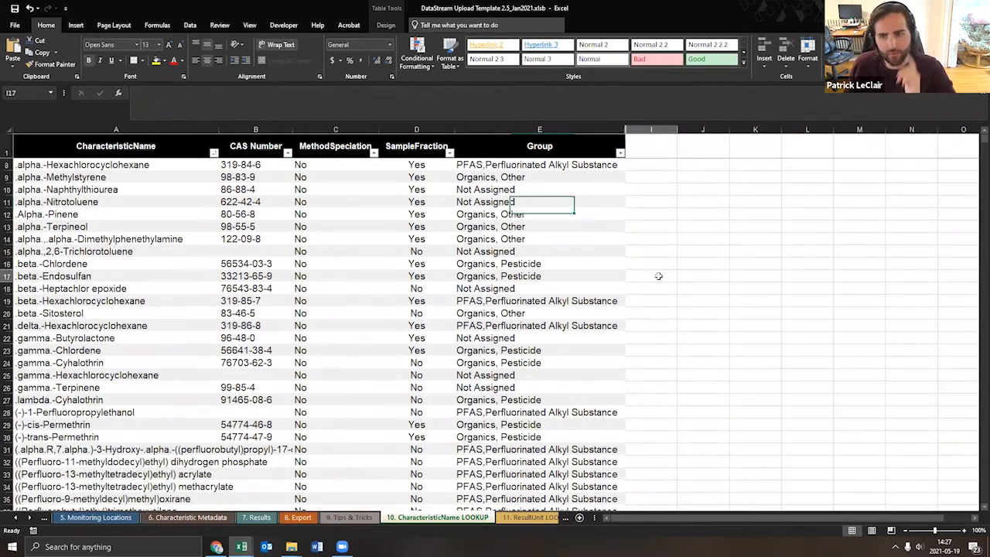
# - Search the CharacteristicName LOOKUP sheet for "ammonia", matching entire cell contents
pyautogui.click(658, 276)
pyautogui.hotkey('ctrl', 'f')
pyautogui.write('ammonia')
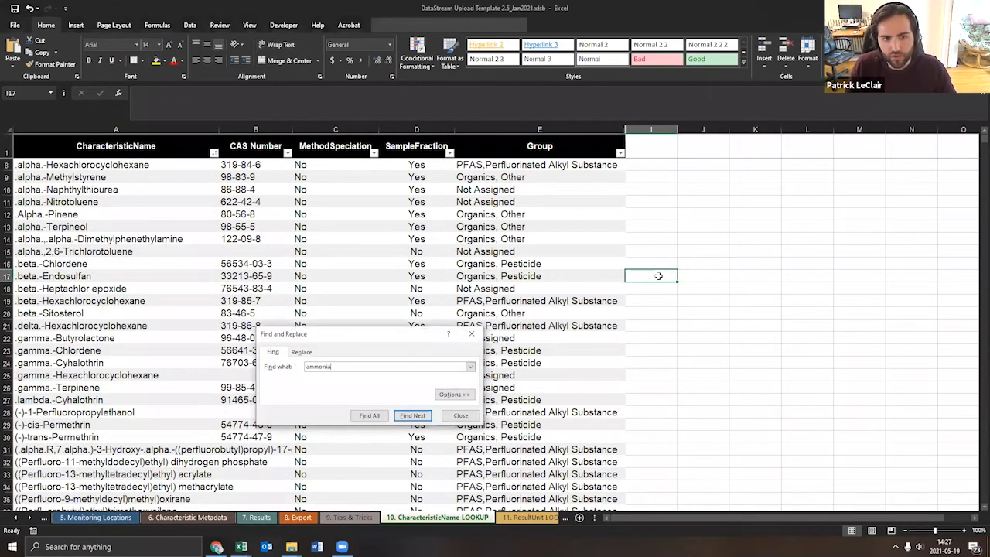
pyautogui.press('Return')
pyautogui.moveTo(408, 335); pyautogui.dragTo(683, 290)
pyautogui.click(689, 369)
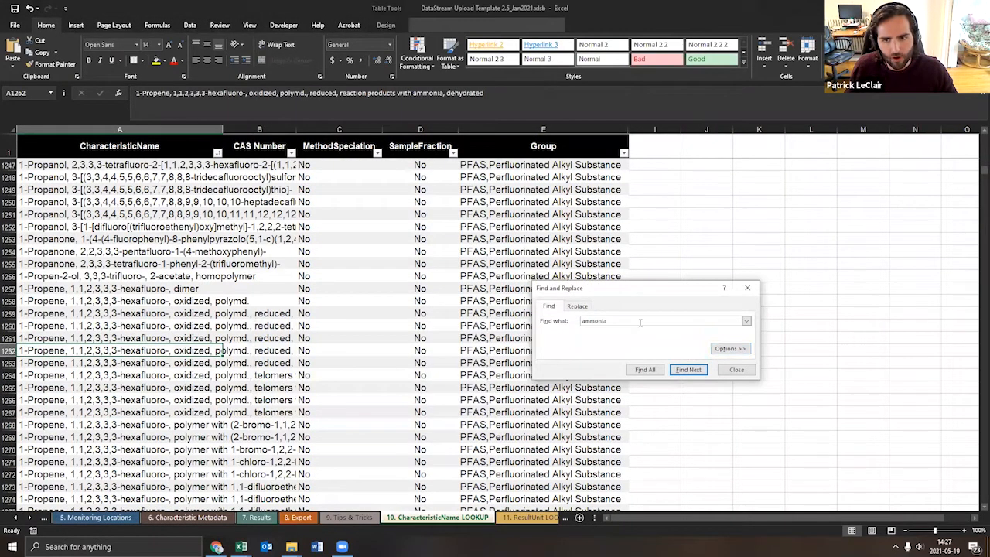
pyautogui.click(729, 348)
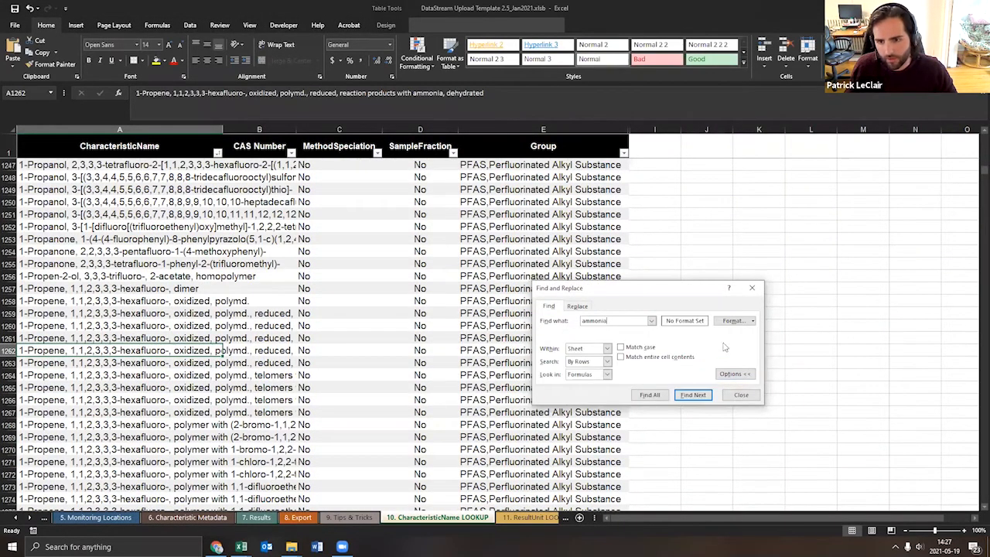
pyautogui.click(647, 358)
pyautogui.click(692, 395)
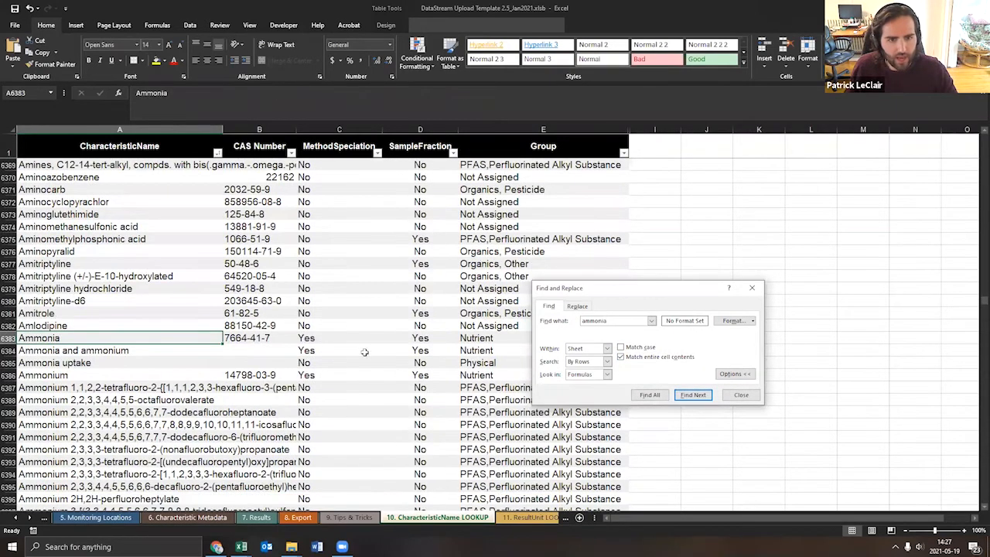
# - Check the MethodSpeciation and SampleFraction entries in the Ammonia row, and return to the start of the list
pyautogui.click(335, 341)
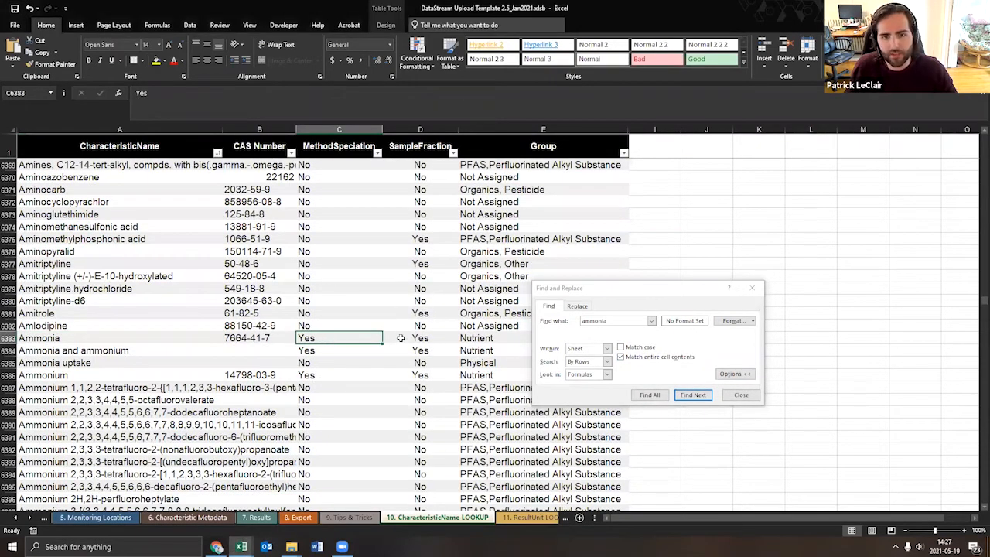
pyautogui.click(428, 337)
pyautogui.click(355, 341)
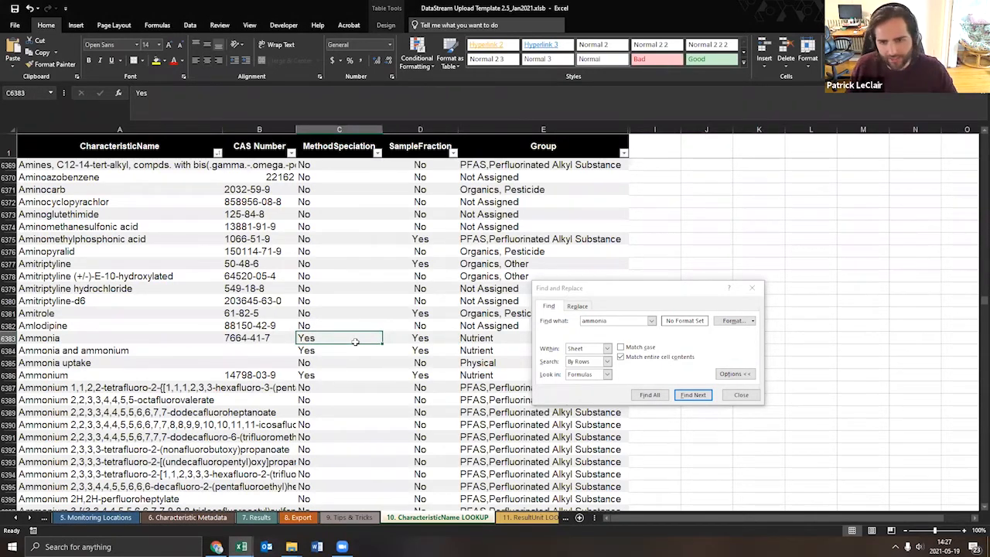
pyautogui.click(424, 340)
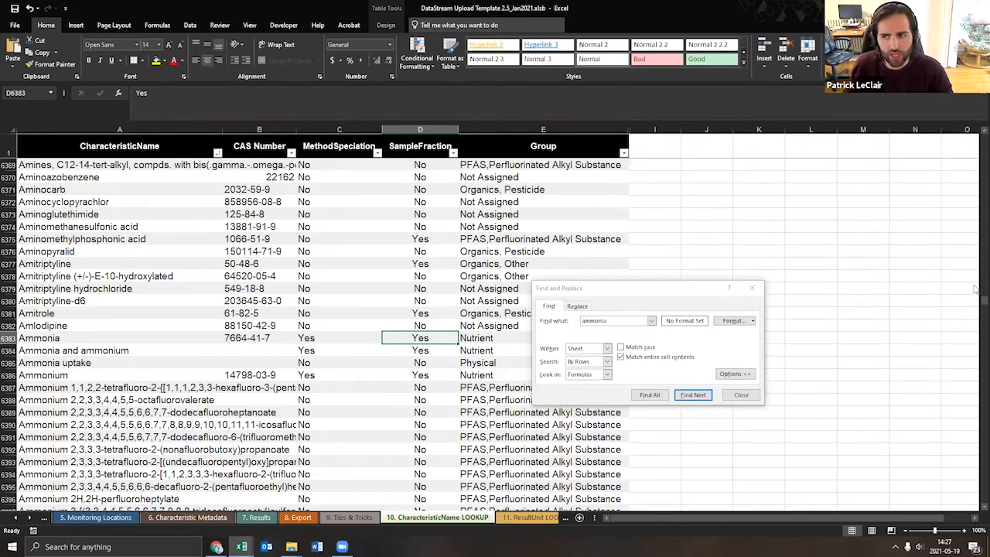
pyautogui.moveTo(983, 302); pyautogui.dragTo(983, 137)
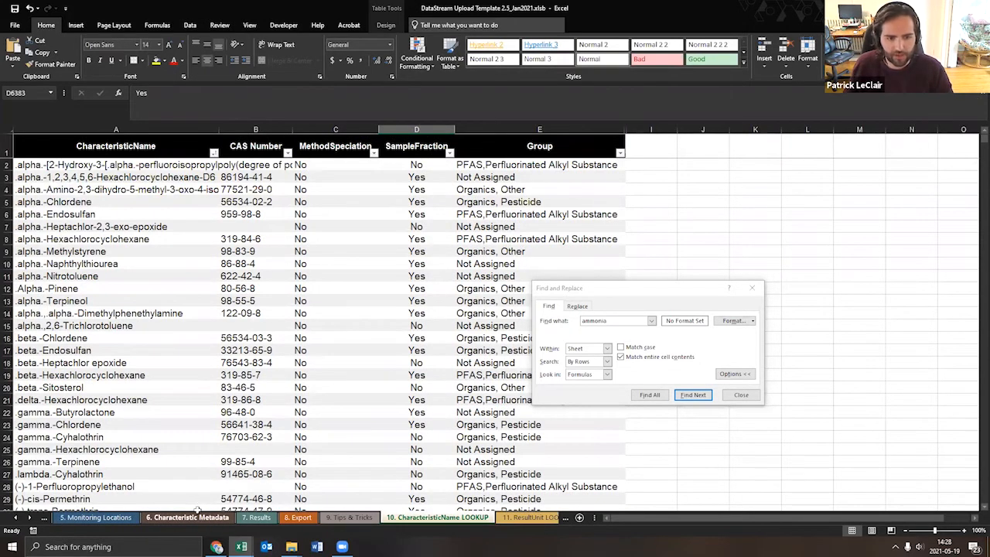
# - View the ResultUnit LOOKUP, TimeZone LOOKUP and HorizontalReferenceDatum sheets, closing the Find and Replace dialog
pyautogui.click(517, 520)
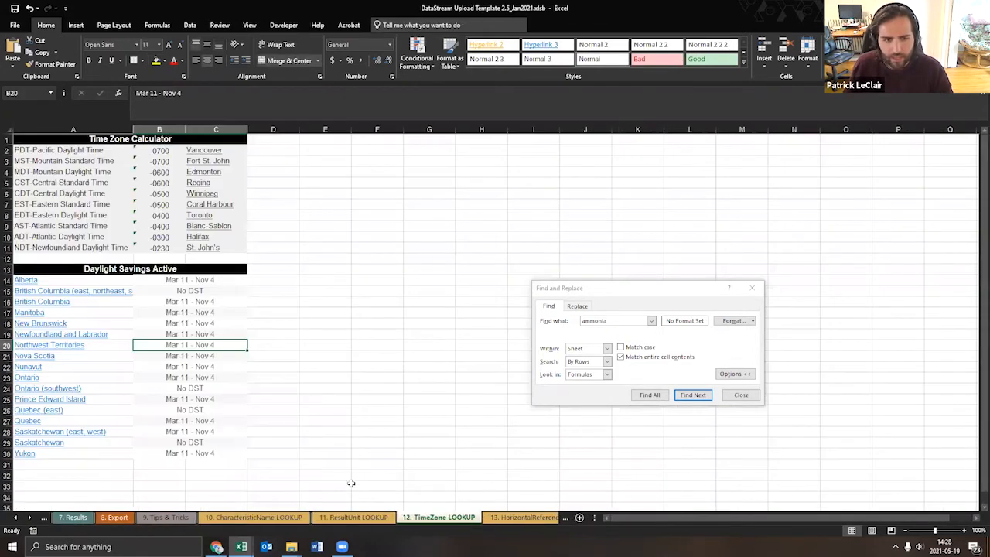
pyautogui.click(347, 518)
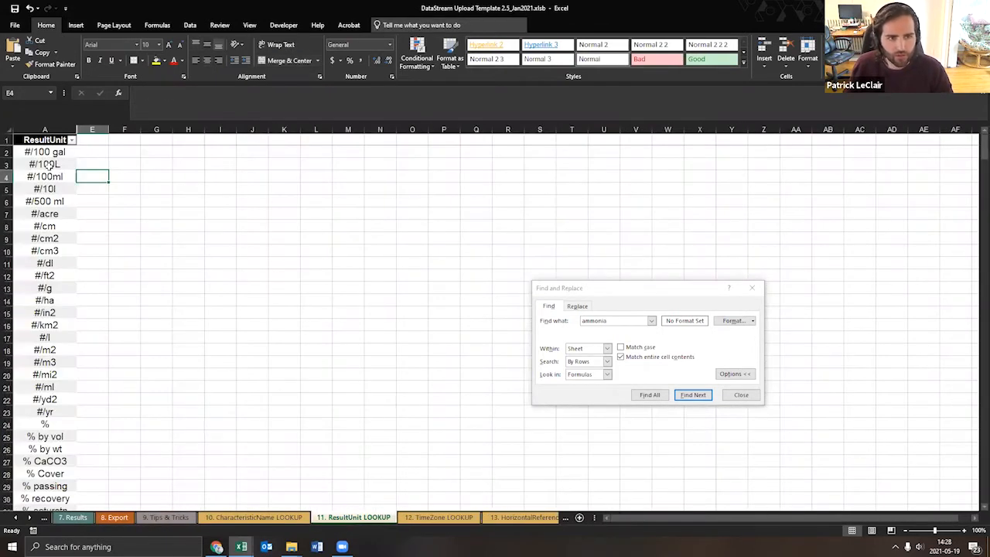
pyautogui.click(751, 288)
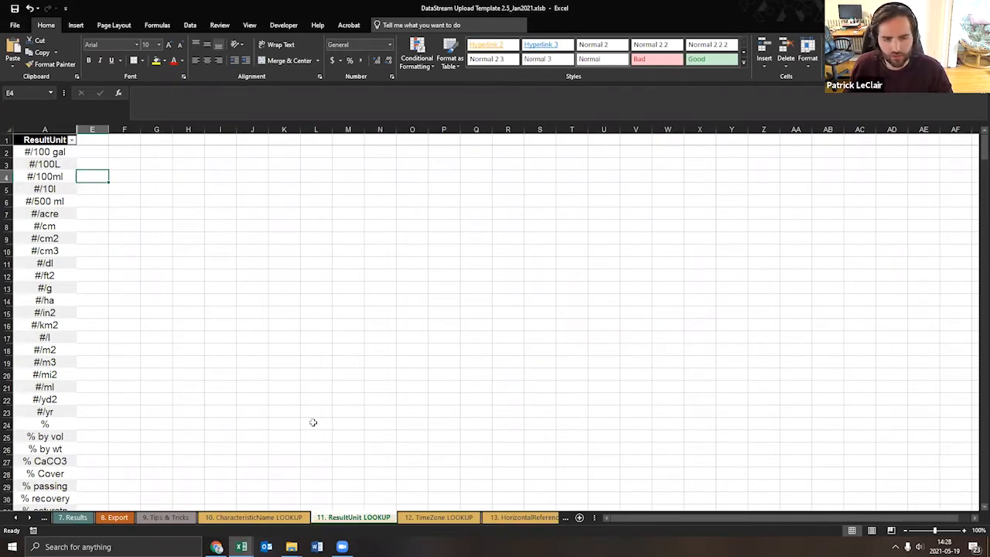
pyautogui.click(438, 516)
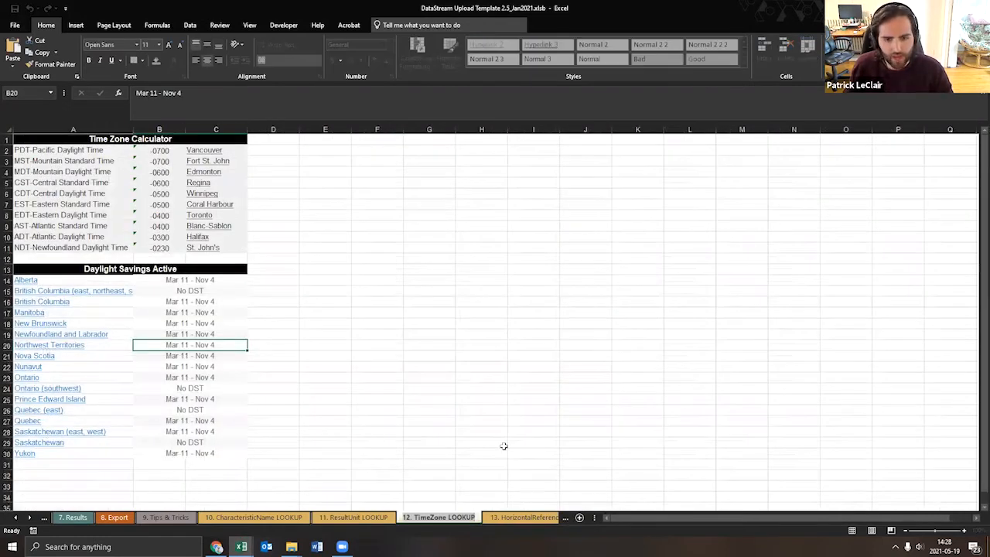
pyautogui.click(520, 516)
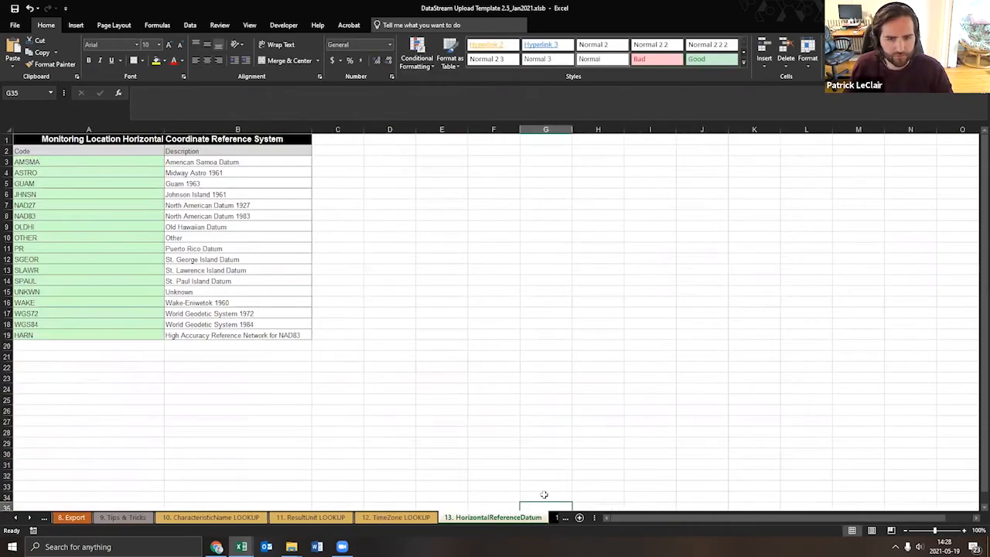
# - Open the Changelog sheet and look over its change descriptions, dates and versions
pyautogui.click(567, 517)
pyautogui.click(539, 517)
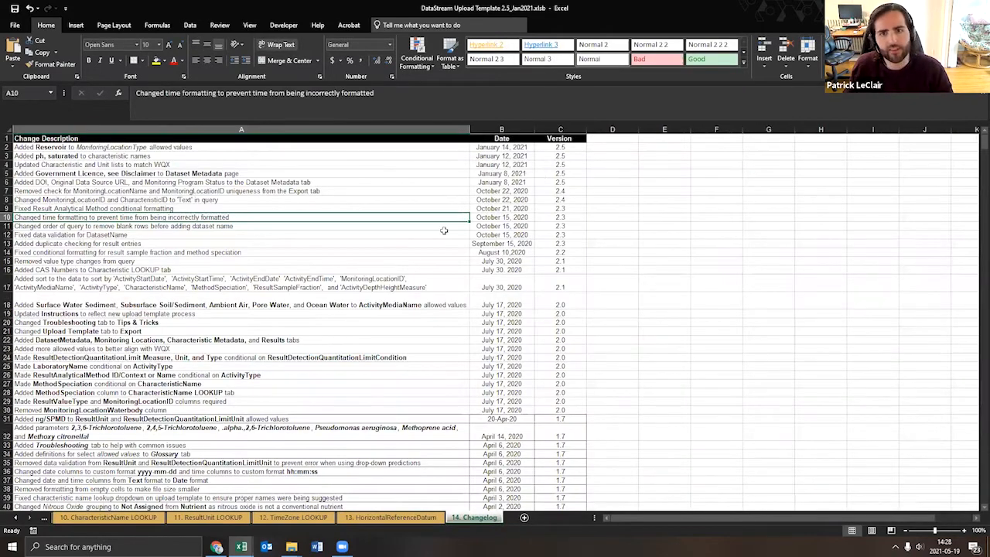
pyautogui.scroll(-2, 550, 172)
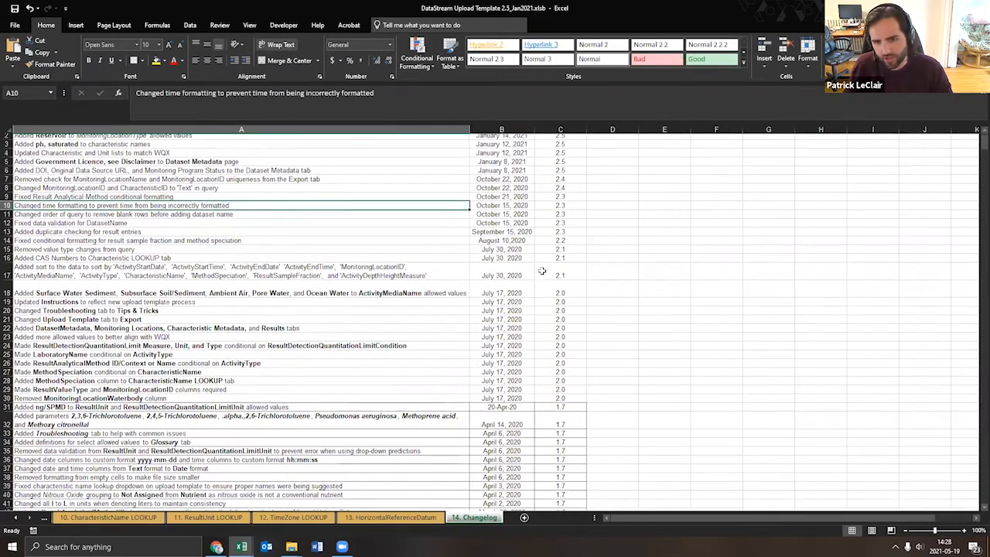
pyautogui.scroll(2, 583, 166)
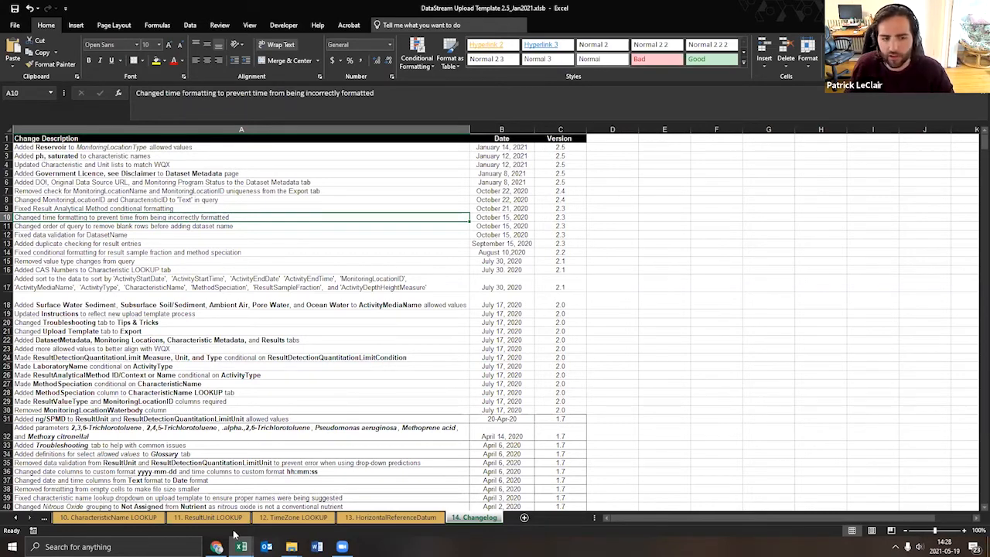
# - Return to the Dataset Metadata sheet and enter "Test Dataset" as the Dataset Name
pyautogui.click(43, 519)
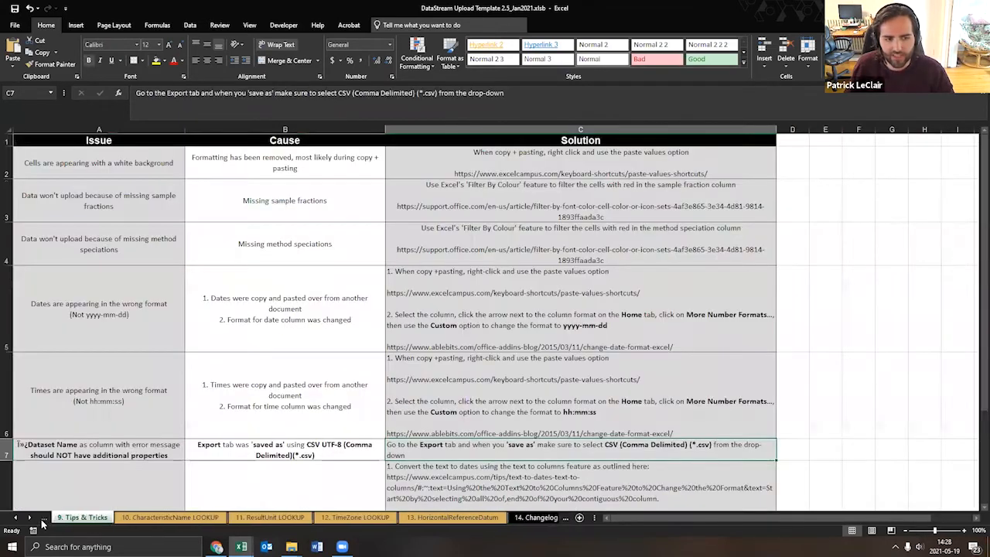
pyautogui.click(43, 520)
pyautogui.click(45, 519)
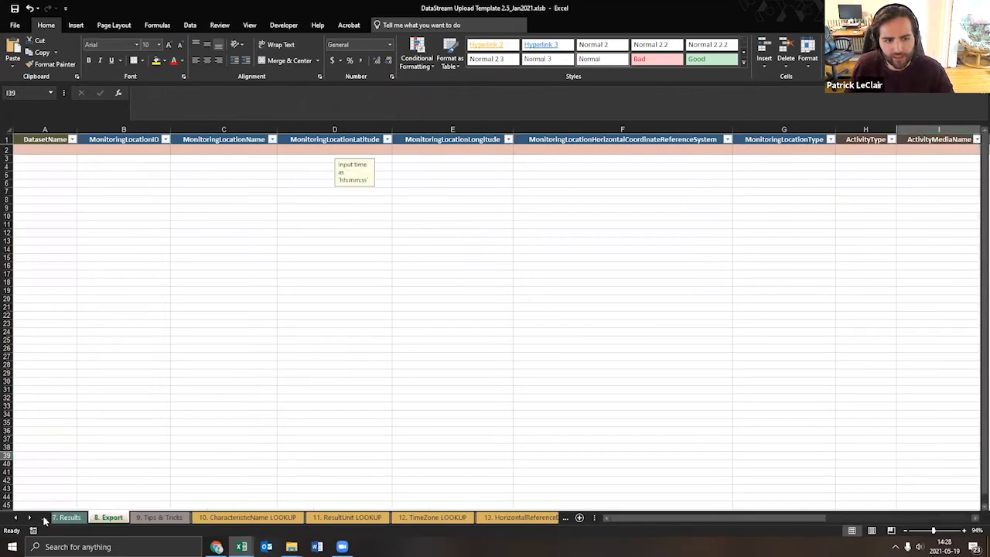
pyautogui.click(45, 520)
pyautogui.click(44, 520)
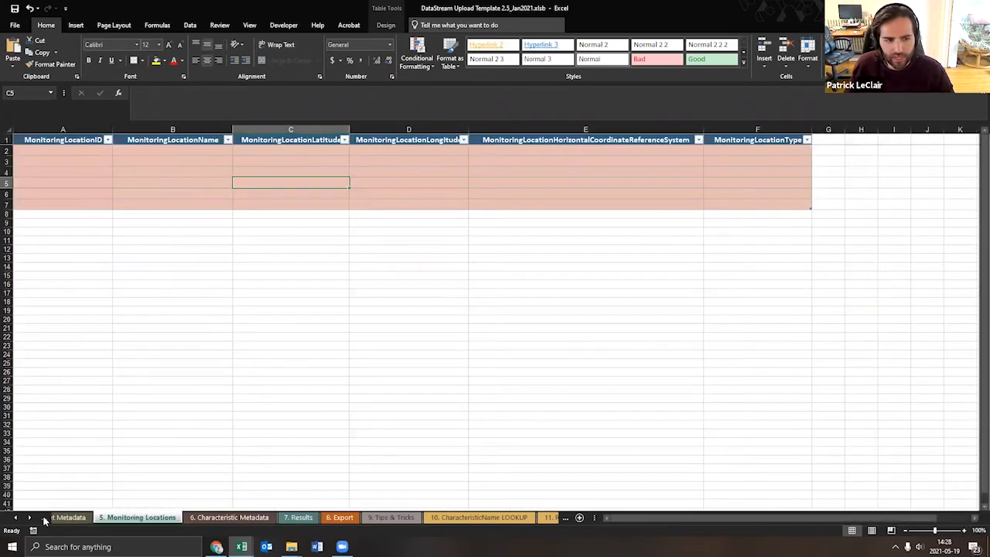
pyautogui.click(45, 520)
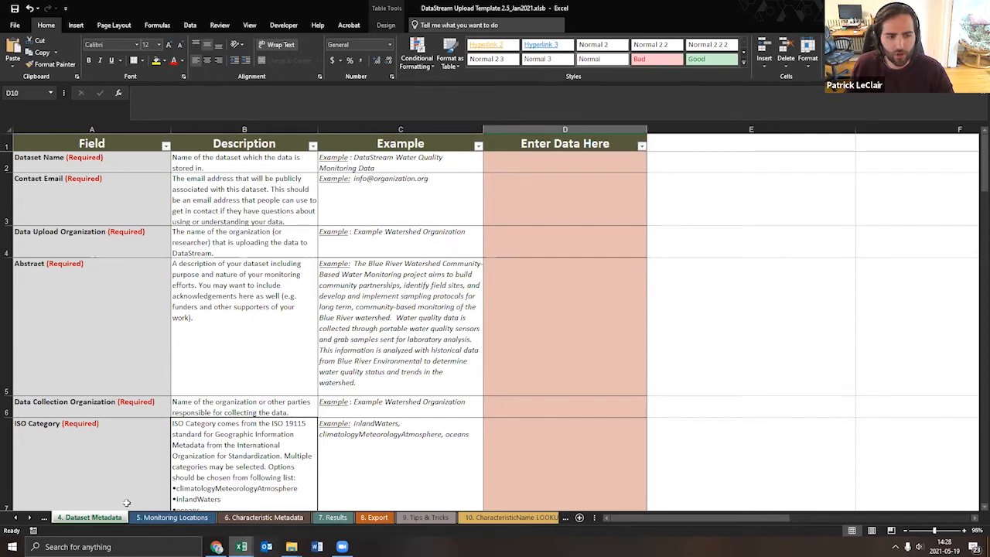
pyautogui.doubleClick(545, 157)
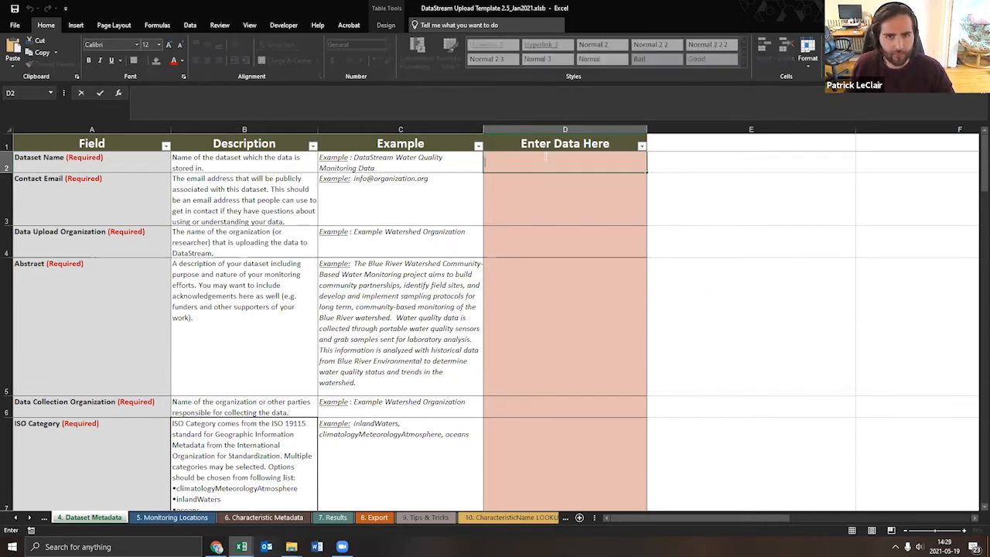
pyautogui.write('TE')
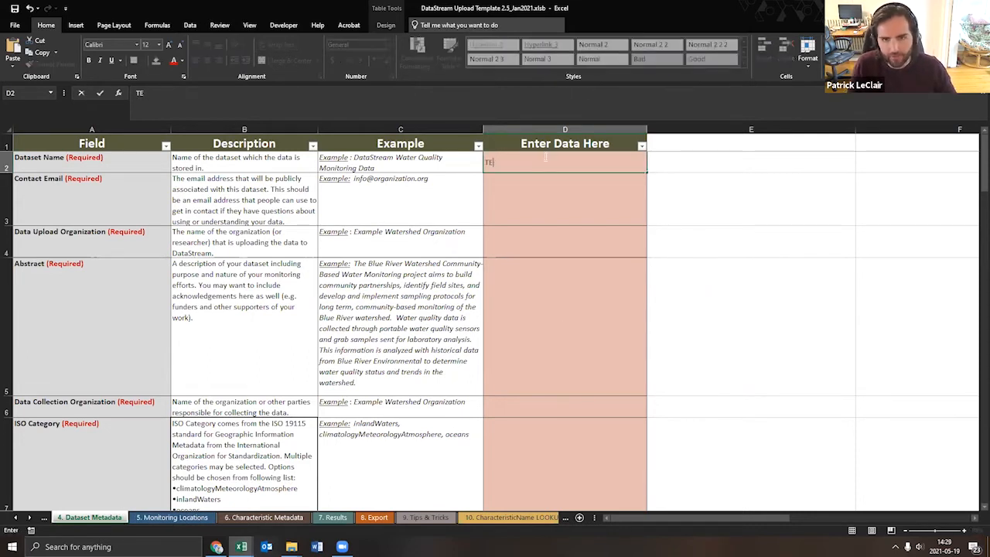
pyautogui.write('sts')
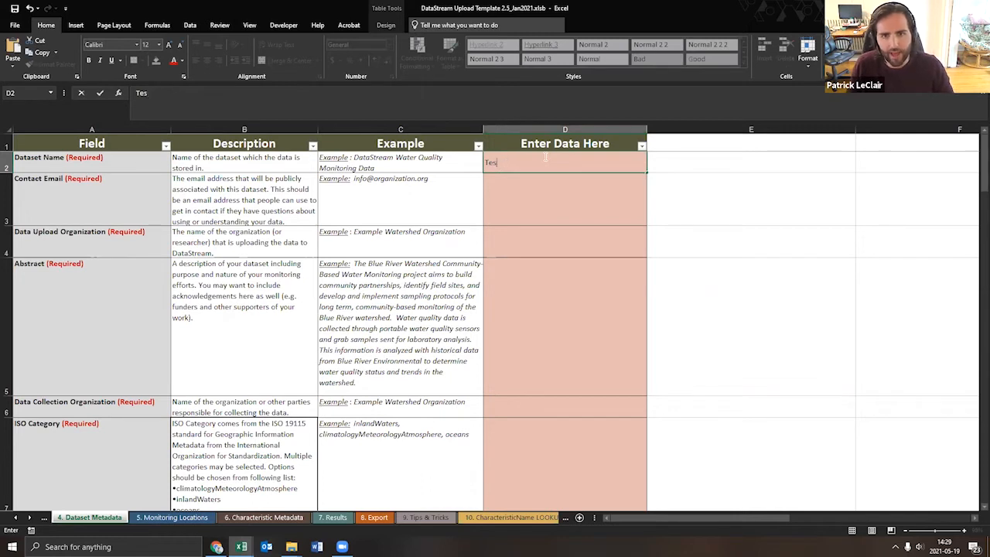
pyautogui.write('y Dset')
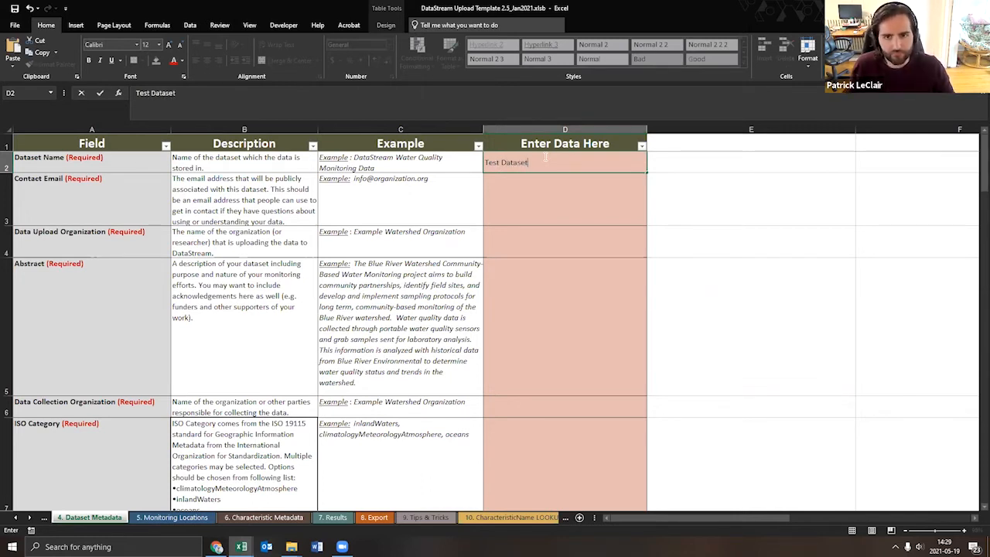
pyautogui.click(711, 184)
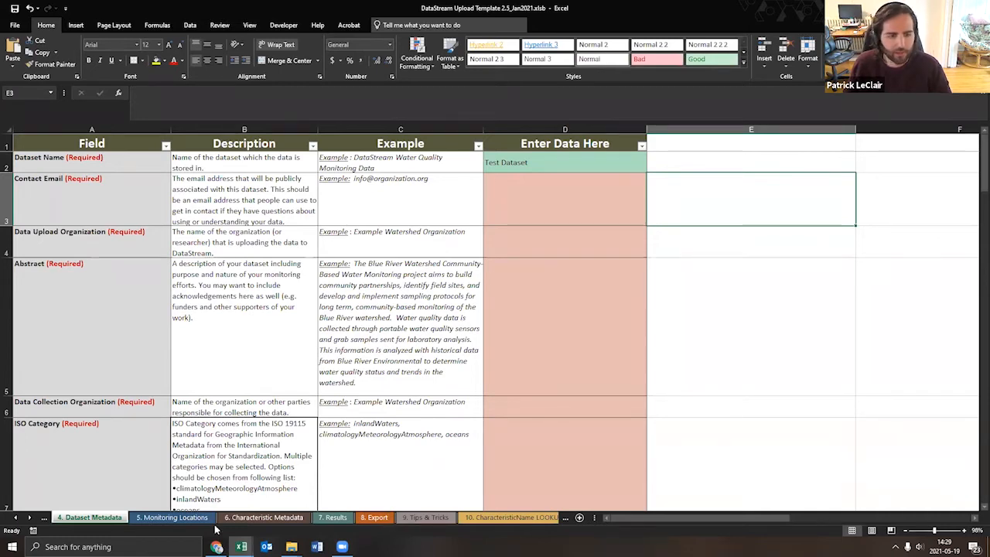
# - View the template's Monitoring Locations sheet, and switch to the Results Summary sheet in the dataset_1.xlsx workbook
pyautogui.click(172, 516)
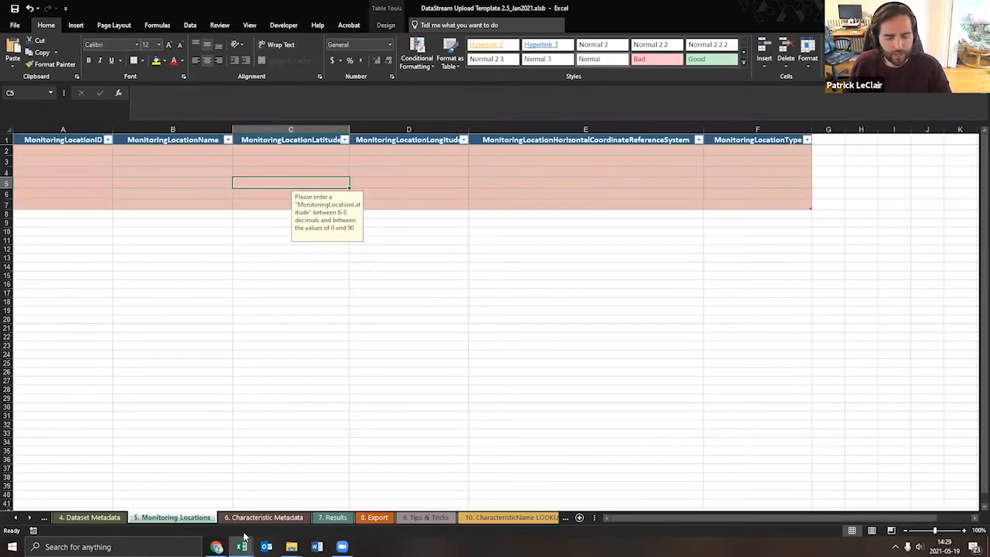
pyautogui.moveTo(241, 545)
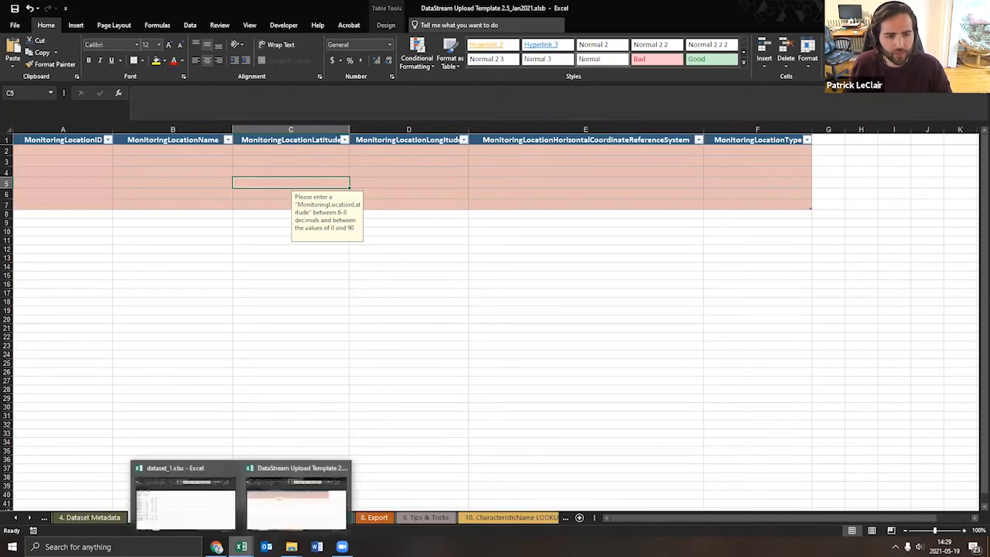
pyautogui.click(202, 515)
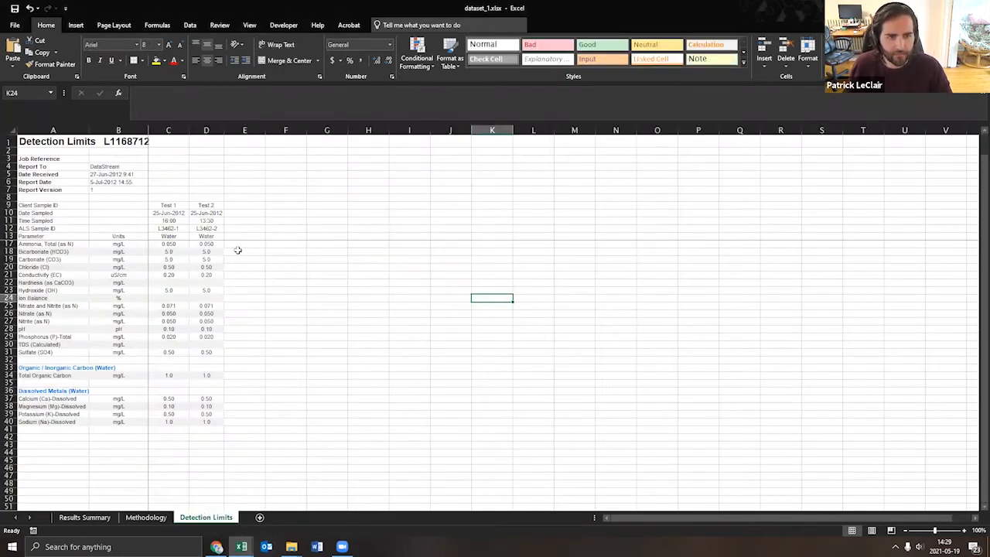
pyautogui.click(84, 516)
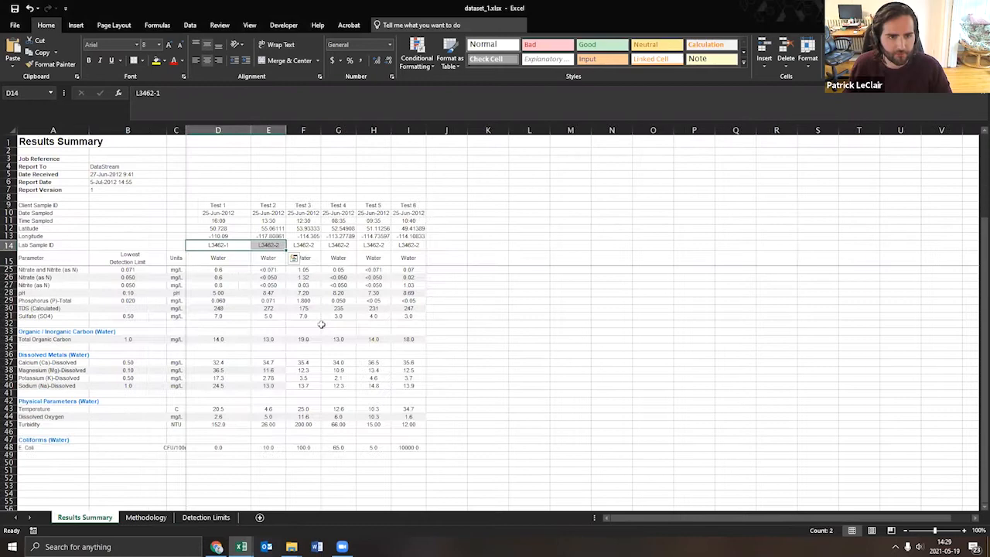
pyautogui.click(548, 160)
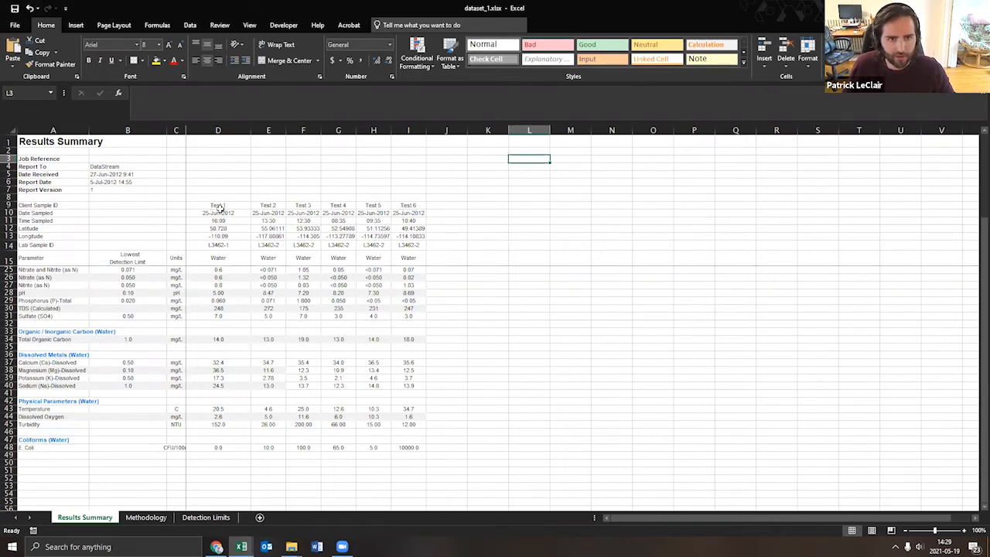
# - Copy the Client Sample IDs Test 1 to Test 6 from the Results Summary sheet and return to the upload template's Monitoring Locations sheet
pyautogui.moveTo(220, 207); pyautogui.dragTo(416, 204)
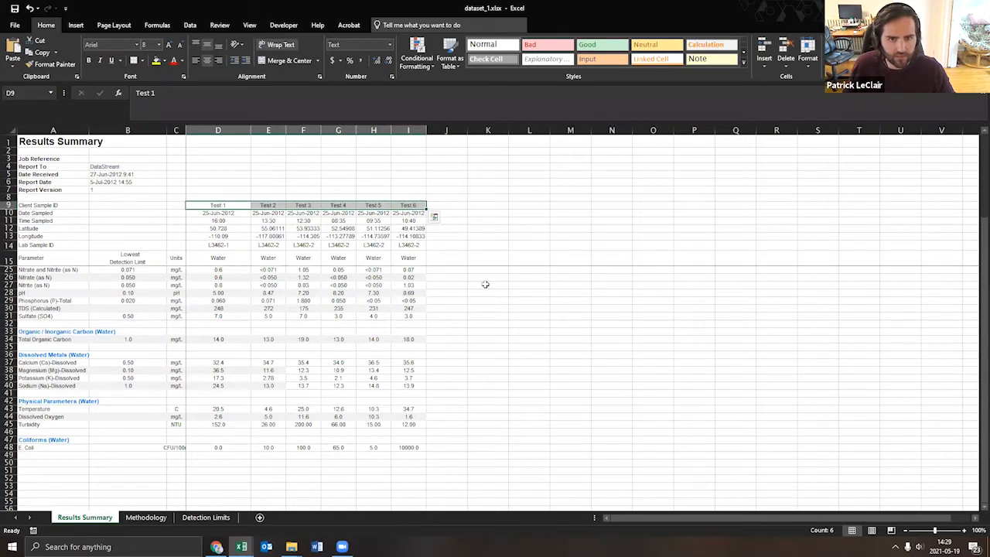
pyautogui.hotkey('ctrl', 'c')
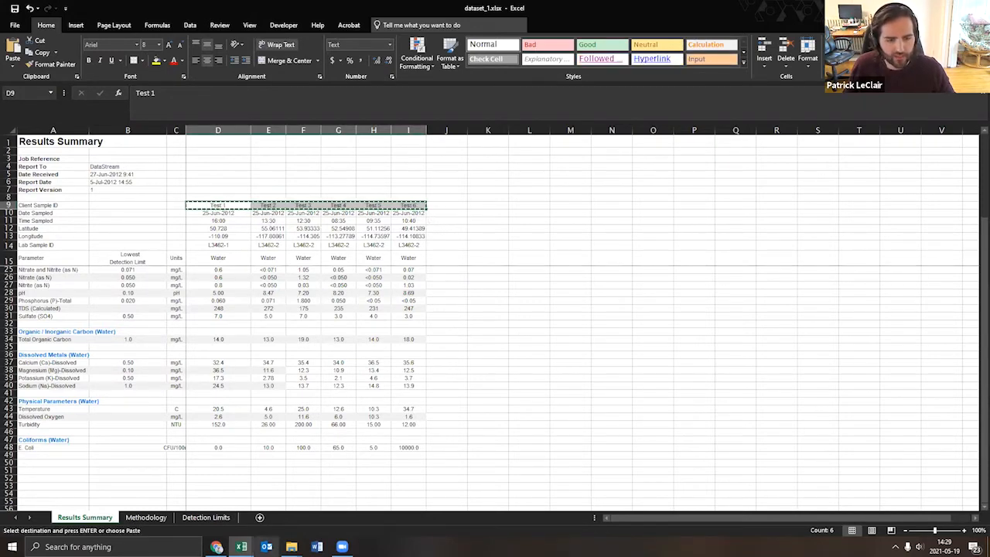
pyautogui.click(241, 546)
pyautogui.click(263, 516)
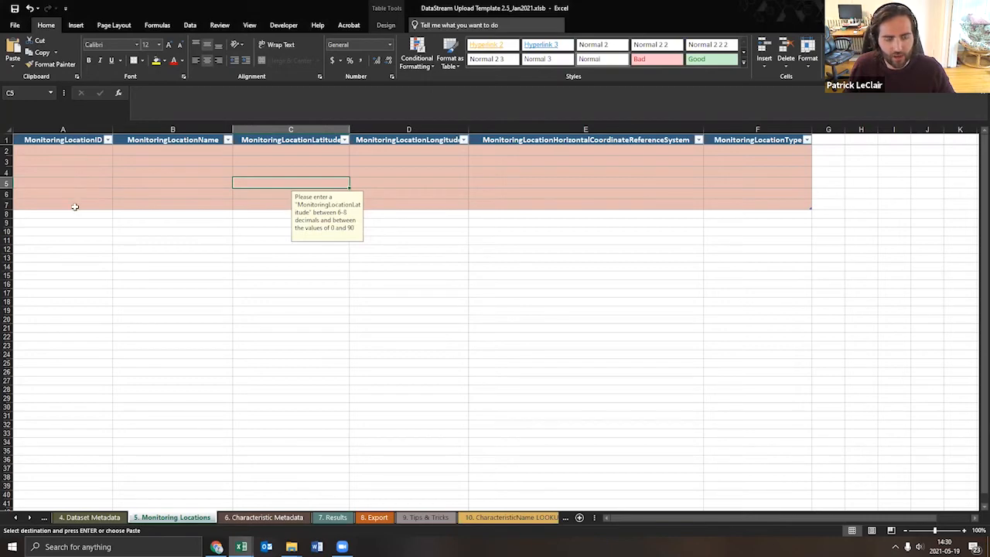
# - Try pasting the copied sample IDs directly into the first MonitoringLocationID cell, and undo the paste
pyautogui.click(71, 229)
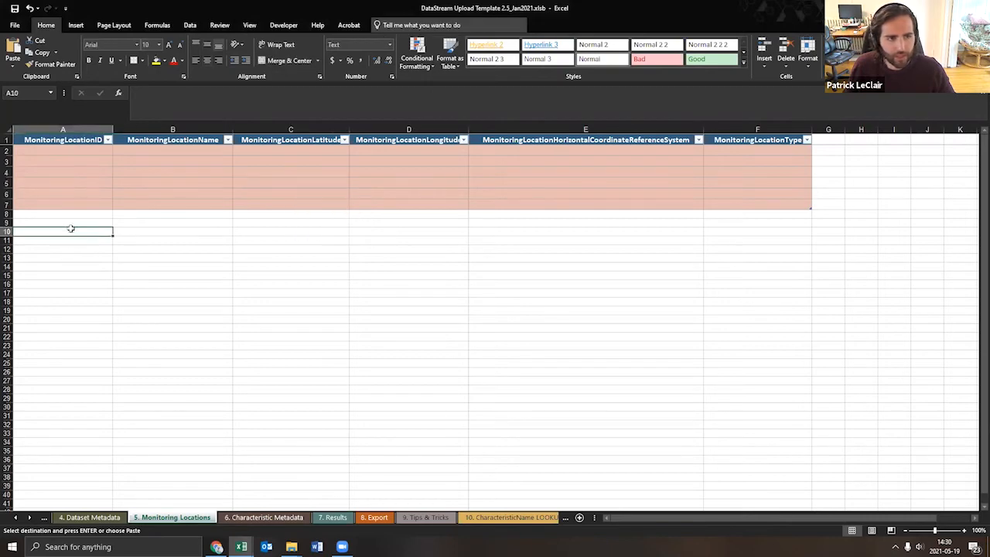
pyautogui.click(89, 150)
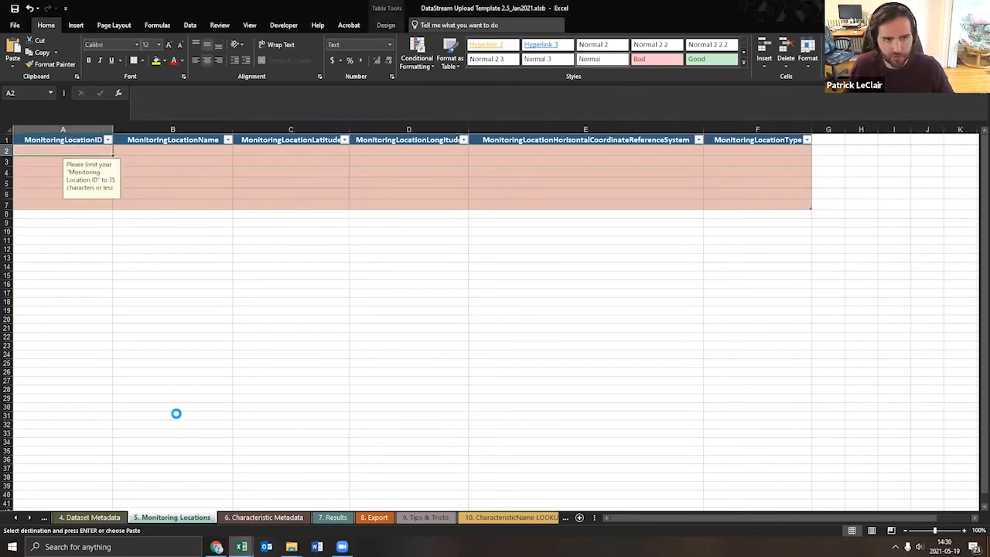
pyautogui.hotkey('ctrl', 'v')
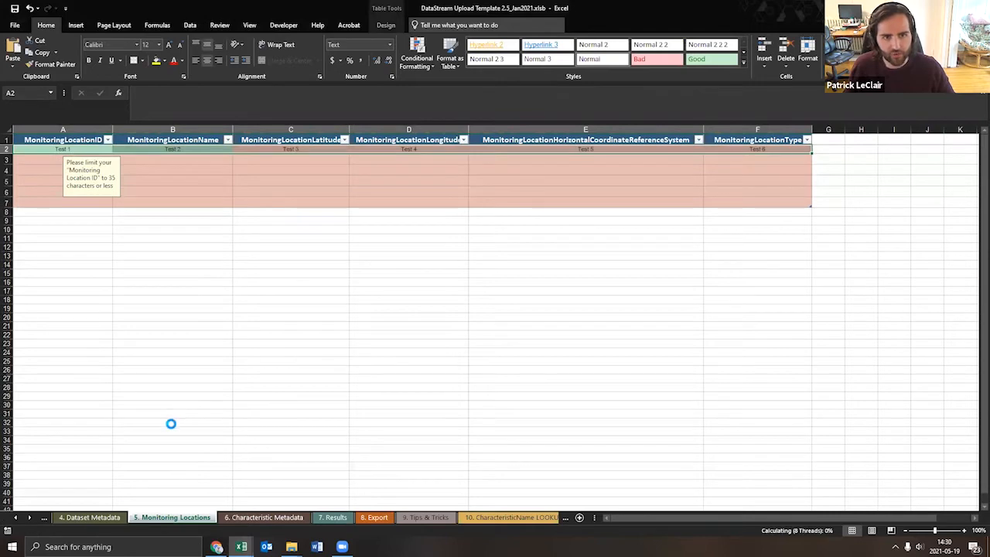
pyautogui.click(208, 280)
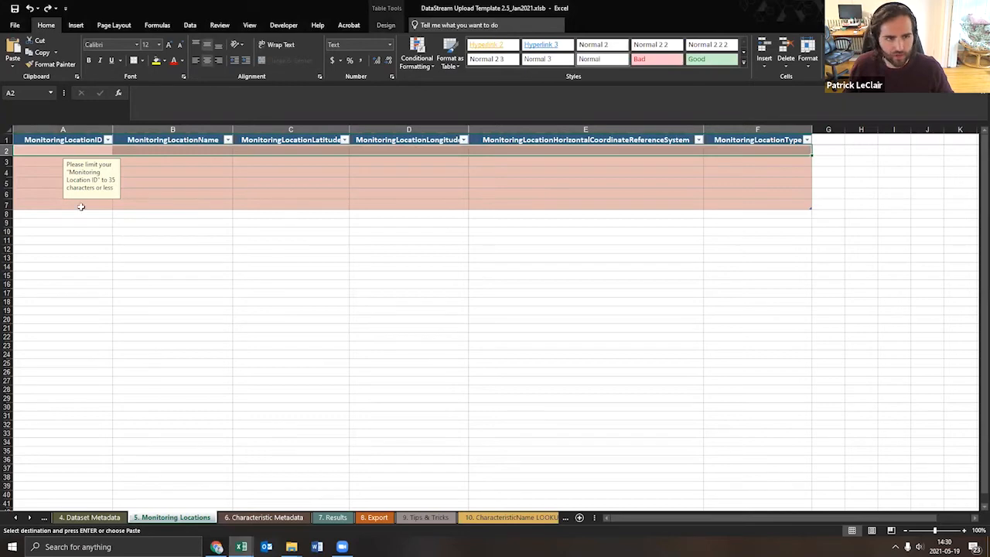
# - Paste the copied sample IDs transposed into a column starting at A11, below the Monitoring Locations table
pyautogui.click(62, 241)
pyautogui.rightClick(63, 244)
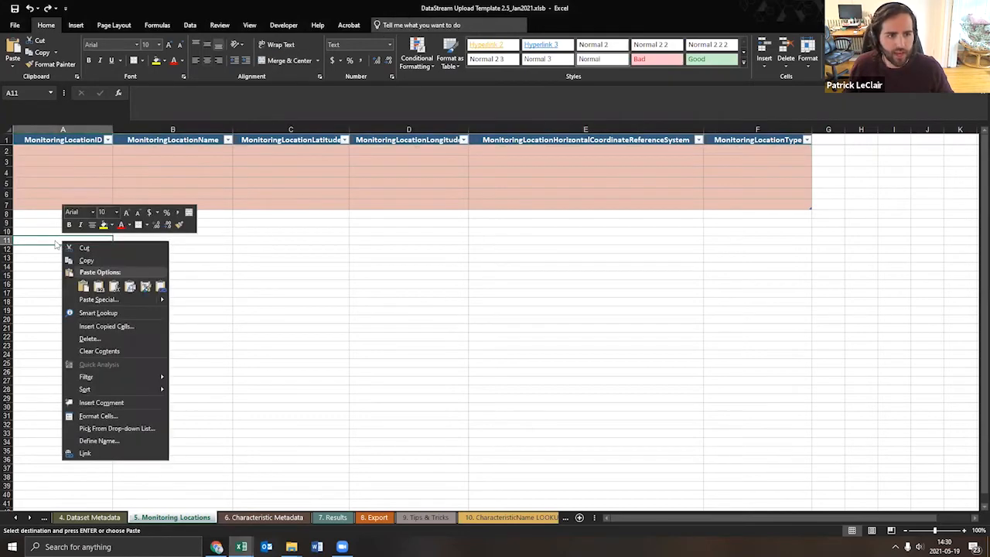
pyautogui.click(56, 244)
pyautogui.rightClick(54, 244)
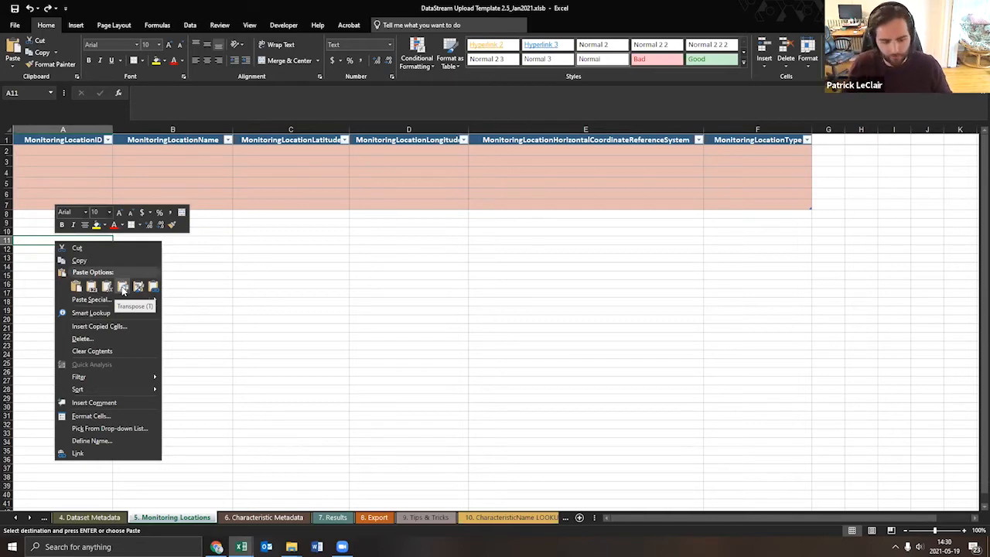
pyautogui.click(122, 288)
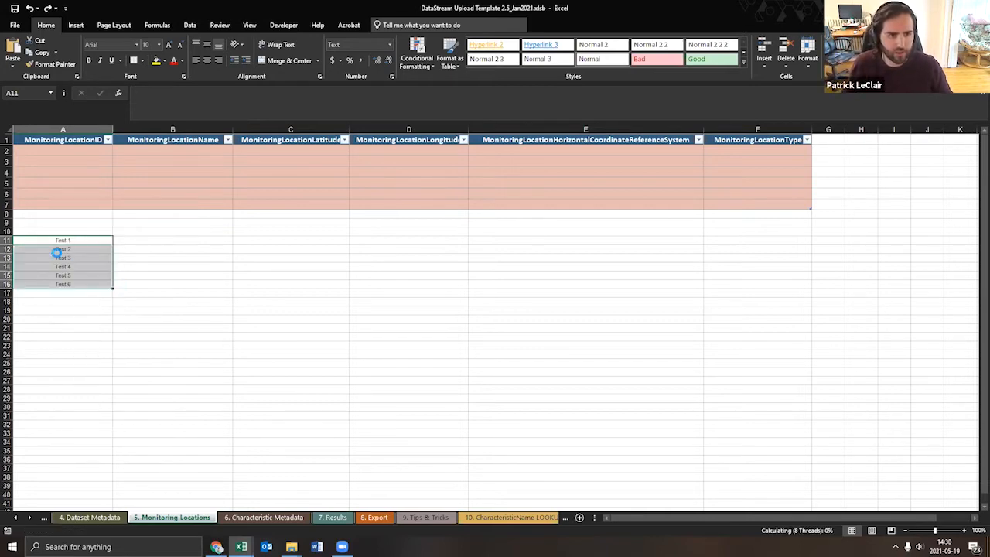
# - Copy the transposed sample IDs in A11:A16 and paste them as values into the MonitoringLocationID column from A2
pyautogui.click(92, 344)
pyautogui.moveTo(74, 241); pyautogui.dragTo(88, 286)
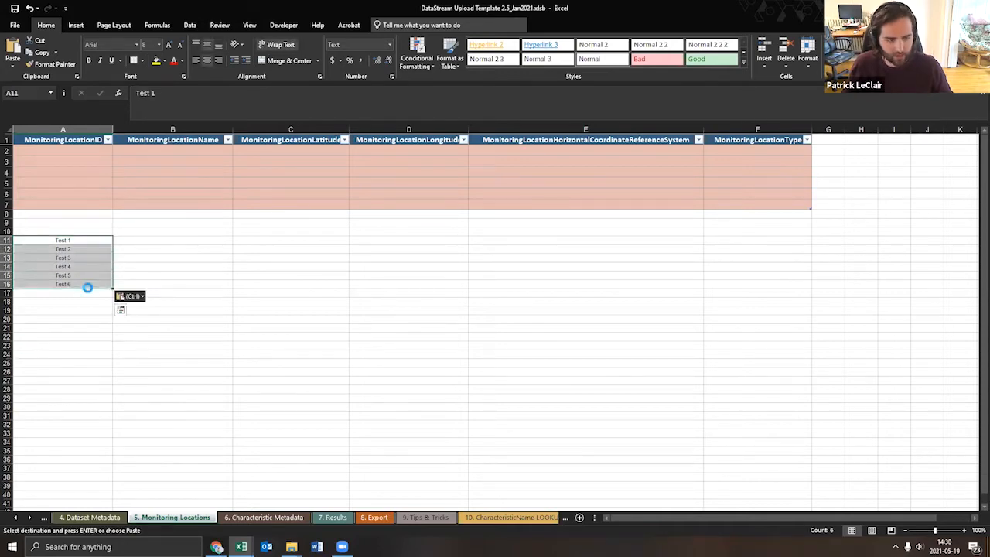
pyautogui.hotkey('ctrl', 'c')
pyautogui.rightClick(68, 152)
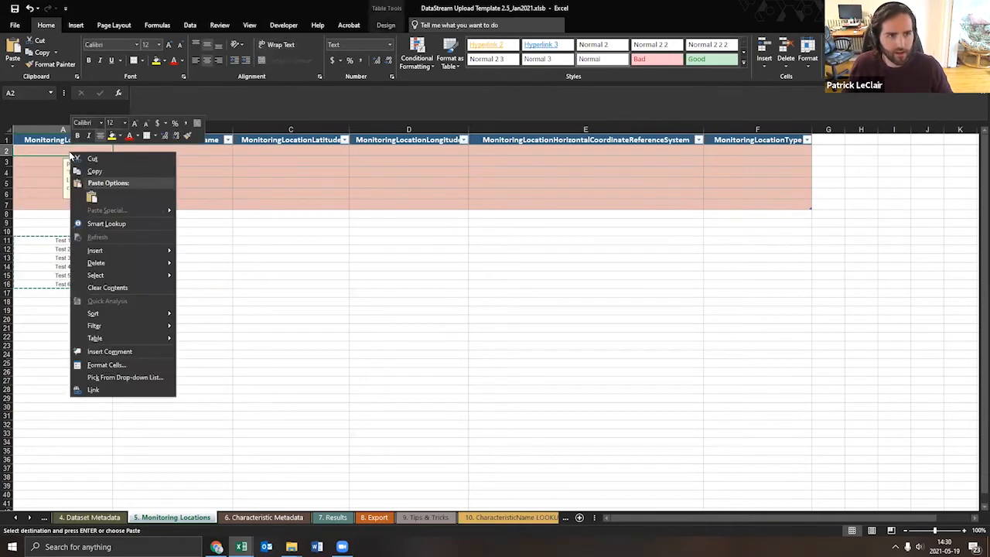
pyautogui.click(44, 236)
pyautogui.click(44, 236)
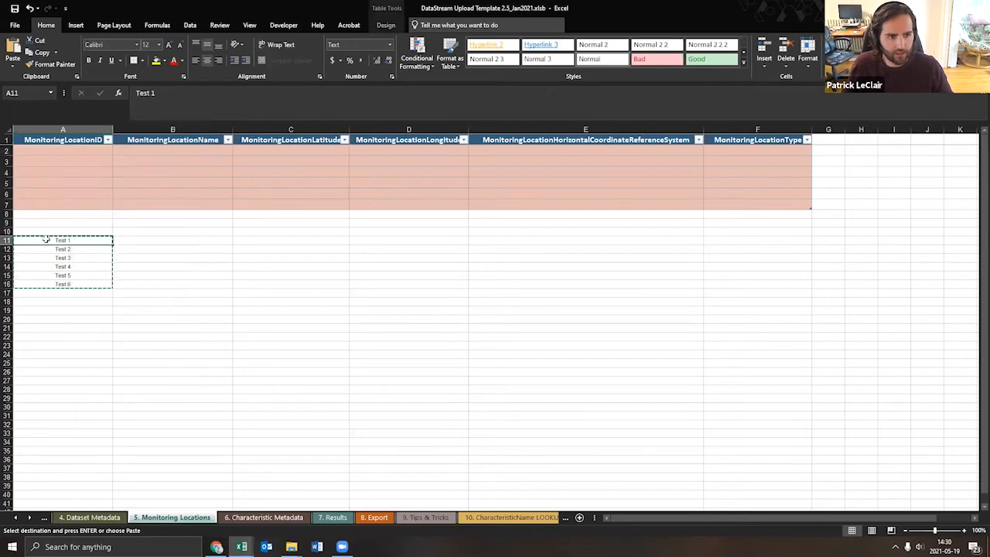
pyautogui.click(62, 151)
pyautogui.press('Escape')
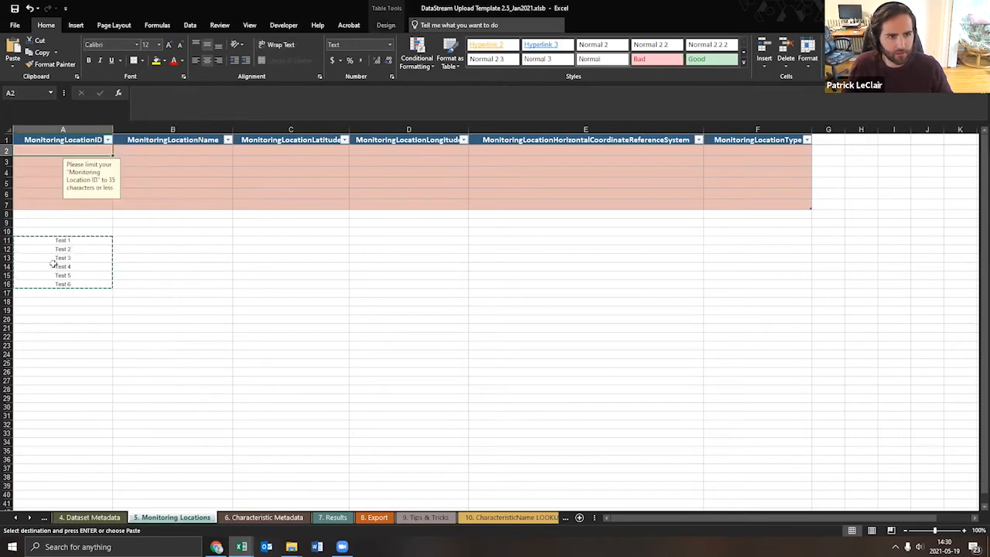
pyautogui.moveTo(62, 241); pyautogui.dragTo(66, 290)
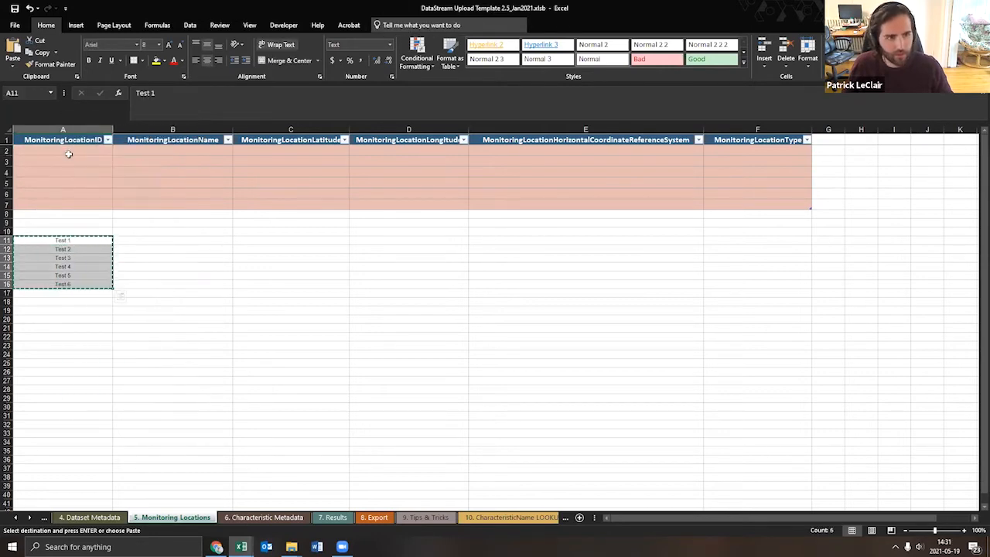
pyautogui.click(71, 154)
pyautogui.rightClick(76, 154)
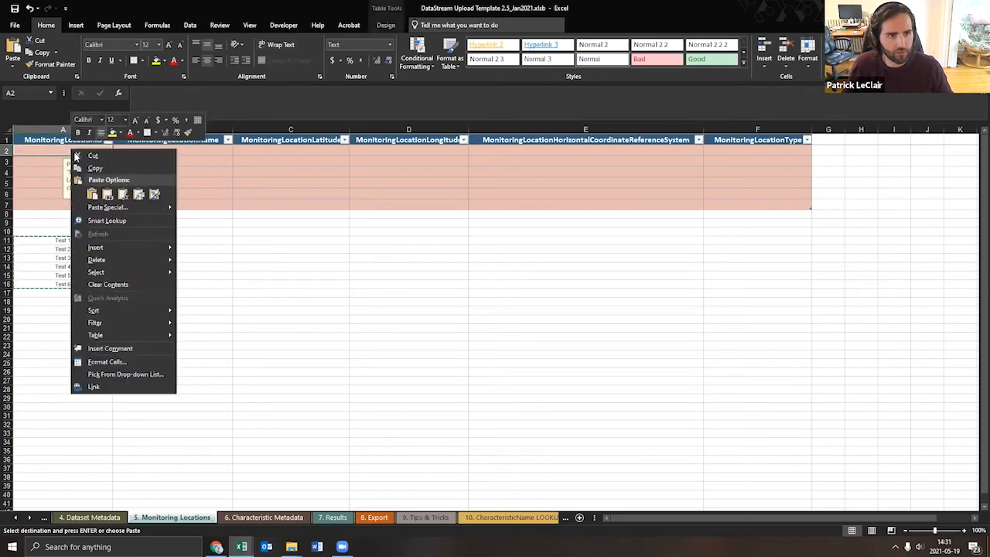
pyautogui.click(108, 194)
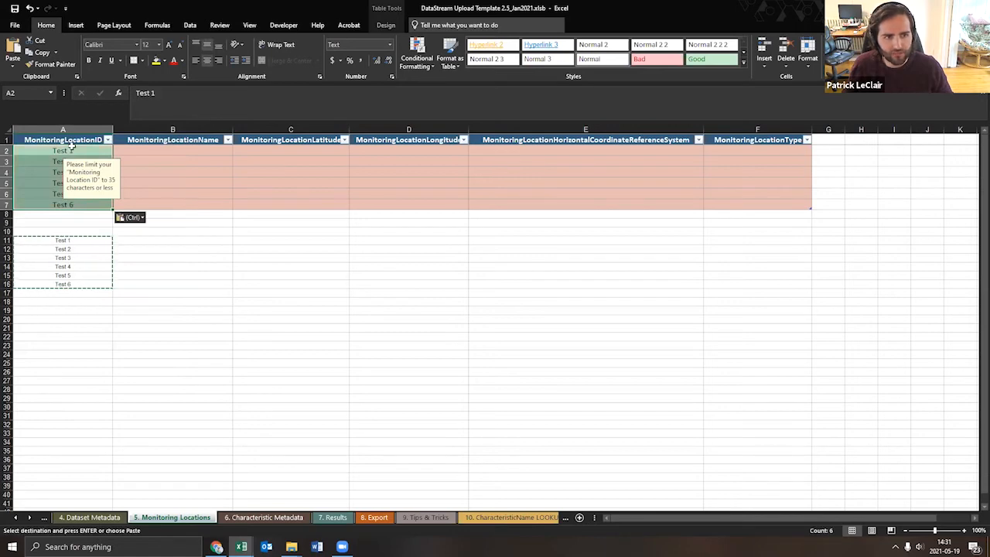
# - Clear the temporary transposed sample IDs from the cells below the Monitoring Locations table
pyautogui.moveTo(63, 231); pyautogui.dragTo(74, 305)
pyautogui.press('Delete')
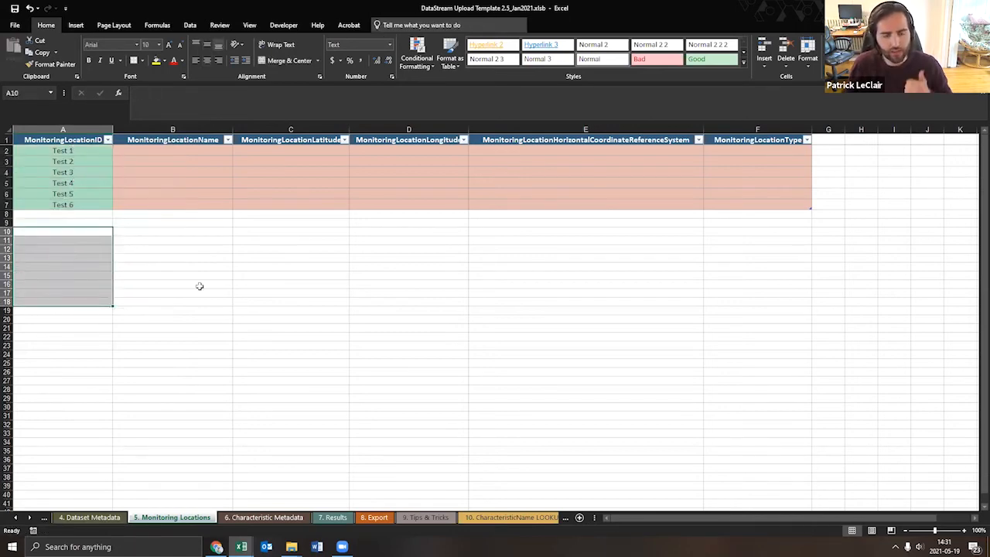
pyautogui.click(180, 265)
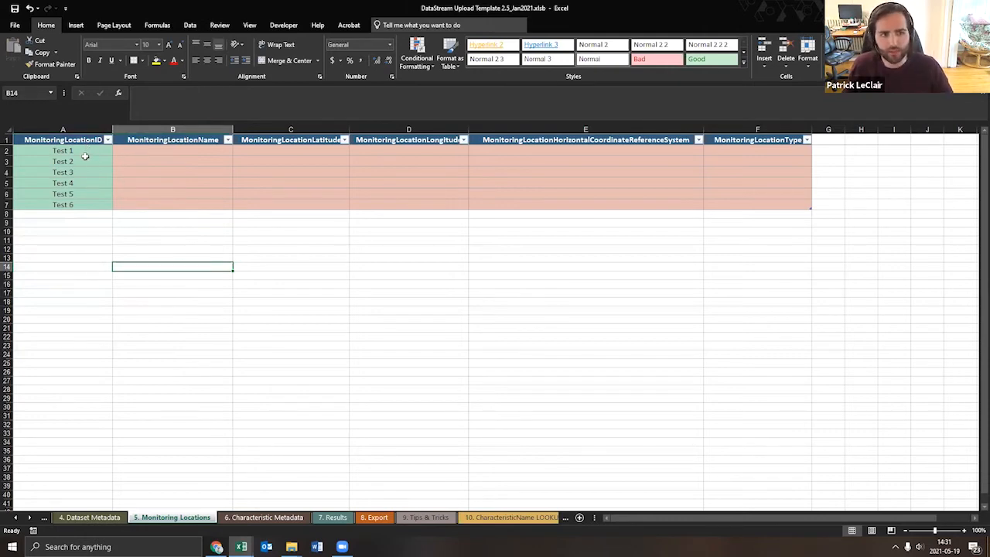
# - Test the MonitoringLocationLatitude validation by entering "jdasuoabh" for Test 1, and clear the cell again
pyautogui.click(318, 149)
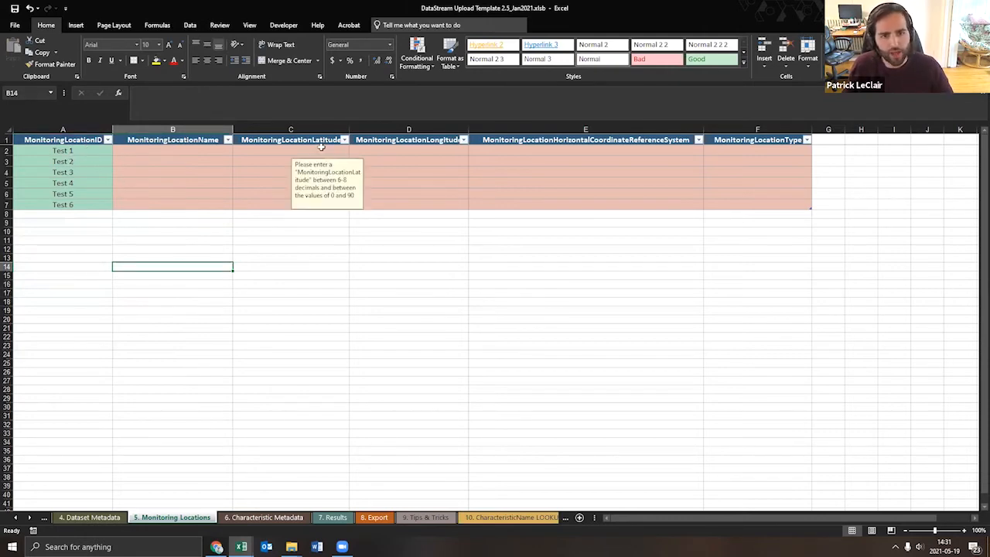
pyautogui.doubleClick(318, 150)
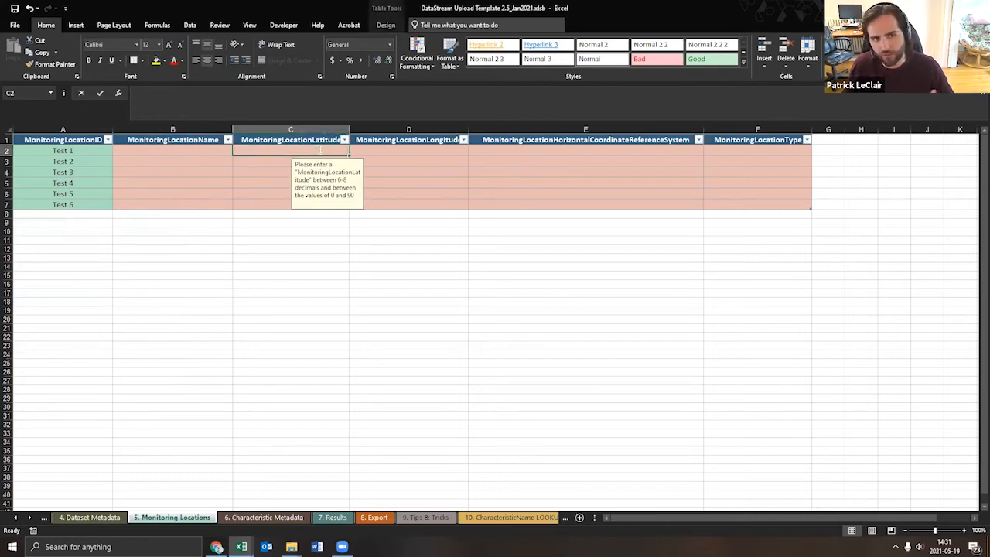
pyautogui.write('jdasuoabh')
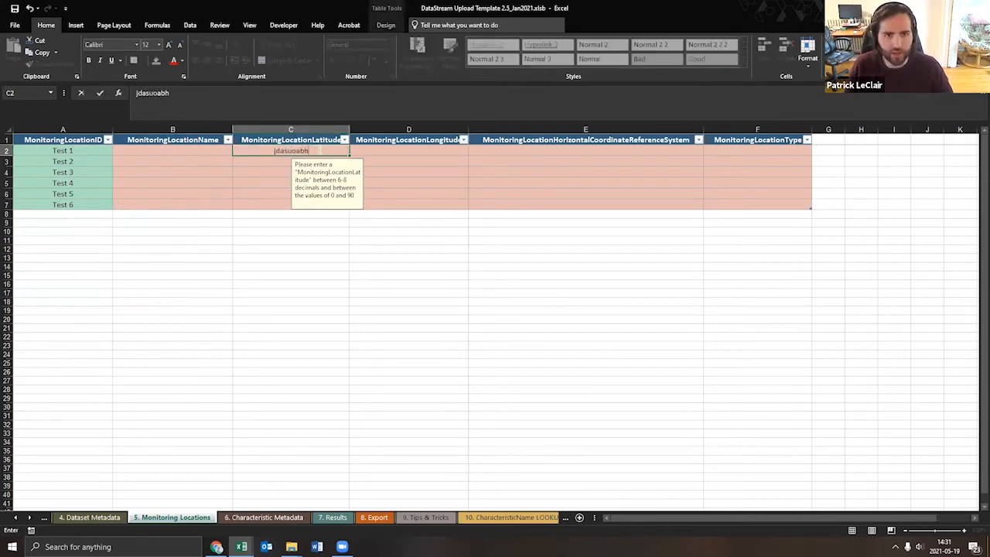
pyautogui.press('Return')
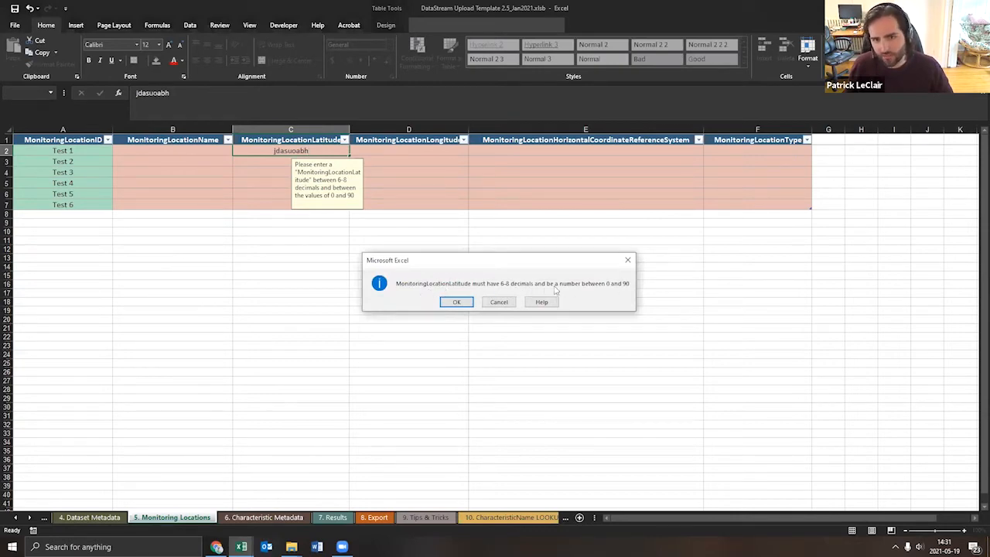
pyautogui.click(456, 302)
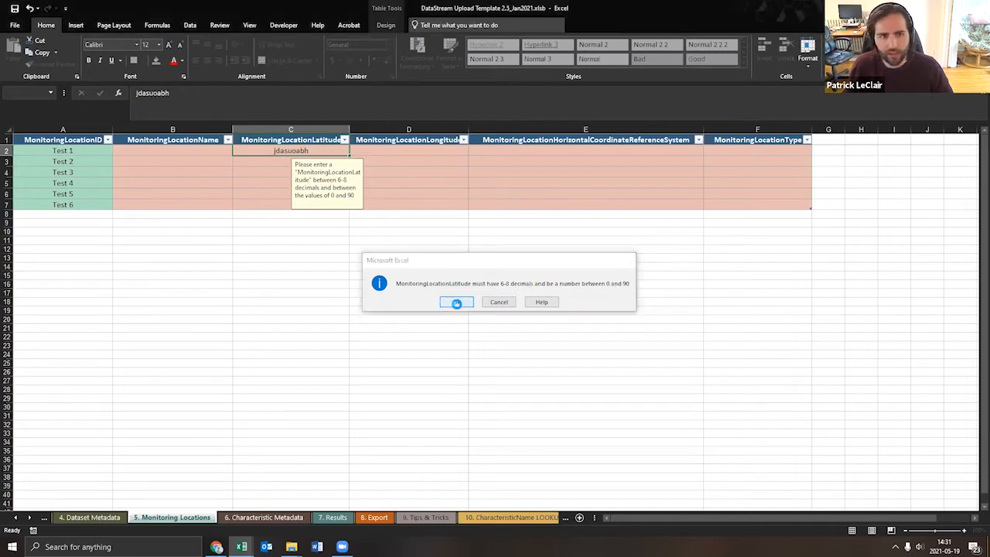
pyautogui.click(291, 150)
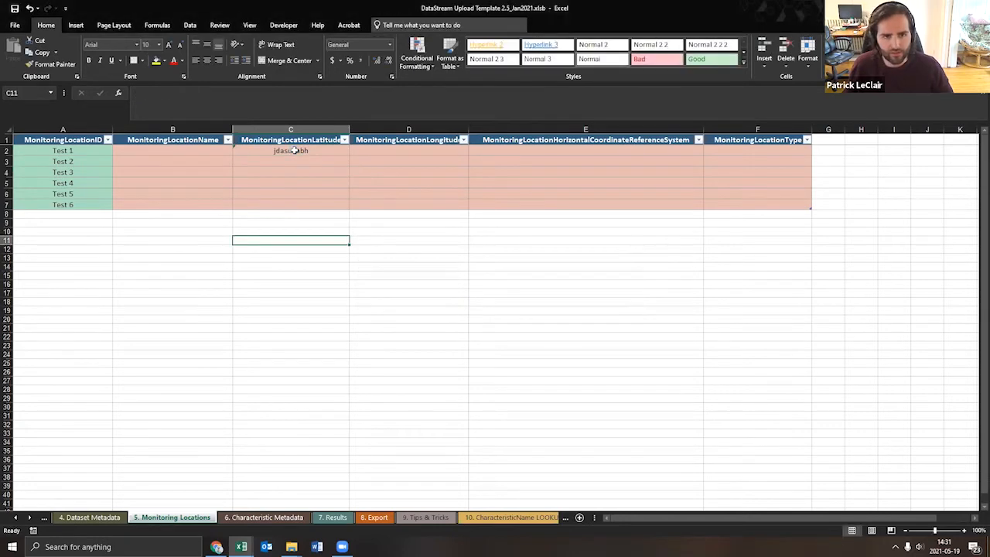
pyautogui.press('Delete')
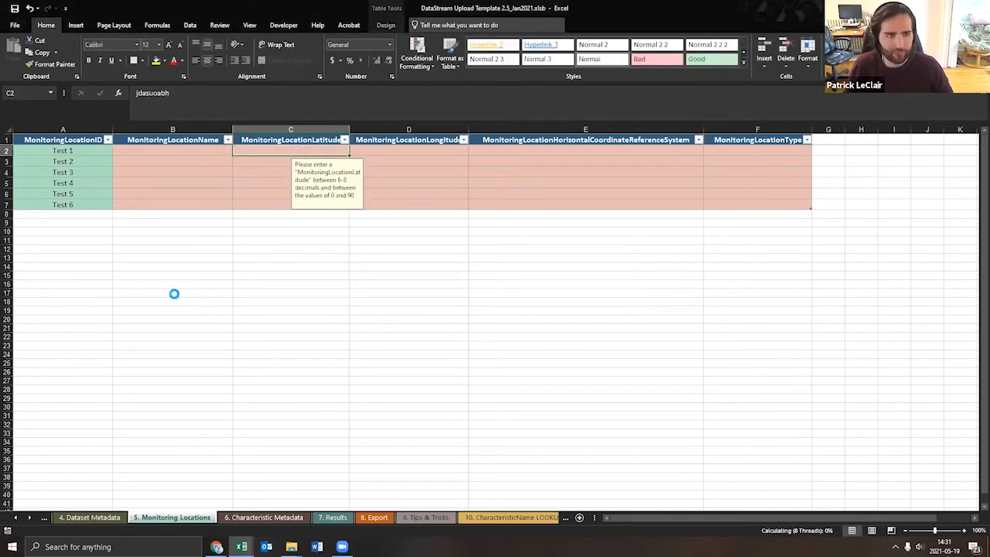
pyautogui.click(173, 292)
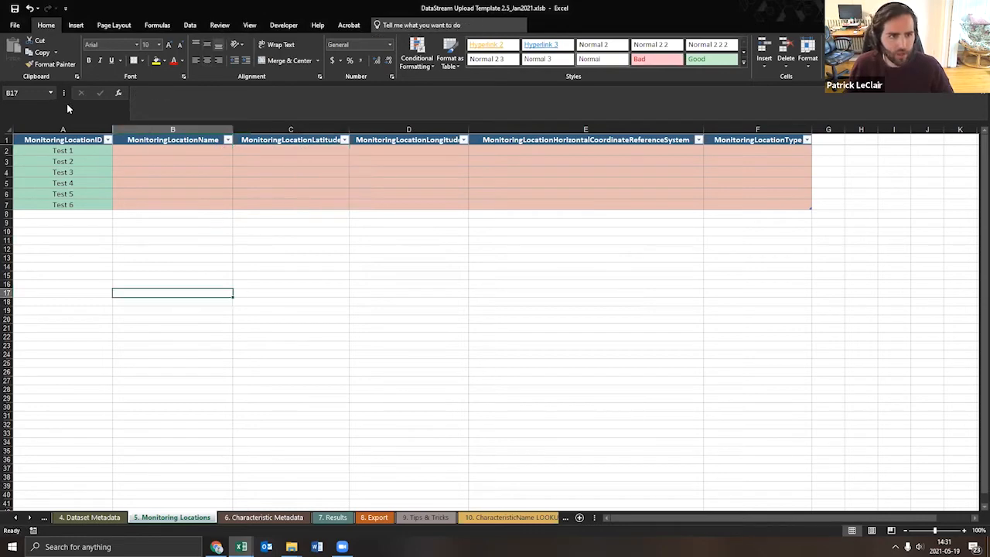
# - Test the MonitoringLocationID uniqueness validation by entering a duplicate "Test 1" in A8, and delete row 8 again
pyautogui.click(71, 214)
pyautogui.write('Test')
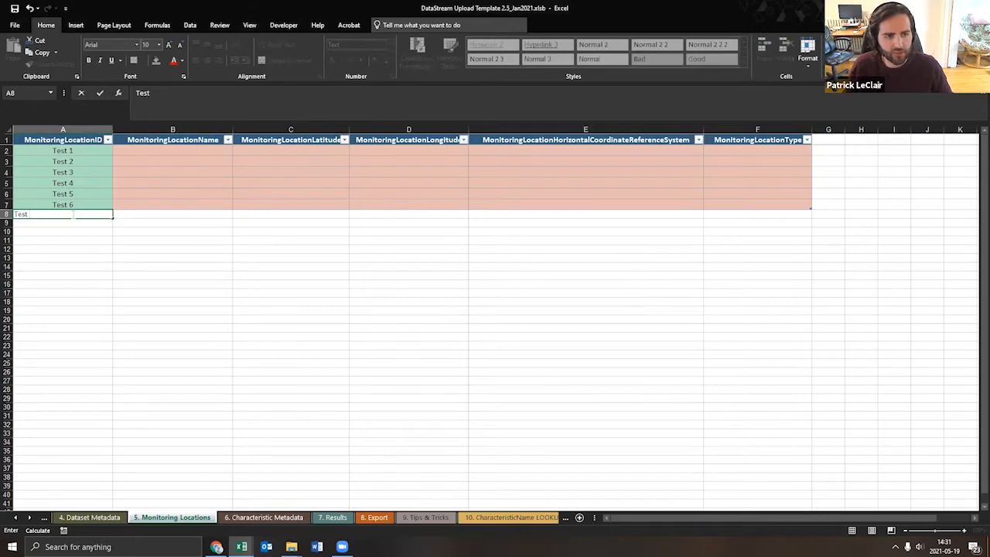
pyautogui.write(' 1')
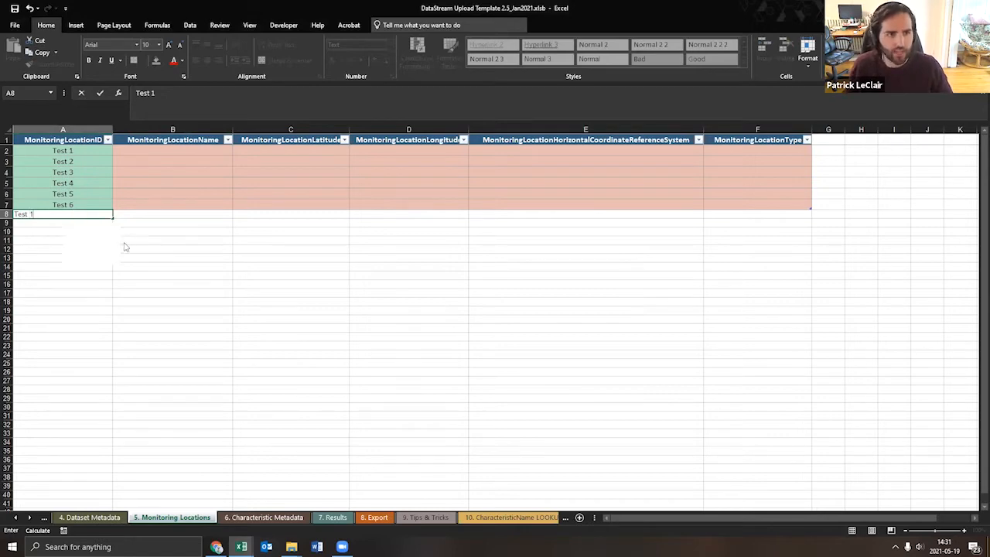
pyautogui.press('Return')
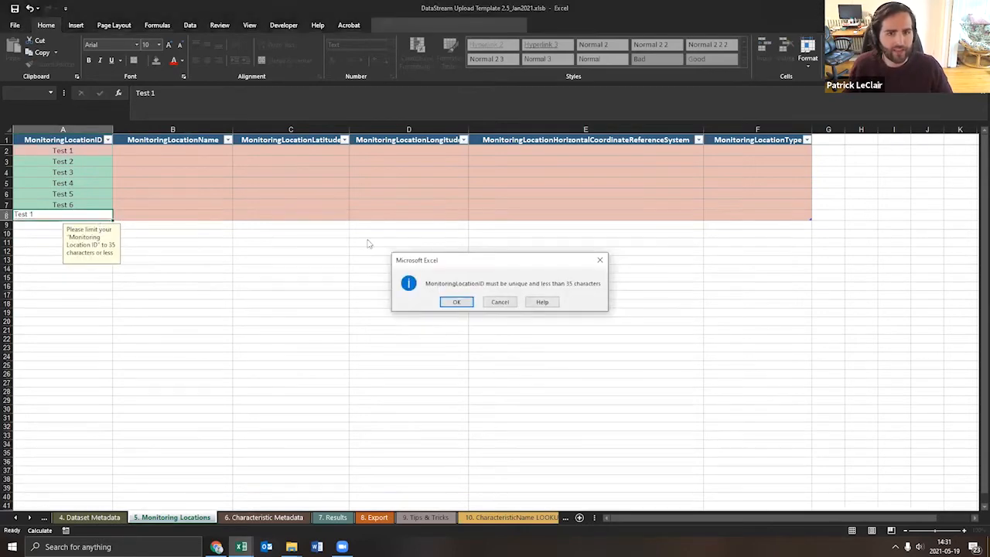
pyautogui.click(464, 301)
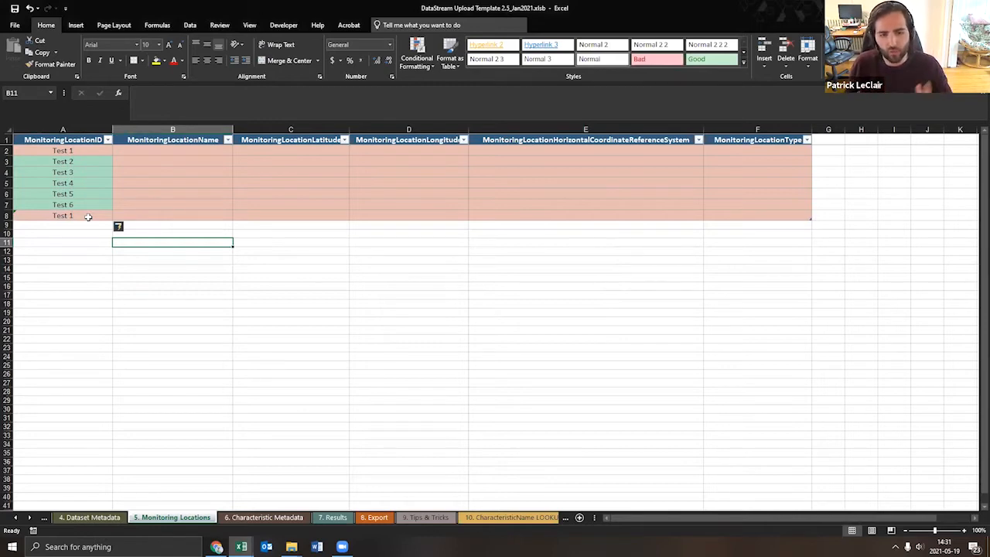
pyautogui.click(88, 217)
pyautogui.press('Delete')
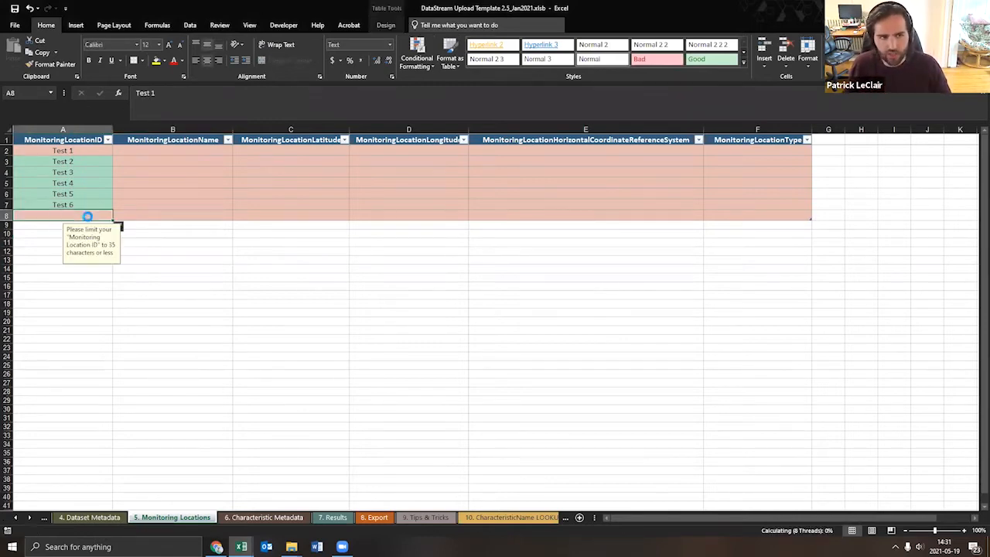
pyautogui.rightClick(6, 216)
pyautogui.click(38, 297)
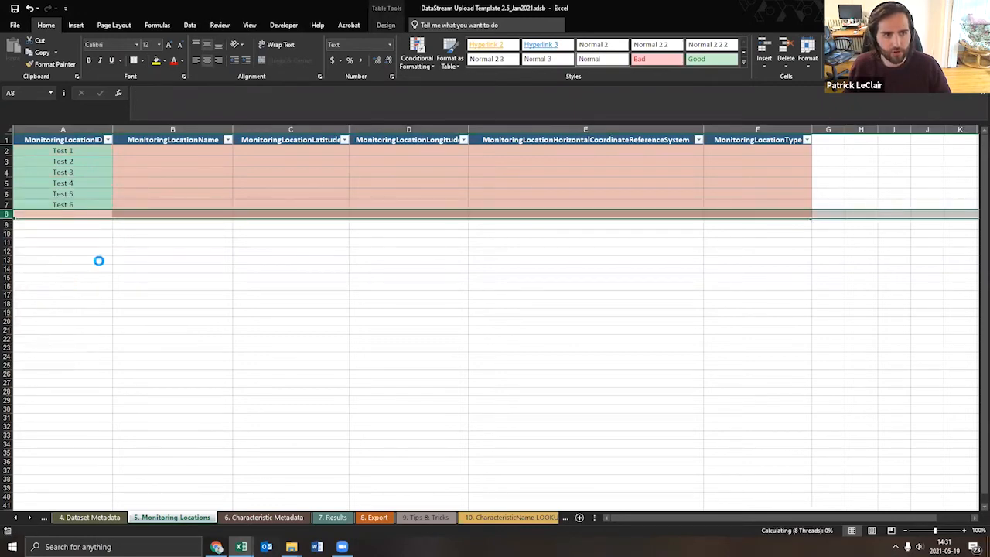
# - Enter the MonitoringLocationName "Test 1 Site" for Test 1 and "Test 2 Site" for Test 2
pyautogui.click(136, 152)
pyautogui.write('Tes')
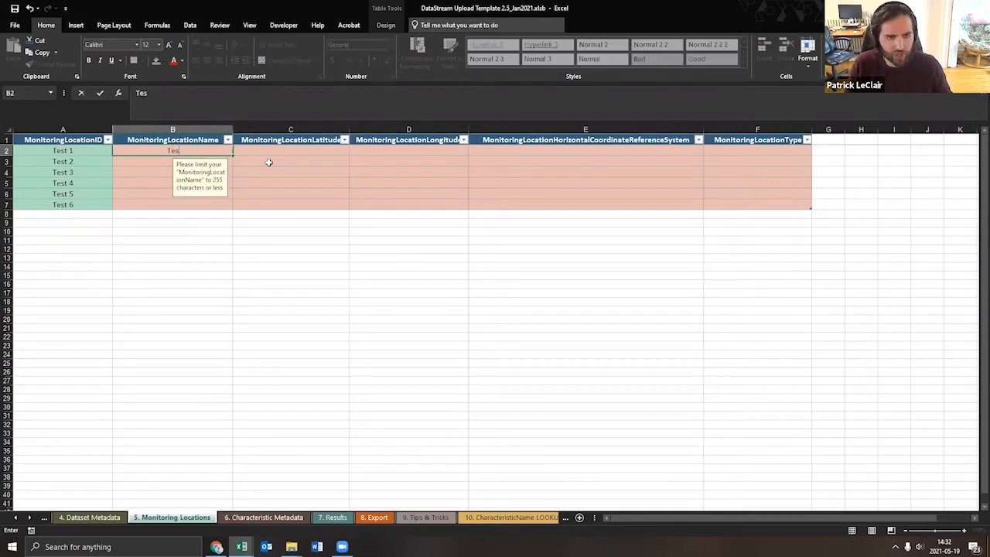
pyautogui.write('t 1 S')
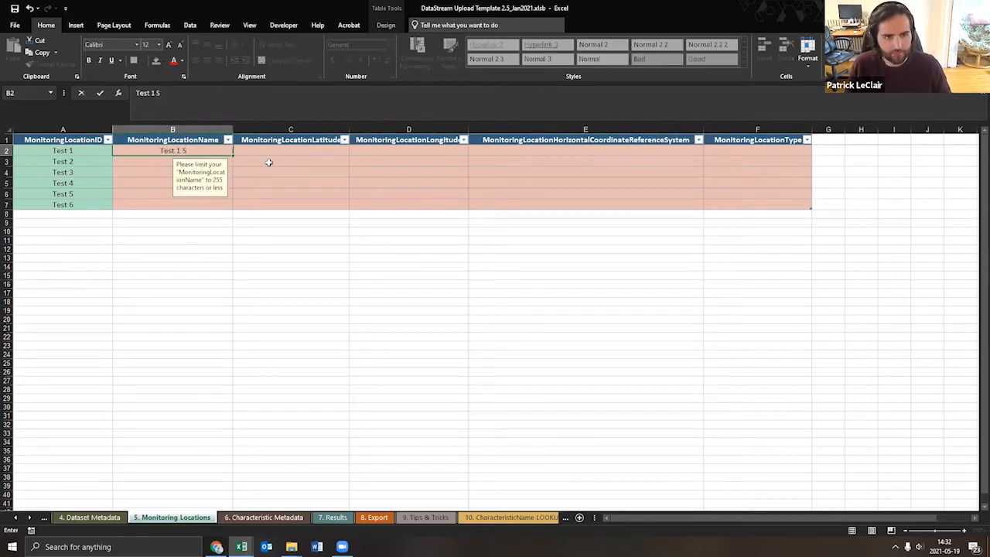
pyautogui.write('ite')
pyautogui.doubleClick(163, 159)
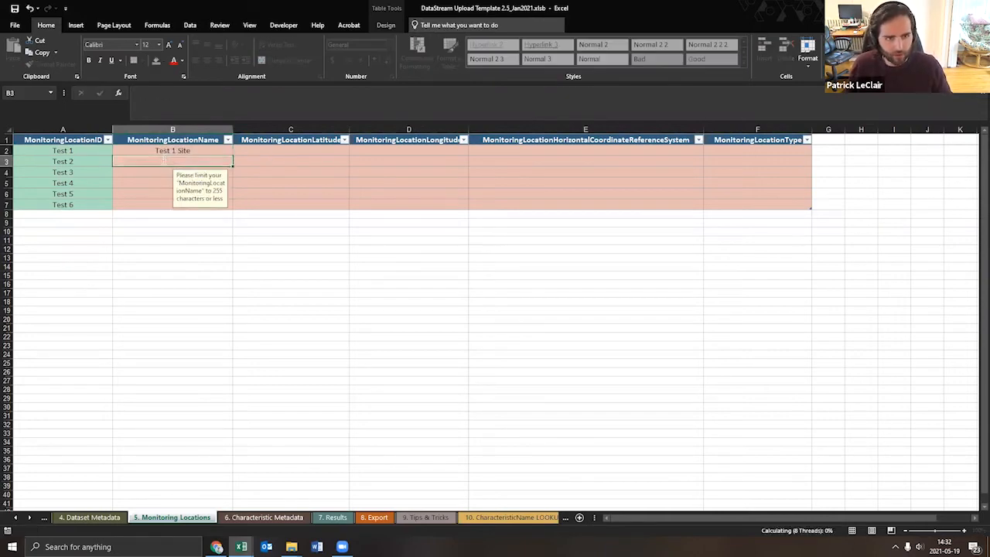
pyautogui.write('Test 2 Site')
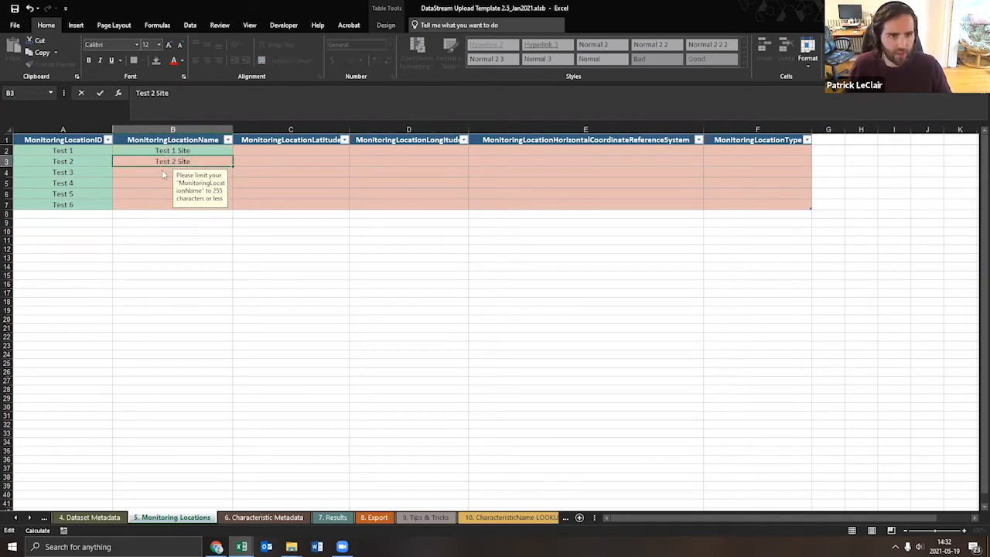
pyautogui.moveTo(162, 167); pyautogui.dragTo(162, 178)
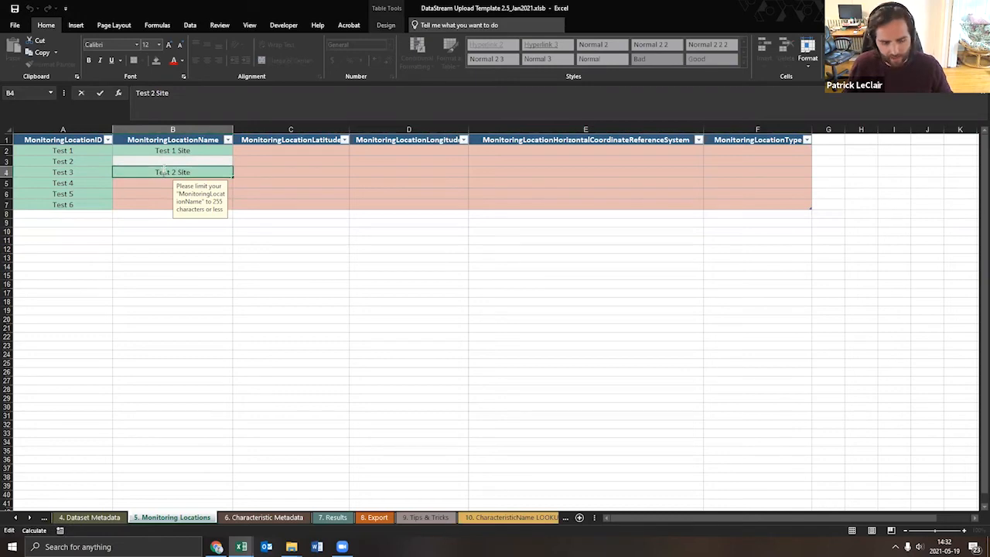
pyautogui.click(259, 165)
pyautogui.click(217, 175)
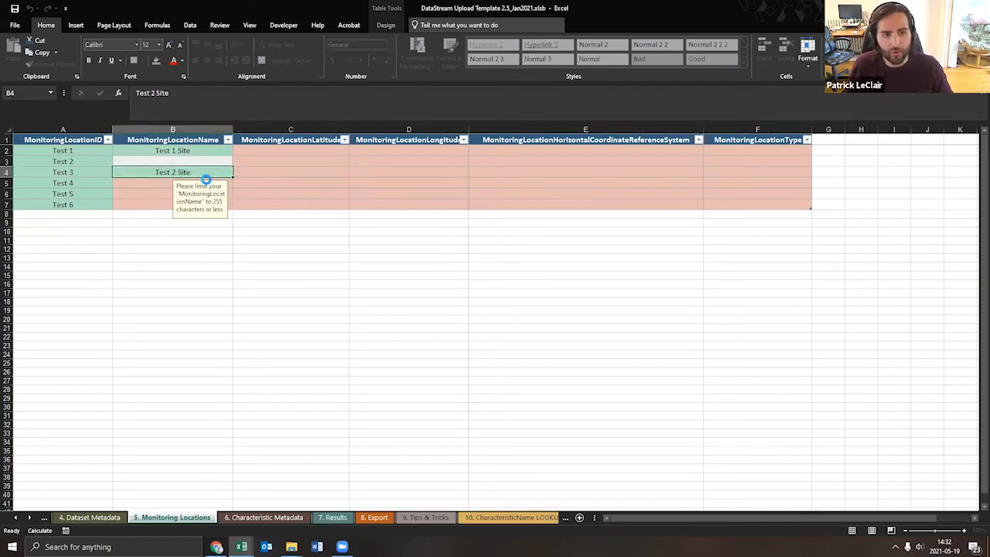
pyautogui.moveTo(205, 180); pyautogui.dragTo(201, 175)
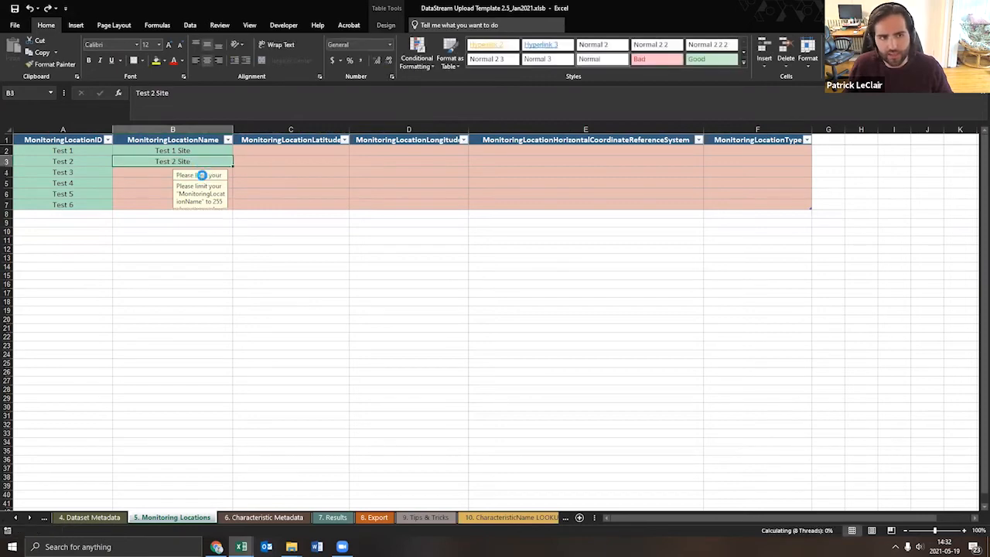
# - Enter the MonitoringLocationName "Test 3 Site" for Test 3 and "Test 4 Site" for Test 4
pyautogui.doubleClick(165, 172)
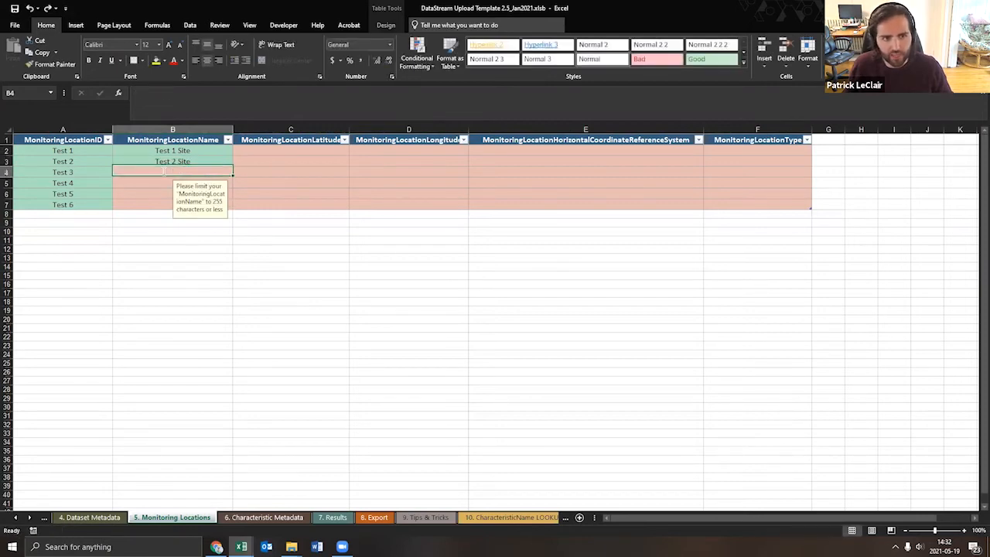
pyautogui.write('Test 3')
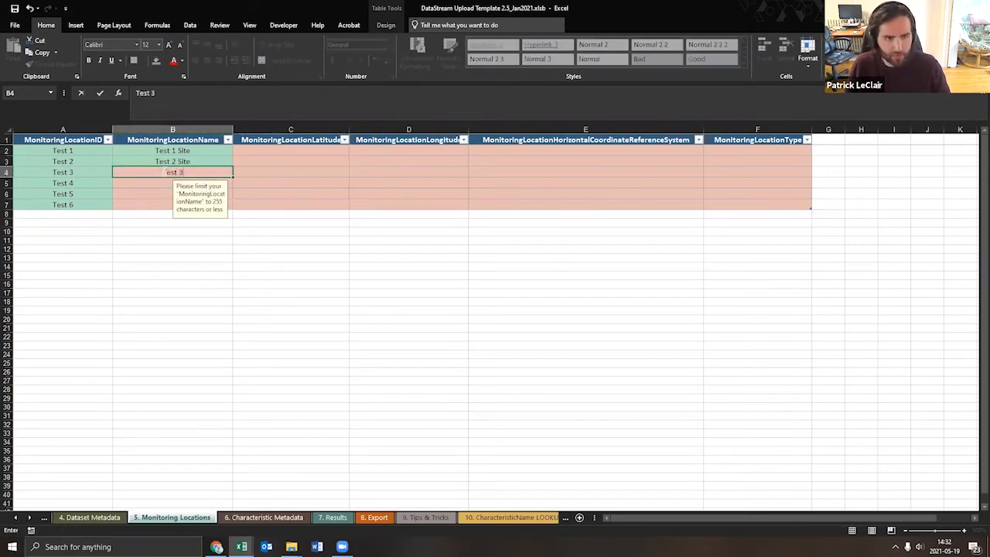
pyautogui.write(' Site')
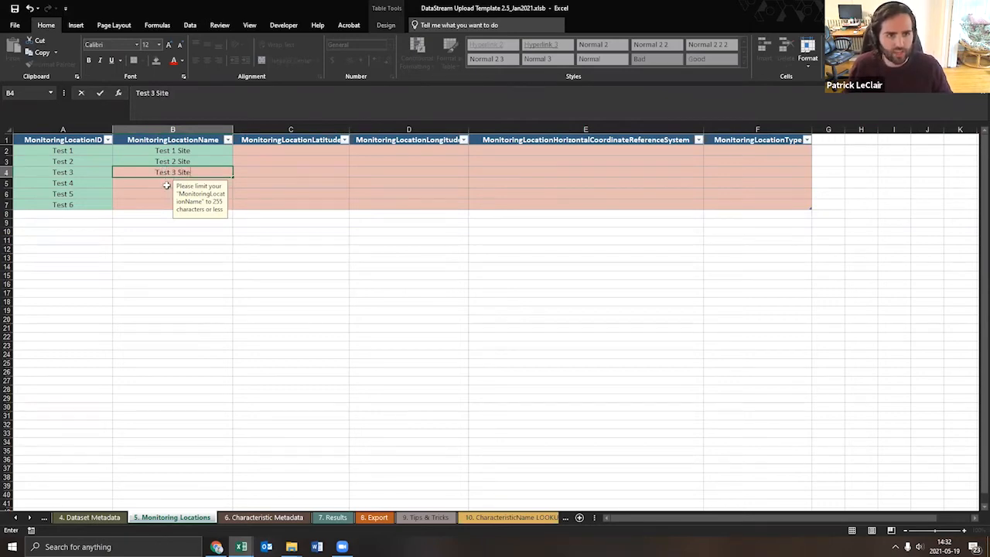
pyautogui.doubleClick(166, 186)
pyautogui.write('Test')
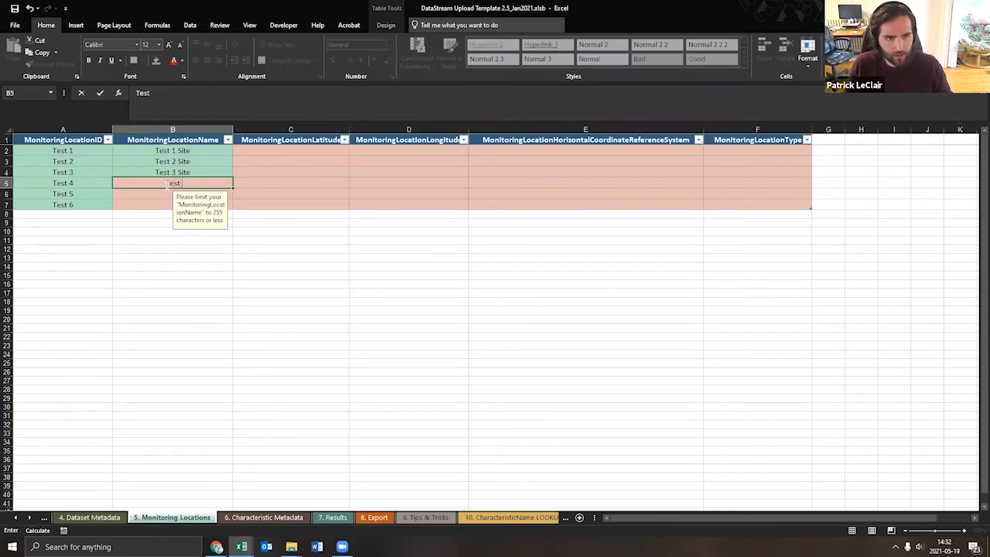
pyautogui.write(' 4 Site')
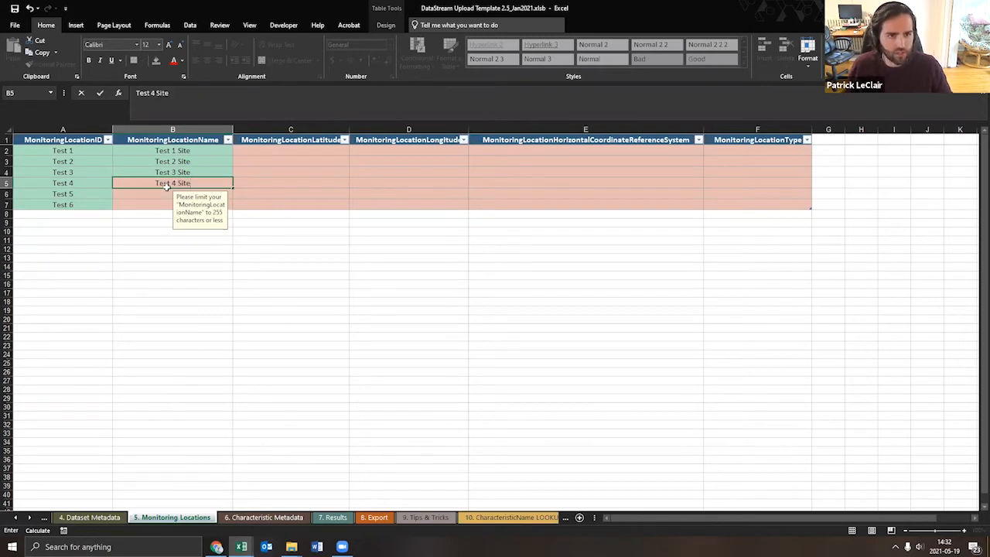
pyautogui.press('Return')
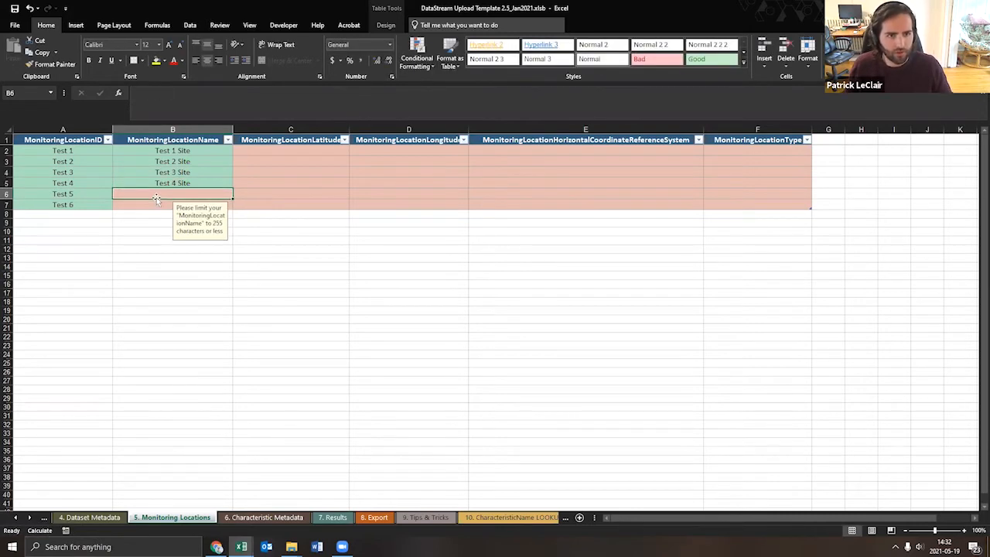
# - Enter the MonitoringLocationName "Test 5 Site" for Test 5 and "Test 6 Site" for Test 6
pyautogui.doubleClick(162, 193)
pyautogui.write('Test ')
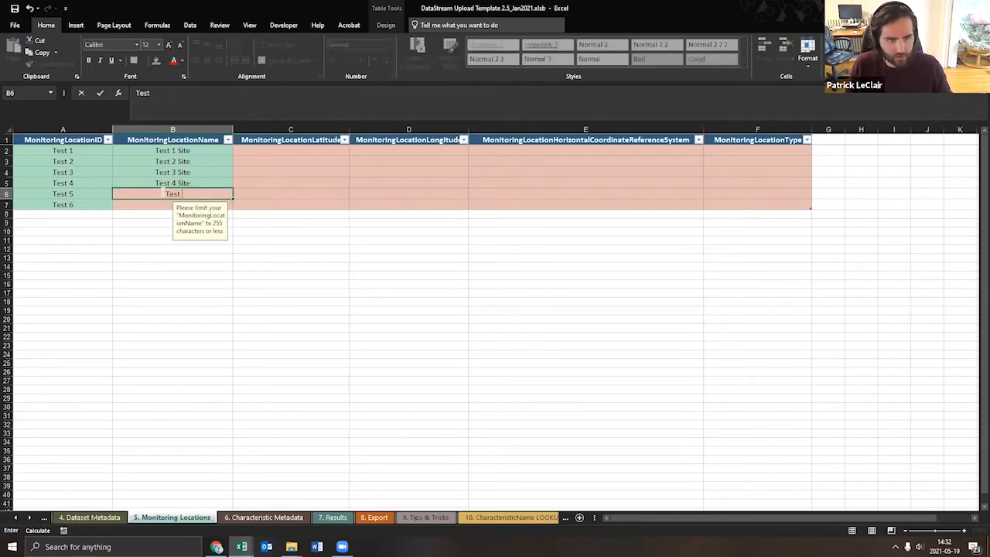
pyautogui.write('Si 5 Site')
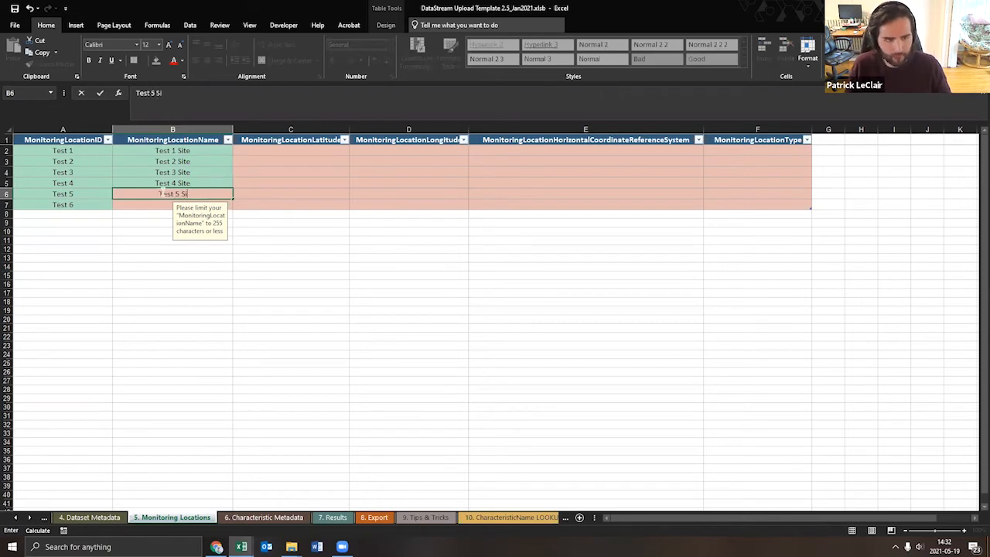
pyautogui.press('Return')
pyautogui.doubleClick(162, 207)
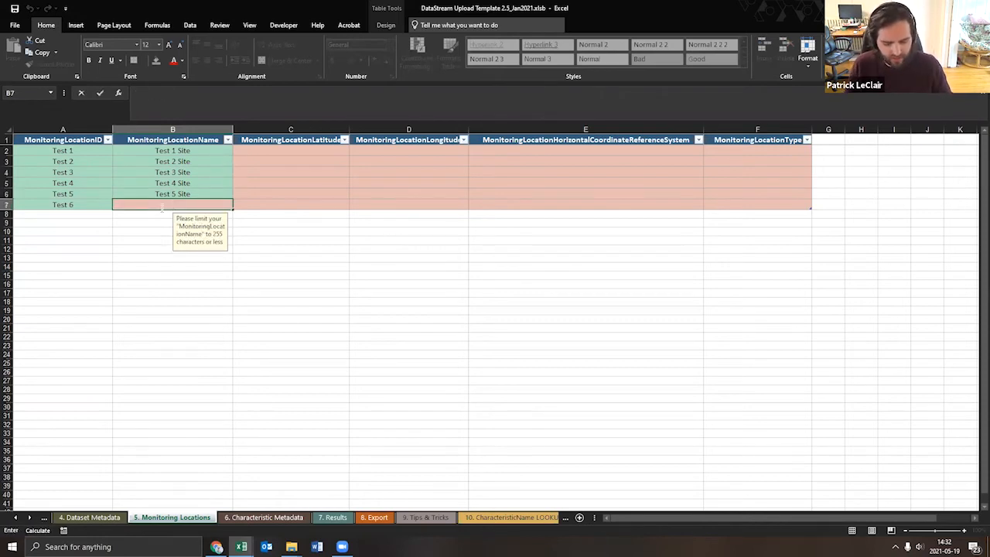
pyautogui.write('Test 6 Site')
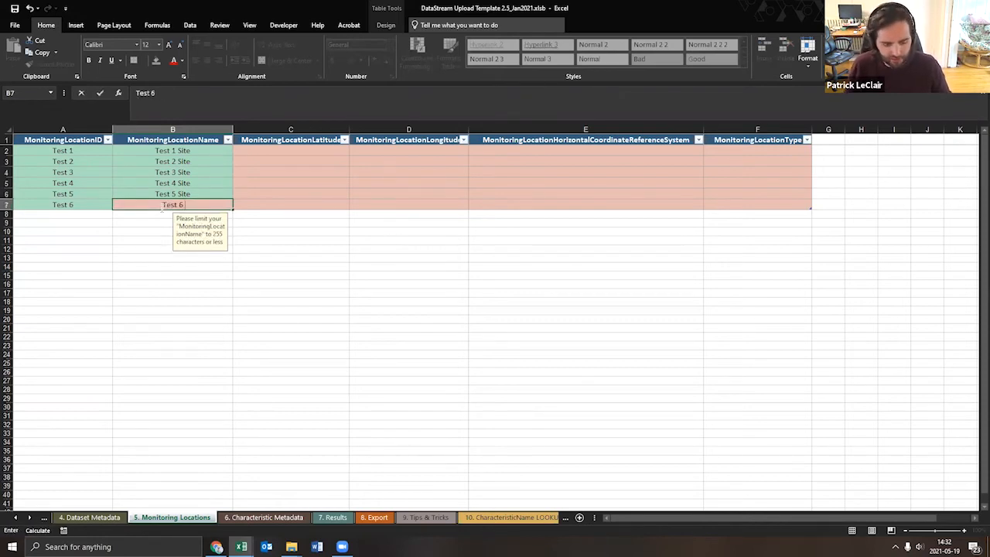
pyautogui.click(152, 239)
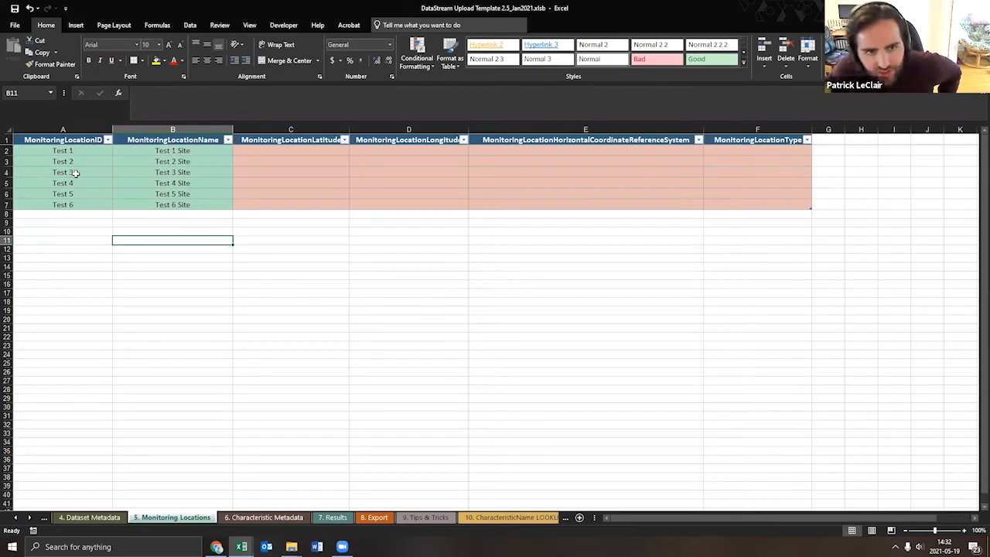
# - Copy the latitudes in D12:I12 of dataset_1.xlsx and paste them transposed at C10 of the Upload Template's Monitoring Locations sheet
pyautogui.moveTo(242, 544)
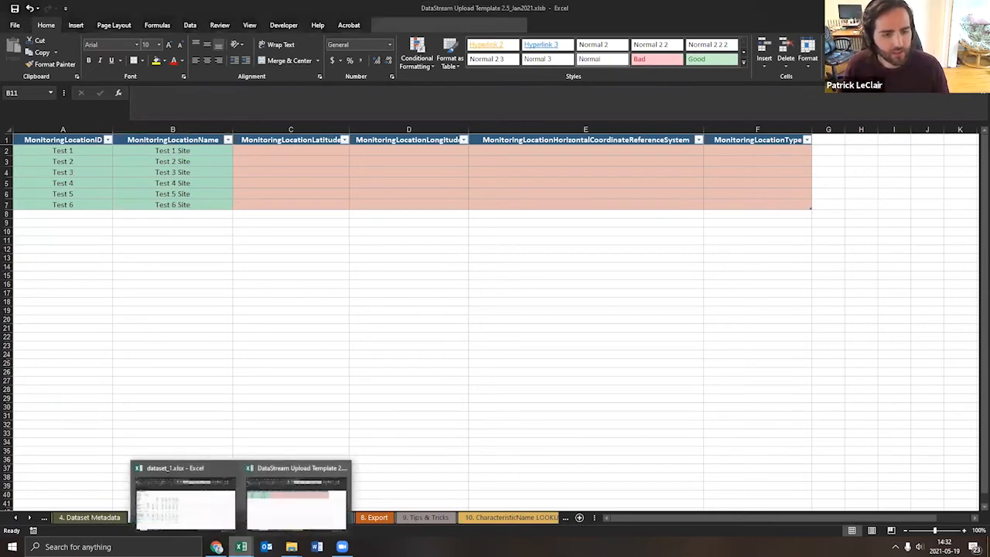
pyautogui.click(177, 508)
pyautogui.click(226, 259)
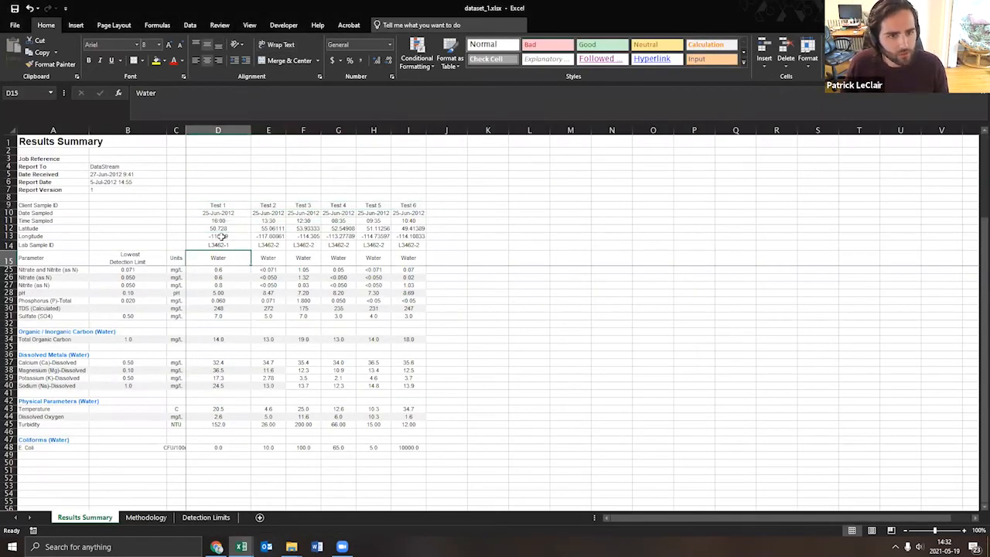
pyautogui.moveTo(218, 229); pyautogui.dragTo(414, 232)
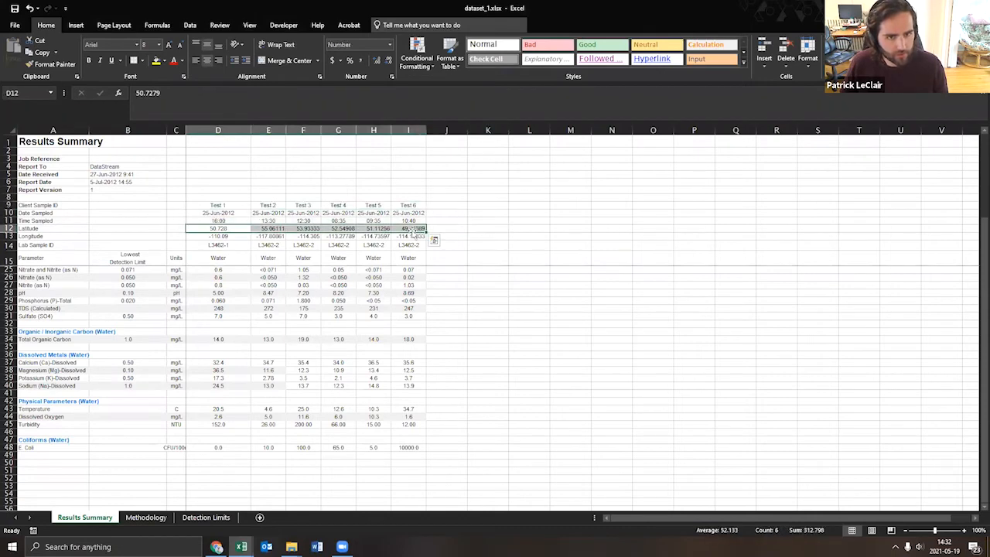
pyautogui.hotkey('ctrl', 'c')
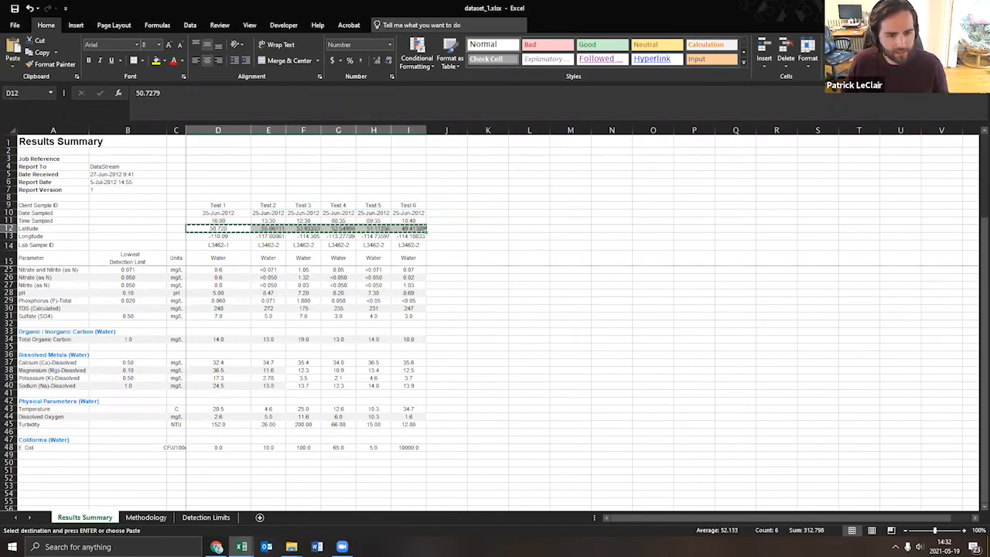
pyautogui.moveTo(241, 545)
pyautogui.click(307, 511)
pyautogui.click(269, 232)
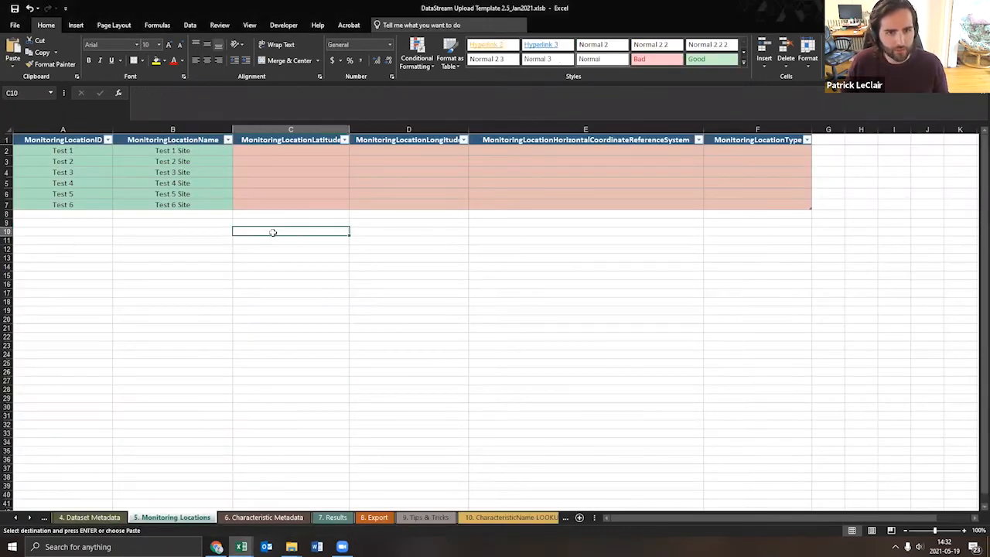
pyautogui.rightClick(274, 236)
pyautogui.click(341, 277)
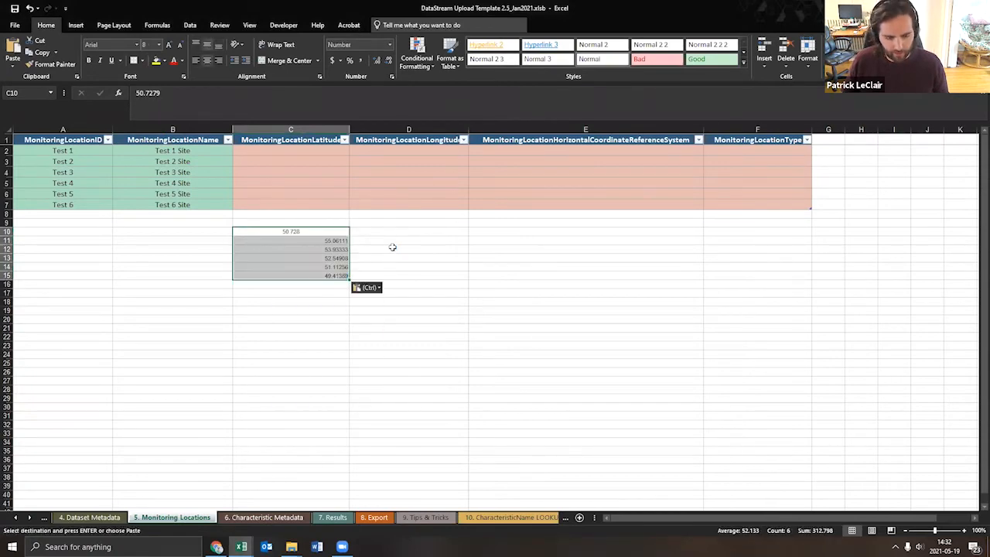
# - Copy the transposed latitudes into the MonitoringLocationLatitude column from C2 as values, and clear the temporary cells below the table
pyautogui.hotkey('ctrl', 'c')
pyautogui.click(301, 152)
pyautogui.rightClick(301, 152)
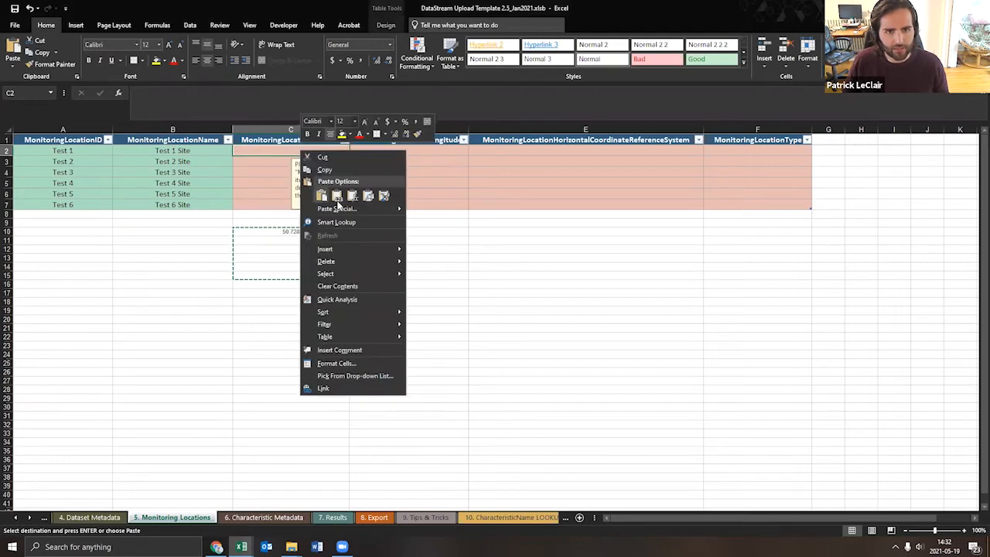
pyautogui.click(337, 196)
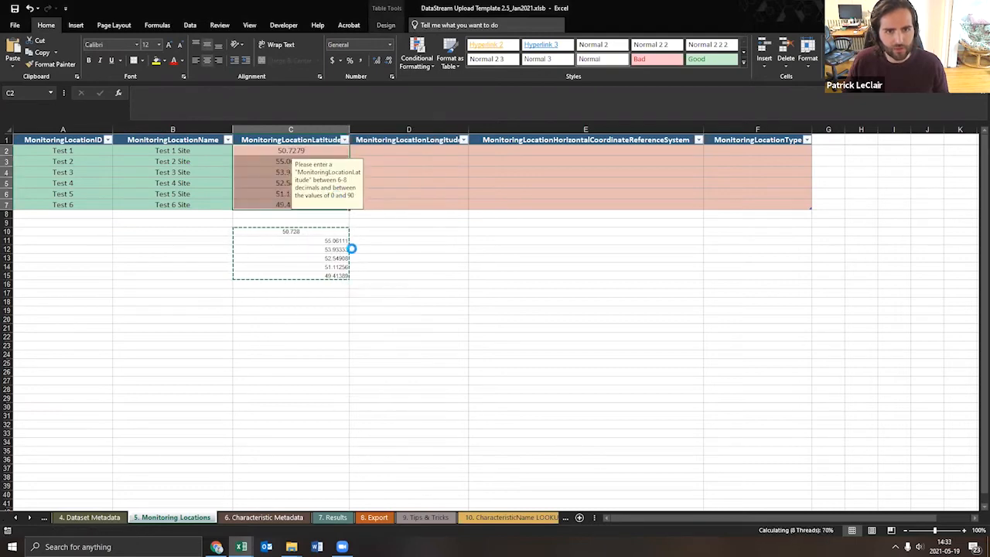
pyautogui.moveTo(331, 223); pyautogui.dragTo(329, 287)
pyautogui.press('Delete')
# - Copy the longitudes in row 13 of dataset_1.xlsx and paste them transposed at D10 of the Upload Template's Monitoring Locations sheet
pyautogui.click(242, 546)
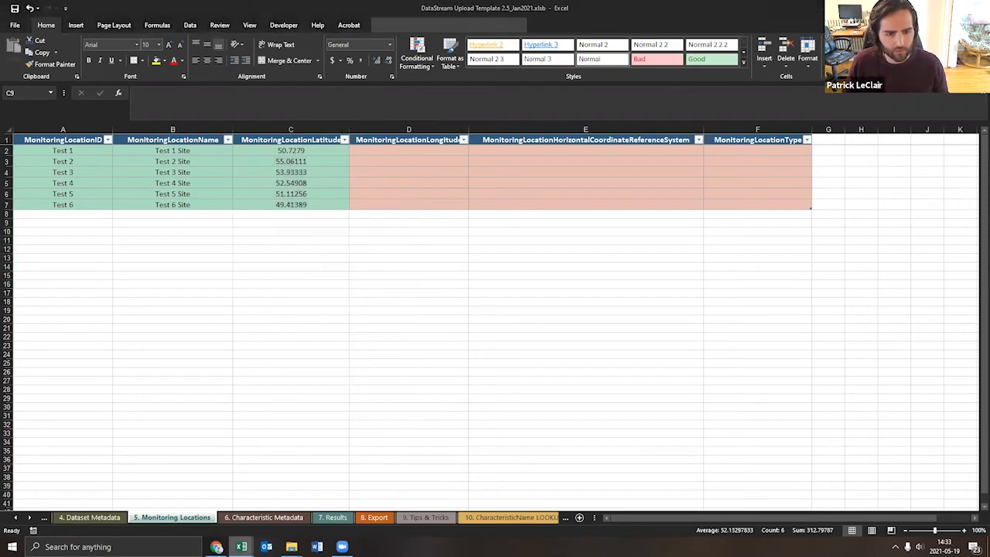
pyautogui.click(210, 510)
pyautogui.click(216, 236)
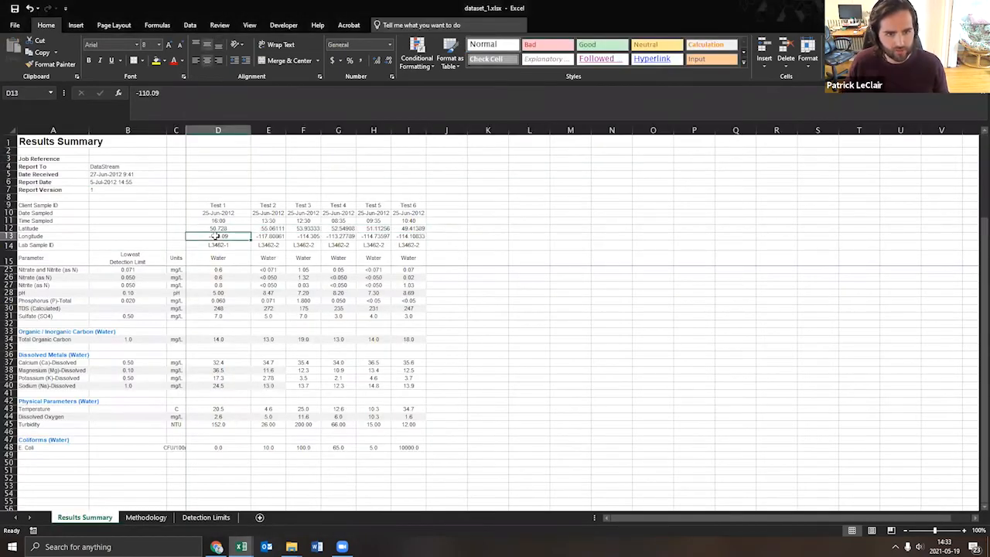
pyautogui.hotkey('ctrl', 'shift', 'Right')
pyautogui.hotkey('ctrl', 'c')
pyautogui.click(241, 547)
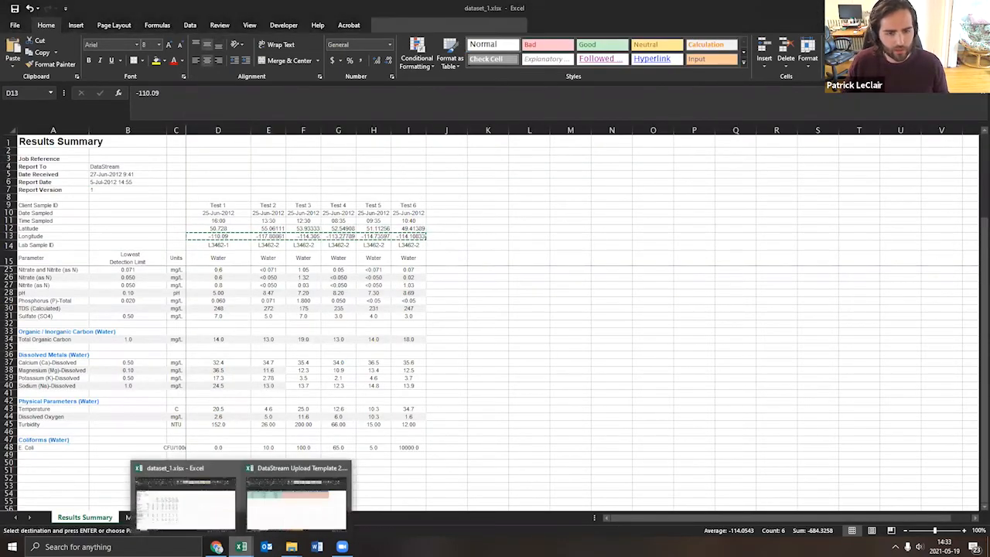
pyautogui.click(293, 502)
pyautogui.click(393, 232)
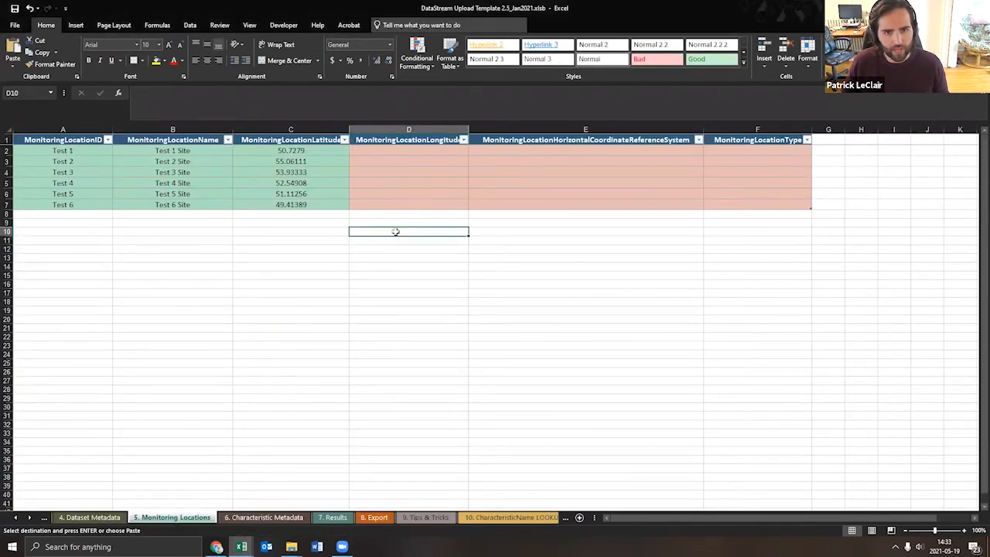
pyautogui.rightClick(395, 232)
pyautogui.click(463, 276)
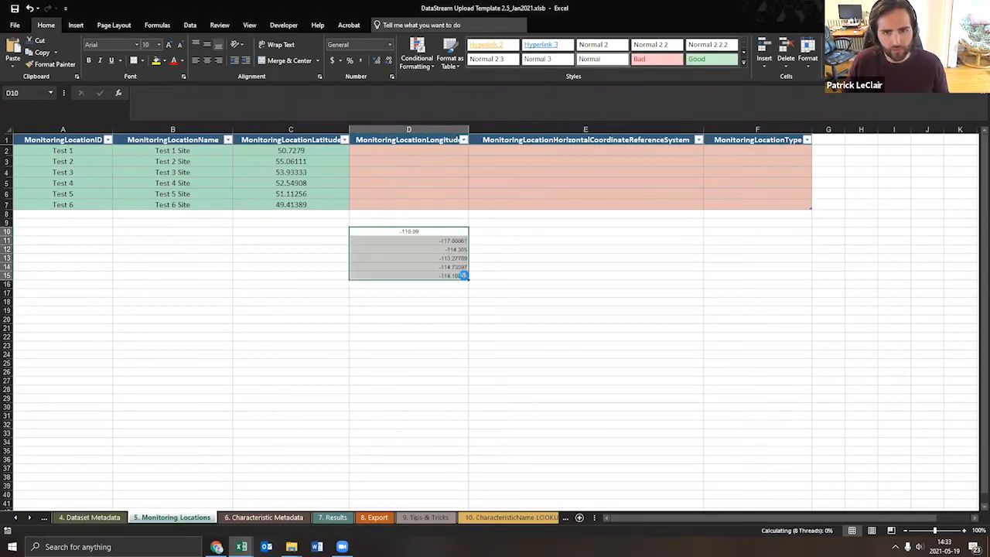
# - Copy the transposed longitudes into the MonitoringLocationLongitude column from D2 as values, and clear the temporary cells below the table
pyautogui.hotkey('ctrl', 'c')
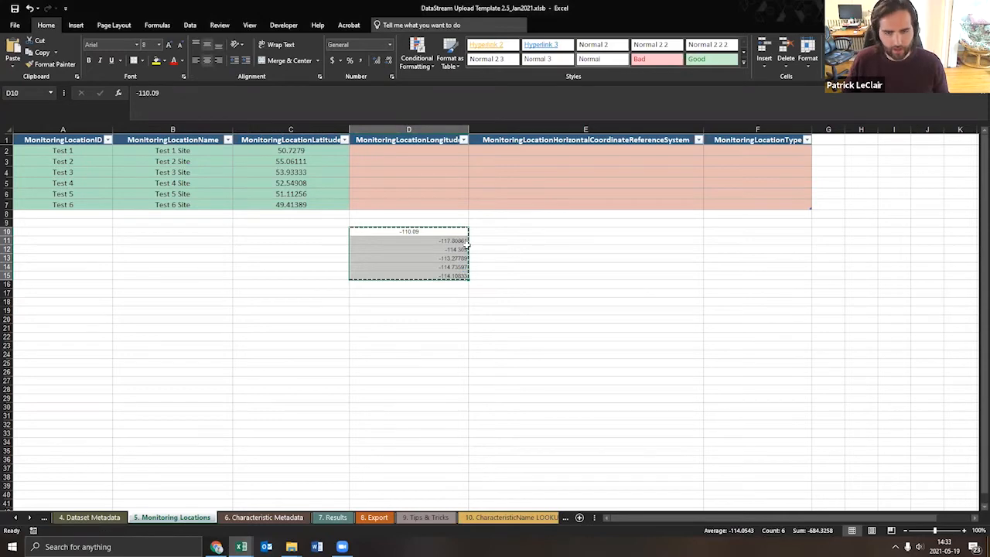
pyautogui.rightClick(427, 153)
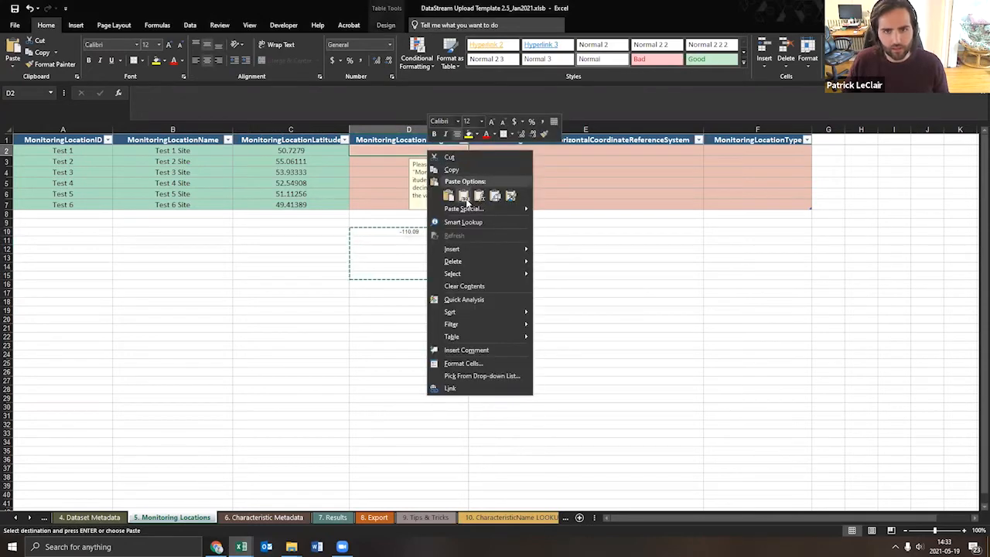
pyautogui.click(464, 198)
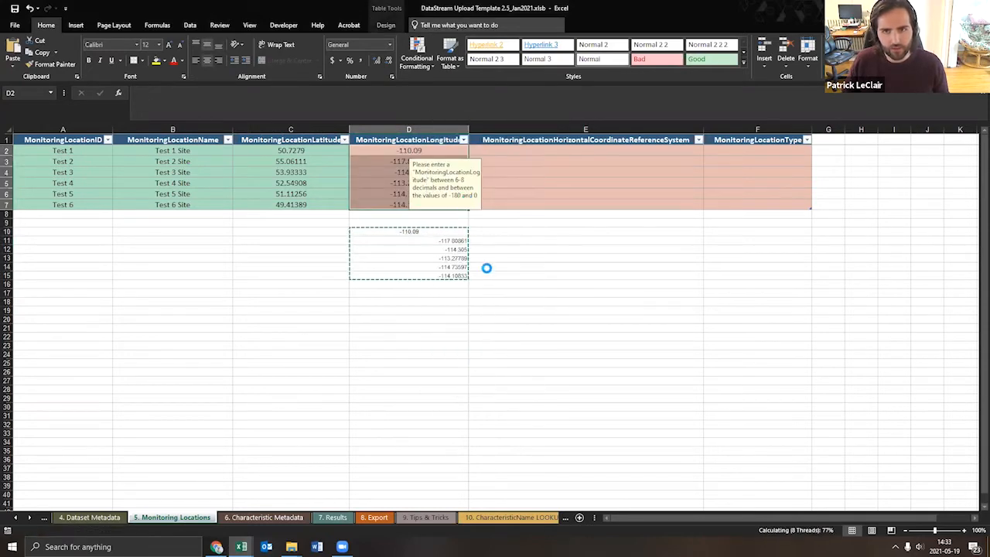
pyautogui.moveTo(411, 230); pyautogui.dragTo(451, 295)
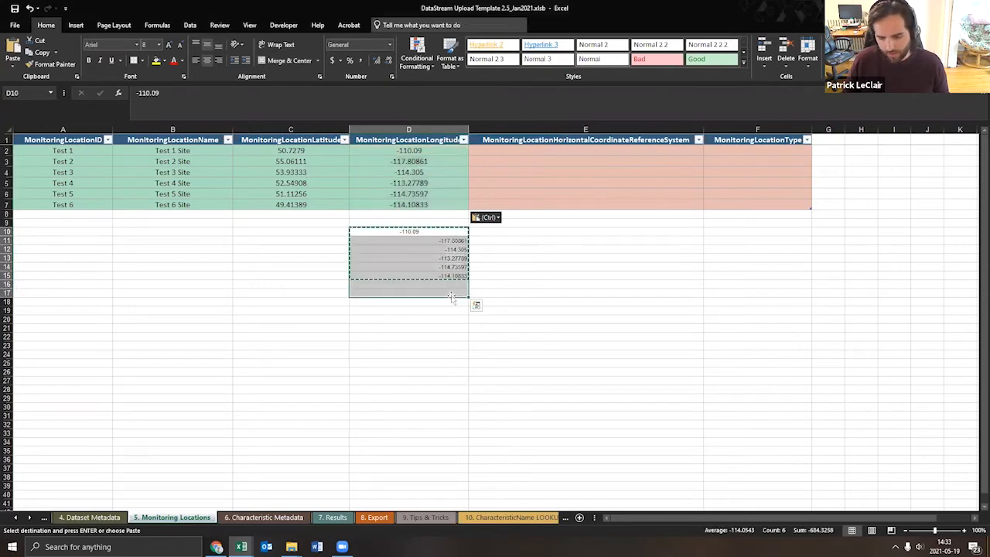
# - Set the MonitoringLocationHorizontalCoordinateReferenceSystem of Test 1 to NAD83 from the allowed values
pyautogui.click(687, 153)
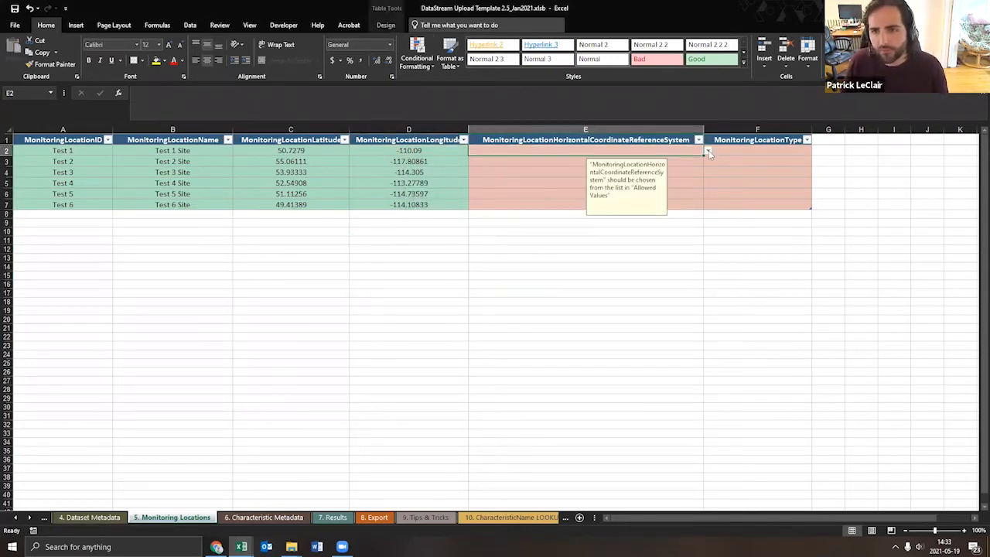
pyautogui.click(707, 152)
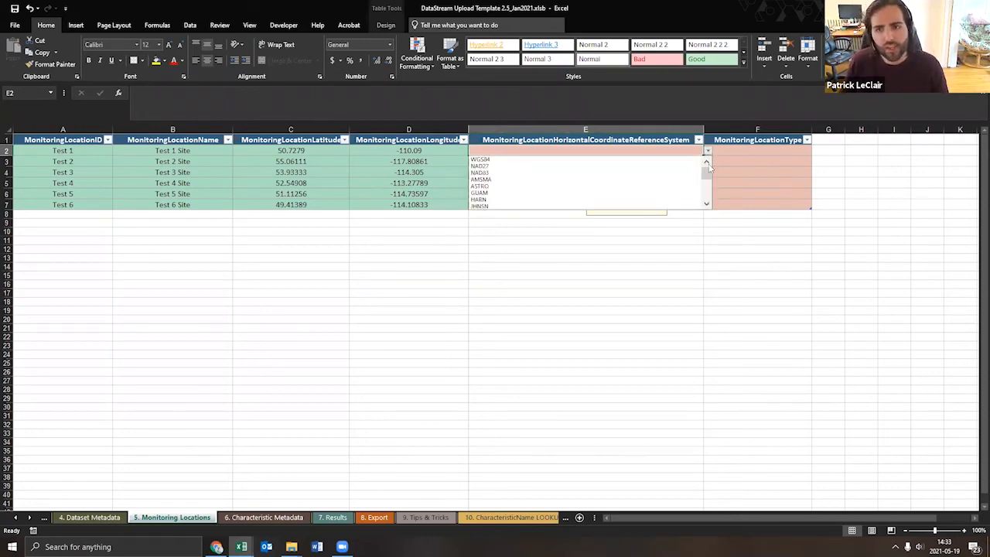
pyautogui.click(585, 172)
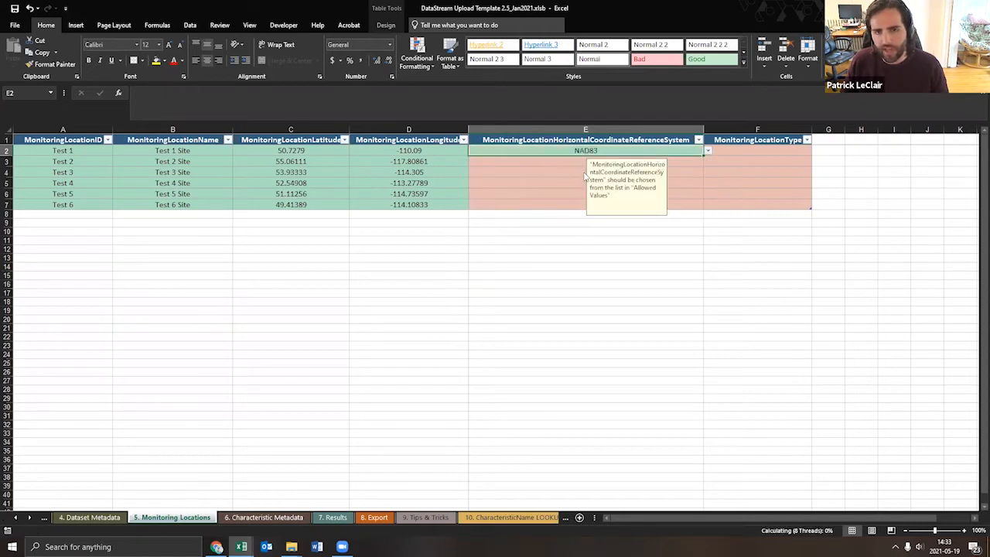
pyautogui.click(688, 160)
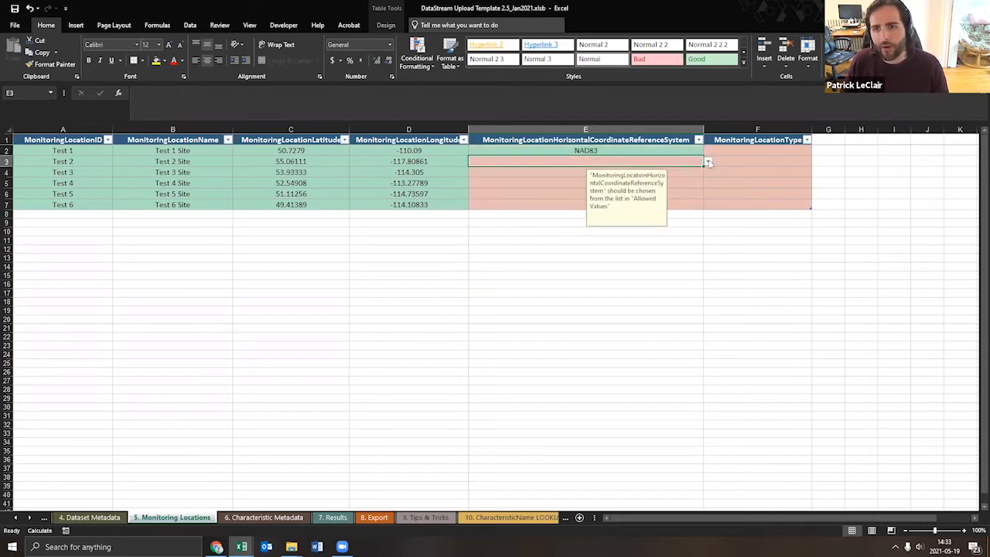
pyautogui.click(707, 162)
pyautogui.moveTo(708, 184); pyautogui.dragTo(707, 207)
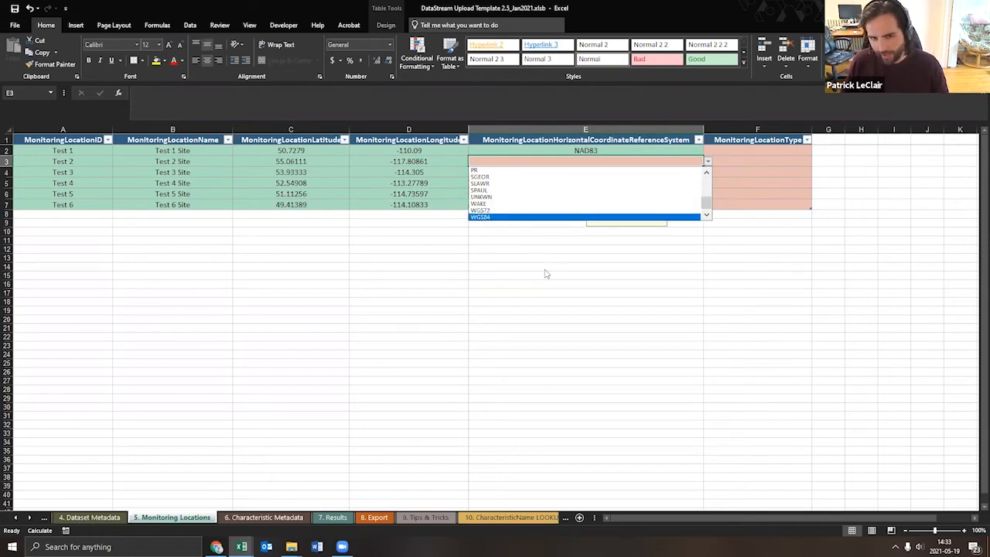
pyautogui.press('Escape')
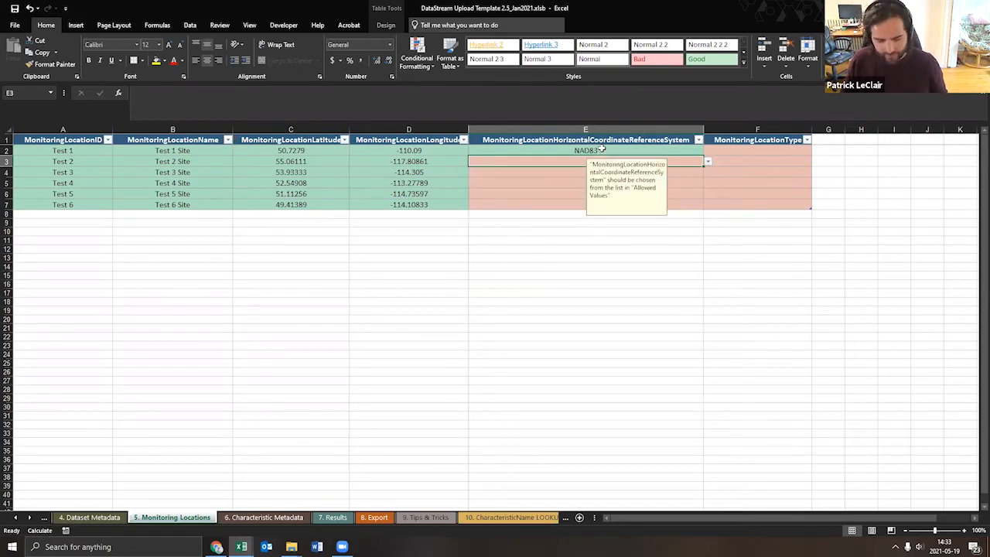
# - Copy NAD83 from E2 and paste it as values into the coordinate reference system cells E3:E7 for Test 2 to Test 6
pyautogui.click(600, 149)
pyautogui.hotkey('ctrl', 'c')
pyautogui.moveTo(587, 161); pyautogui.dragTo(563, 204)
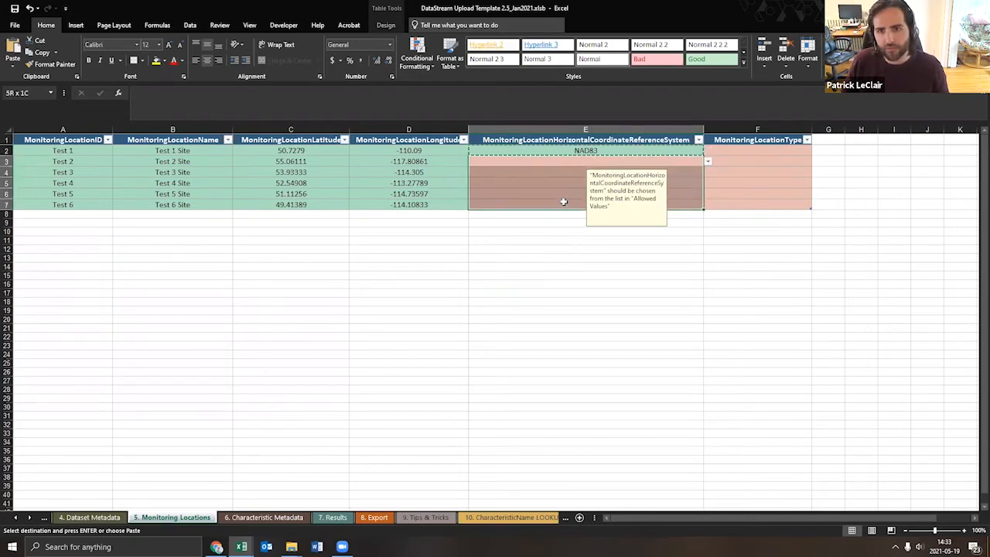
pyautogui.rightClick(563, 190)
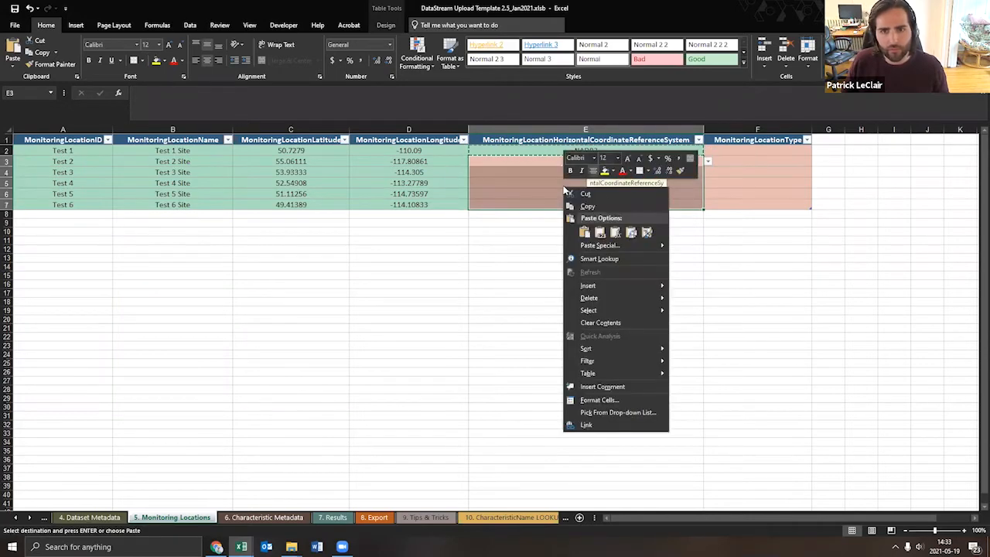
pyautogui.click(600, 231)
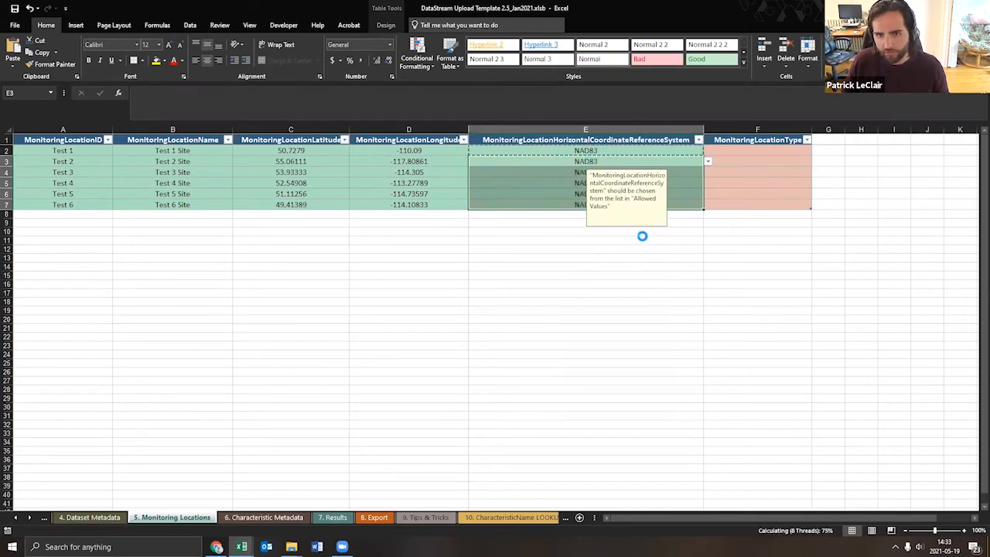
pyautogui.click(687, 230)
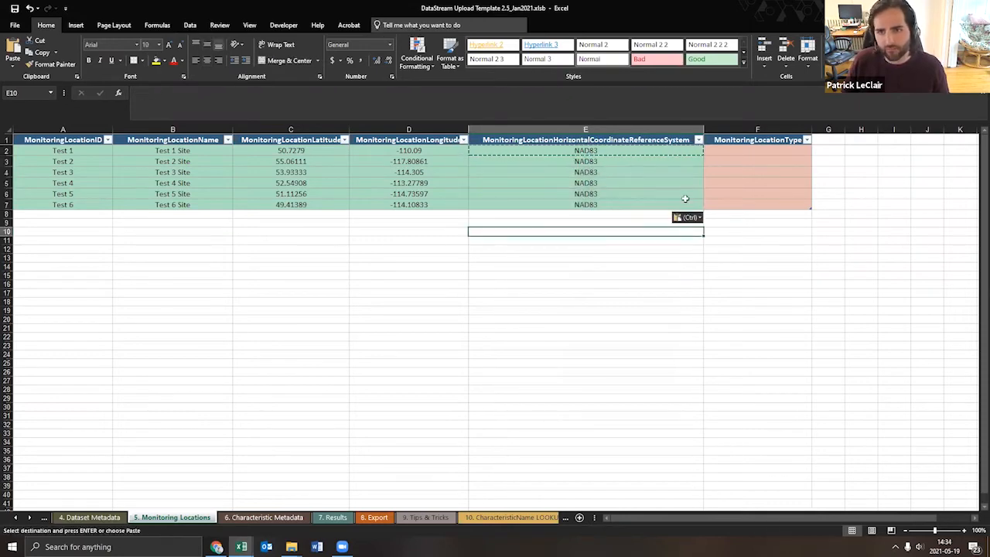
# - Set the MonitoringLocationType to Lake/Pond for Test 1 and River/Stream for Test 2
pyautogui.click(744, 152)
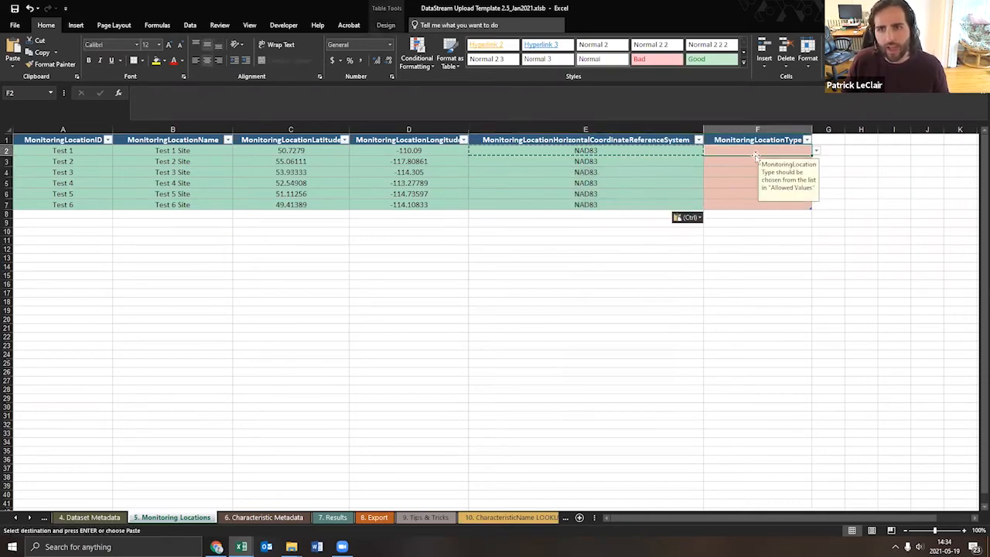
pyautogui.click(814, 152)
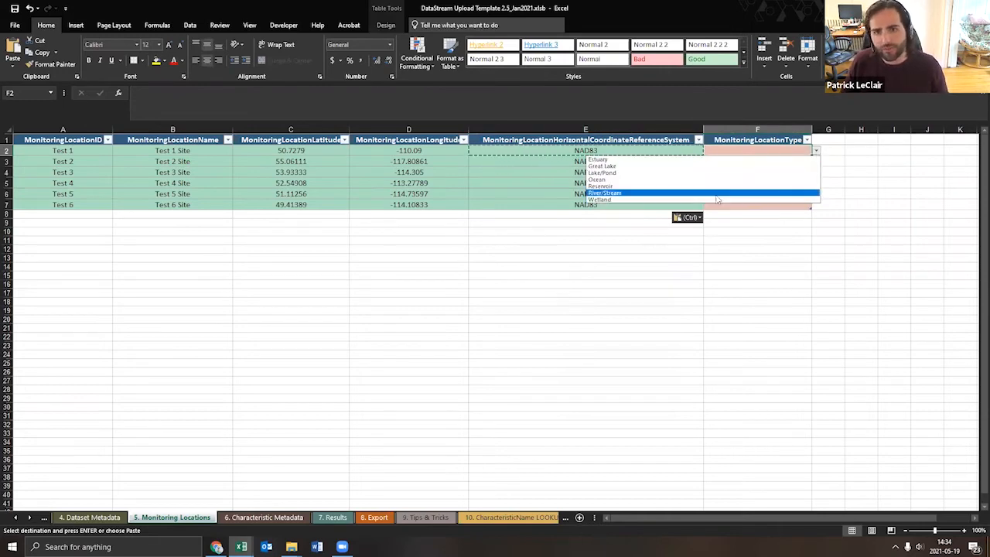
pyautogui.click(641, 173)
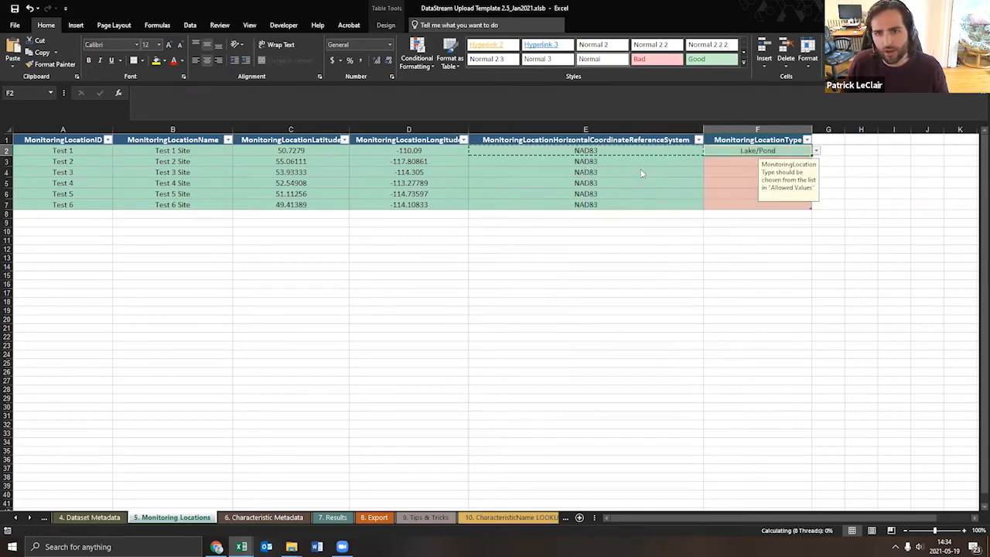
pyautogui.click(755, 160)
pyautogui.click(815, 161)
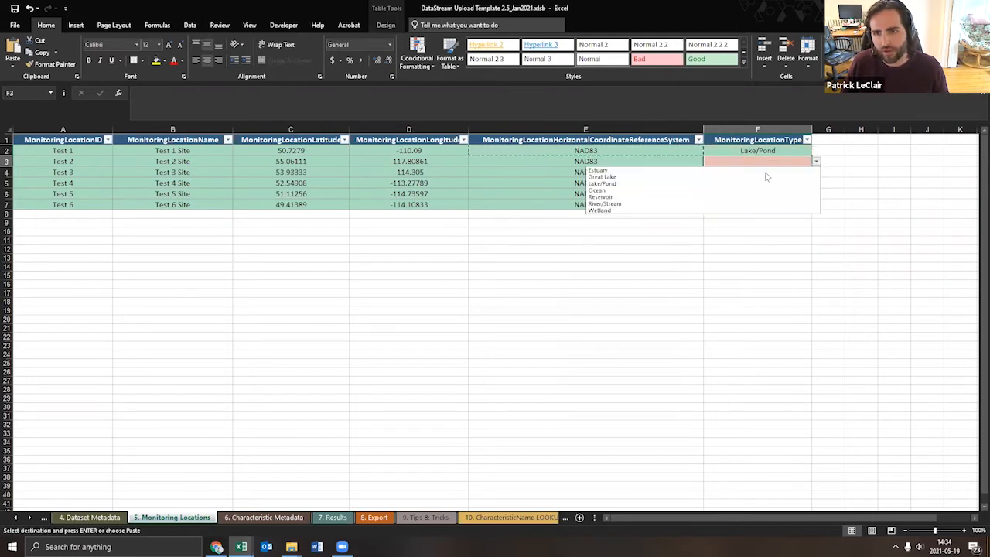
pyautogui.click(712, 204)
# - Copy the Lake/Pond and River/Stream pair in F2:F3 and paste it at F4 and F6 to complete the MonitoringLocationType column
pyautogui.moveTo(747, 151); pyautogui.dragTo(744, 163)
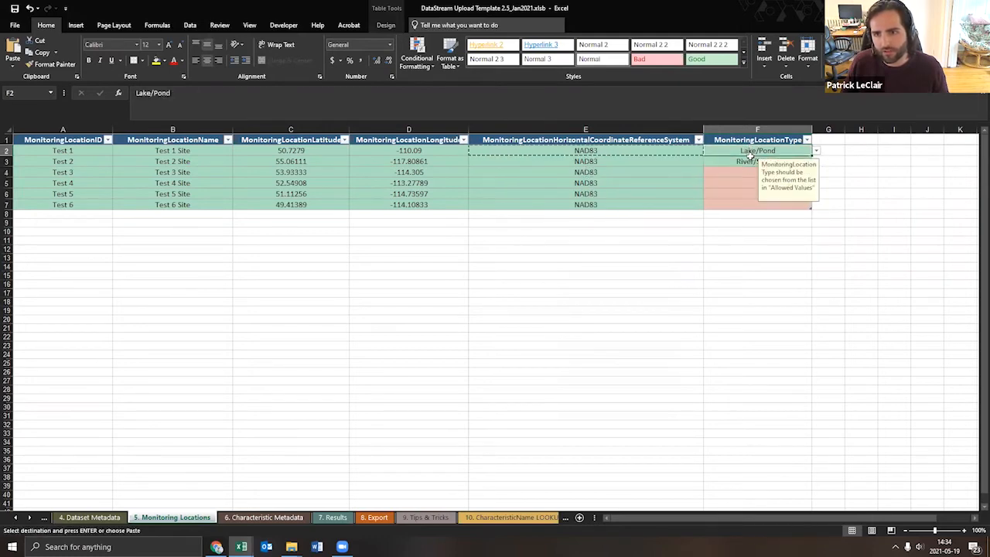
pyautogui.hotkey('ctrl', 'c')
pyautogui.rightClick(737, 172)
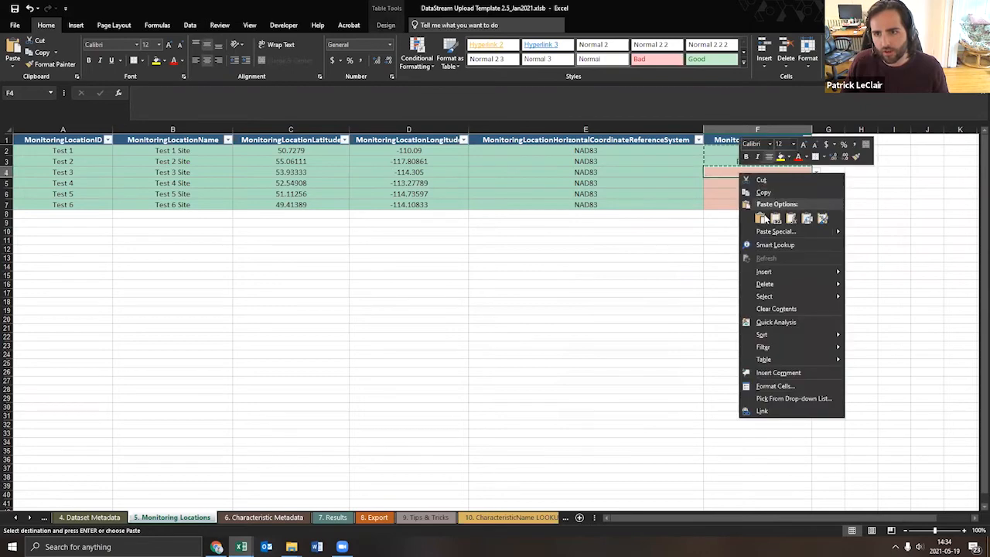
pyautogui.click(761, 218)
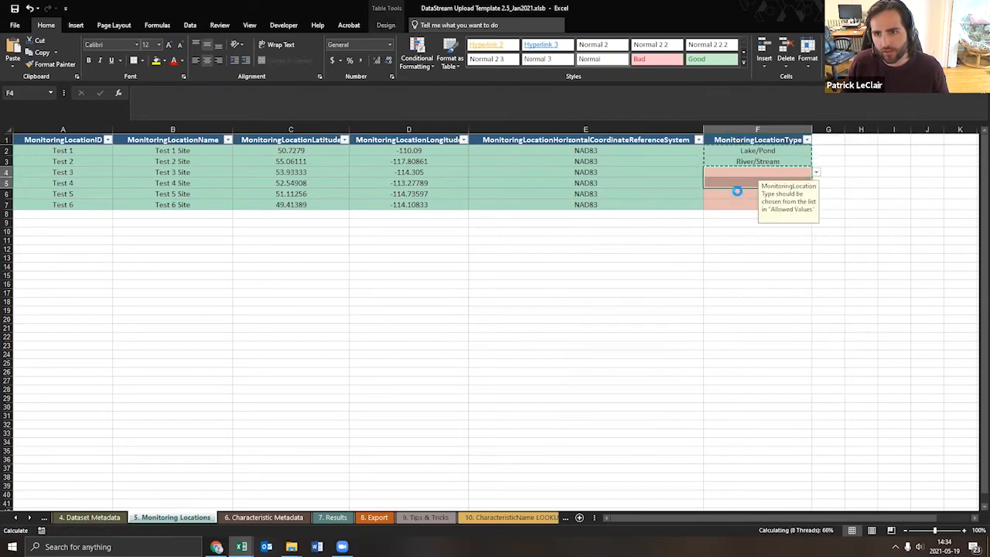
pyautogui.click(738, 198)
pyautogui.rightClick(739, 198)
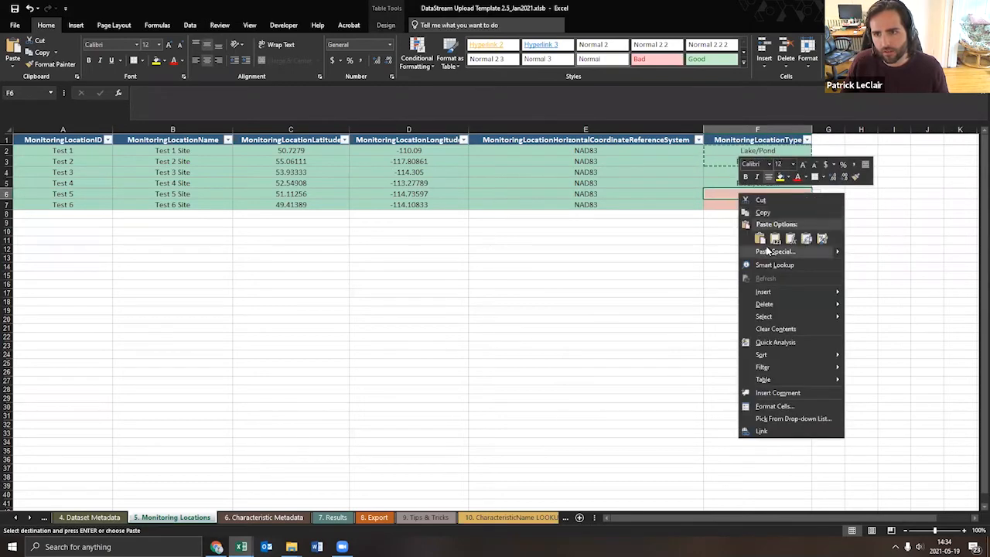
pyautogui.click(762, 236)
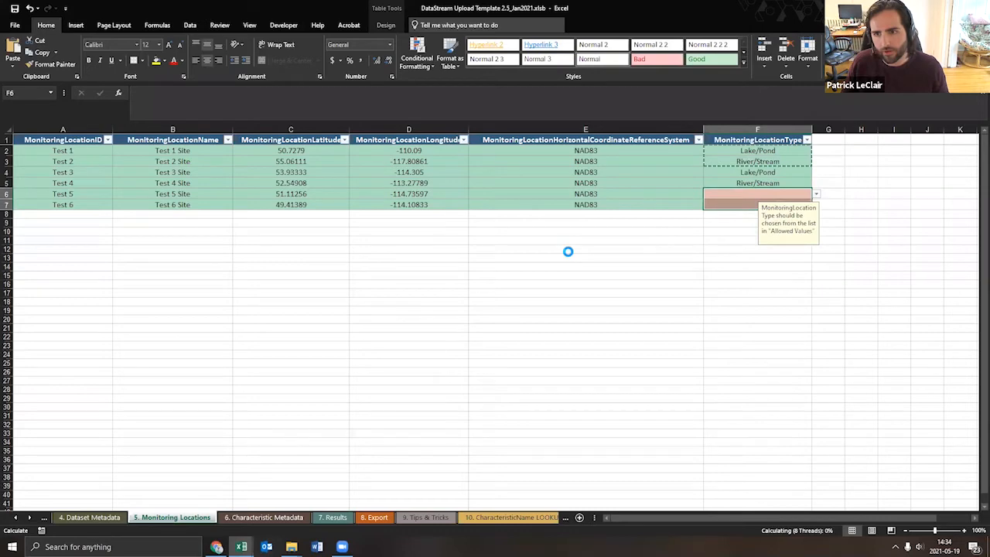
pyautogui.click(477, 255)
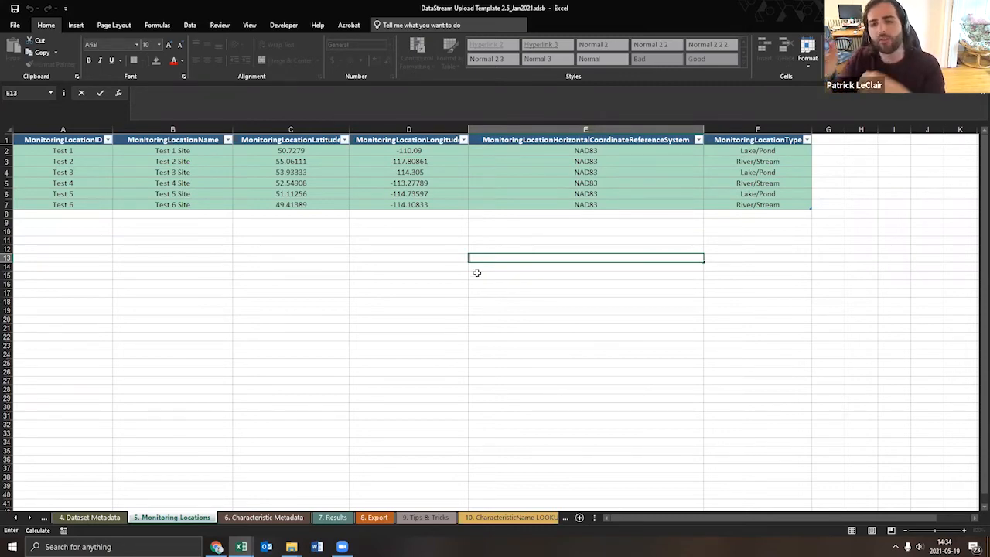
# - Add a row below the table with MonitoringLocationID "Test 7" and MonitoringLocationName "Test 7 Site"
pyautogui.click(64, 214)
pyautogui.write('Test 7')
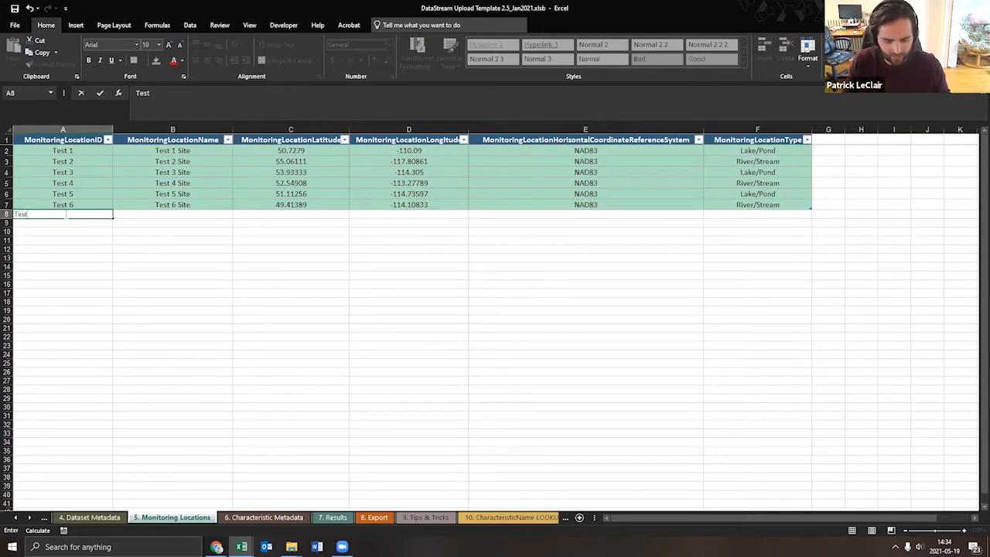
pyautogui.click(151, 217)
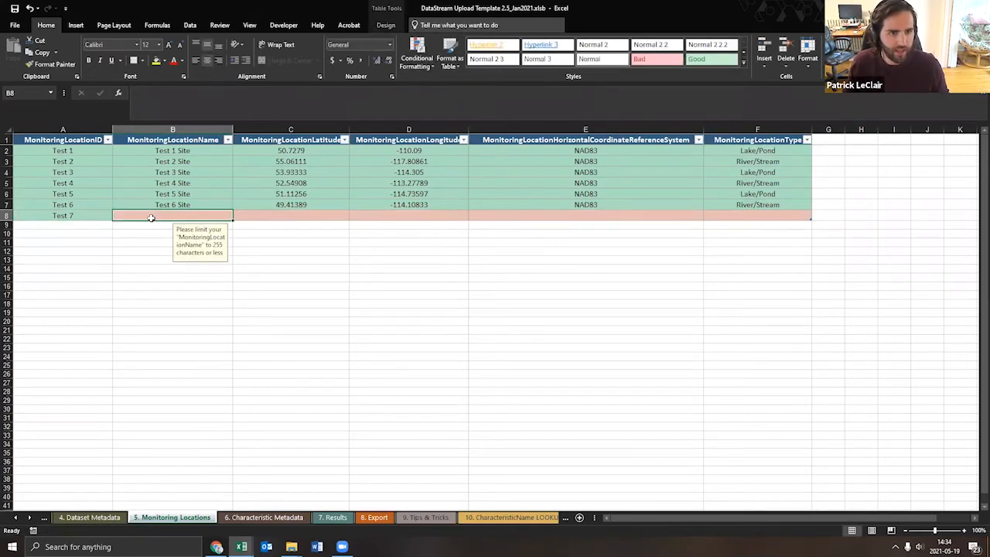
pyautogui.write('Test 7 S')
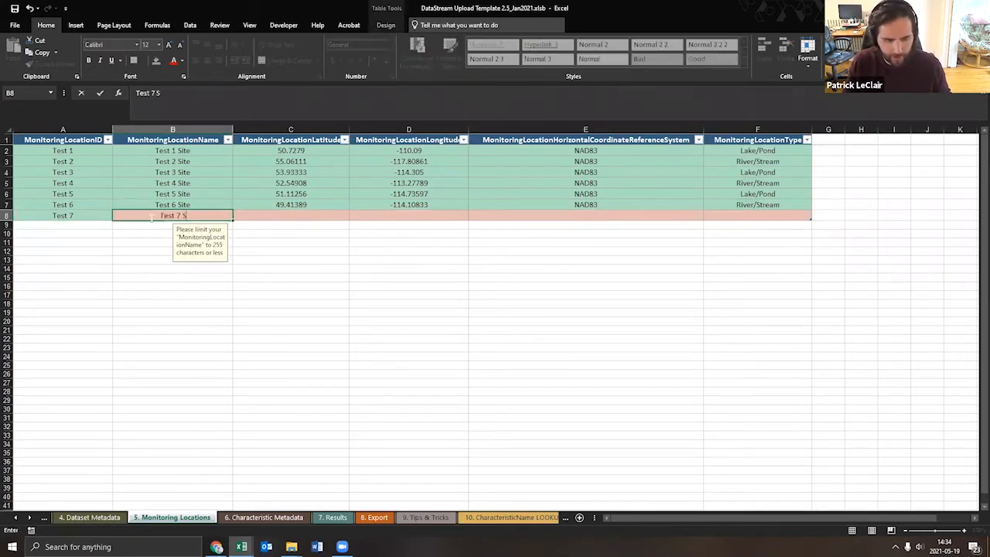
pyautogui.write('ite')
# - Enter latitude 50.52684 and longitude -111.25135 for Test 7
pyautogui.click(324, 214)
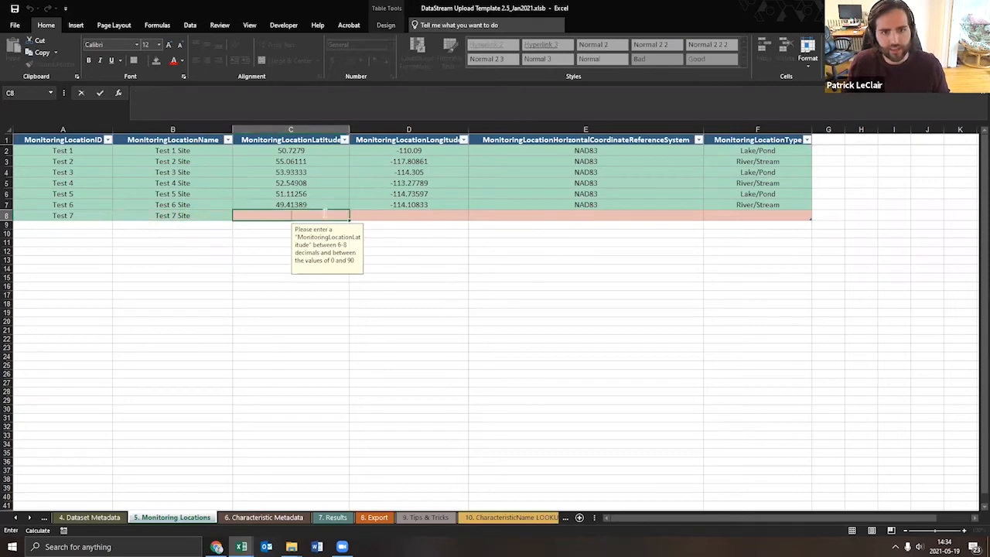
pyautogui.write('50.52684')
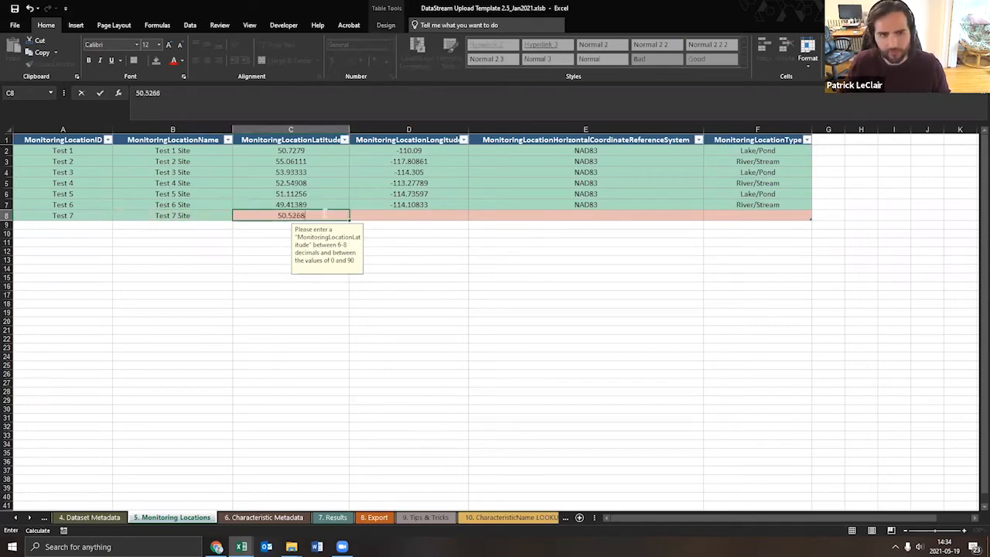
pyautogui.click(421, 215)
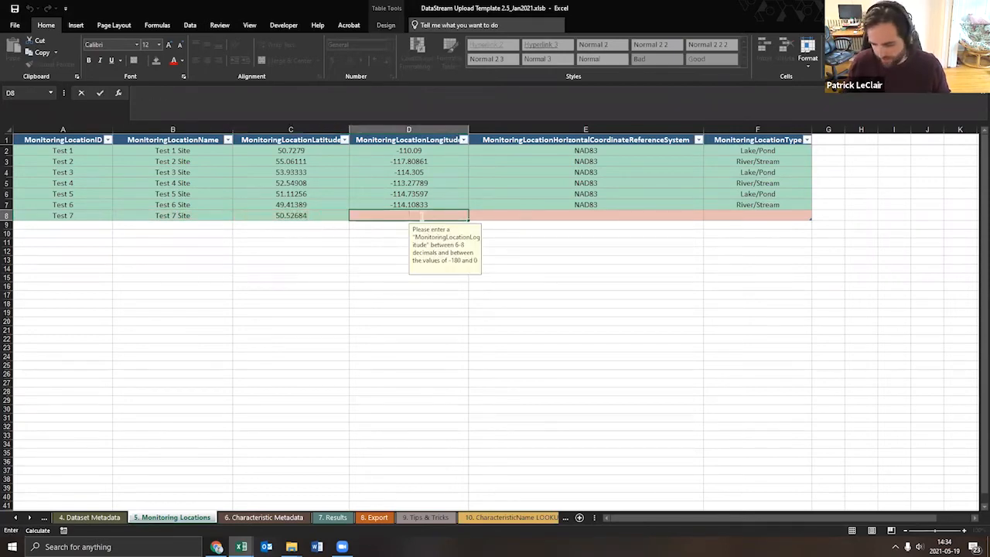
pyautogui.write('-111.25135')
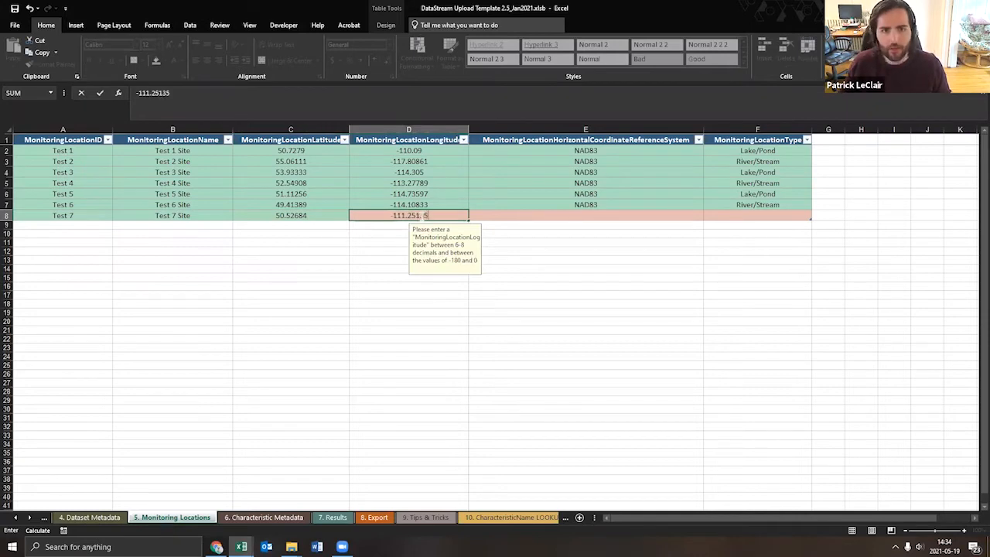
pyautogui.click(642, 205)
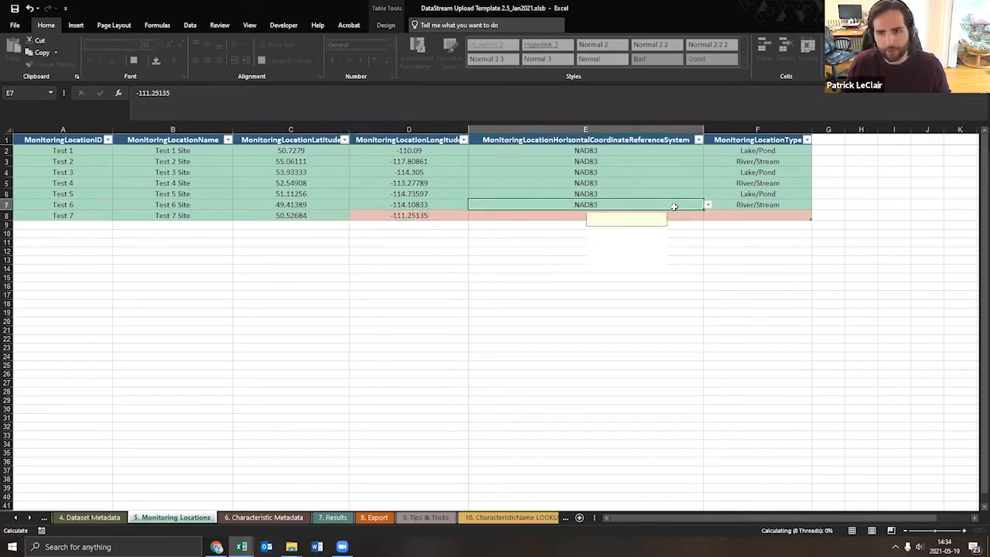
# - Copy the NAD83 and River/Stream entries of Test 6 and paste them into the same columns of the Test 7 row
pyautogui.moveTo(705, 204); pyautogui.dragTo(686, 206)
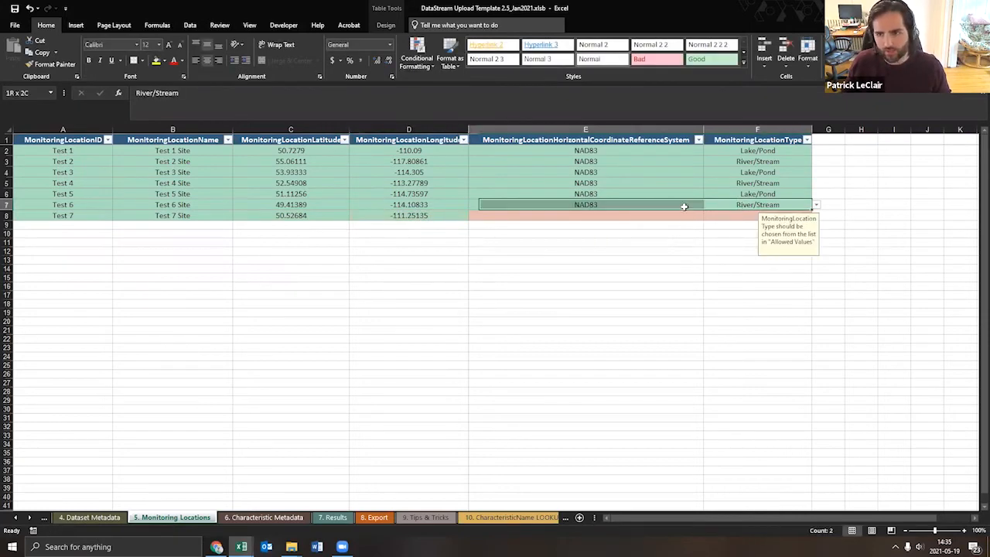
pyautogui.hotkey('ctrl', 'c')
pyautogui.rightClick(644, 216)
pyautogui.click(682, 259)
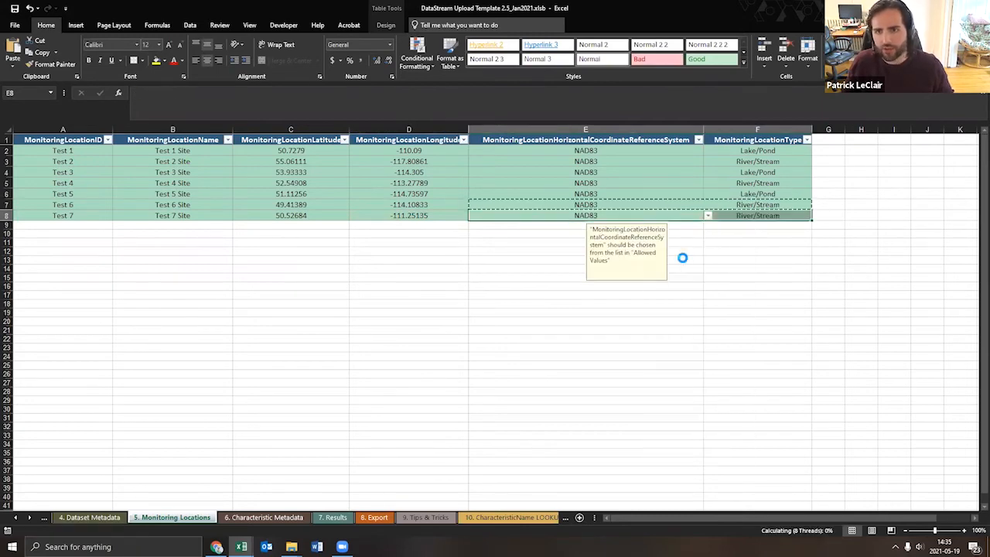
pyautogui.click(340, 274)
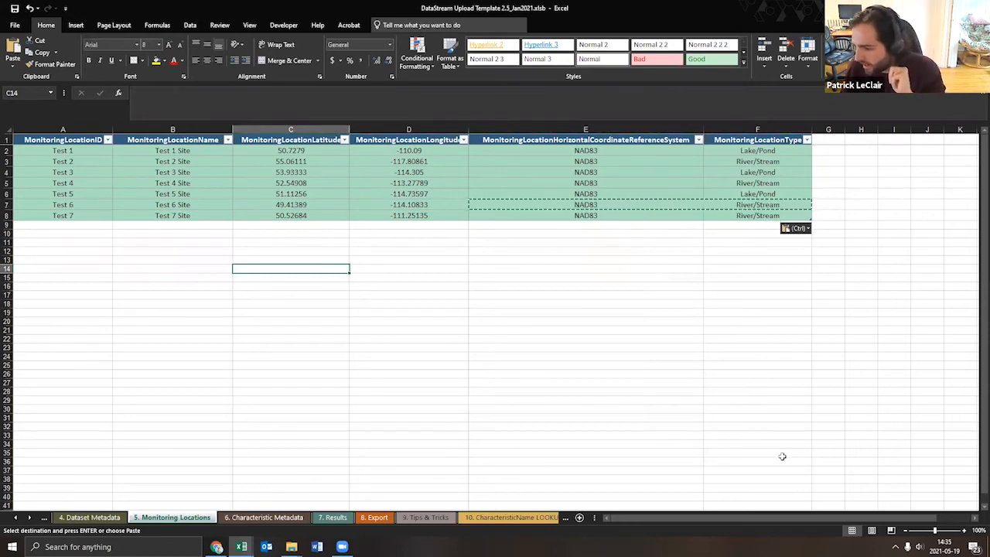
# - Open the Characteristic Metadata sheet and show its first columns, starting from CharacteristicID
pyautogui.click(964, 531)
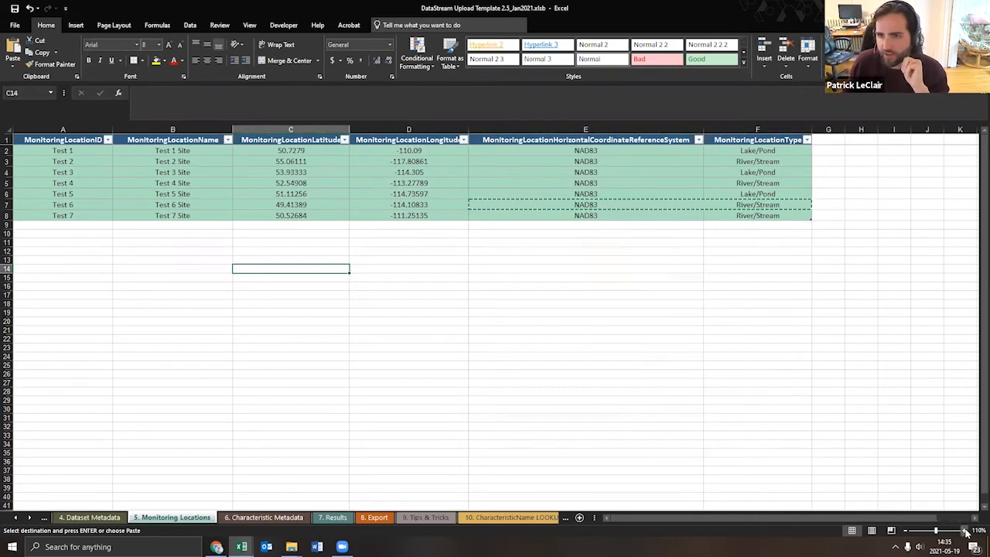
pyautogui.click(964, 530)
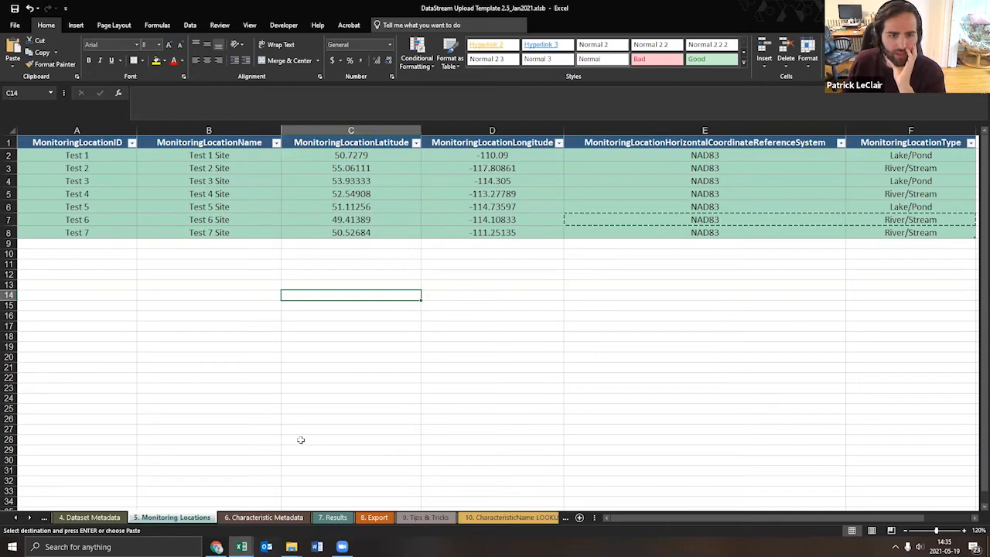
pyautogui.click(256, 518)
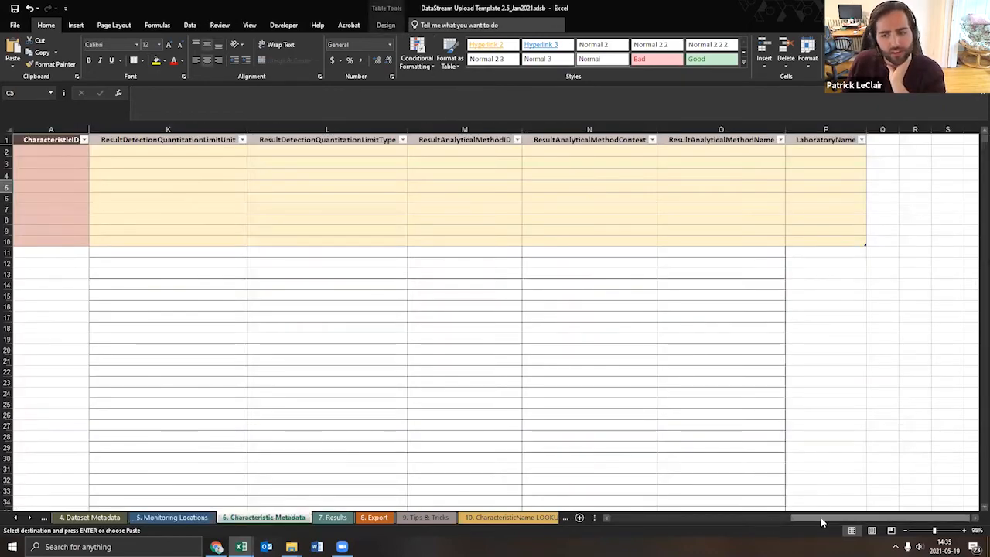
pyautogui.moveTo(800, 518); pyautogui.dragTo(562, 525)
pyautogui.click(268, 332)
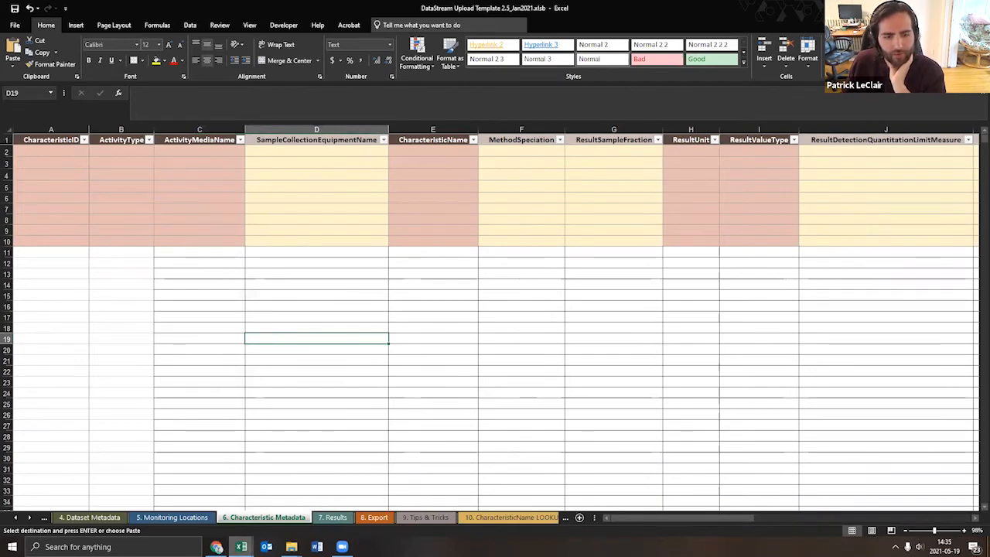
# - Switch to dataset_1.xlsx and copy the Anions and Nutrients parameter names in A18:A31 of the Results Summary
pyautogui.moveTo(242, 547)
pyautogui.click(177, 503)
pyautogui.click(218, 309)
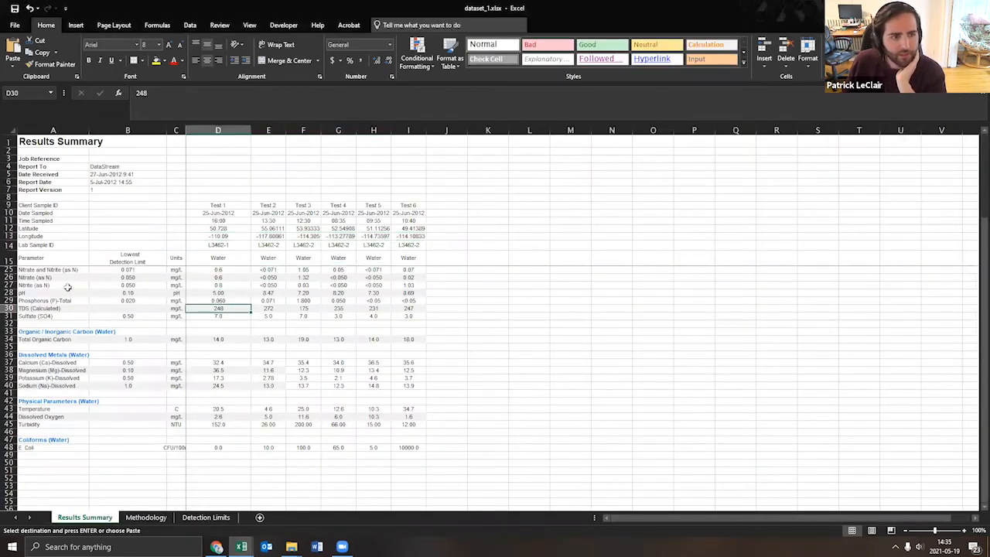
pyautogui.click(55, 270)
pyautogui.scroll(3, 65, 317)
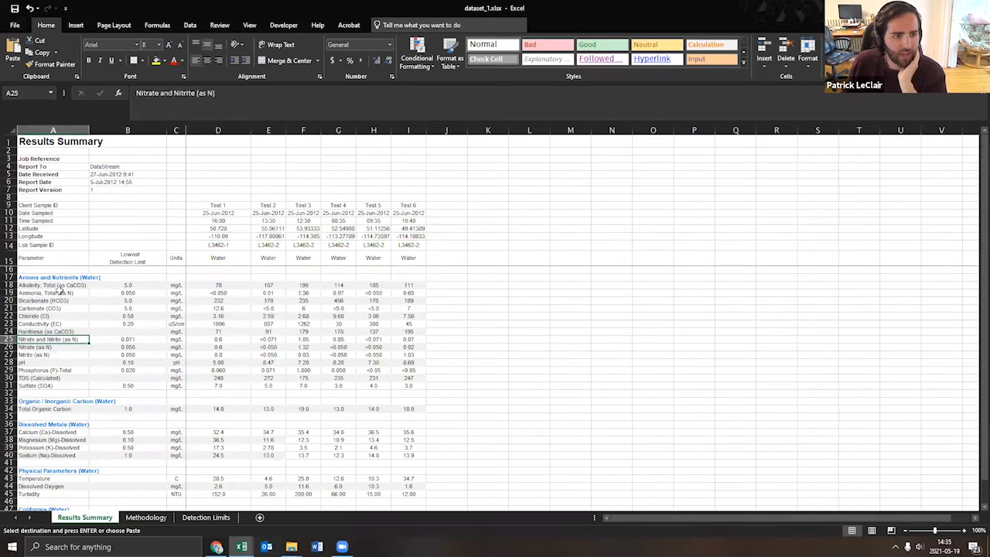
pyautogui.moveTo(60, 286); pyautogui.dragTo(61, 391)
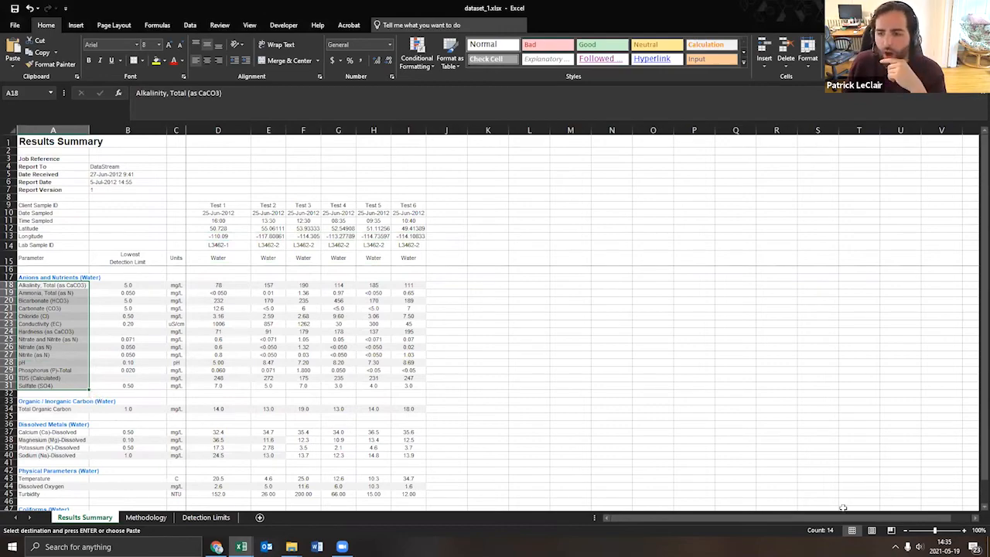
pyautogui.click(965, 530)
pyautogui.click(965, 531)
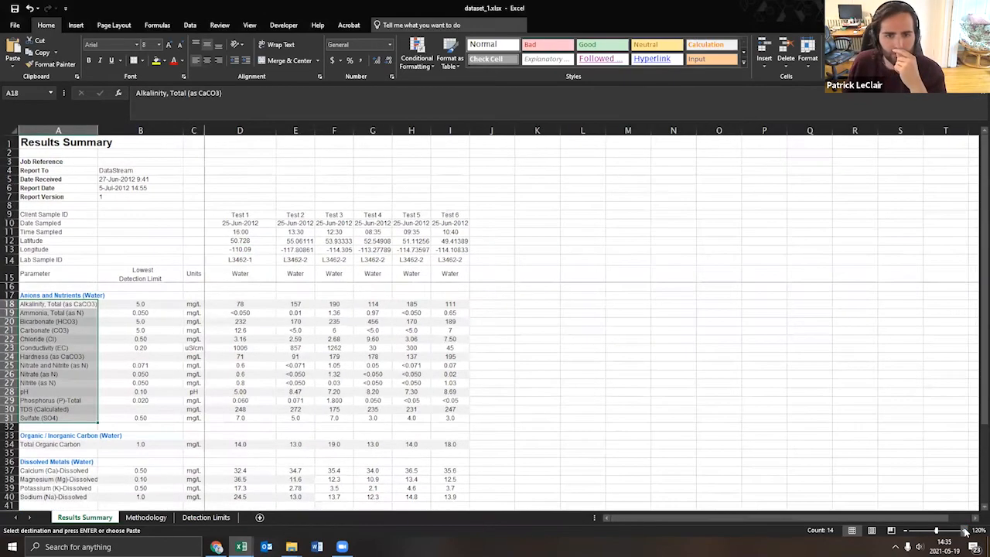
pyautogui.click(964, 531)
pyautogui.click(964, 531)
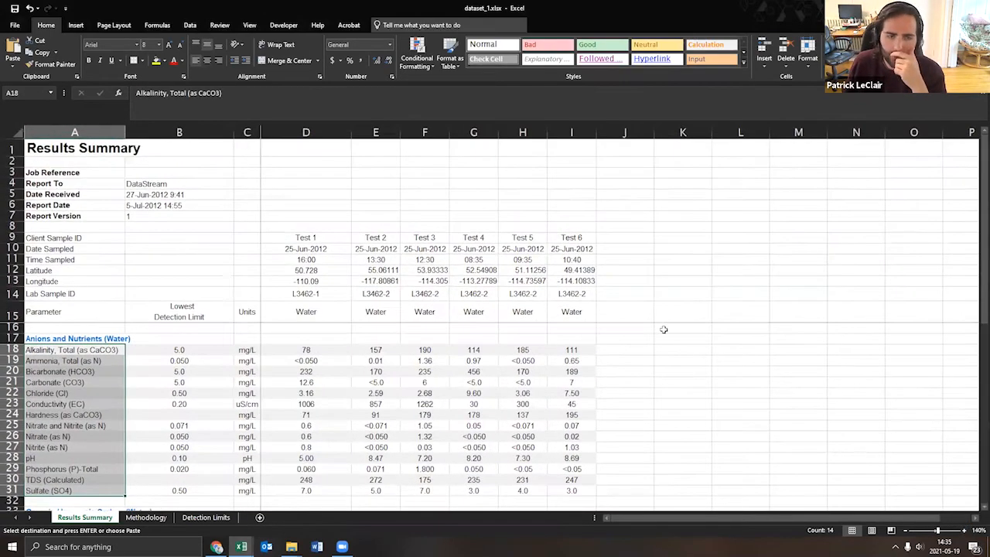
pyautogui.click(99, 372)
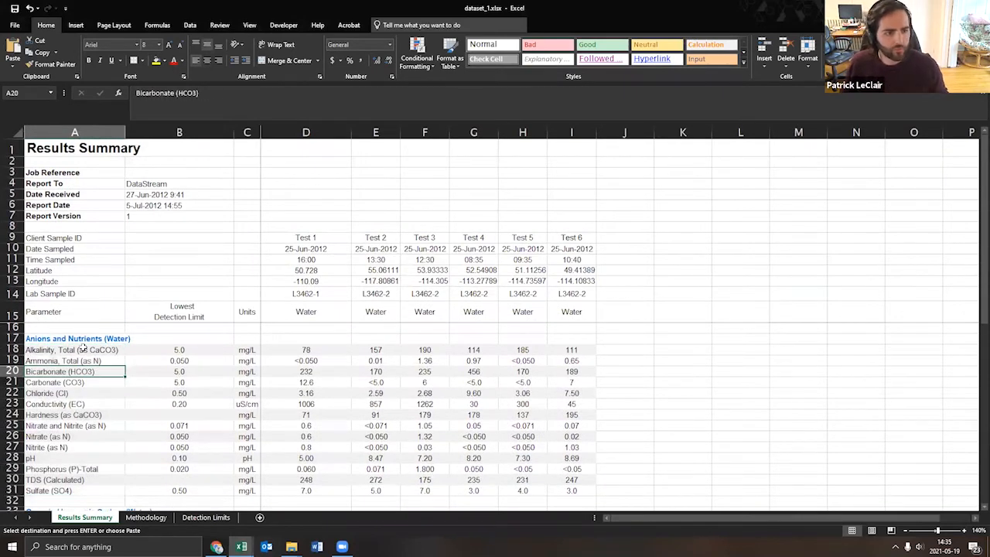
pyautogui.moveTo(83, 350); pyautogui.dragTo(88, 486)
pyautogui.hotkey('ctrl', 'c')
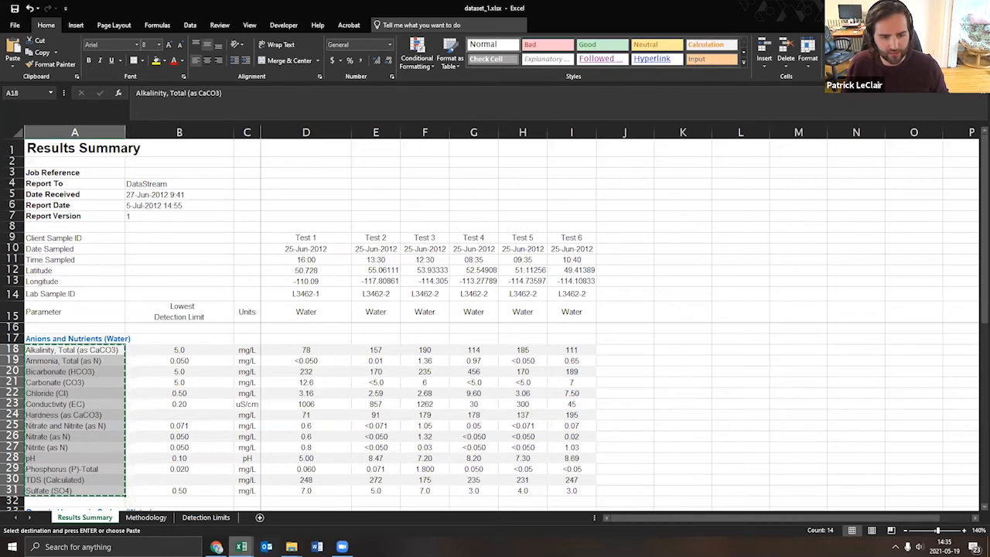
# - Paste the copied parameter names into the CharacteristicID column of the upload template's Characteristic Metadata sheet, starting at A2
pyautogui.moveTo(241, 546)
pyautogui.click(298, 499)
pyautogui.click(64, 150)
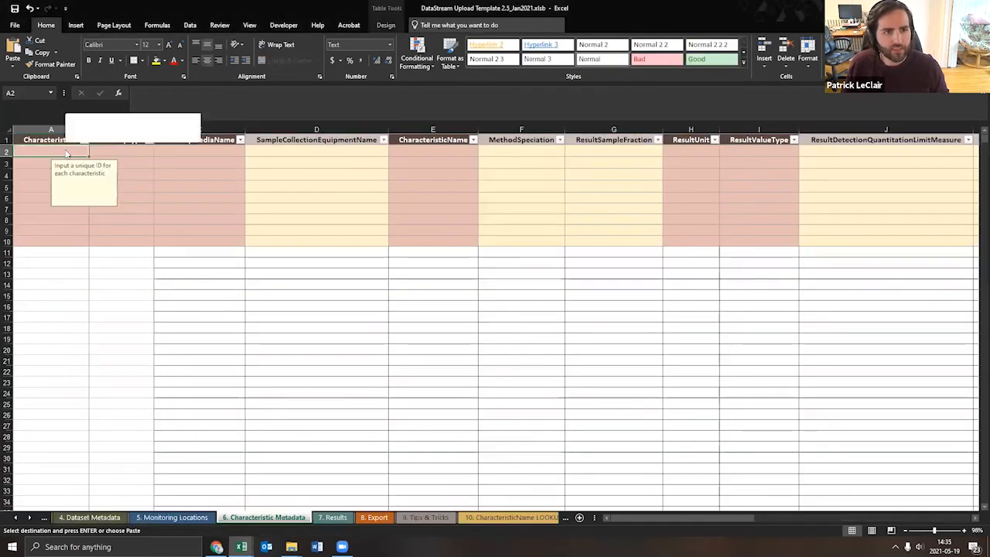
pyautogui.rightClick(65, 150)
pyautogui.click(102, 195)
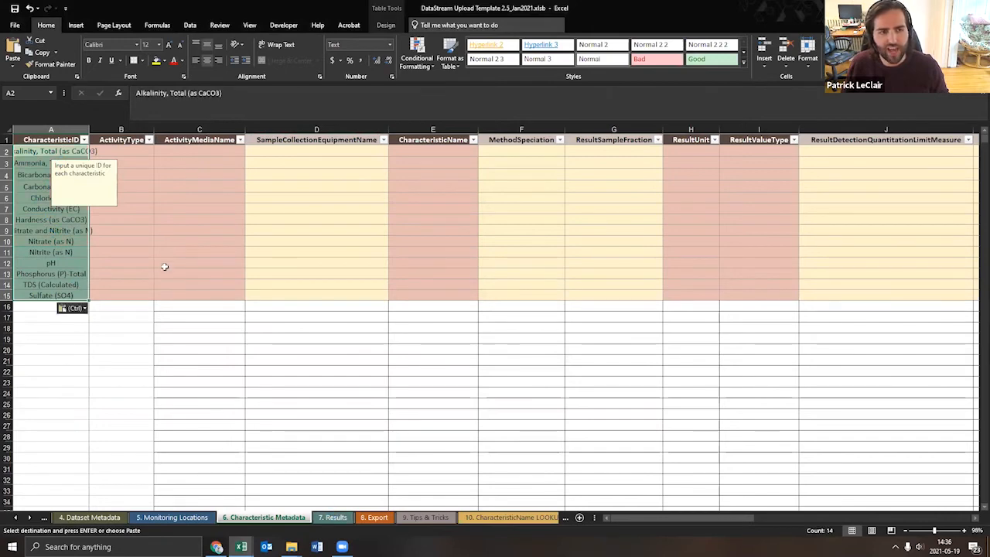
# - Widen the CharacteristicID column to fit the full parameter names
pyautogui.click(146, 358)
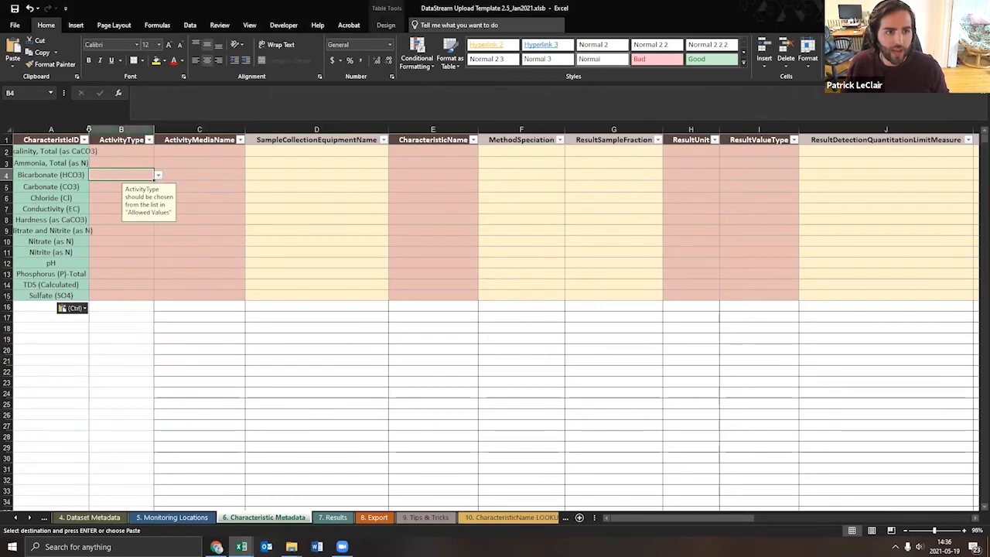
pyautogui.click(88, 129)
pyautogui.click(104, 176)
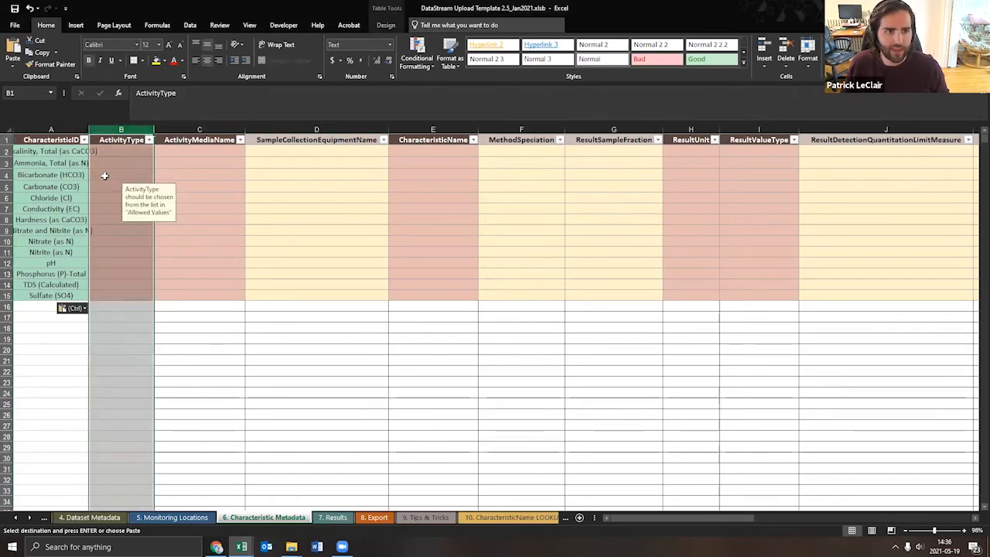
pyautogui.click(85, 125)
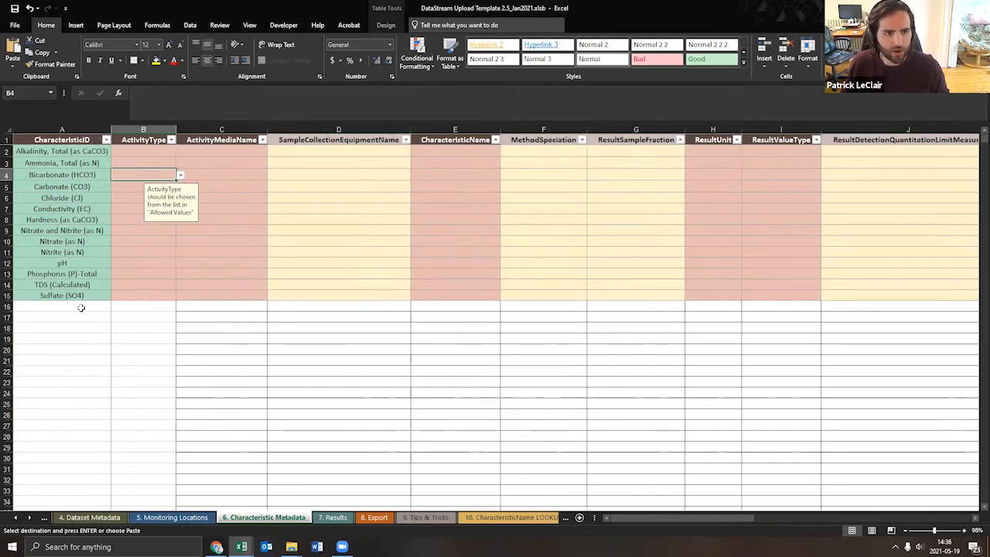
# - Add a new CharacteristicID "Temp" in A16, directly below Sulfate (SO4)
pyautogui.doubleClick(80, 308)
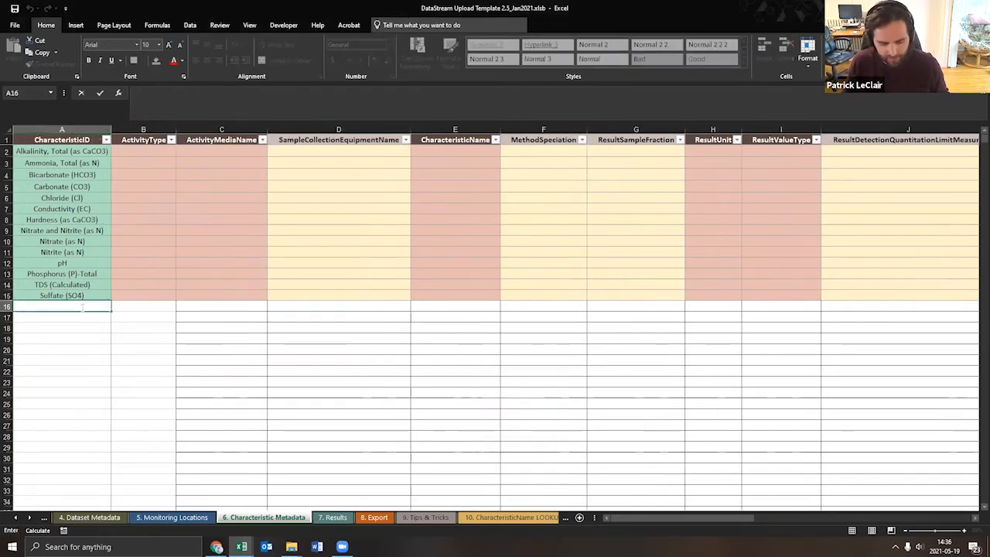
pyautogui.write('Temp')
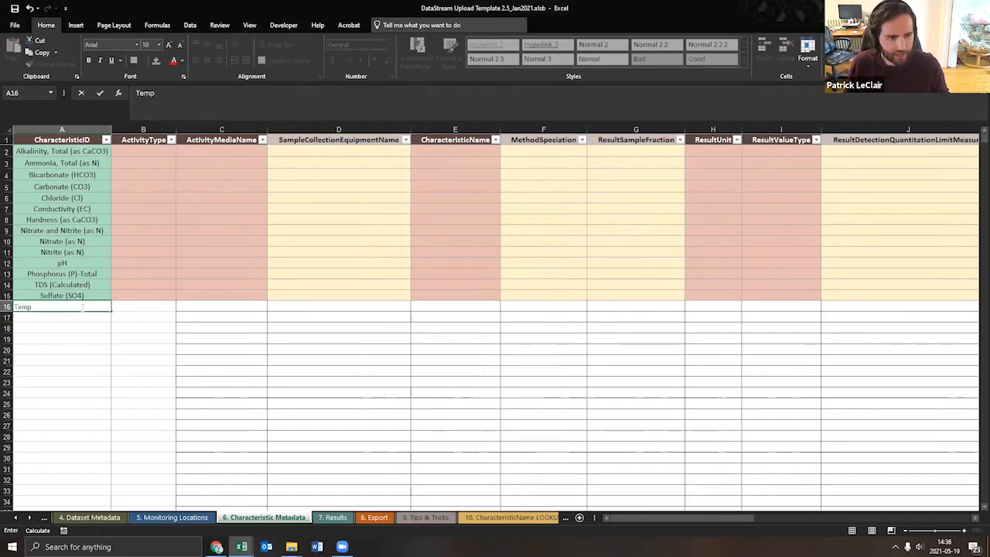
pyautogui.click(136, 304)
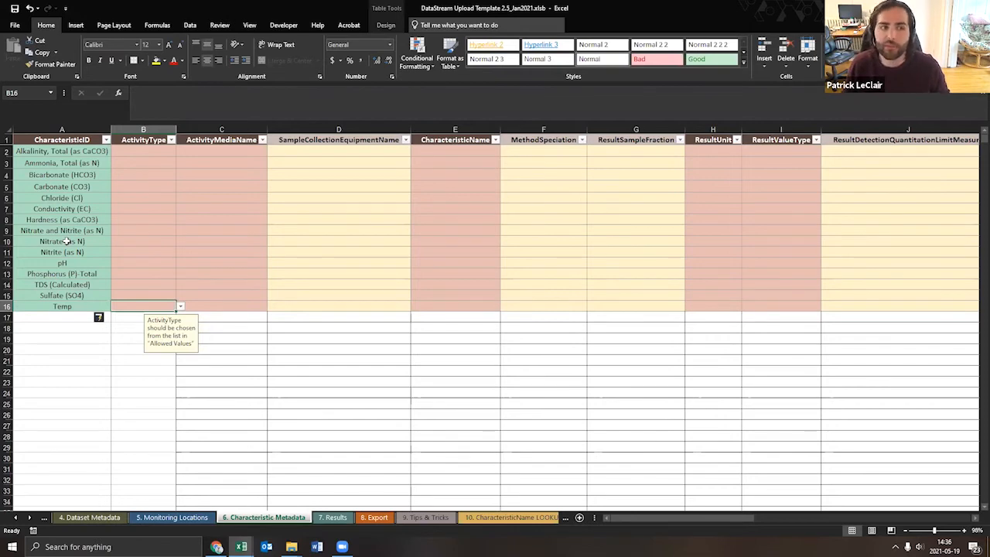
# - Enter a duplicate CharacteristicID "Temp" in A17 and accept it despite the uniqueness rule
pyautogui.click(71, 319)
pyautogui.write('Temp')
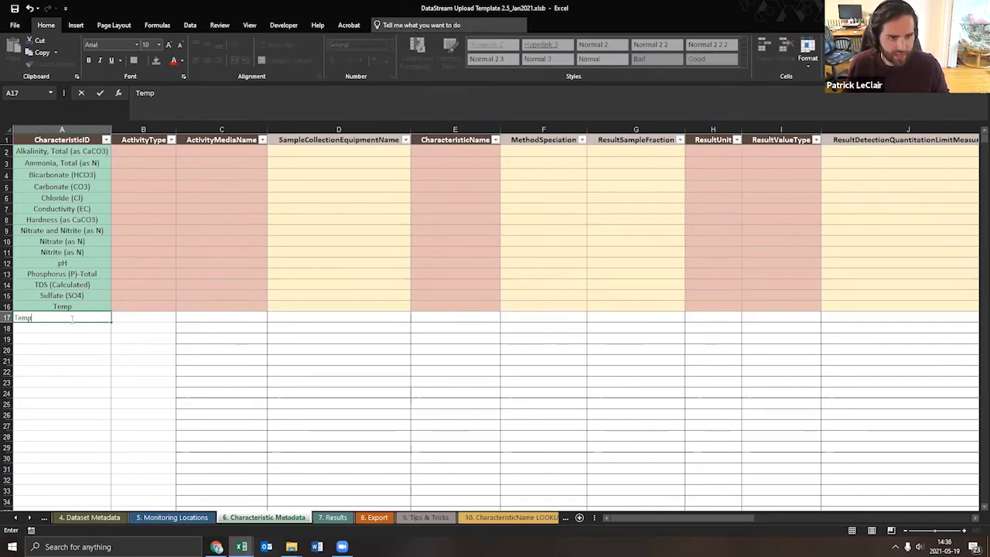
pyautogui.press('Return')
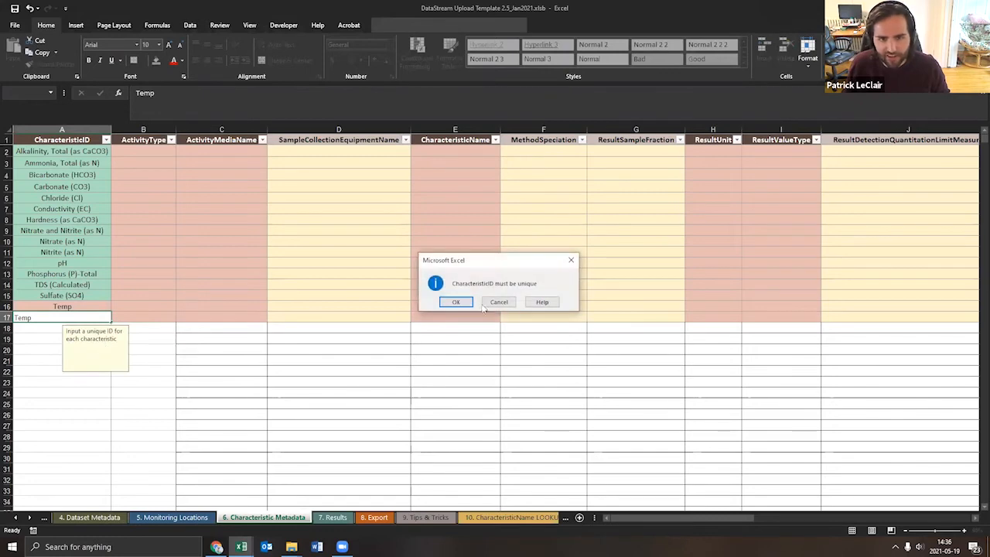
pyautogui.click(456, 300)
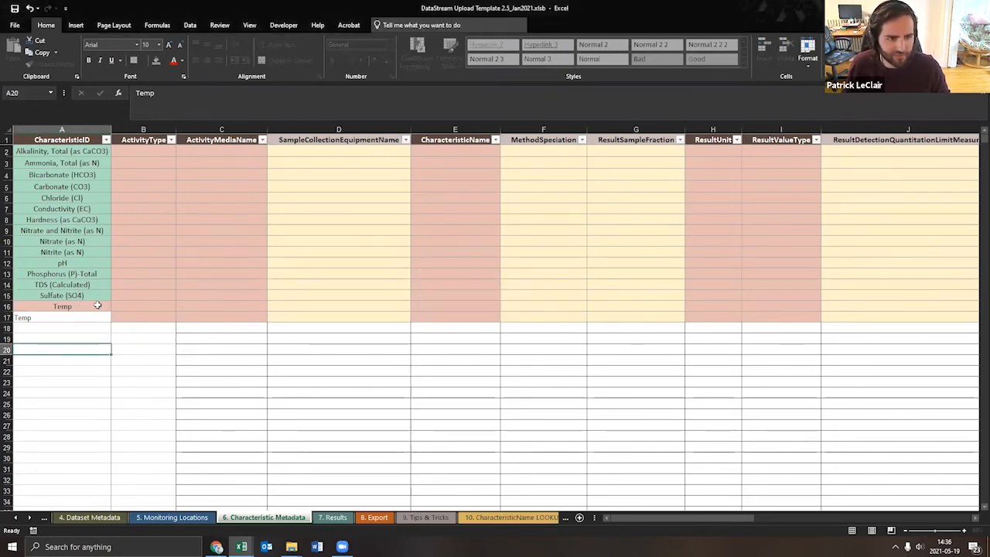
# - Change the CharacteristicID in A16 to "Temp (deg C)"
pyautogui.doubleClick(97, 305)
pyautogui.write('(')
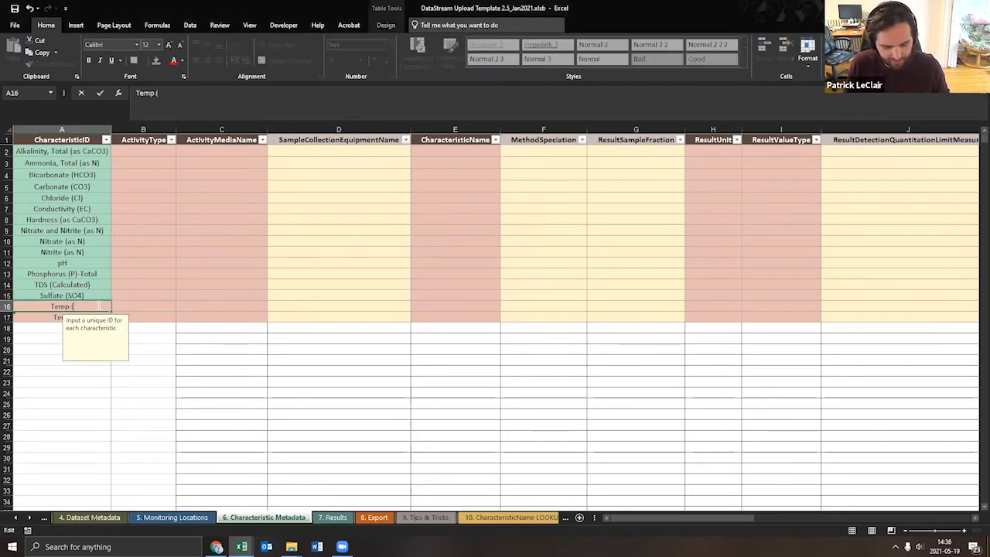
pyautogui.write('deg C)')
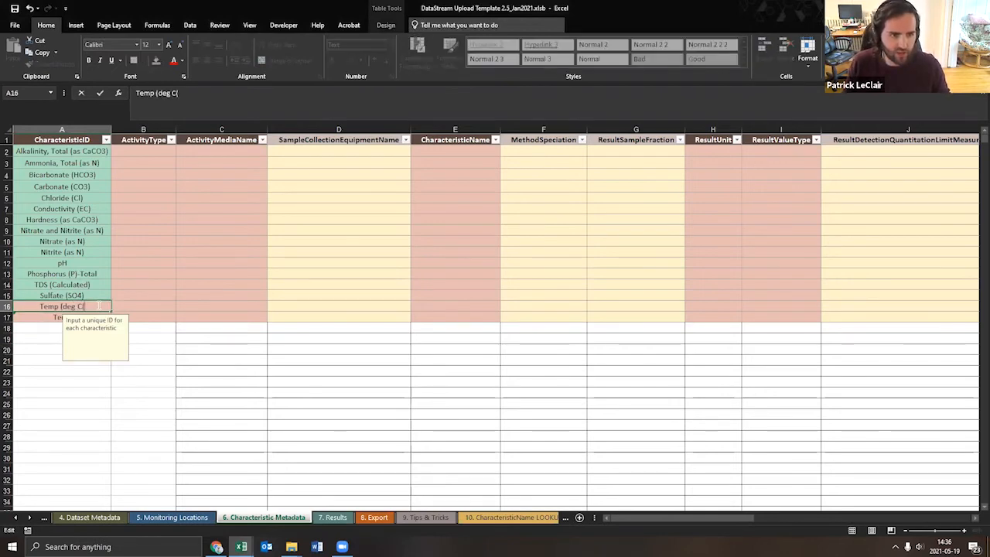
pyautogui.press('BackSpace')
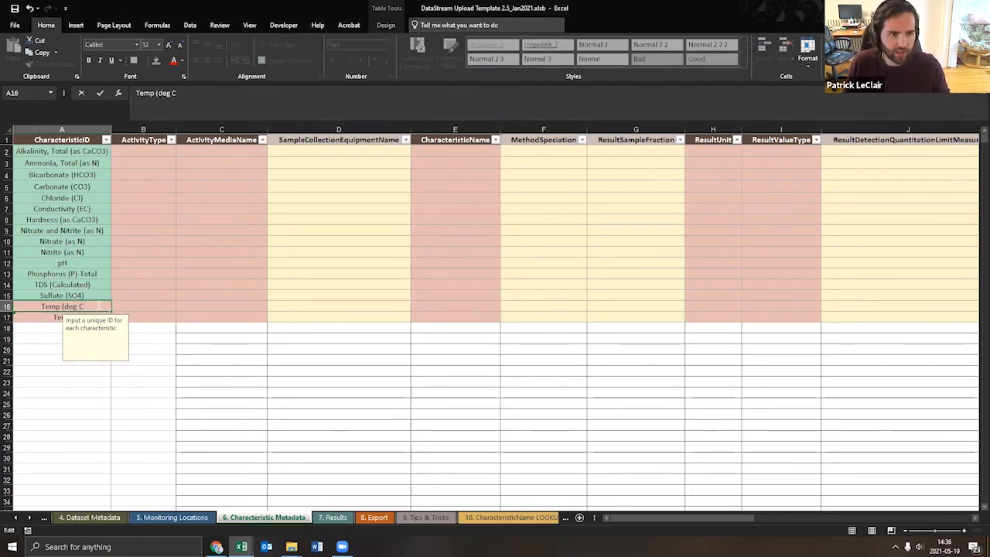
pyautogui.write(')')
pyautogui.click(136, 330)
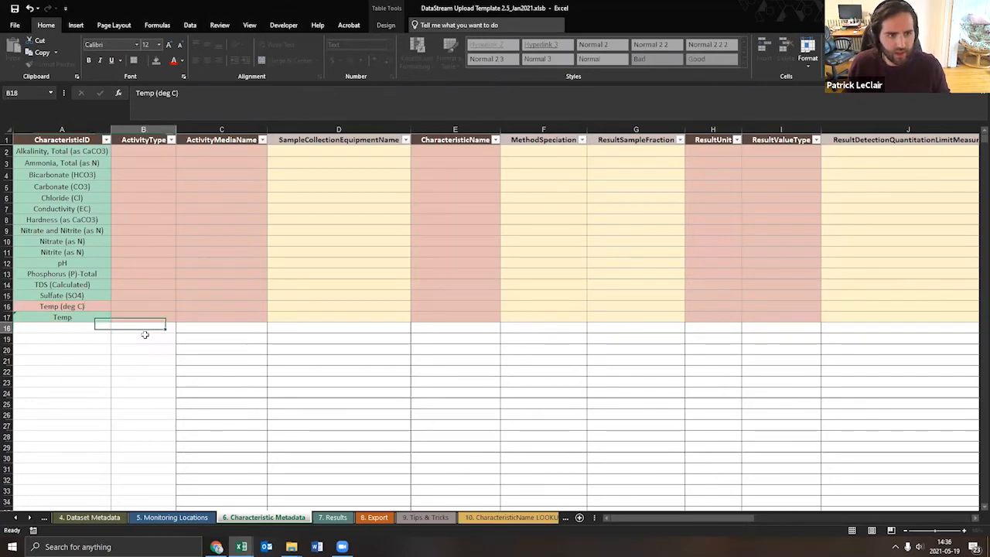
# - Open the duplicate CharacteristicID in A17 for editing
pyautogui.doubleClick(96, 317)
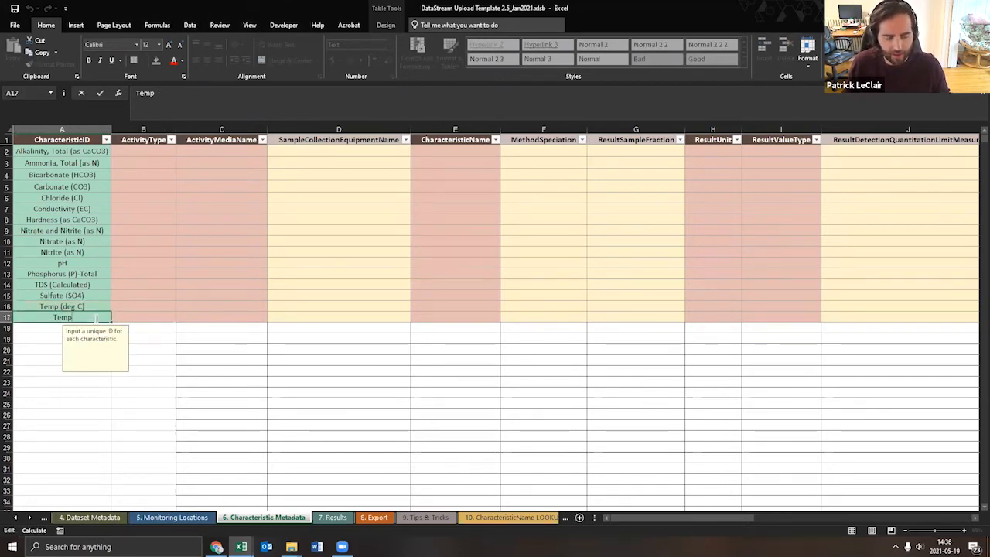
# - Enter Temp (deg F) as the CharacteristicID in row 17
pyautogui.write('(')
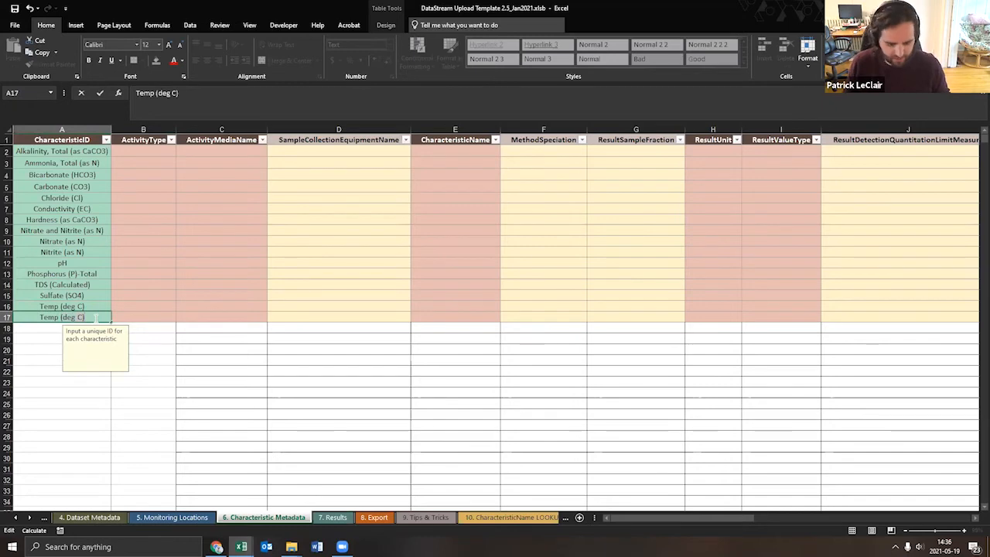
pyautogui.write('deg F)')
pyautogui.click(150, 351)
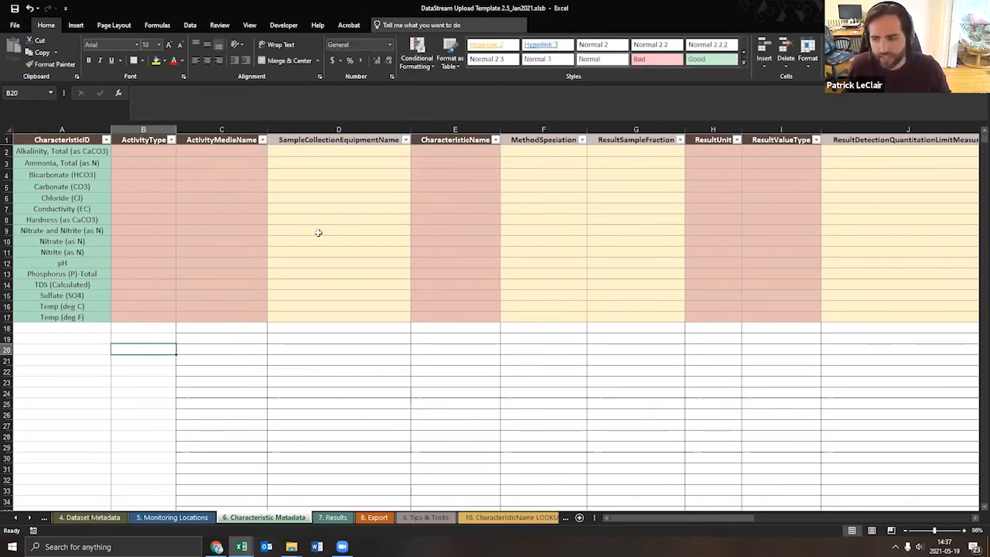
# - Set the ActivityType of the Alkalinity row to Sample-Routine and copy it down through the Sulfate (SO4) row
pyautogui.click(151, 154)
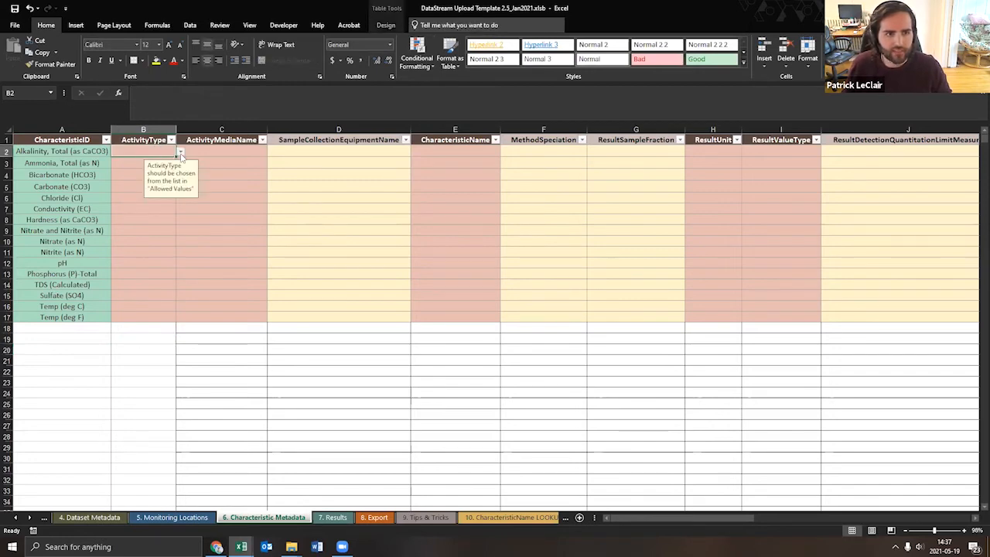
pyautogui.click(180, 152)
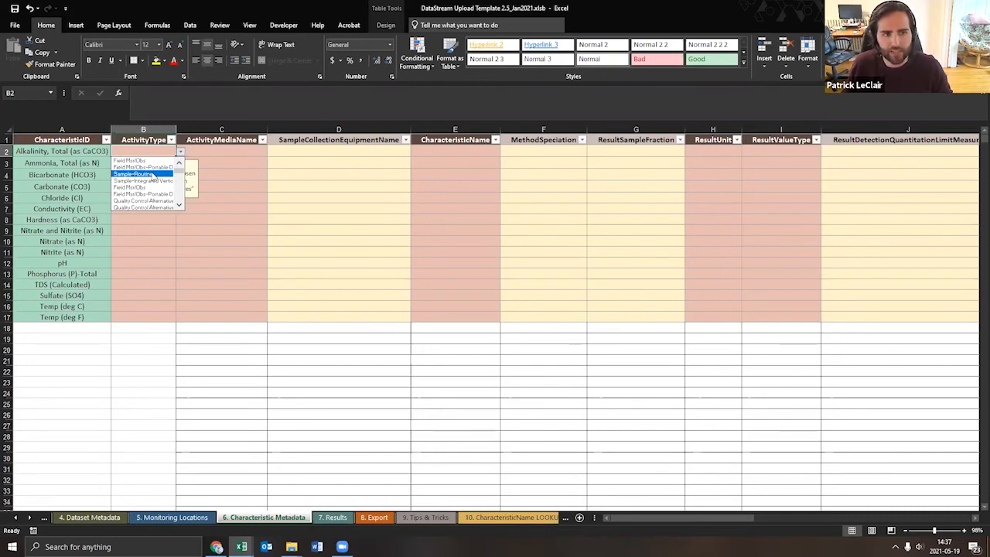
pyautogui.click(153, 174)
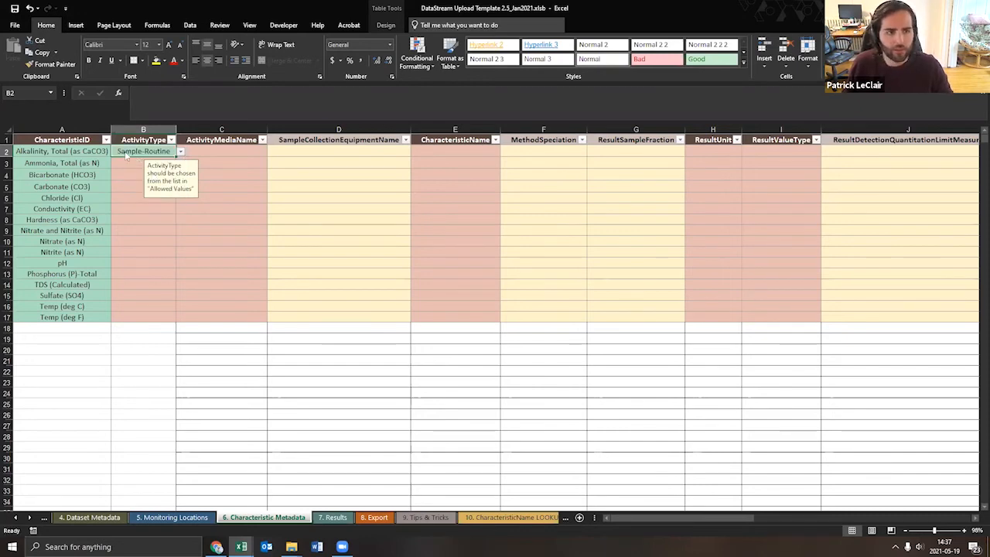
pyautogui.click(129, 152)
pyautogui.hotkey('ctrl', 'c')
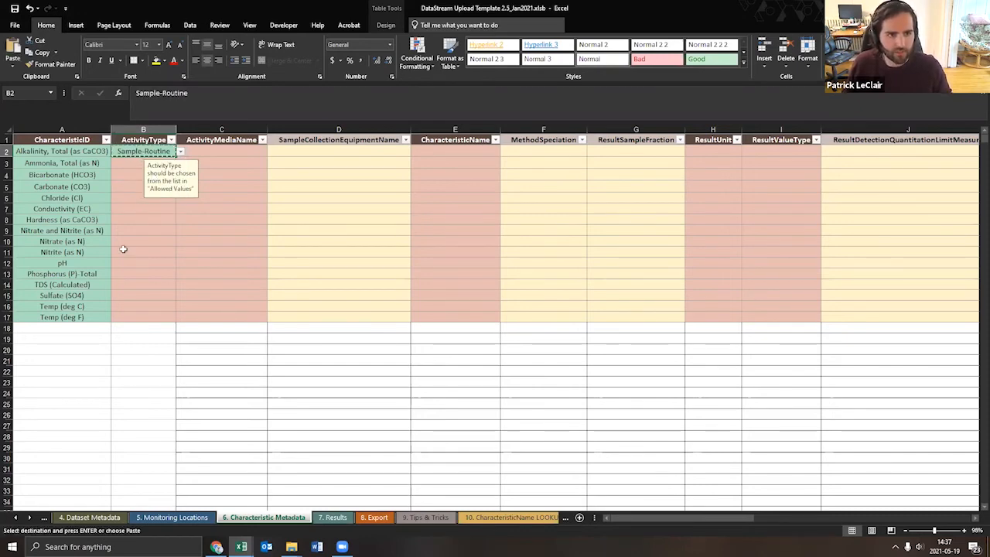
pyautogui.moveTo(126, 294); pyautogui.dragTo(141, 163)
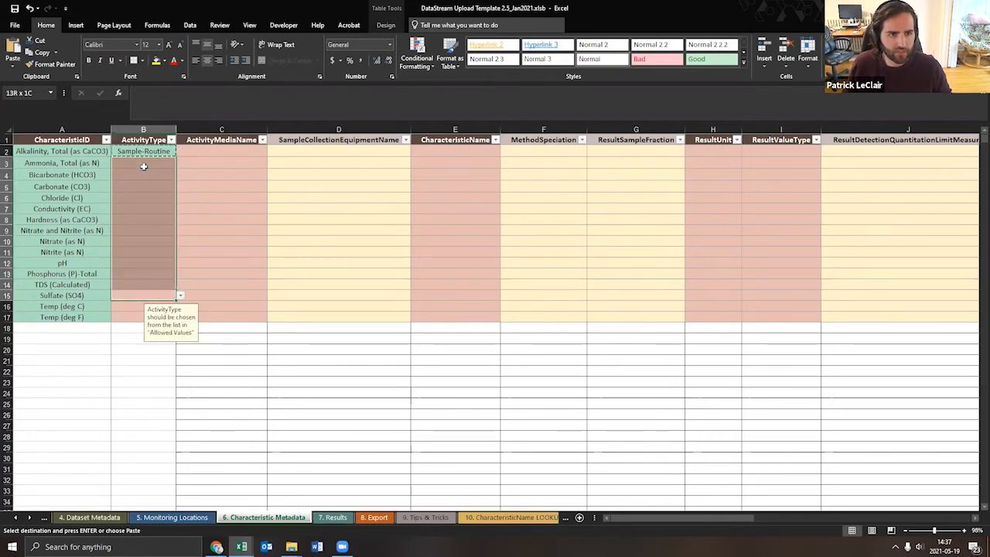
pyautogui.rightClick(141, 163)
pyautogui.click(183, 212)
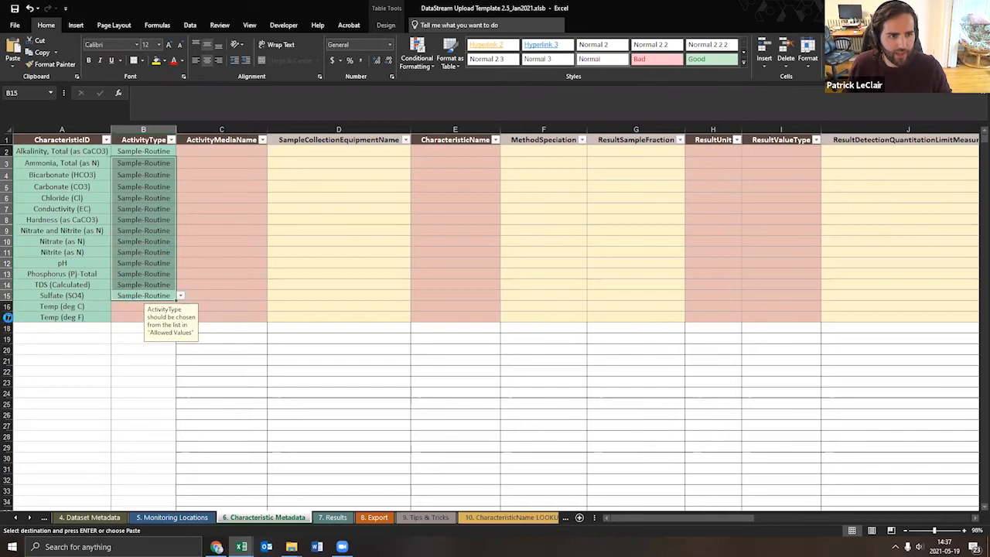
# - Delete the Temp (deg F) row and rename the characteristic in row 16 as Temp
pyautogui.rightClick(7, 317)
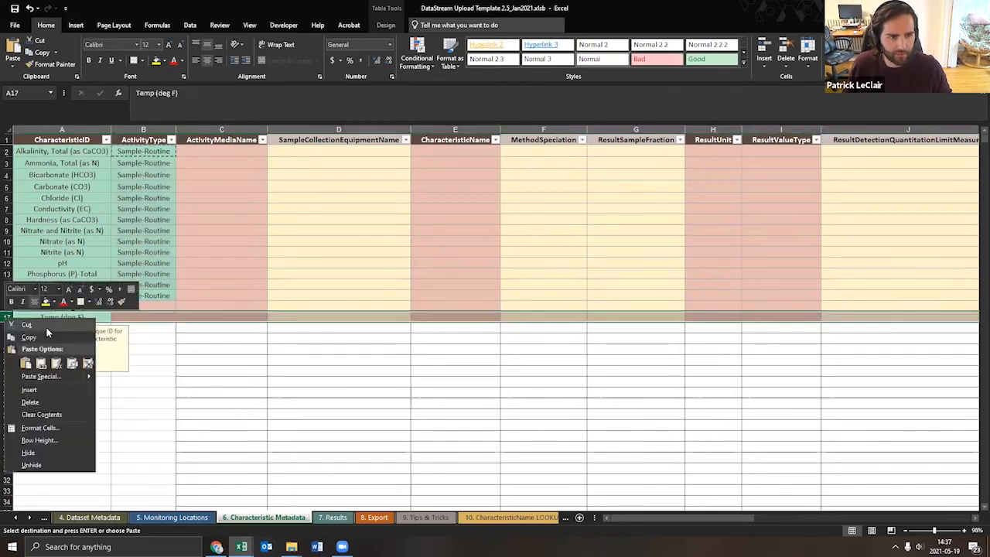
pyautogui.click(43, 402)
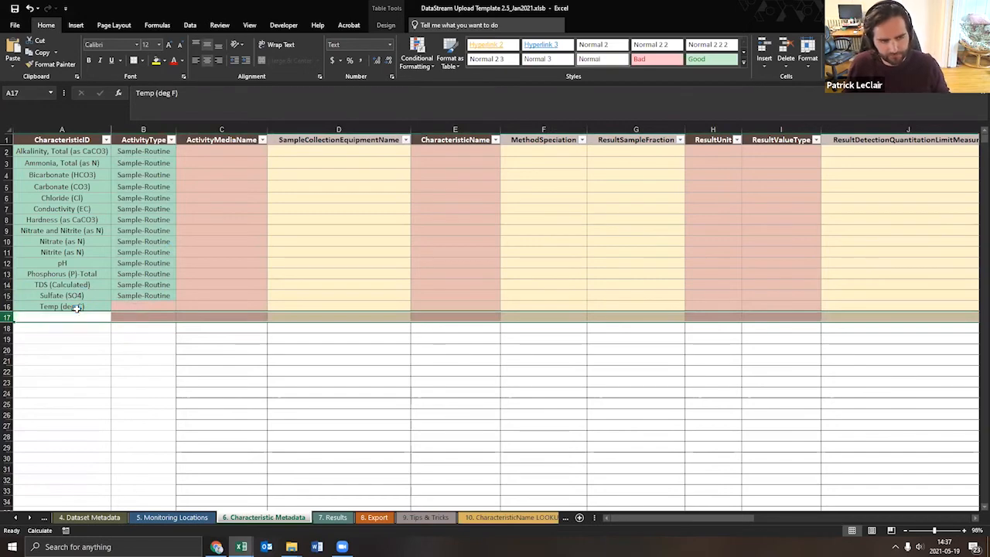
pyautogui.click(76, 307)
pyautogui.write('Temp')
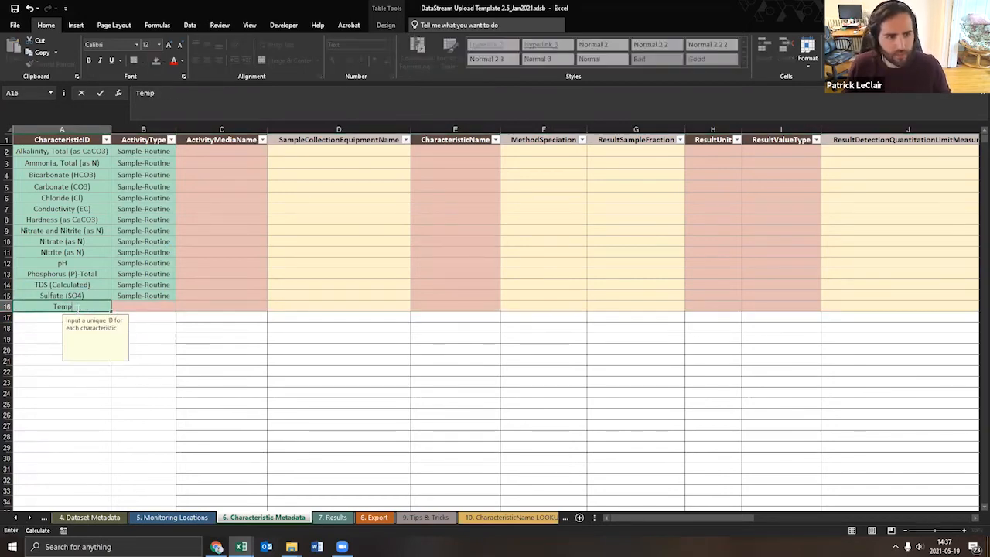
# - Set the ActivityType of the Temp row to Field Msr/Obs-Portable Data Logger
pyautogui.click(131, 306)
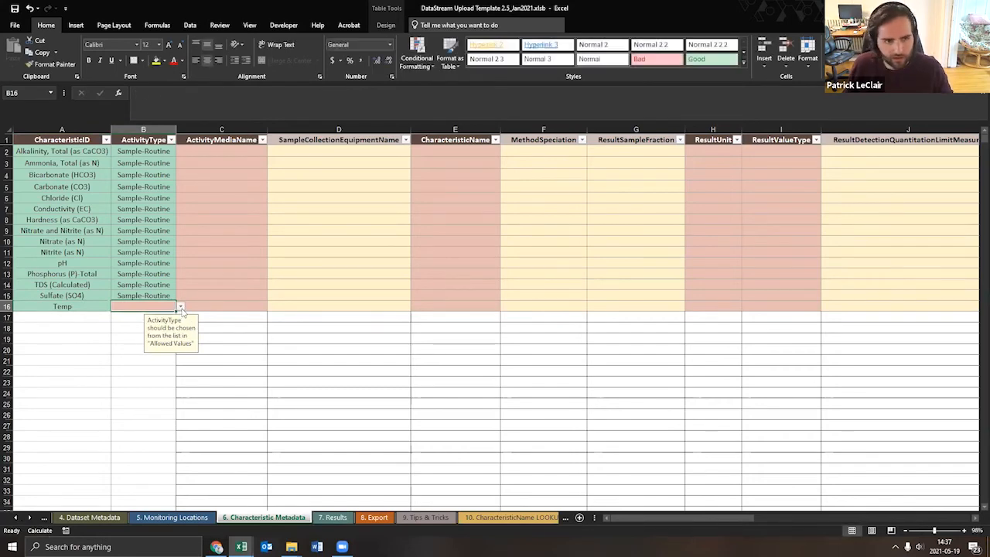
pyautogui.click(179, 307)
pyautogui.click(143, 320)
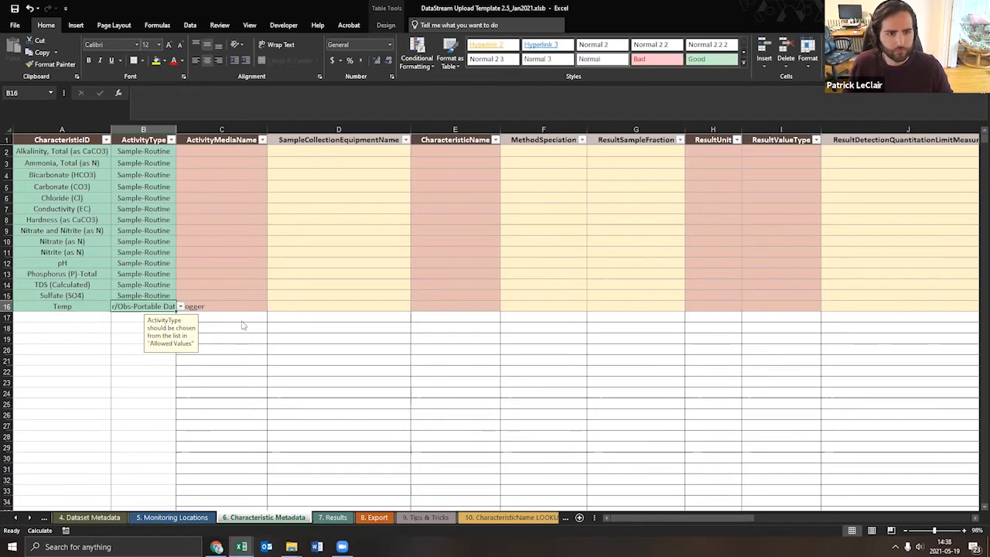
pyautogui.click(193, 317)
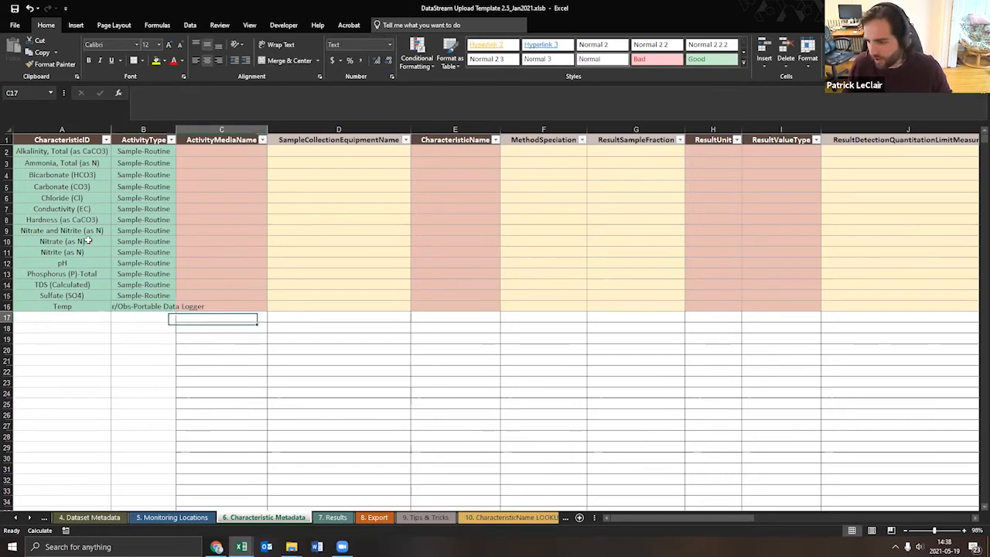
pyautogui.click(155, 151)
pyautogui.click(181, 152)
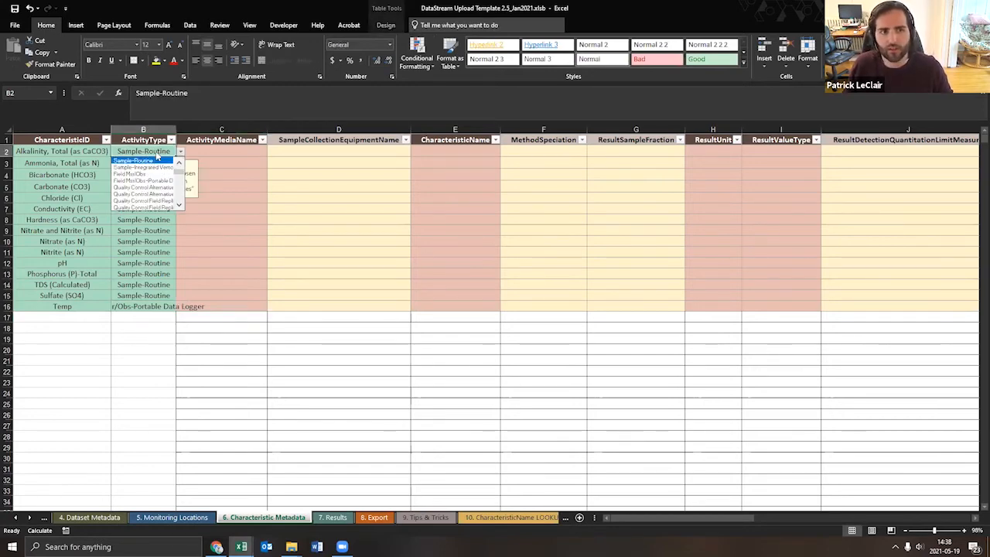
pyautogui.press('Escape')
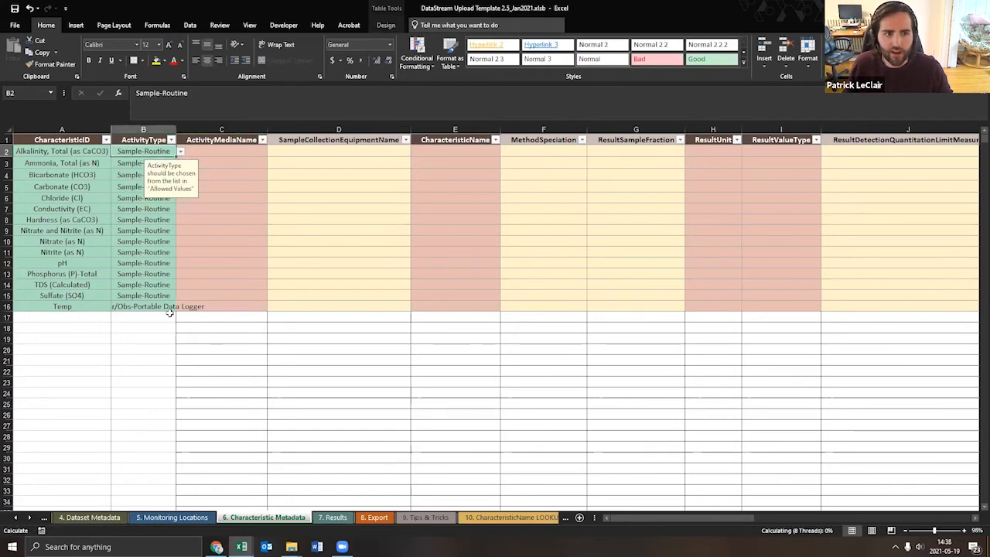
# - Set the ActivityMediaName of the Alkalinity row to Surface Water and paste it as values down through the Temp row
pyautogui.click(210, 153)
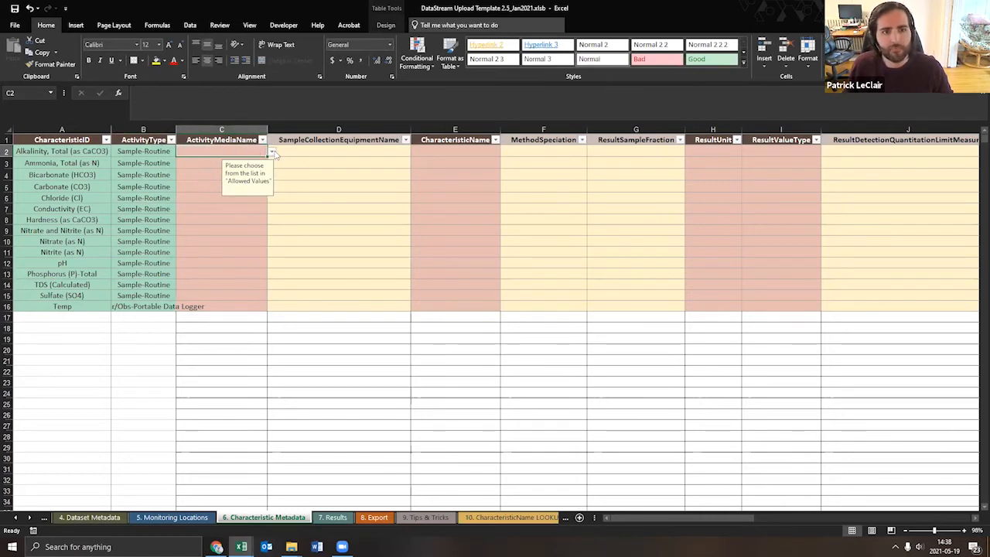
pyautogui.click(272, 151)
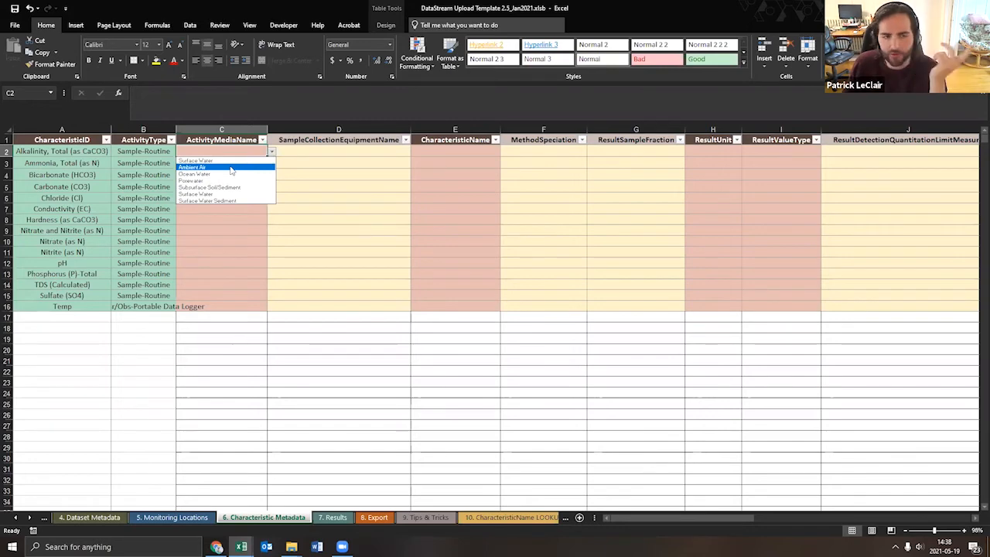
pyautogui.click(235, 161)
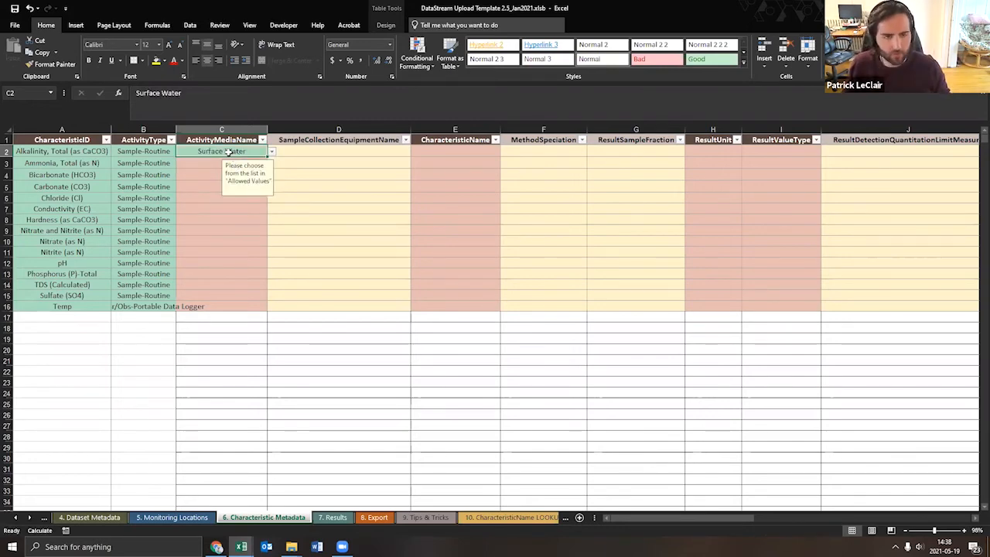
pyautogui.hotkey('ctrl', 'c')
pyautogui.moveTo(212, 163); pyautogui.dragTo(233, 305)
pyautogui.press('Return')
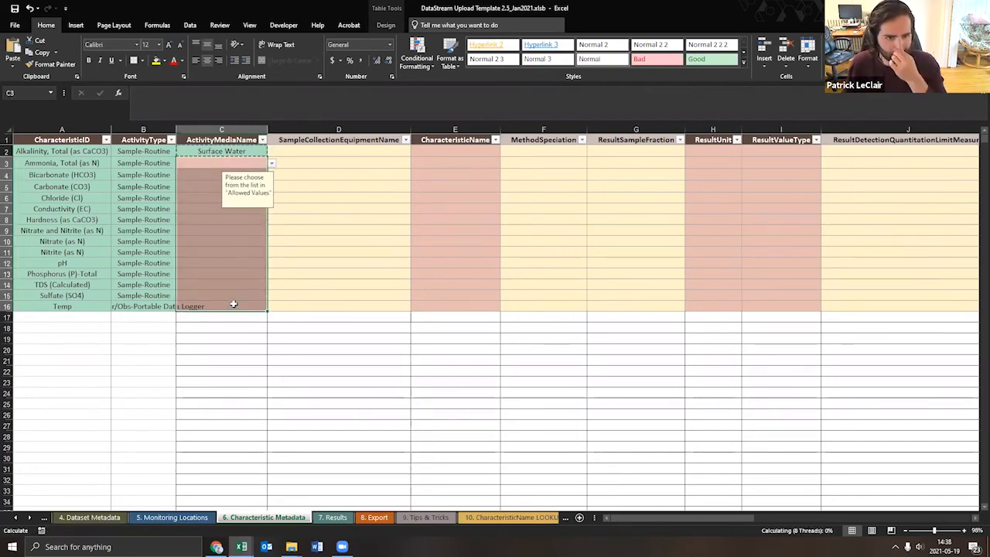
pyautogui.rightClick(234, 307)
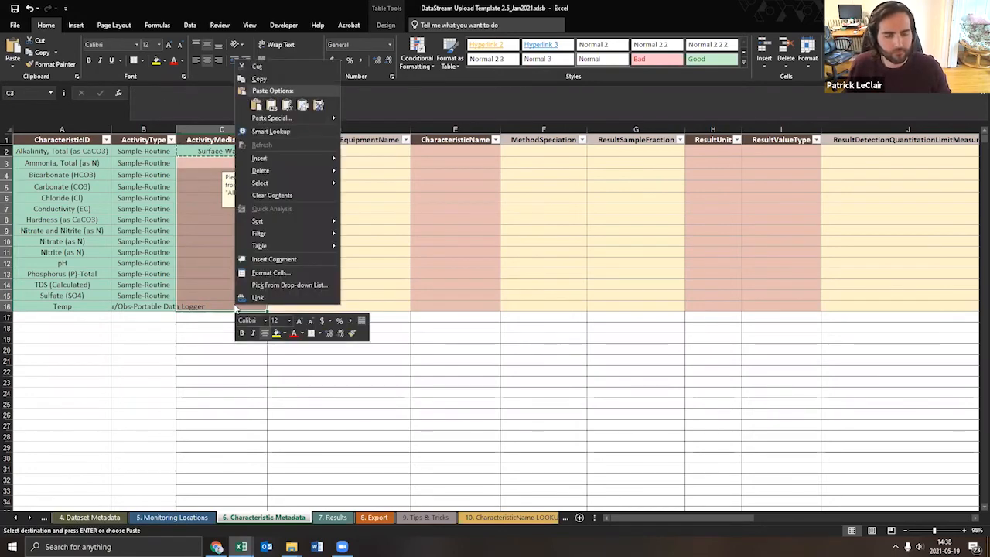
pyautogui.click(273, 106)
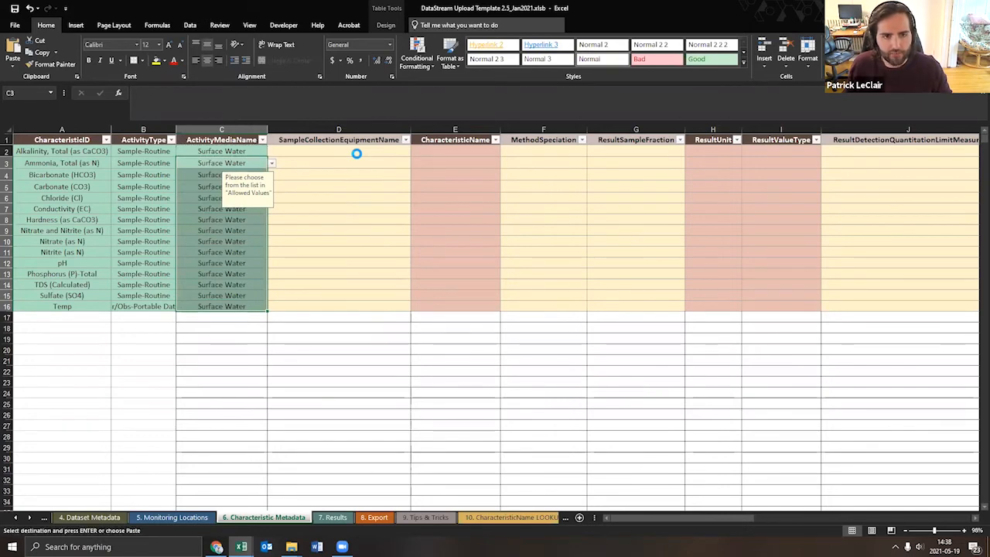
# - Set the SampleCollectionEquipmentName of the Alkalinity row to Water Bottle and paste it as values down through the Sulfate (SO4) row
pyautogui.click(355, 154)
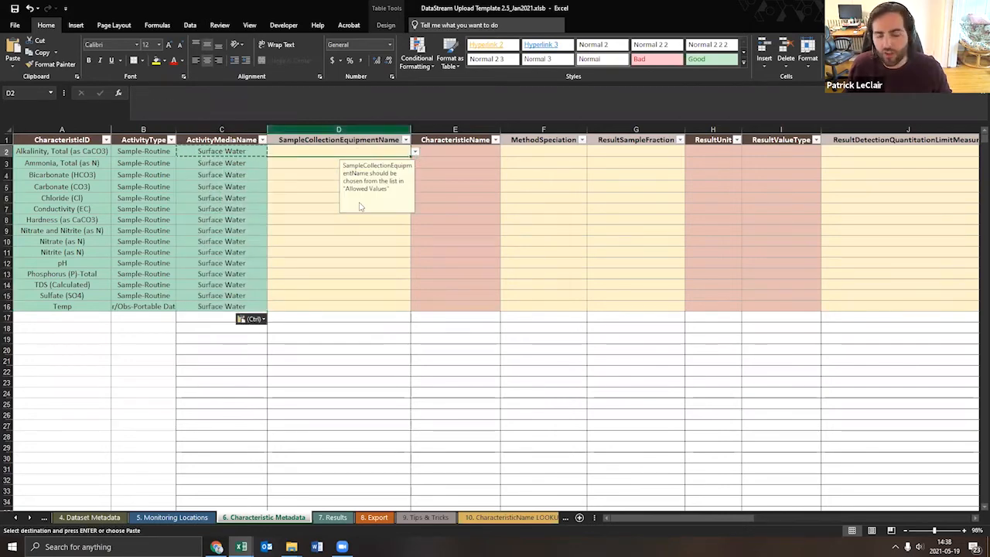
pyautogui.click(414, 153)
pyautogui.click(414, 152)
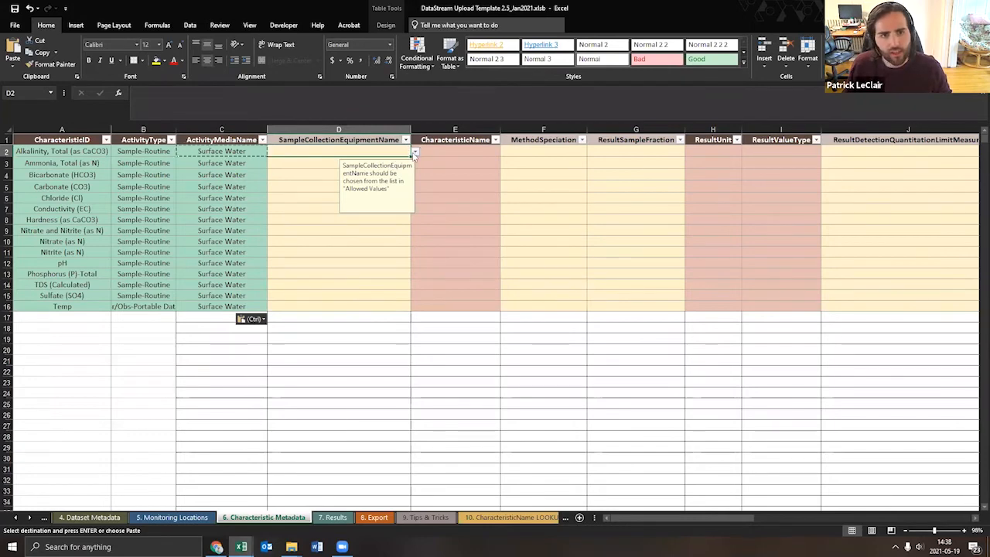
pyautogui.click(413, 152)
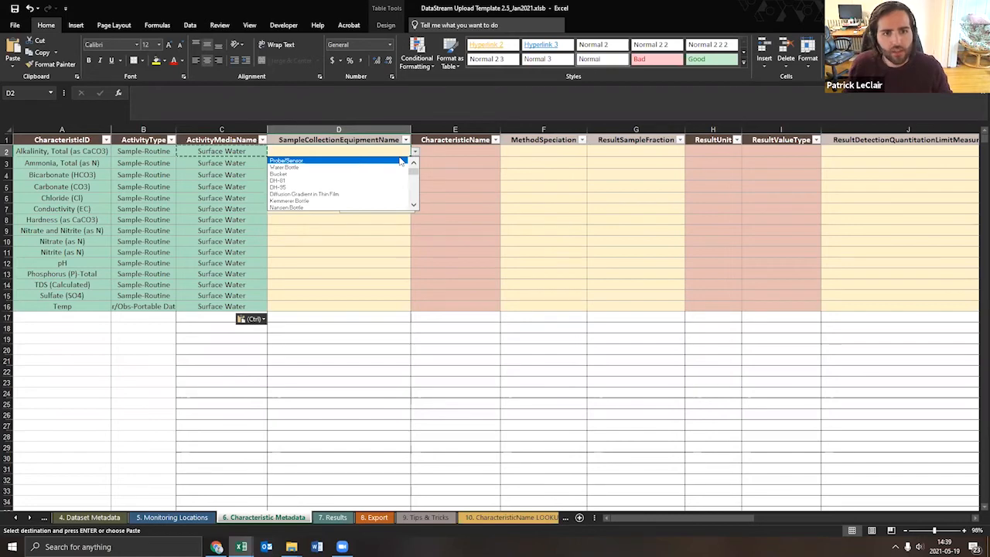
pyautogui.moveTo(414, 175)
pyautogui.mouseDown()
pyautogui.moveTo(418, 215)
pyautogui.moveTo(421, 162)
pyautogui.mouseUp()
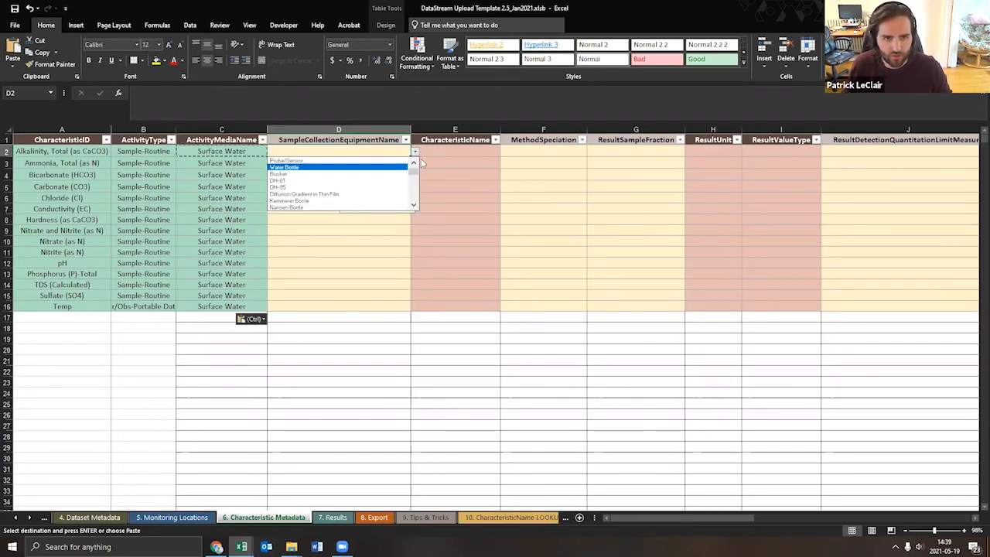
pyautogui.click(333, 168)
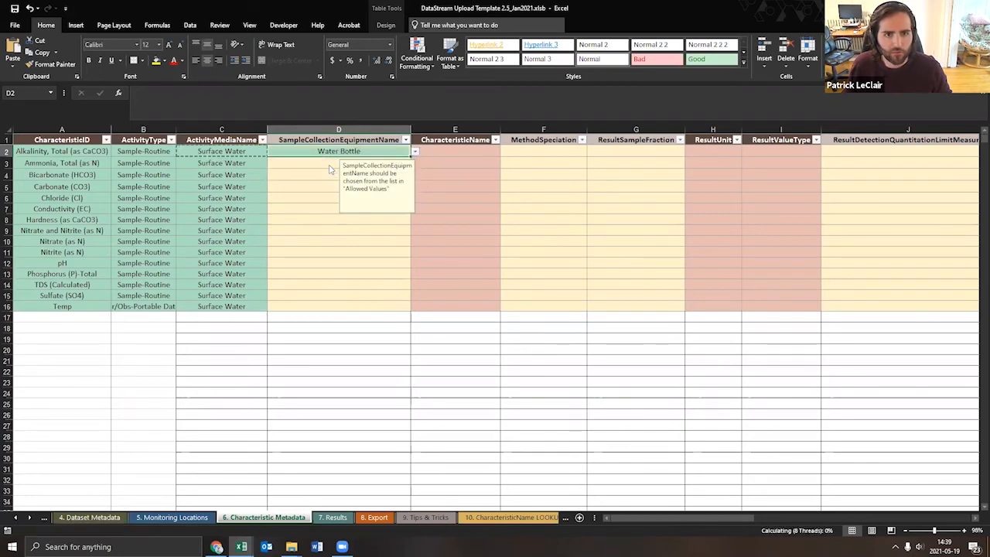
pyautogui.hotkey('ctrl', 'c')
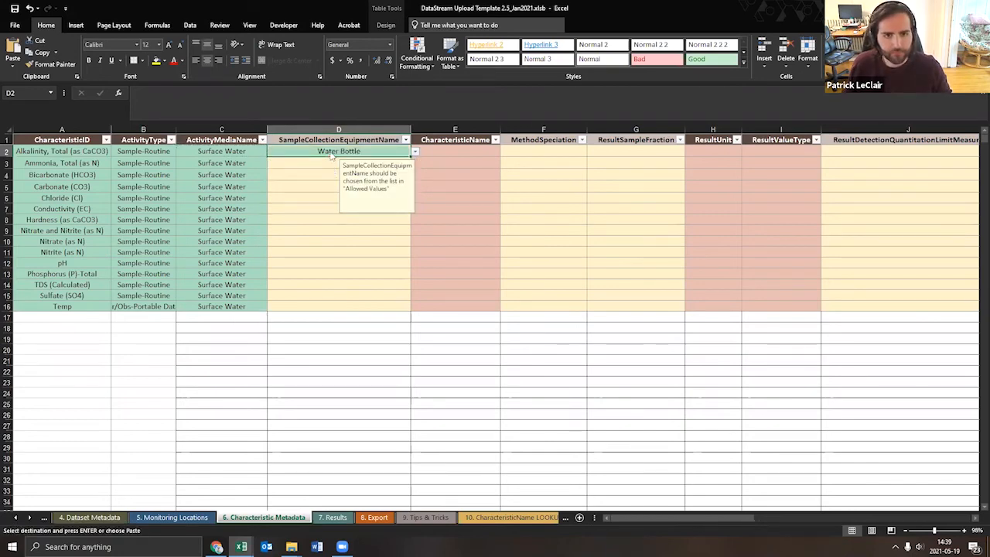
pyautogui.moveTo(327, 163)
pyautogui.mouseDown()
pyautogui.moveTo(331, 286)
pyautogui.moveTo(327, 271)
pyautogui.mouseUp()
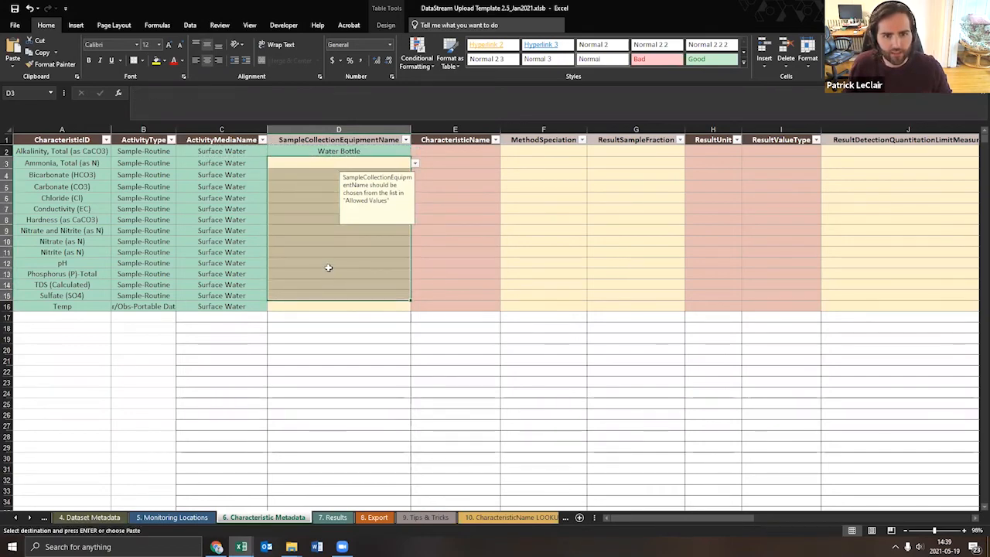
pyautogui.rightClick(328, 272)
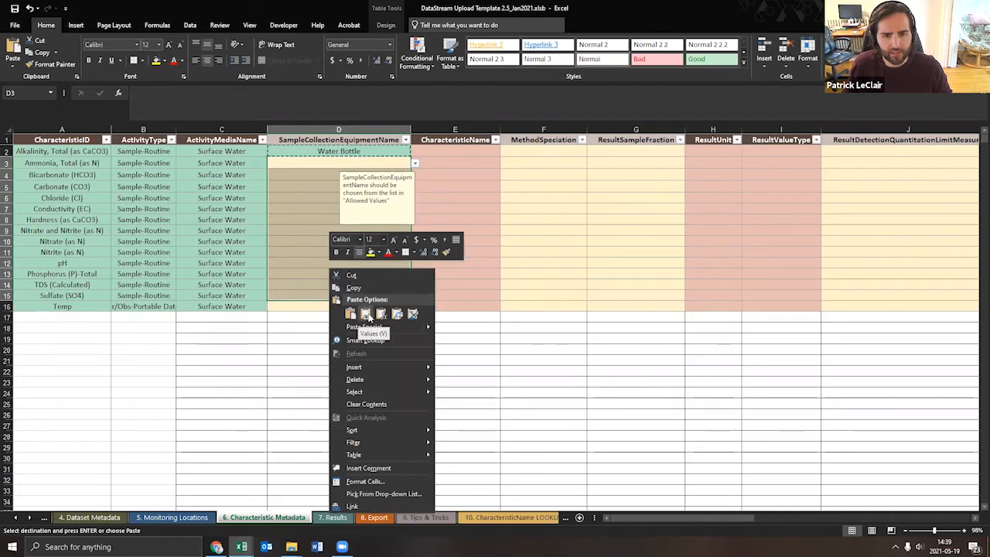
pyautogui.click(364, 313)
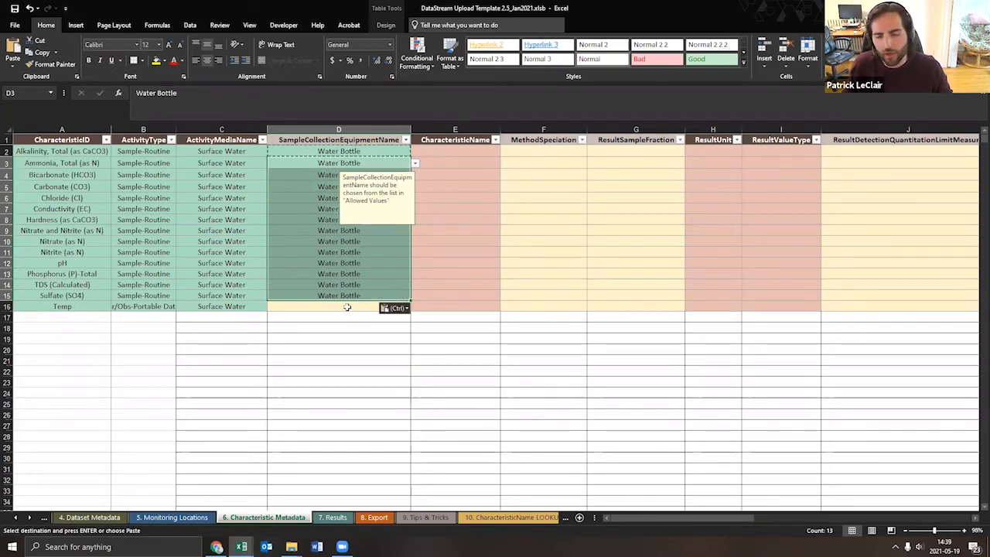
# - Set the SampleCollectionEquipmentName of the Temp row to Probe/Sensor
pyautogui.click(347, 307)
pyautogui.click(414, 308)
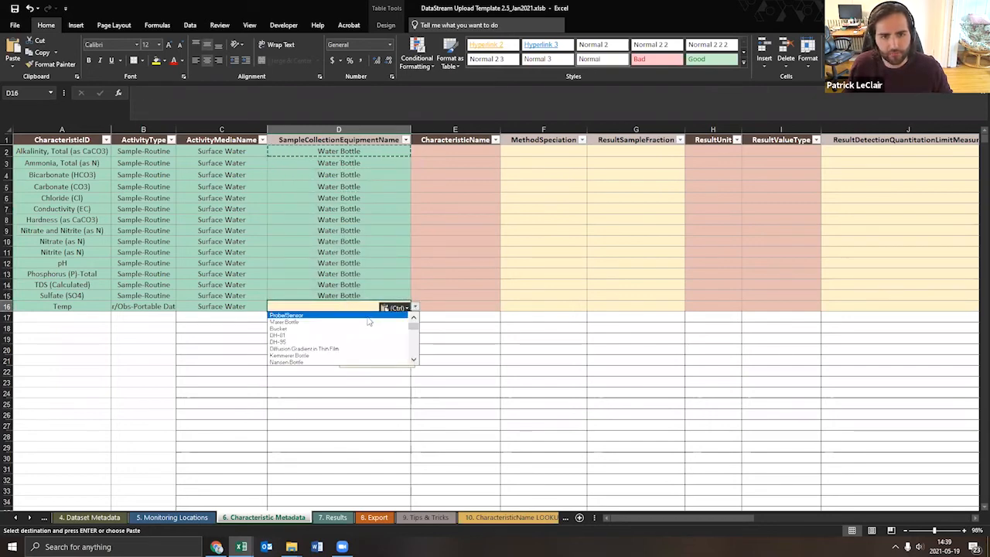
pyautogui.click(364, 316)
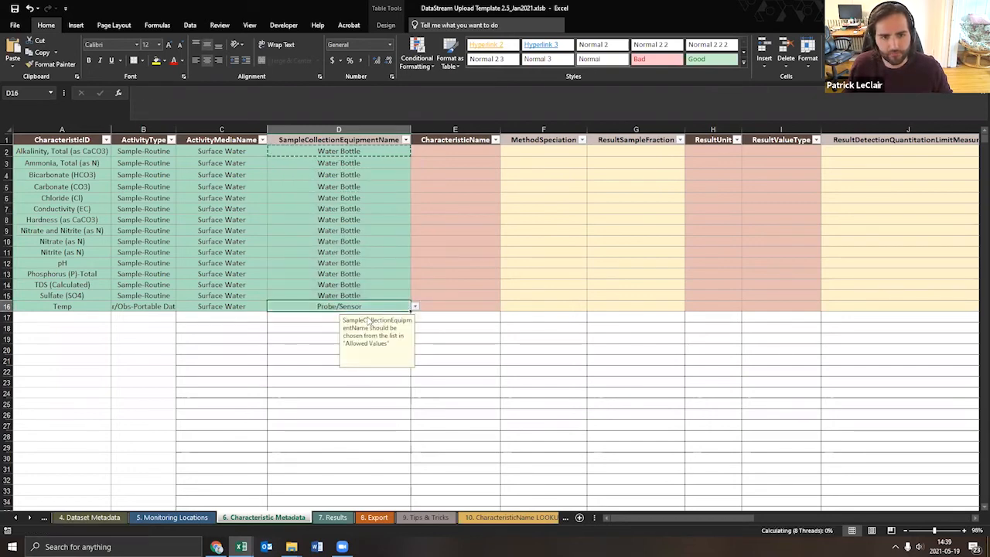
# - Set the CharacteristicName of the Alkalinity row to Alkalinity, total from the allowed values narrowed by alkalinity
pyautogui.click(465, 154)
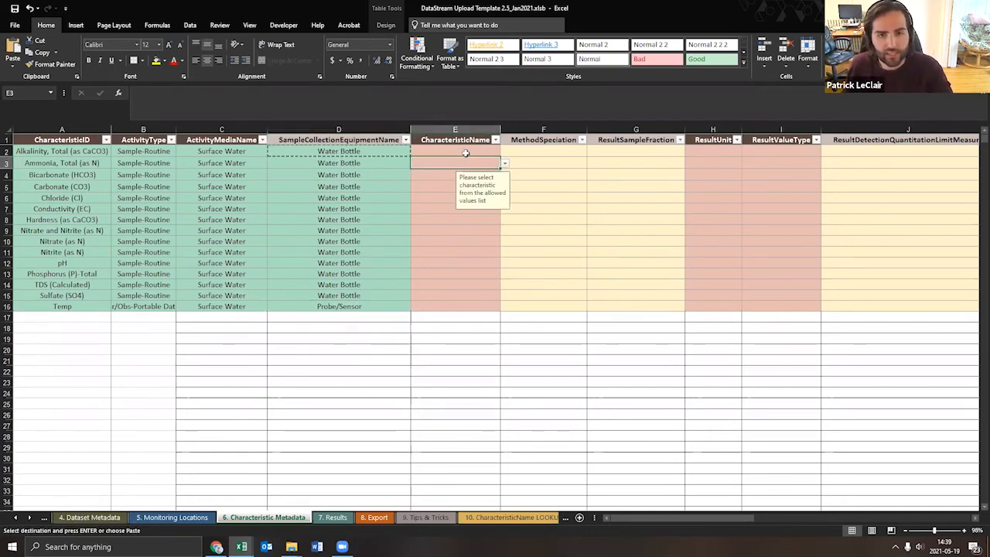
pyautogui.click(465, 152)
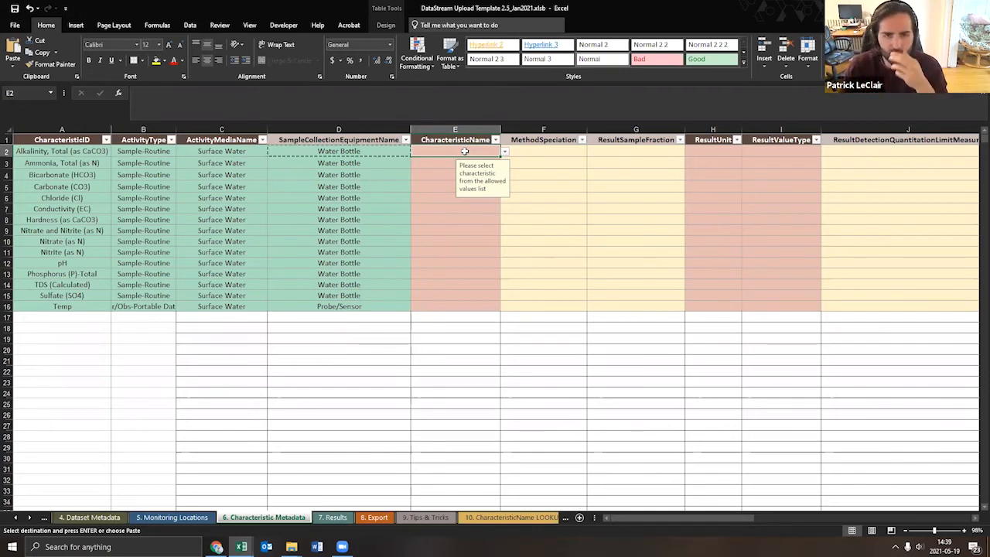
pyautogui.doubleClick(465, 152)
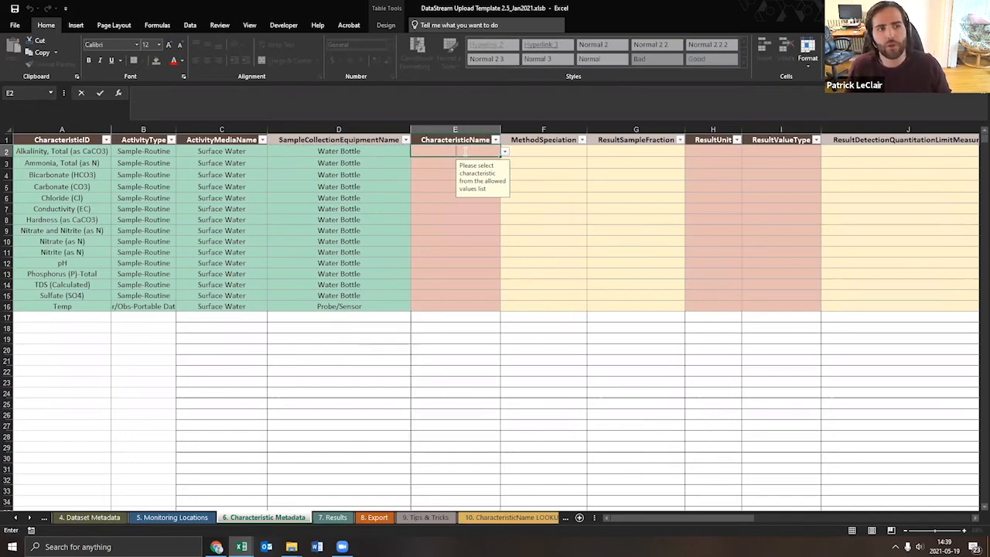
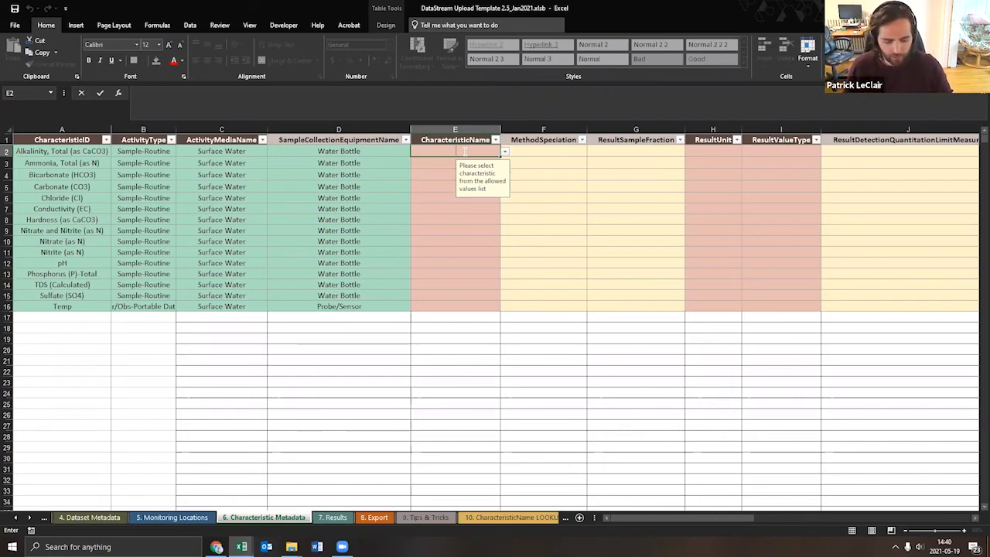
pyautogui.write('alkal')
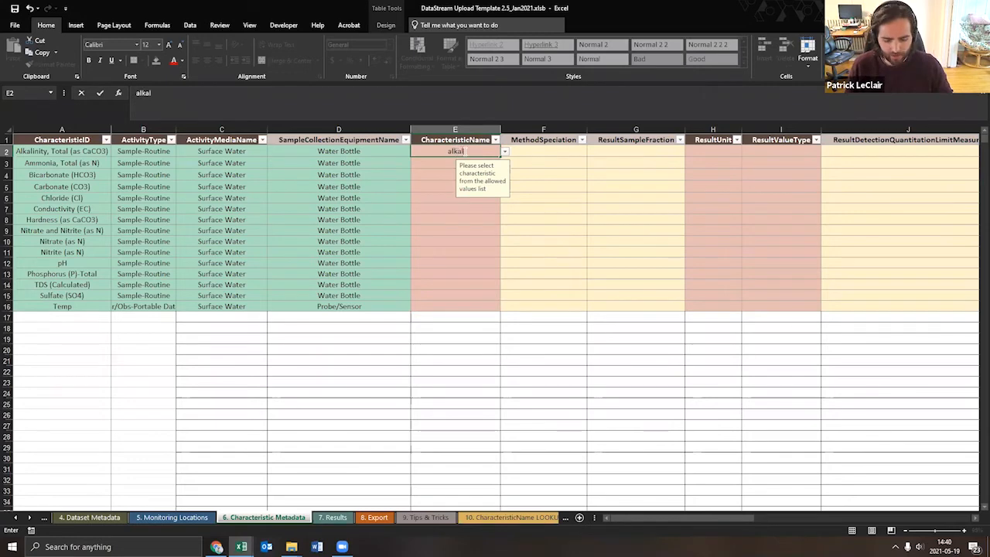
pyautogui.write('inity')
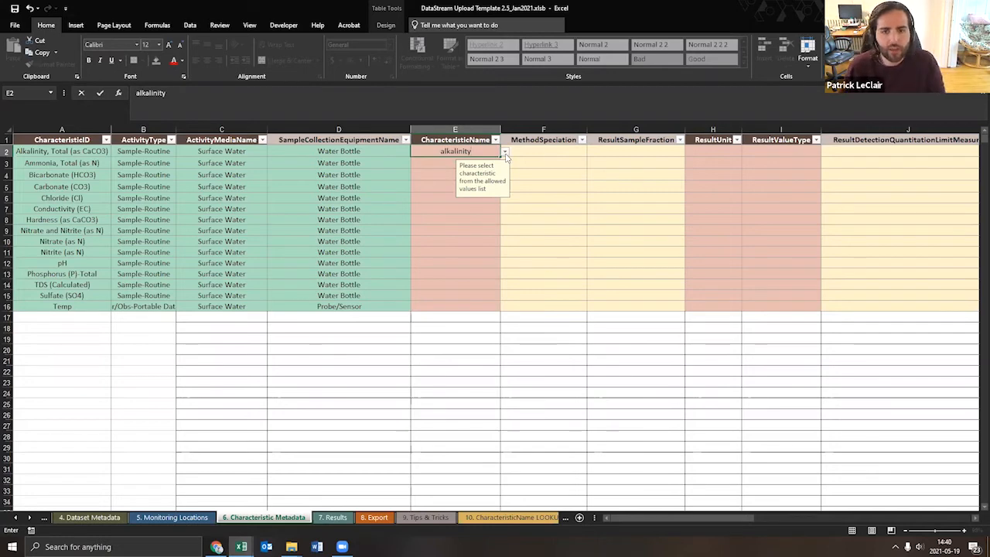
pyautogui.click(506, 153)
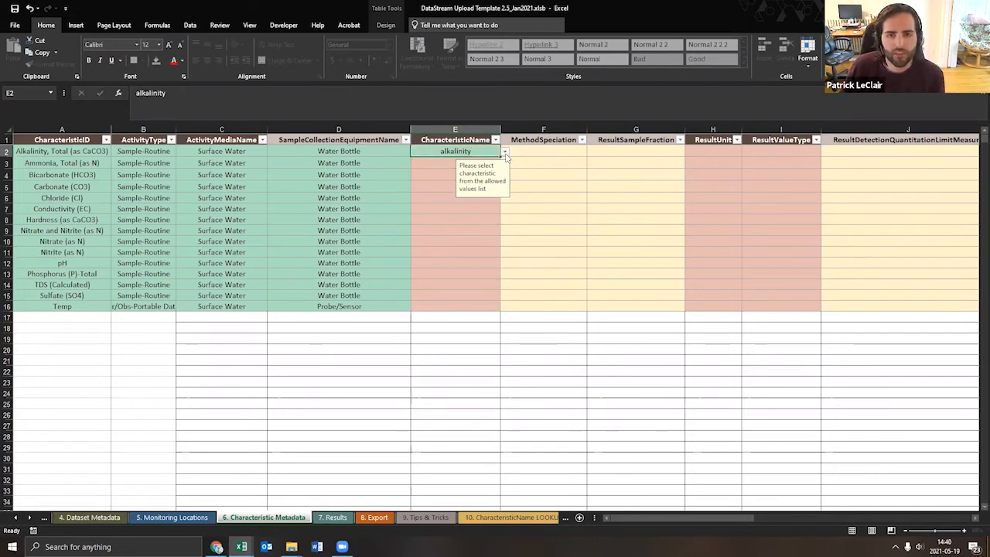
pyautogui.click(504, 153)
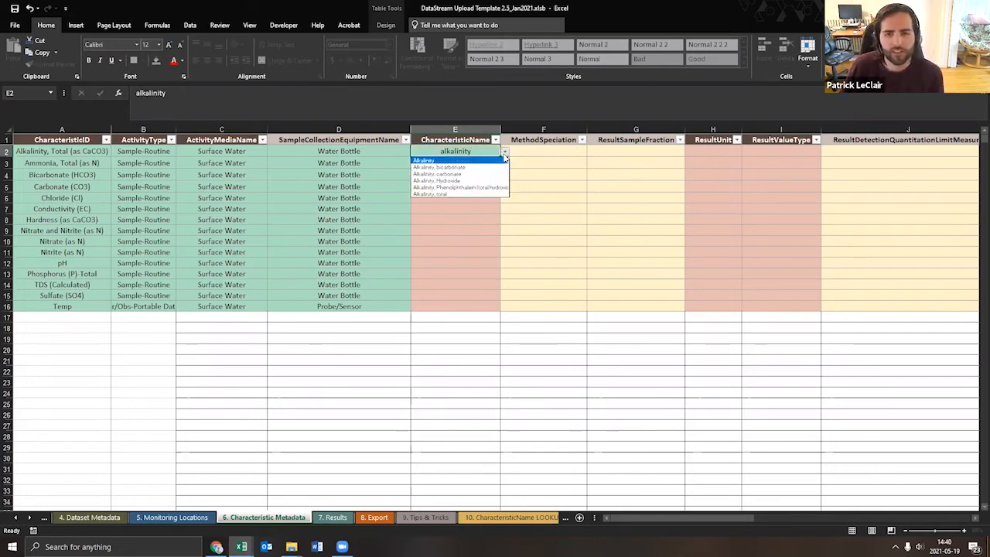
pyautogui.click(475, 194)
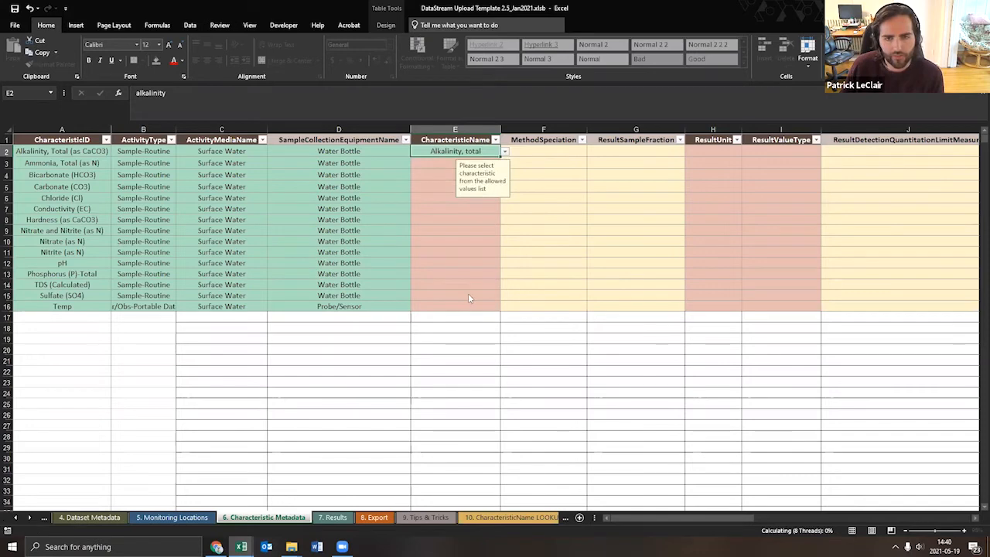
# - Search the CharacteristicName LOOKUP sheet for alkalinity
pyautogui.click(506, 524)
pyautogui.click(782, 230)
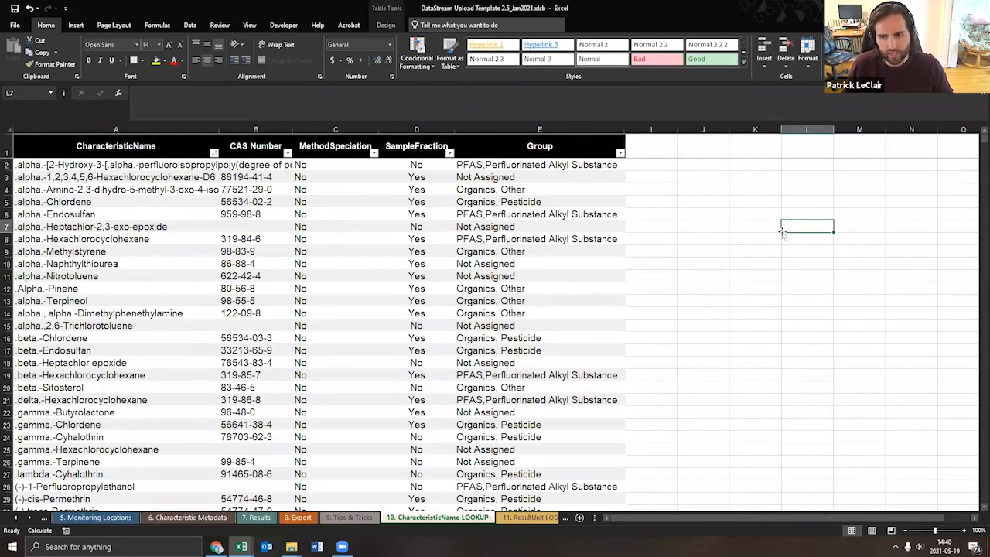
pyautogui.click(702, 212)
pyautogui.hotkey('ctrl', 'f')
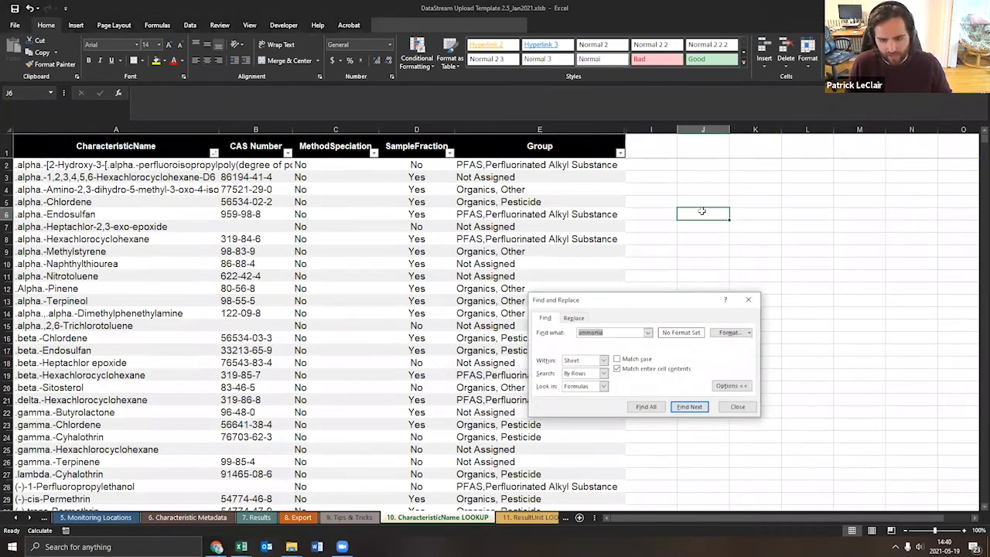
pyautogui.write('alkalinity')
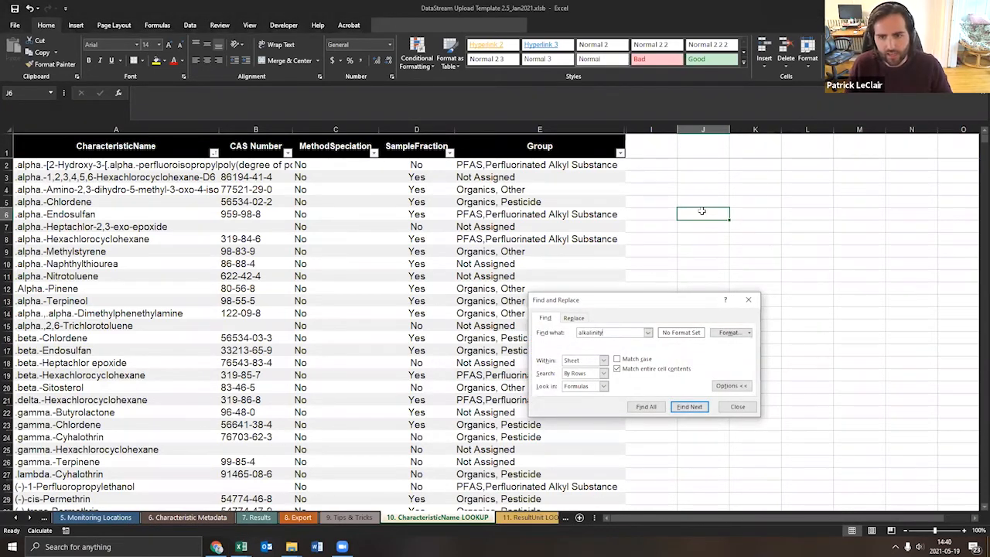
pyautogui.press('Return')
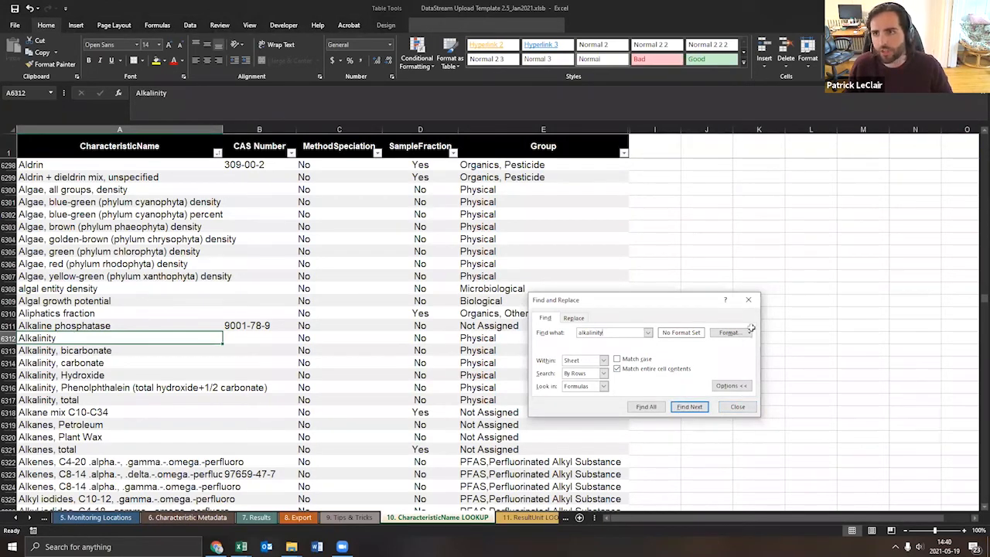
pyautogui.click(700, 408)
pyautogui.click(700, 409)
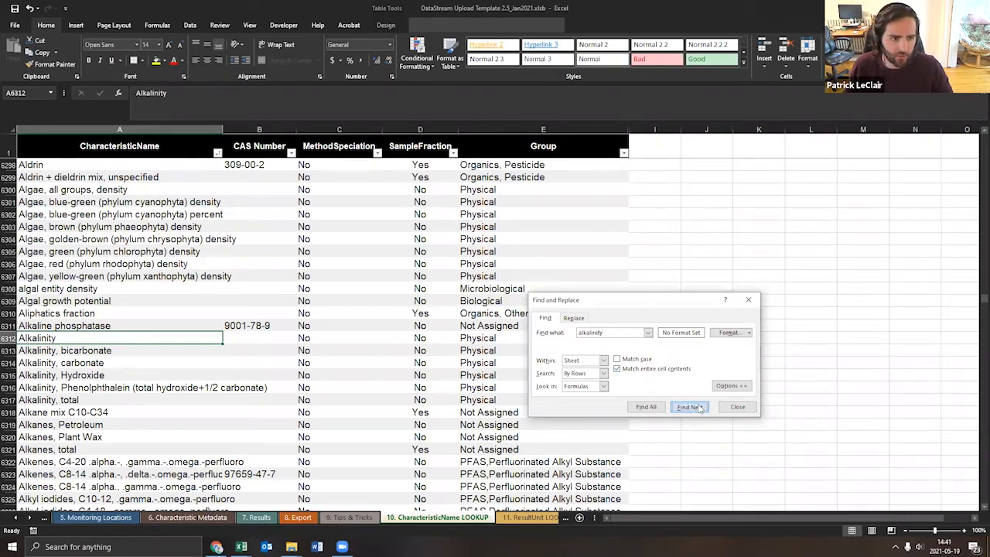
# - Turn off matching of entire cell contents and go through the alkalinity matches as far as Alkalinity, total
pyautogui.click(675, 369)
pyautogui.click(686, 410)
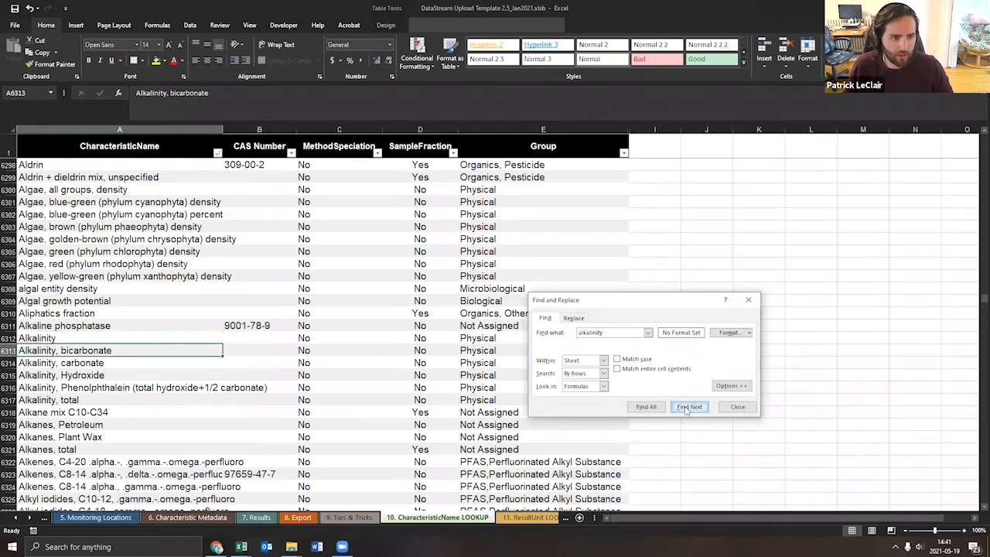
pyautogui.click(686, 409)
pyautogui.click(686, 409)
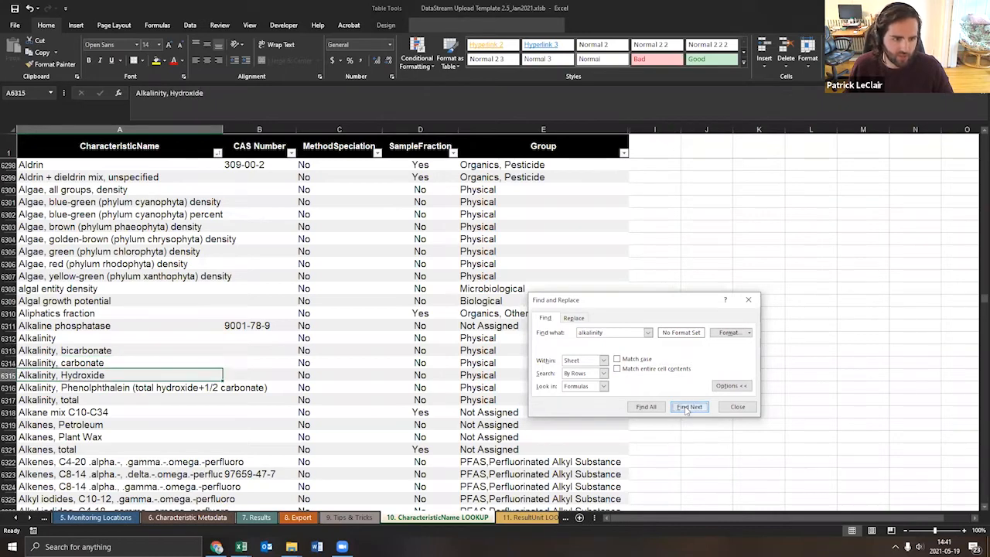
pyautogui.click(686, 409)
pyautogui.click(686, 410)
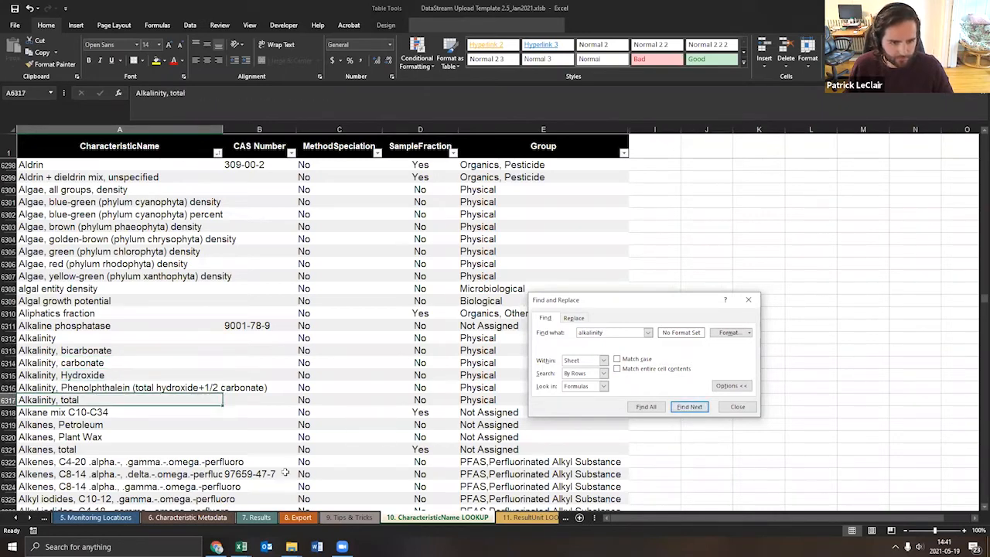
# - Back on the Characteristic Metadata sheet, set the CharacteristicName of the Ammonia row to Ammonia and close the search dialog
pyautogui.click(203, 522)
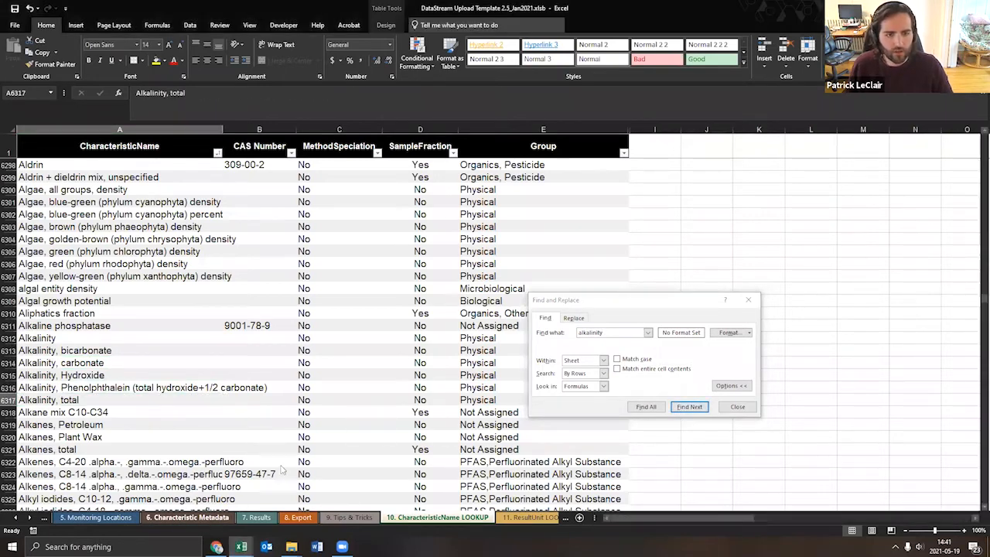
pyautogui.click(204, 518)
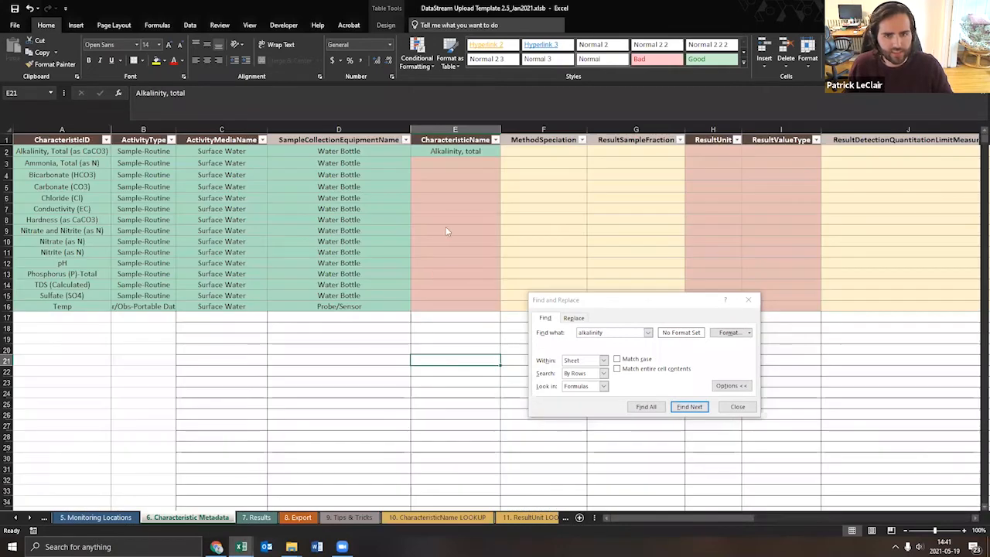
pyautogui.doubleClick(461, 164)
pyautogui.write('ammonia')
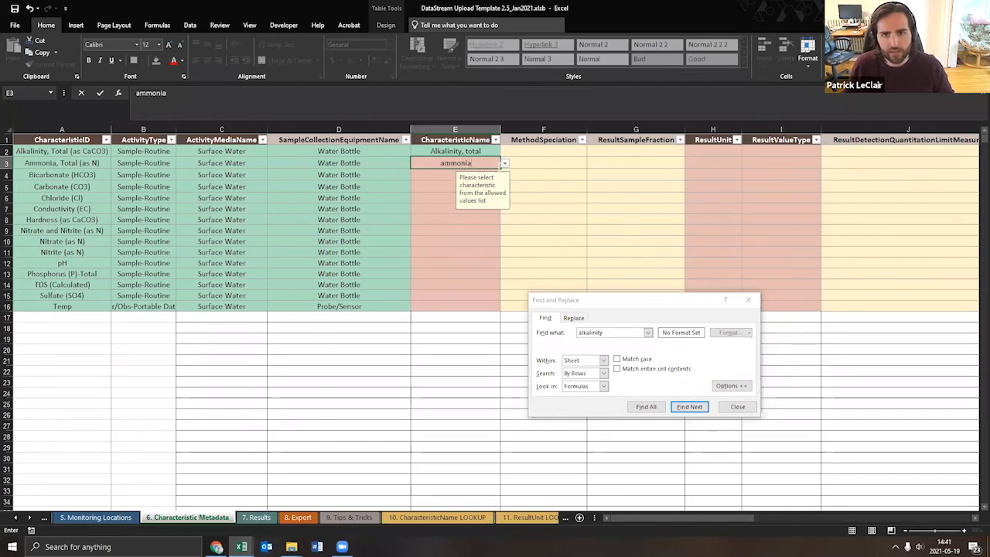
pyautogui.click(504, 165)
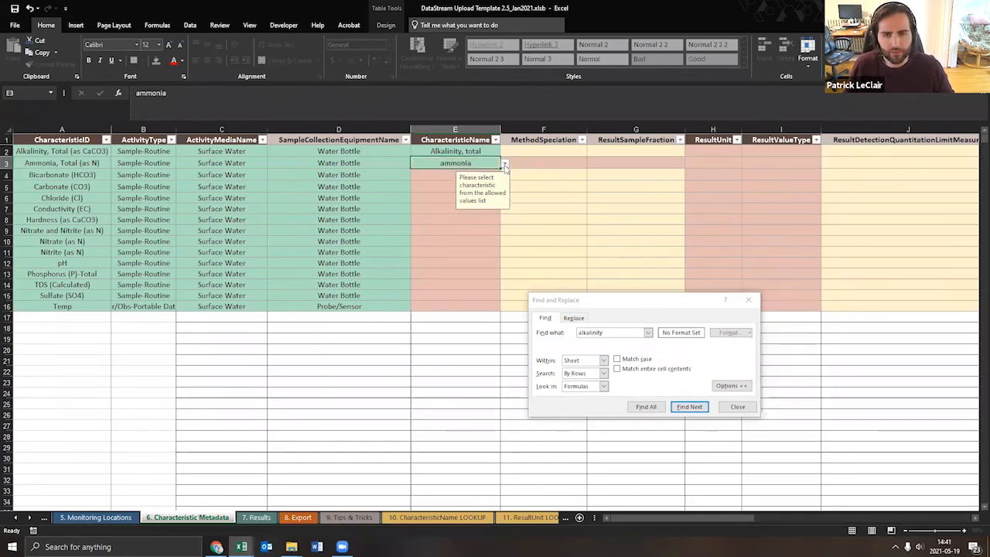
pyautogui.click(458, 172)
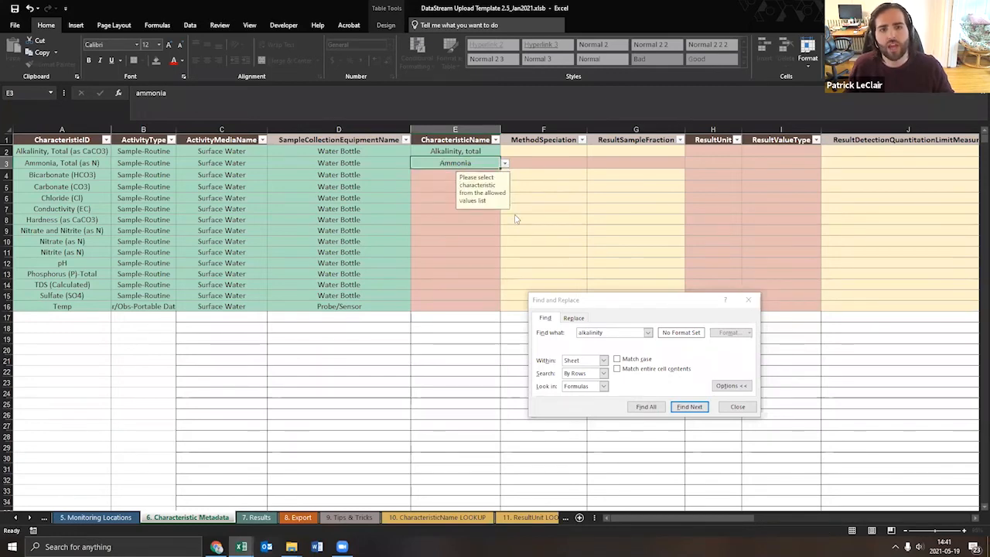
pyautogui.click(749, 300)
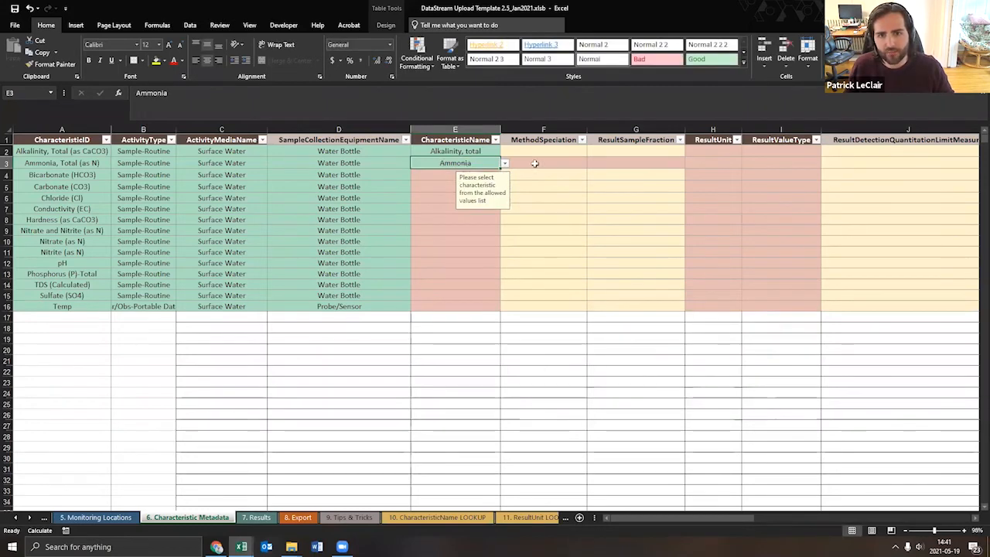
# - Set the MethodSpeciation of the Ammonia row to as N
pyautogui.moveTo(535, 162); pyautogui.dragTo(641, 169)
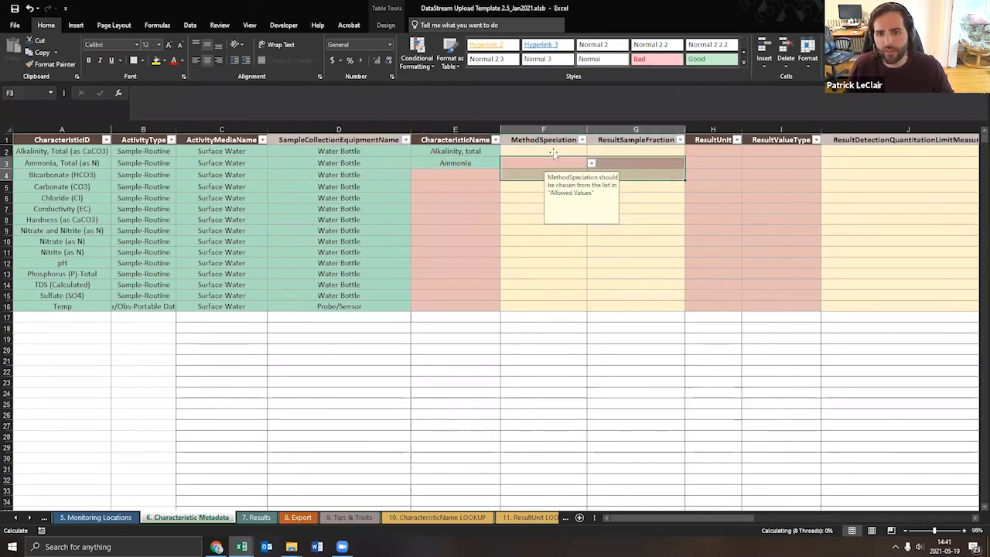
pyautogui.click(604, 162)
pyautogui.click(551, 177)
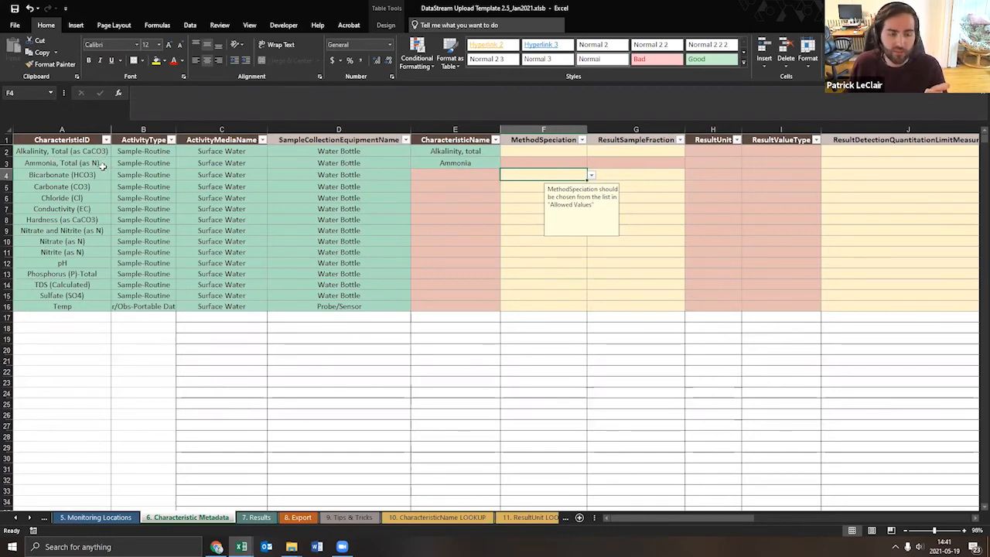
pyautogui.click(549, 165)
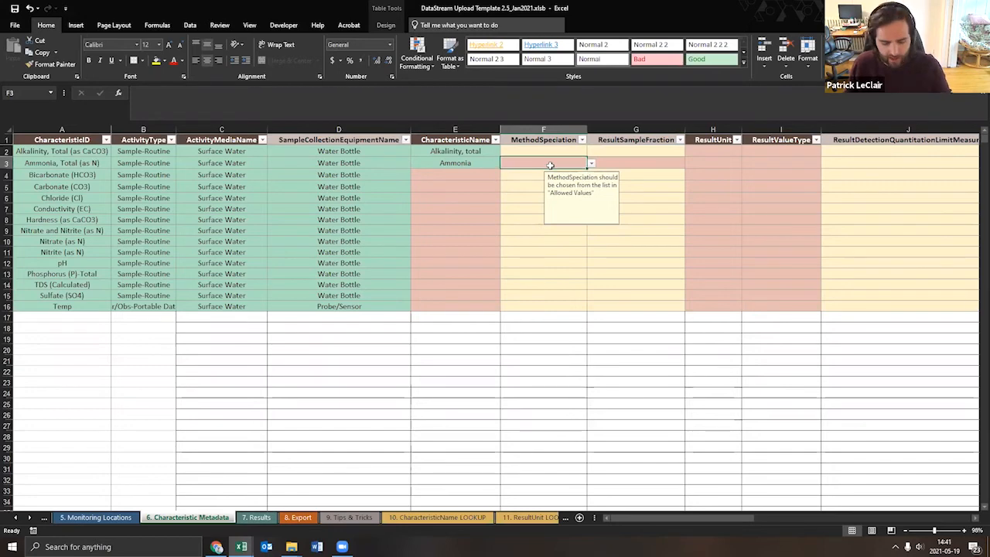
pyautogui.write('as N')
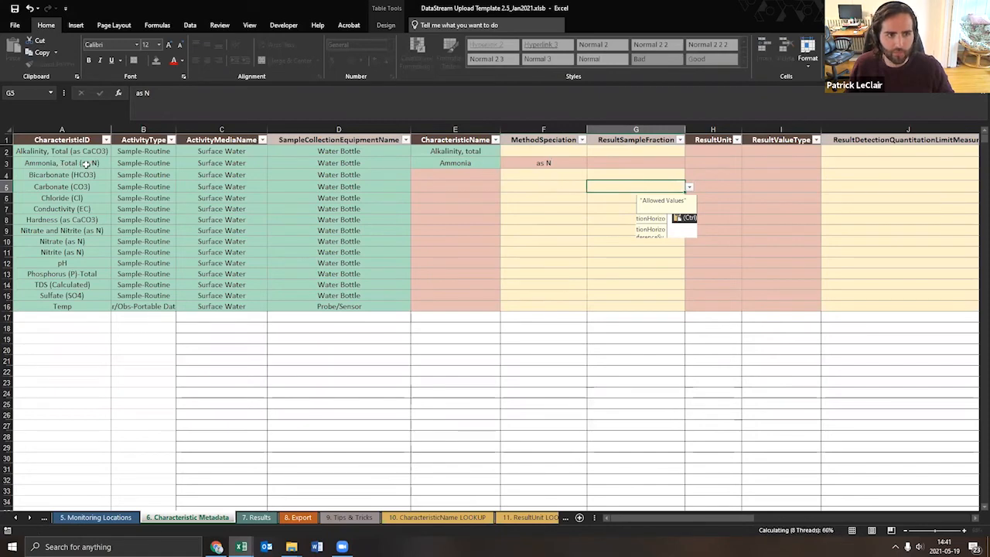
# - Set the ResultSampleFraction of the Ammonia row to Total
pyautogui.click(633, 163)
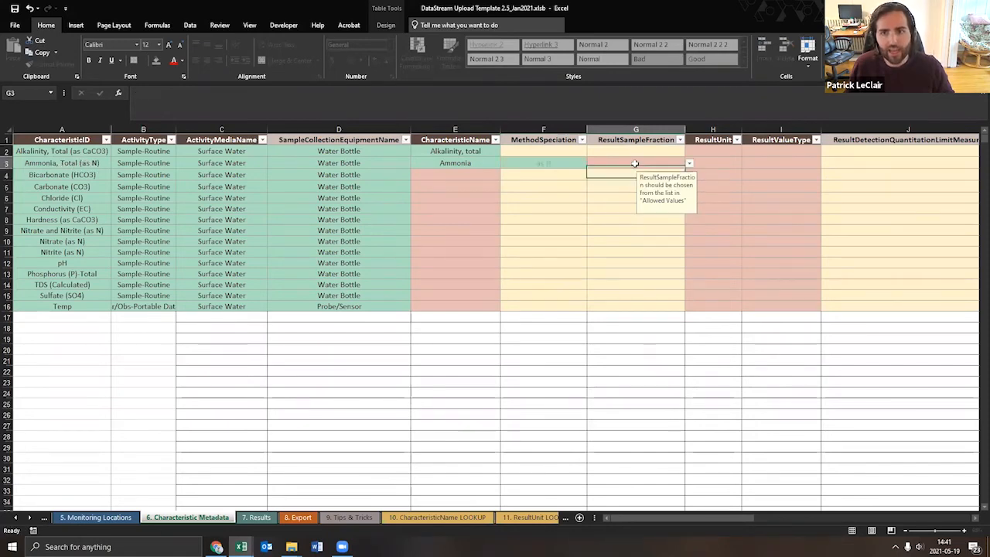
pyautogui.doubleClick(635, 163)
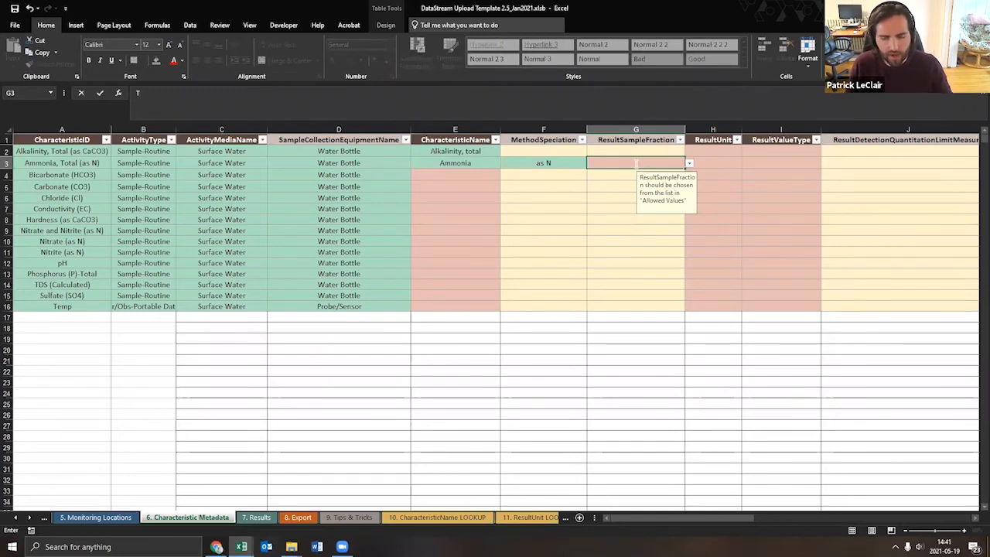
pyautogui.write('Total')
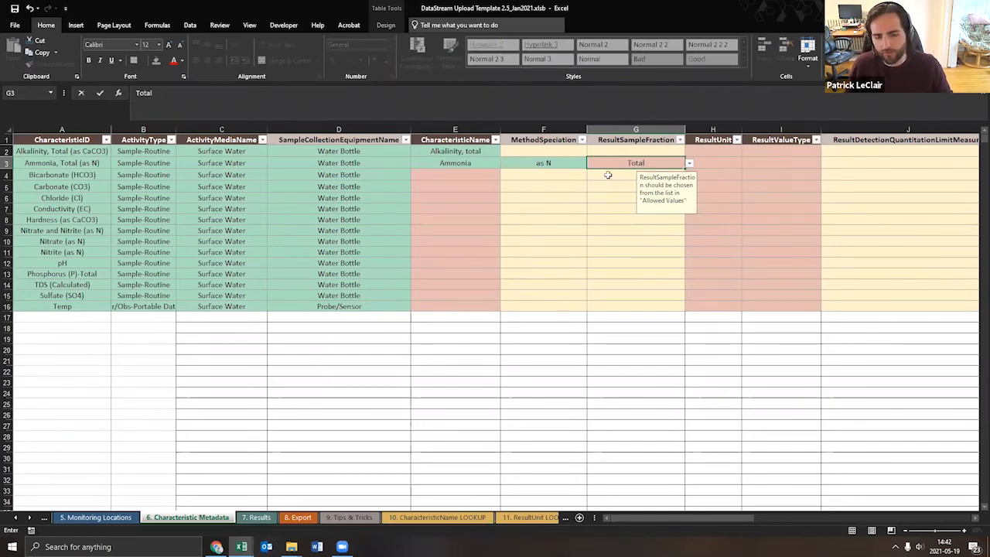
pyautogui.click(608, 174)
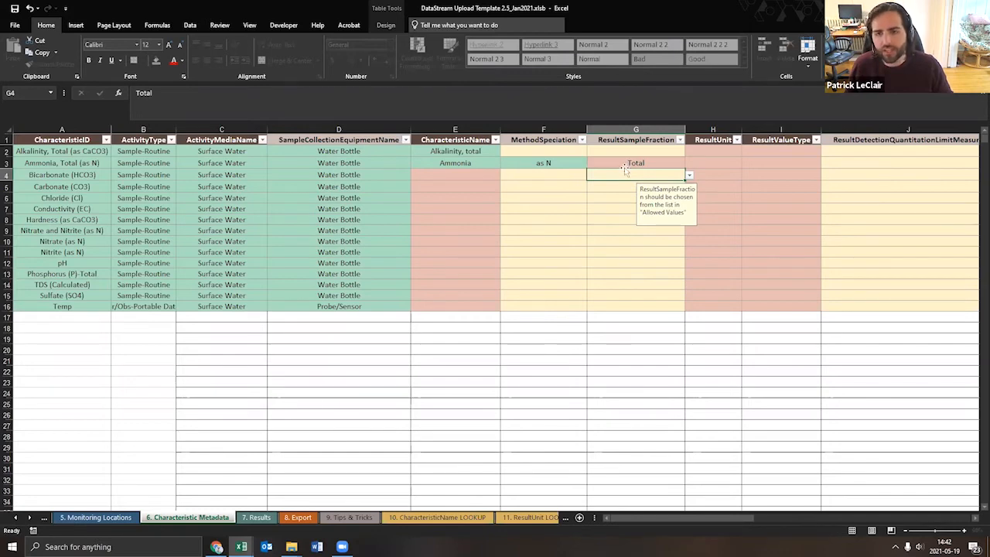
pyautogui.click(628, 162)
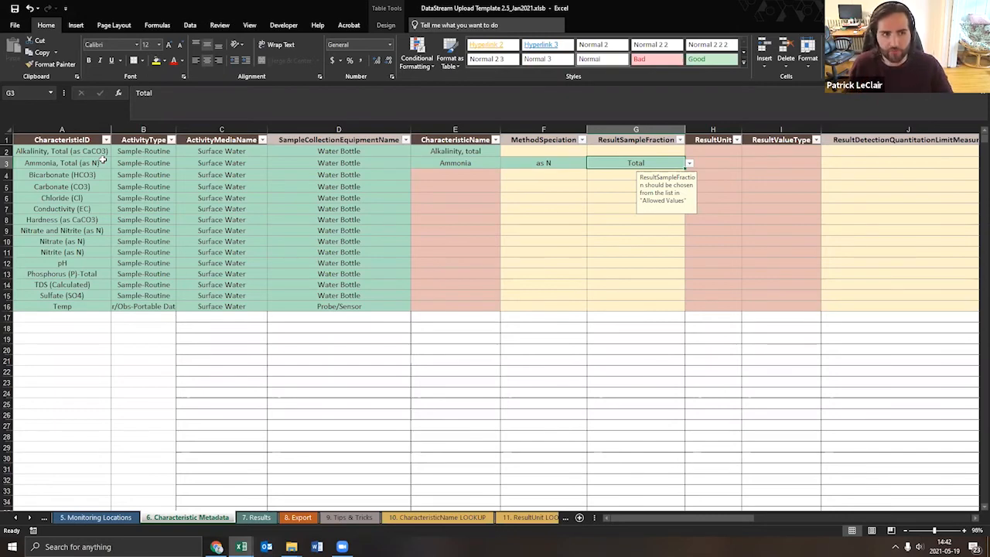
# - Set the ResultSampleFraction of the Ammonia row to Unfiltered
pyautogui.doubleClick(639, 164)
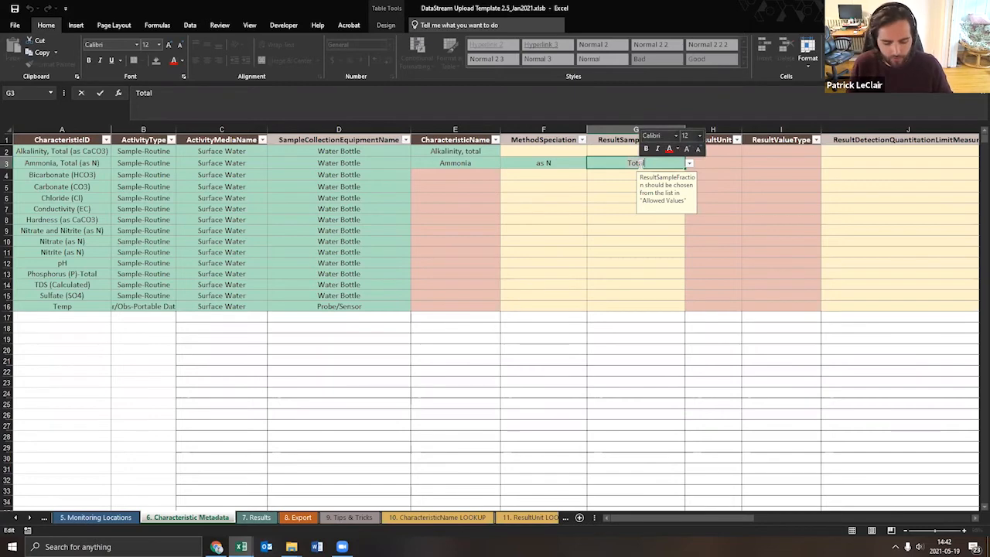
pyautogui.press('BackSpace')
pyautogui.press('BackSpace')
pyautogui.press('BackSpace')
pyautogui.press('BackSpace')
pyautogui.press('BackSpace')
pyautogui.write('Unfiltered')
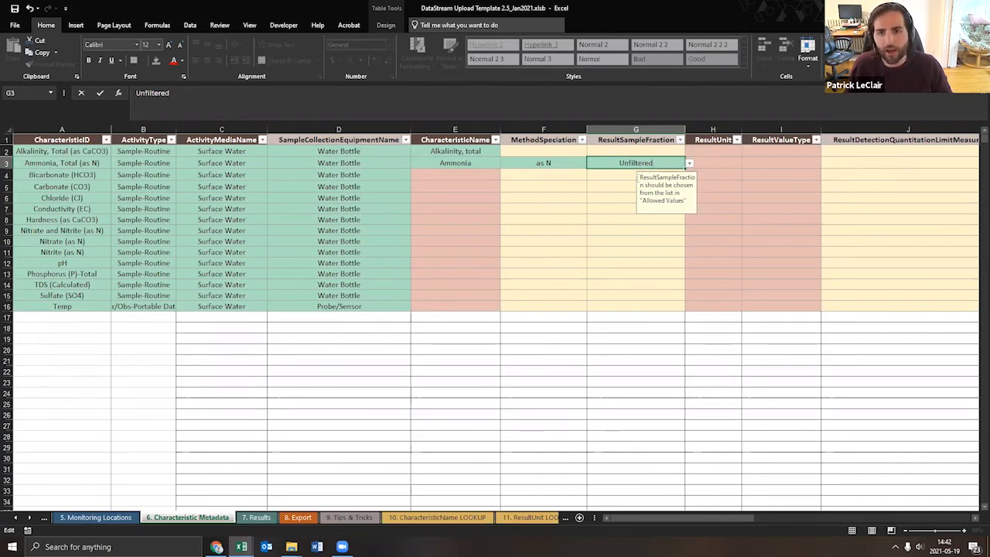
pyautogui.click(488, 175)
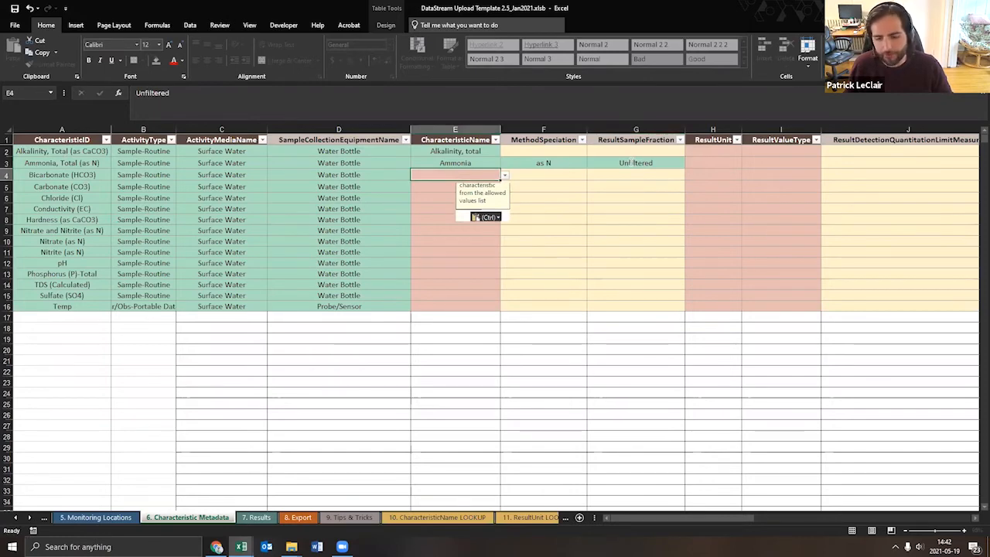
# - Set the CharacteristicName of the Bicarbonate (HCO3) row to Bicarbonate from the allowed values
pyautogui.click(631, 162)
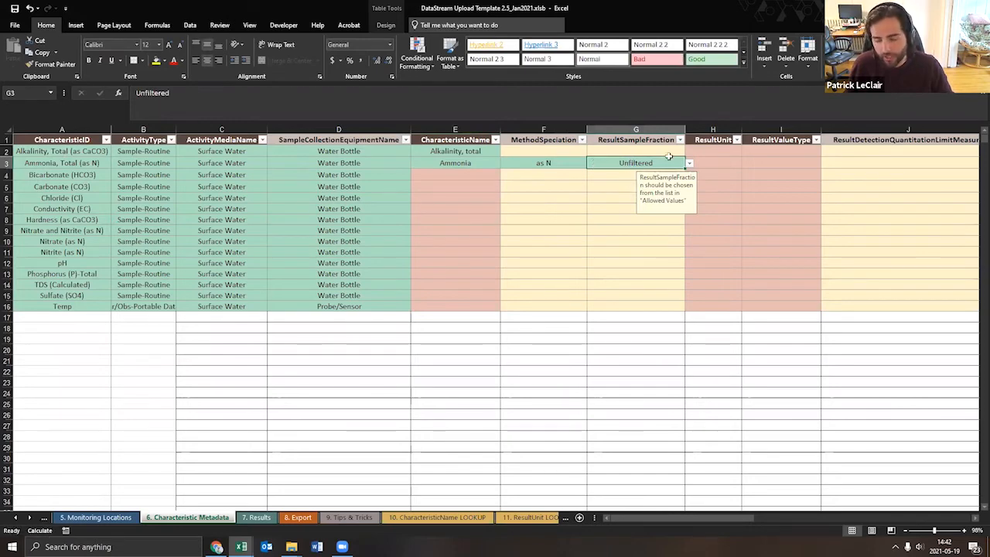
pyautogui.click(478, 174)
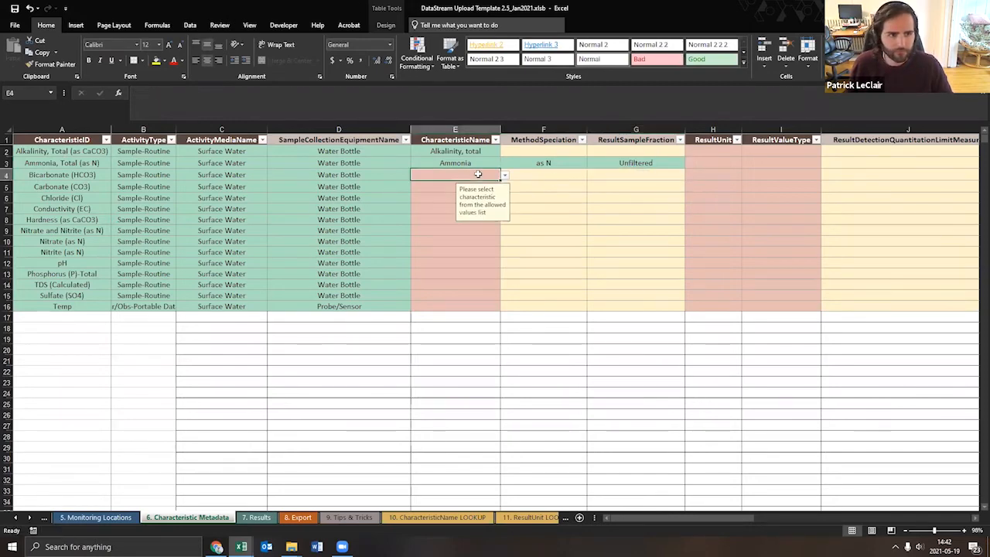
pyautogui.write('Bicarbonate')
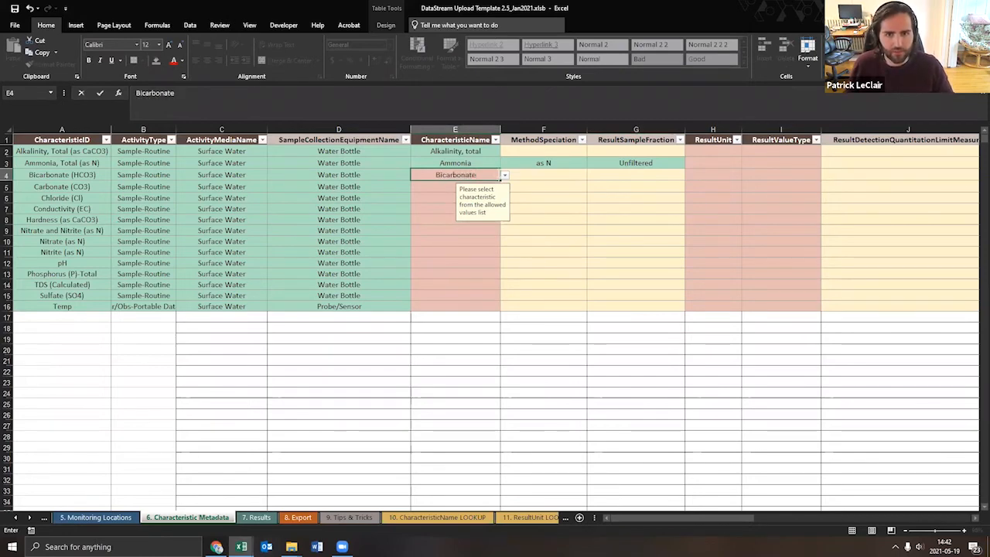
pyautogui.click(504, 176)
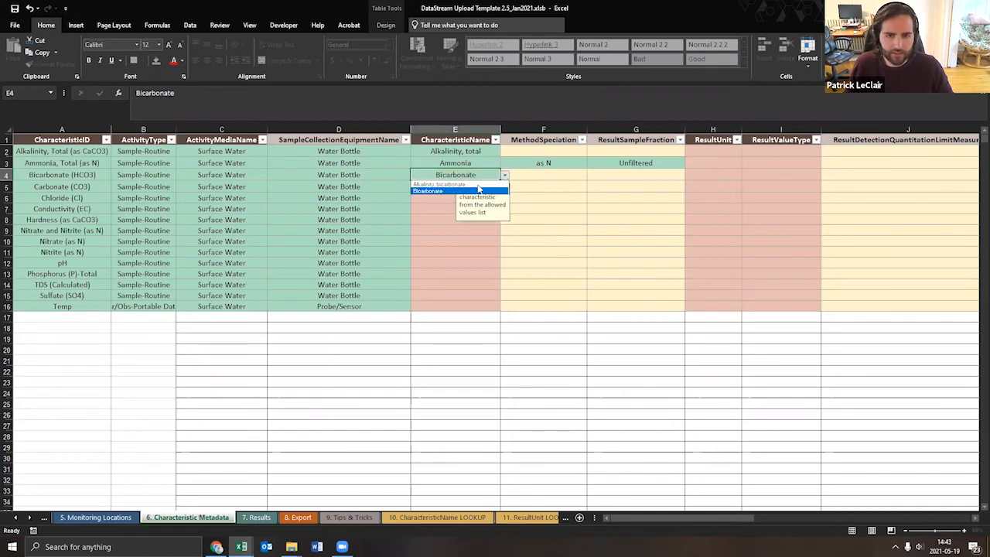
pyautogui.click(475, 191)
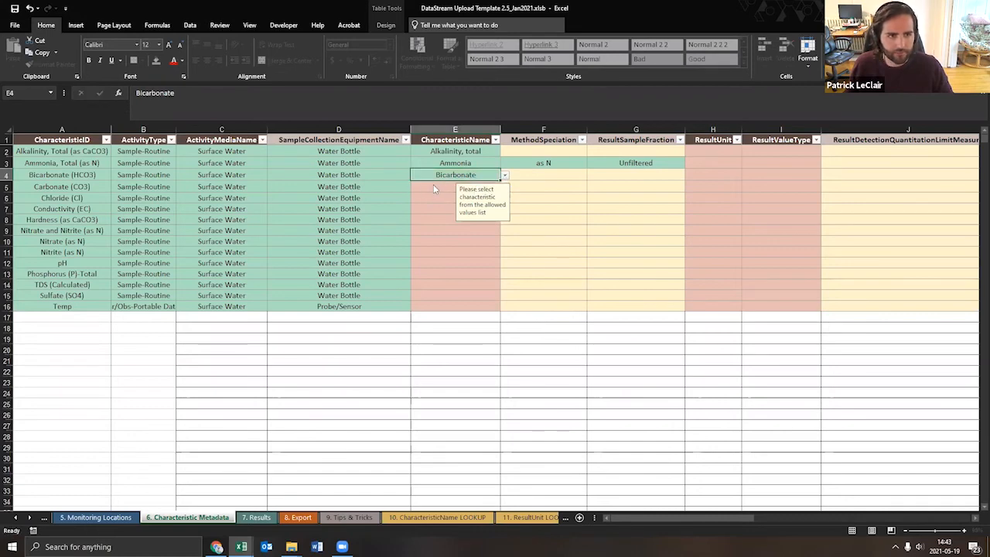
# - Fill in the CharacteristicName of the next three rows as Carbonate, Chloride and Conductivity, matching their CharacteristicIDs
pyautogui.click(433, 184)
pyautogui.write('Carbonate')
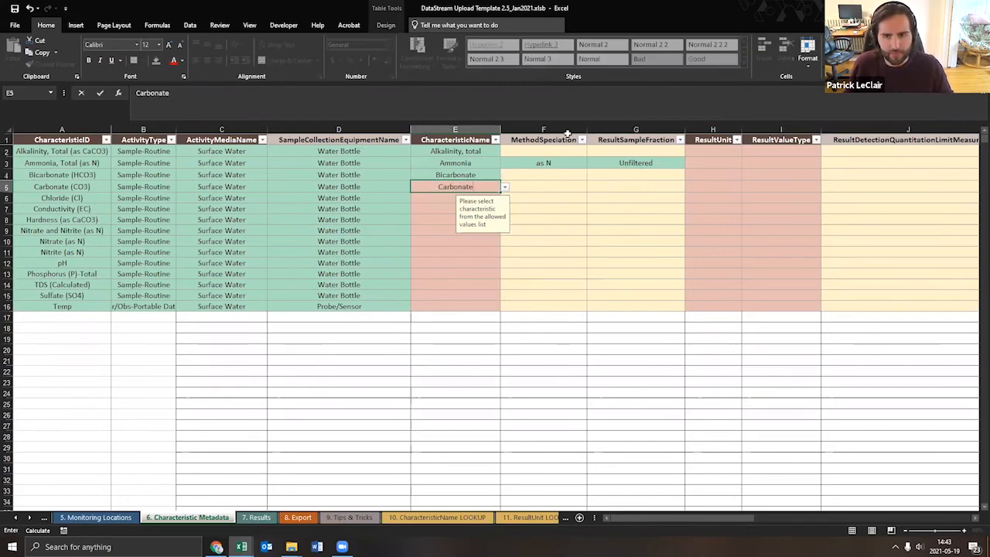
pyautogui.click(459, 200)
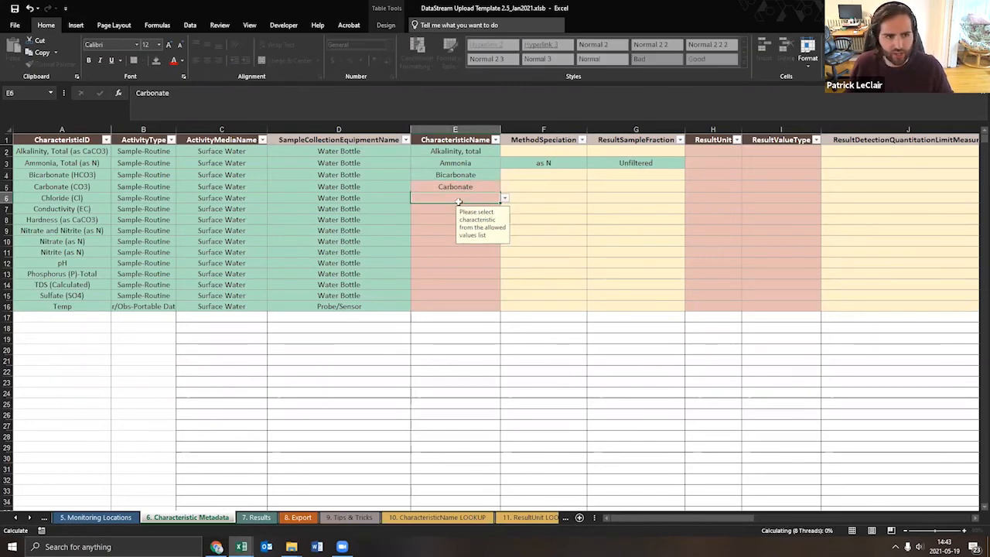
pyautogui.write('Chloride')
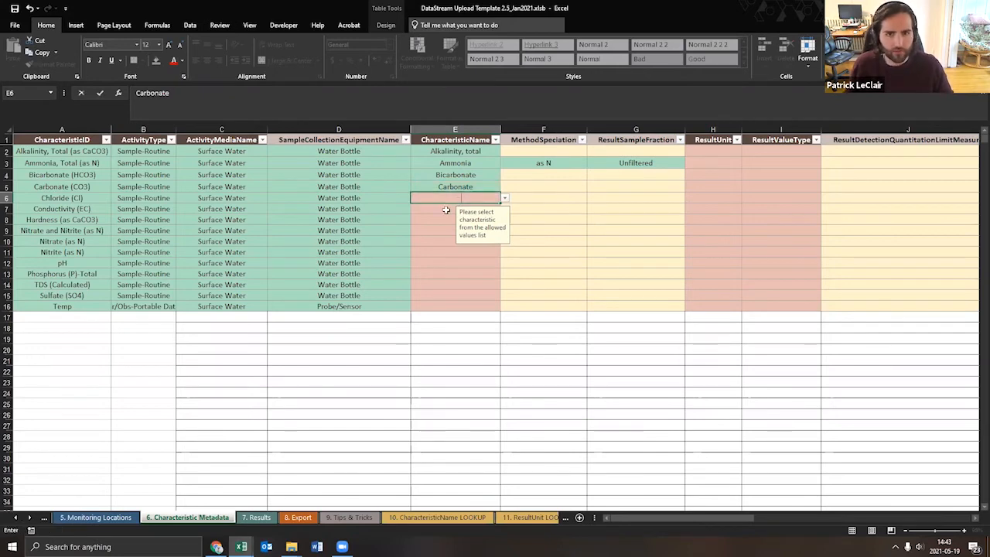
pyautogui.click(444, 209)
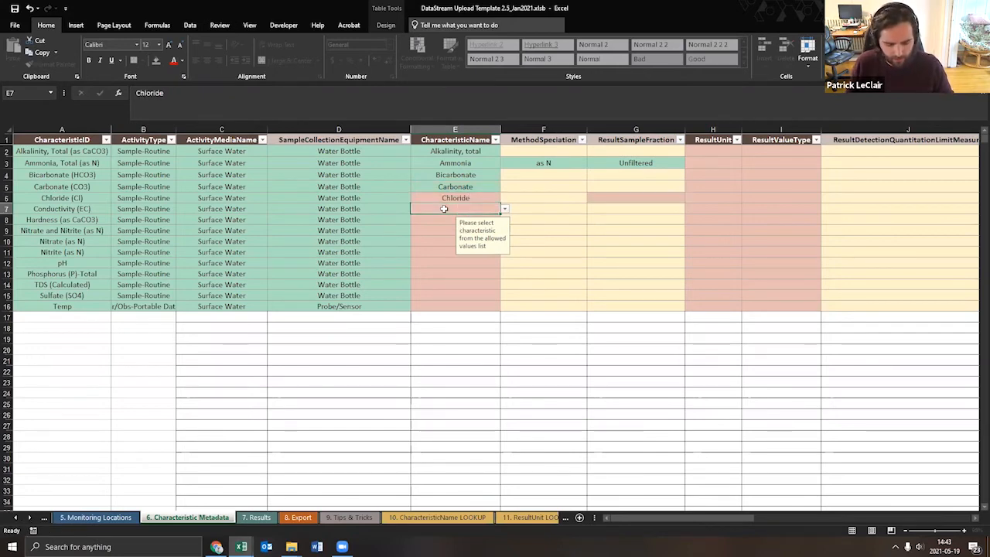
pyautogui.write('Conductivity')
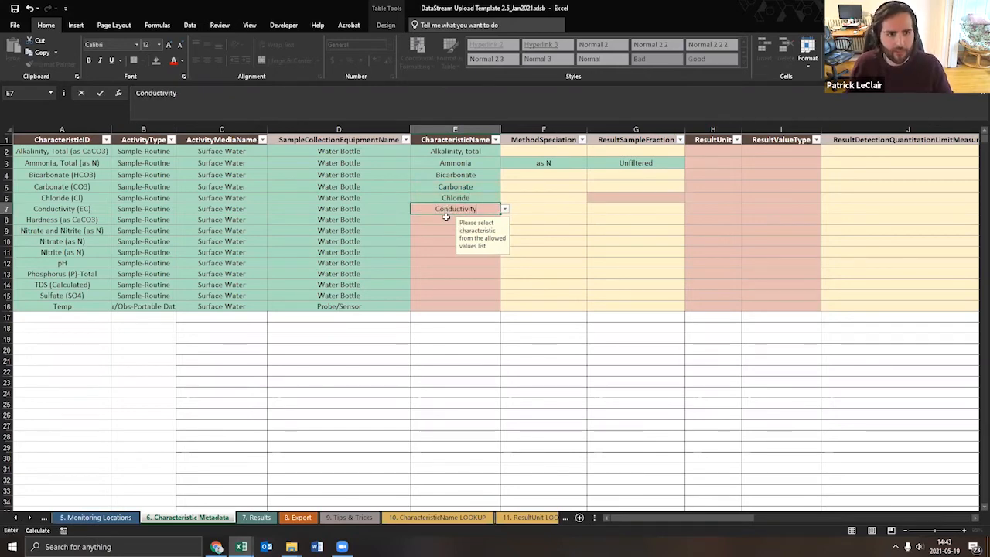
# - Search the allowed characteristic names for Hardness and set the Hardness (as CaCO3) row's CharacteristicName to Total hardness
pyautogui.click(445, 217)
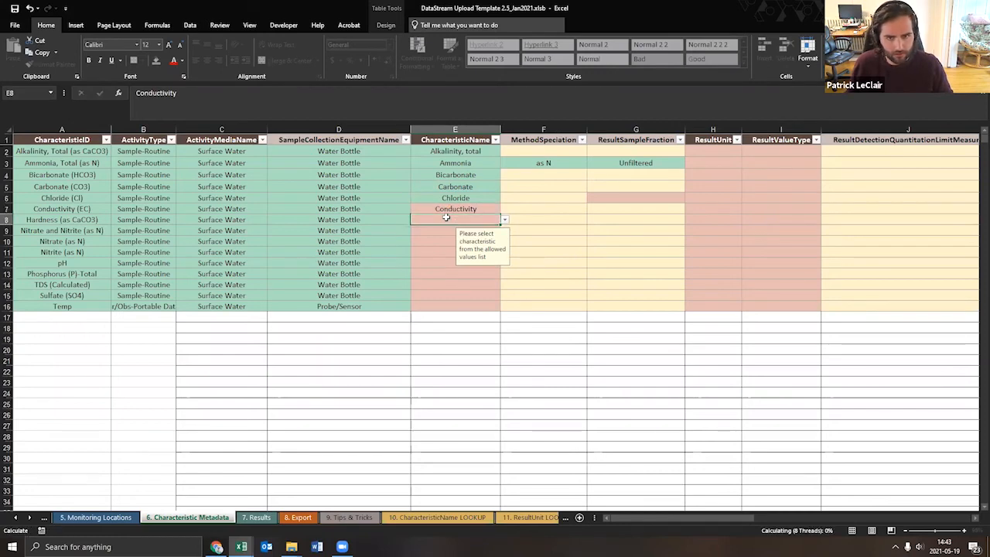
pyautogui.doubleClick(446, 218)
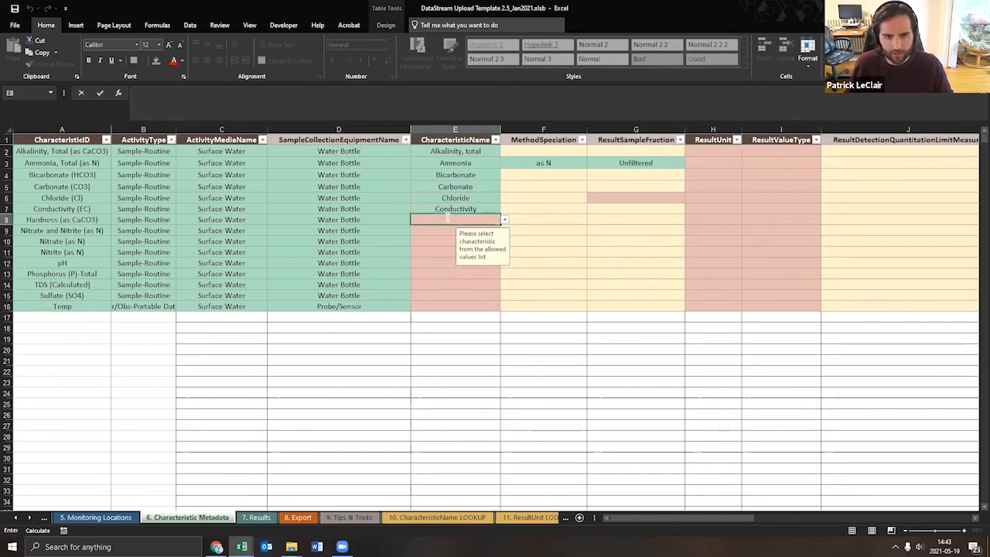
pyautogui.write('Hardness')
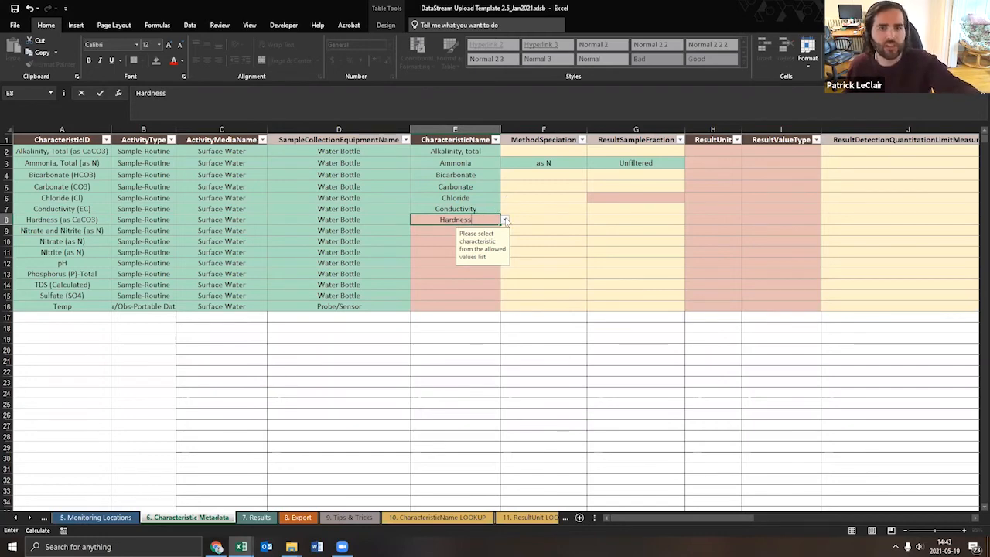
pyautogui.click(505, 222)
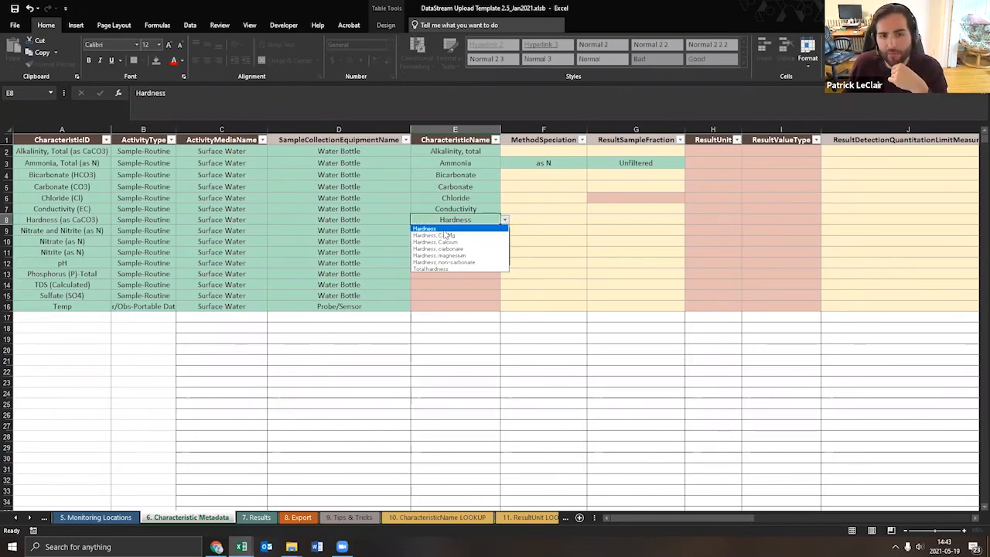
pyautogui.click(442, 269)
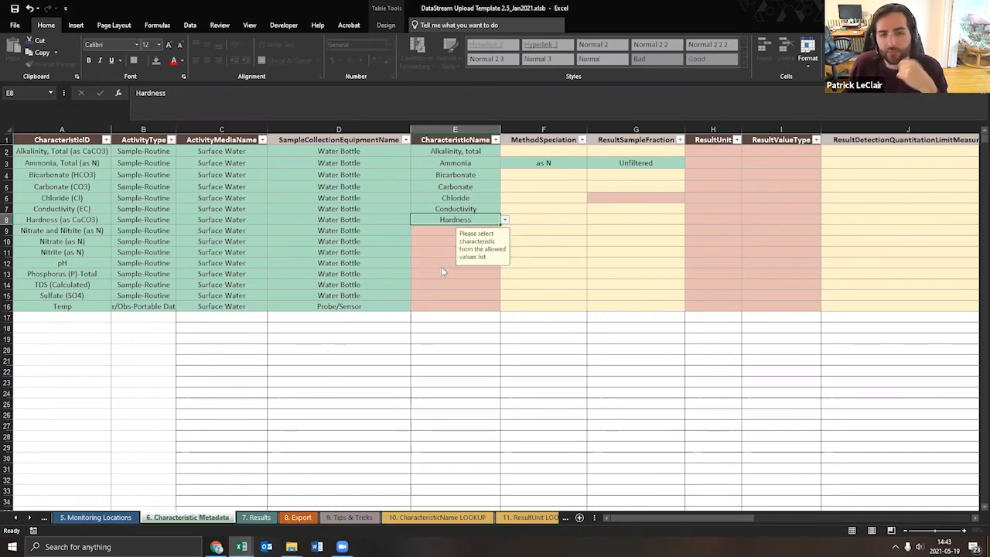
# - Set the MethodSpeciation of the Hardness row to as CaCO3 and the ResultSampleFraction of the Chloride row to Total
pyautogui.click(553, 219)
pyautogui.write('as Cac')
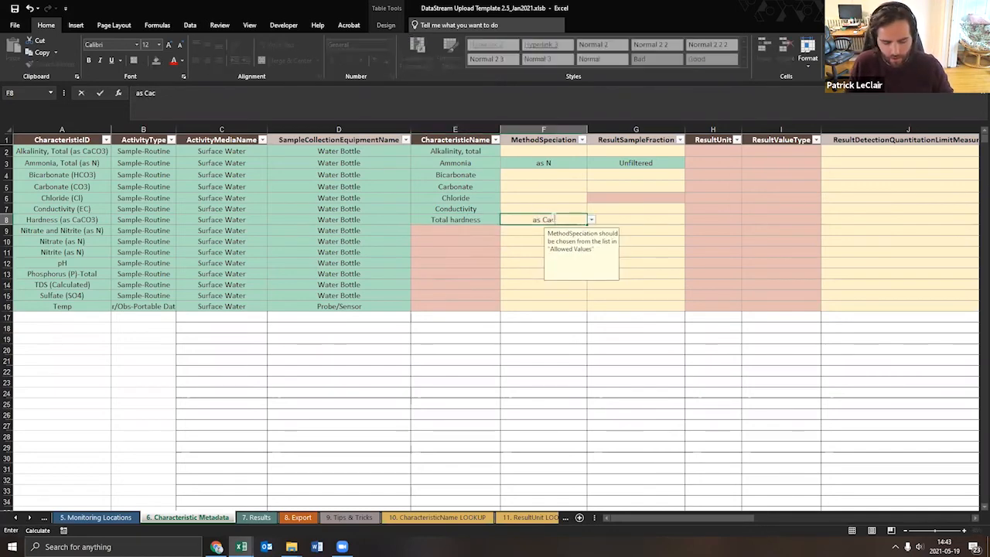
pyautogui.write('O')
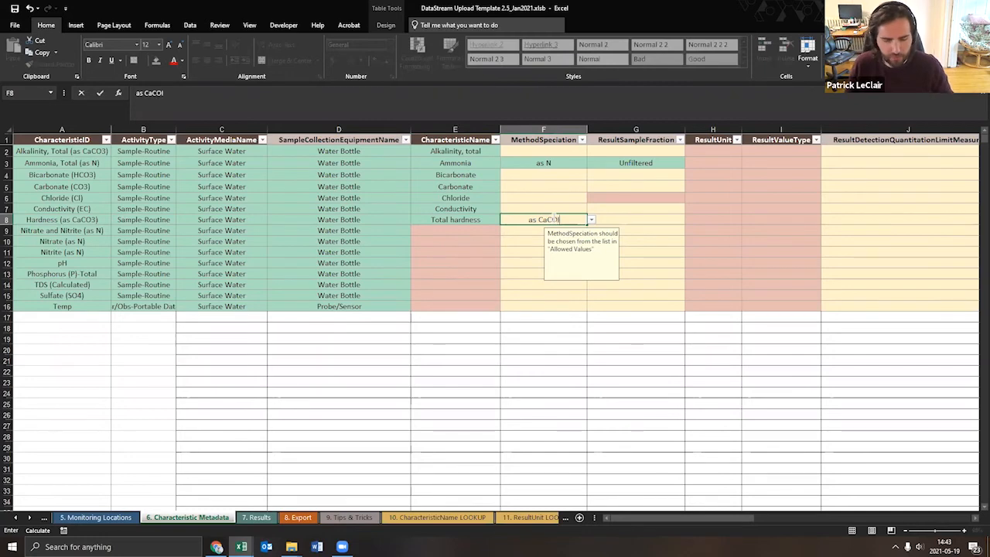
pyautogui.write('3')
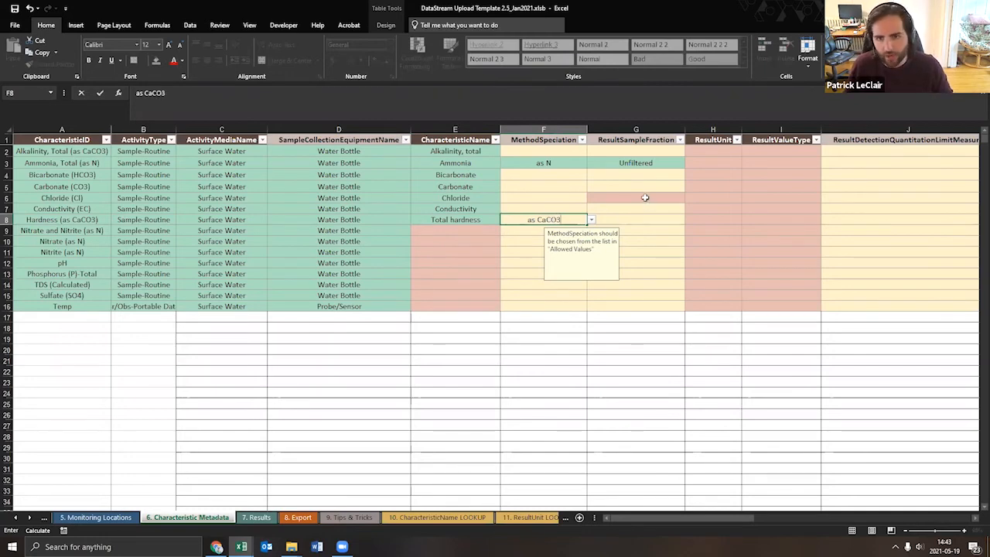
pyautogui.click(645, 198)
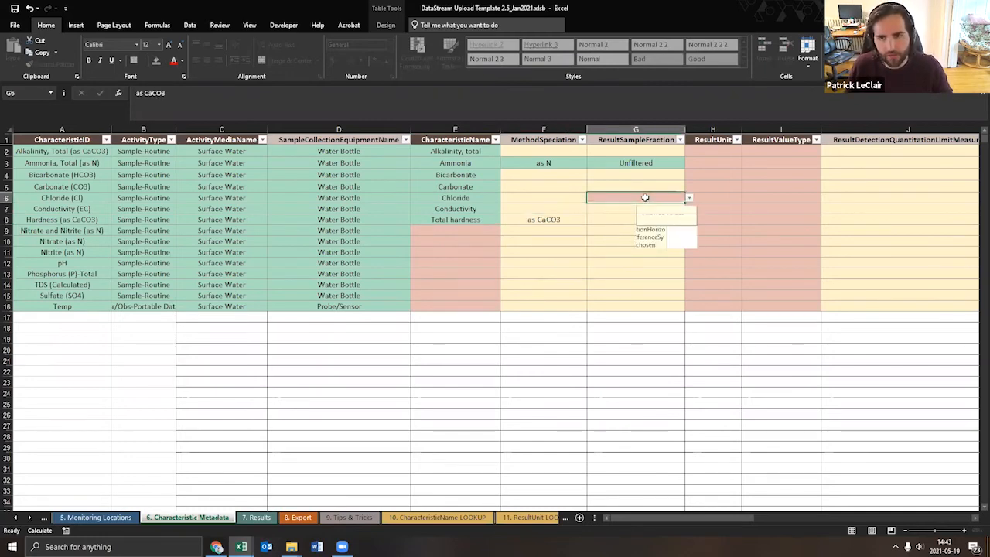
pyautogui.write('Total')
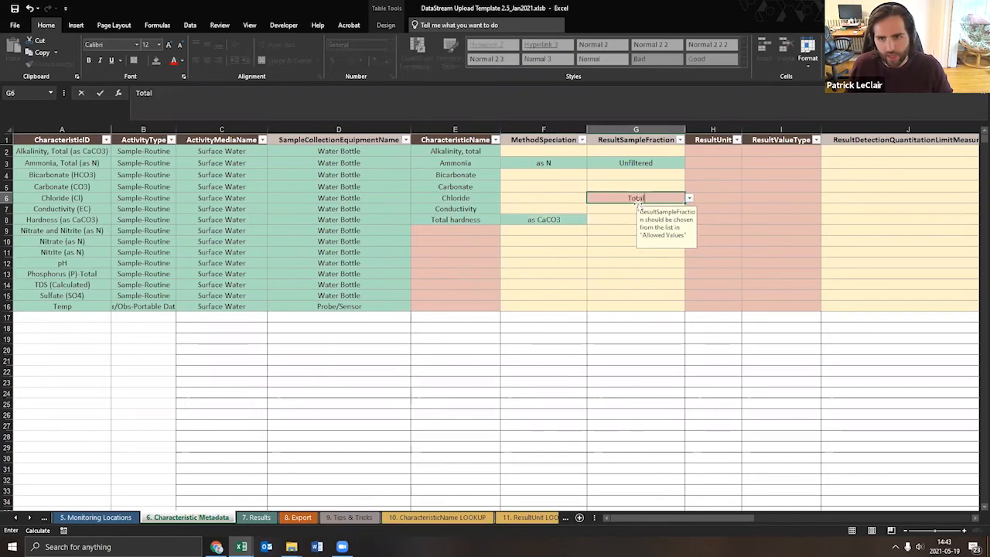
# - Search the allowed names for nitrogen and set the Nitrate and Nitrite row's CharacteristicName to Inorganic nitrogen (nitrate and nitrite)
pyautogui.click(468, 230)
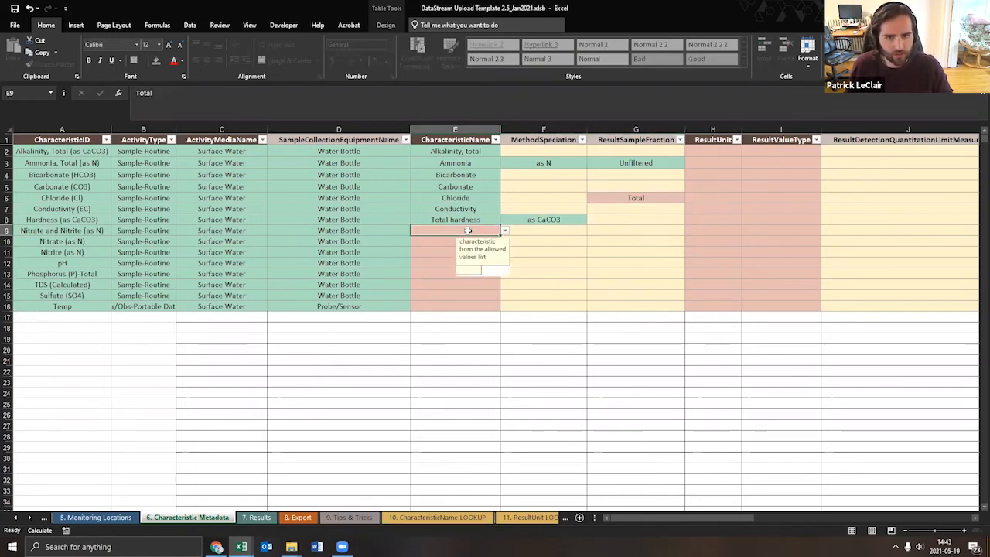
pyautogui.doubleClick(468, 230)
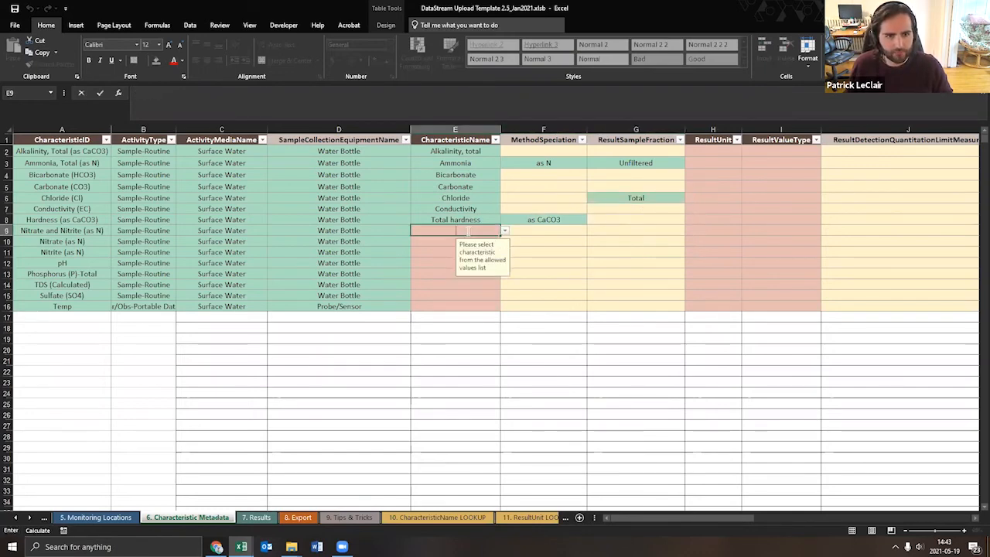
pyautogui.write('nitrogen')
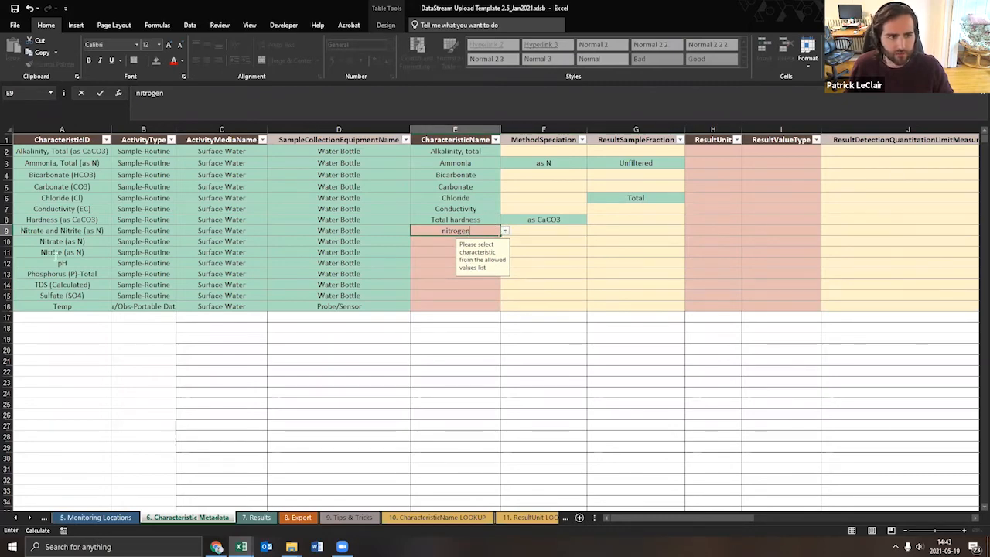
pyautogui.hotkey('alt', 'Down')
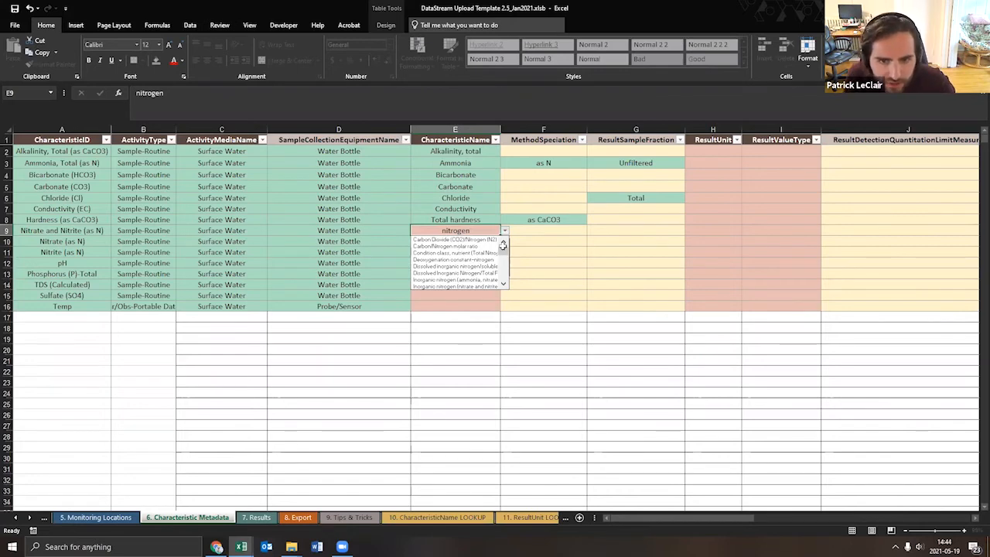
pyautogui.click(481, 286)
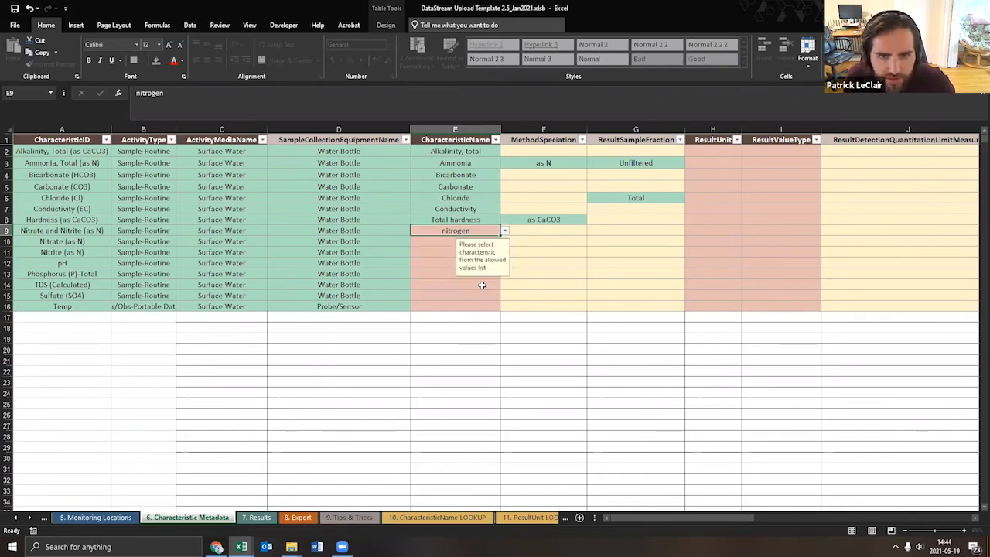
# - Set the Nitrate and Nitrite row's MethodSpeciation to as N and its ResultSampleFraction to Unfiltered
pyautogui.click(542, 230)
pyautogui.write('as N')
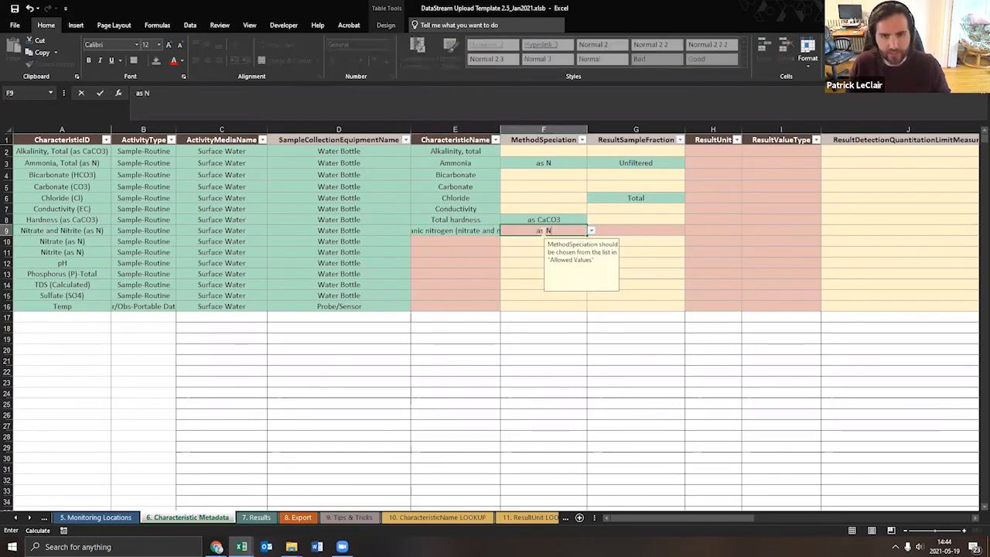
pyautogui.click(625, 227)
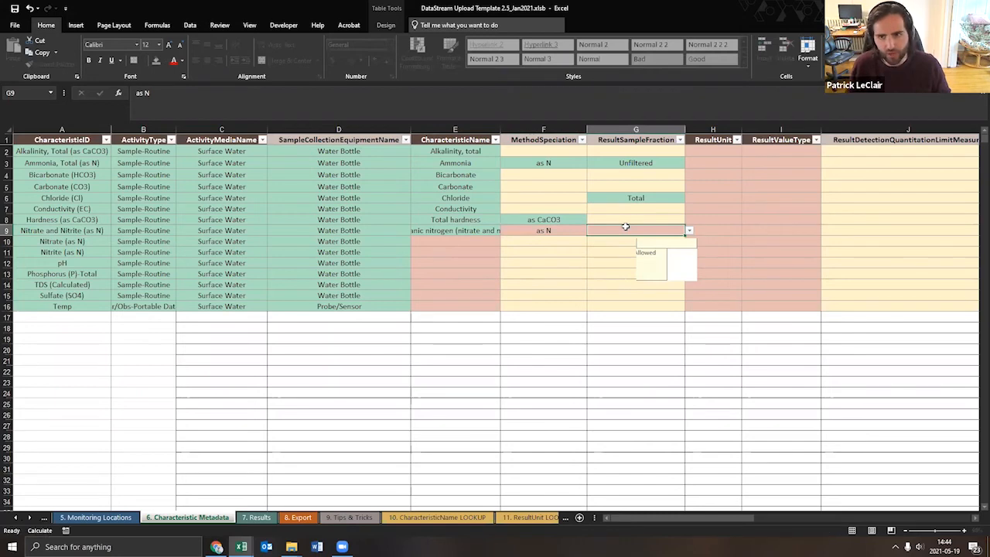
pyautogui.doubleClick(625, 227)
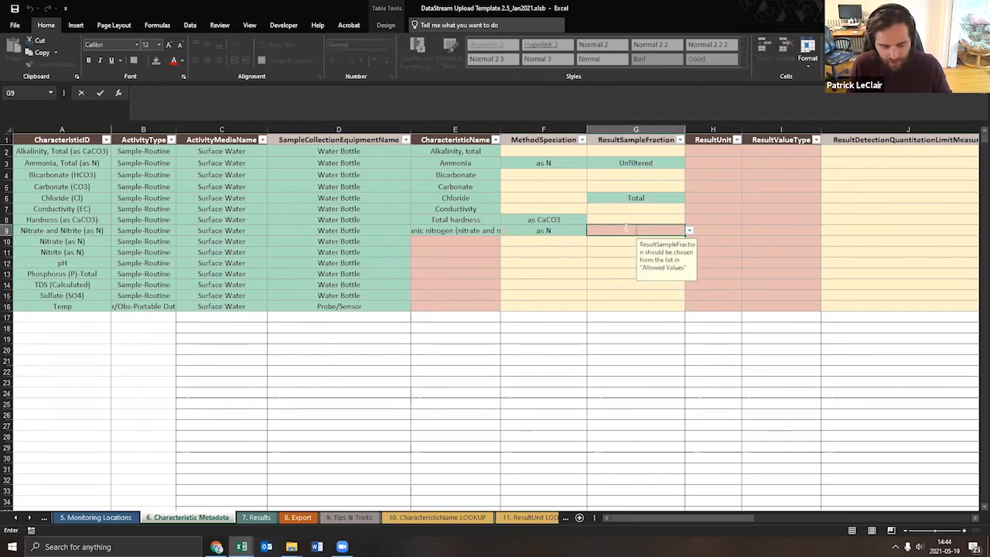
pyautogui.write('Unfiltered')
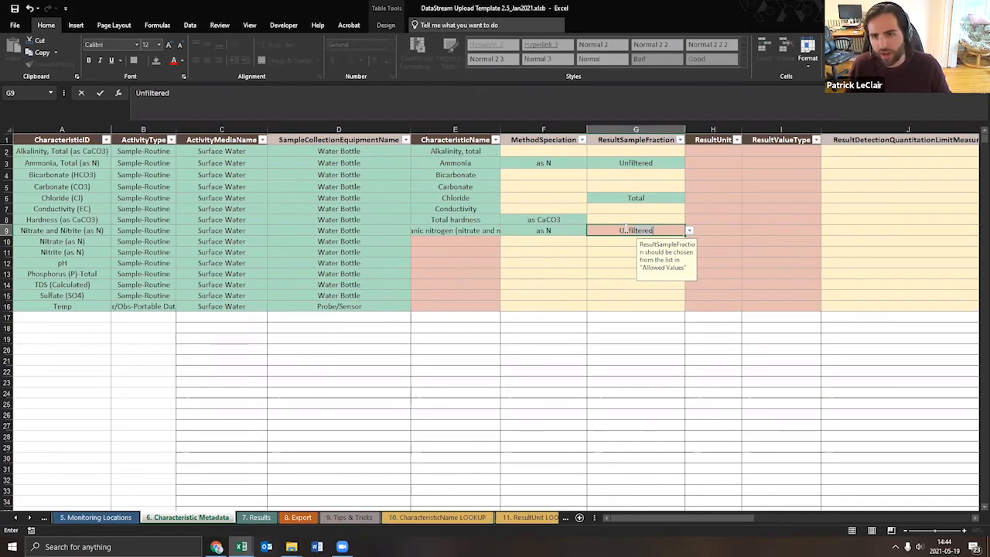
# - Set the Nitrate (as N) row's CharacteristicName to Nitrate and its MethodSpeciation to as N
pyautogui.click(483, 242)
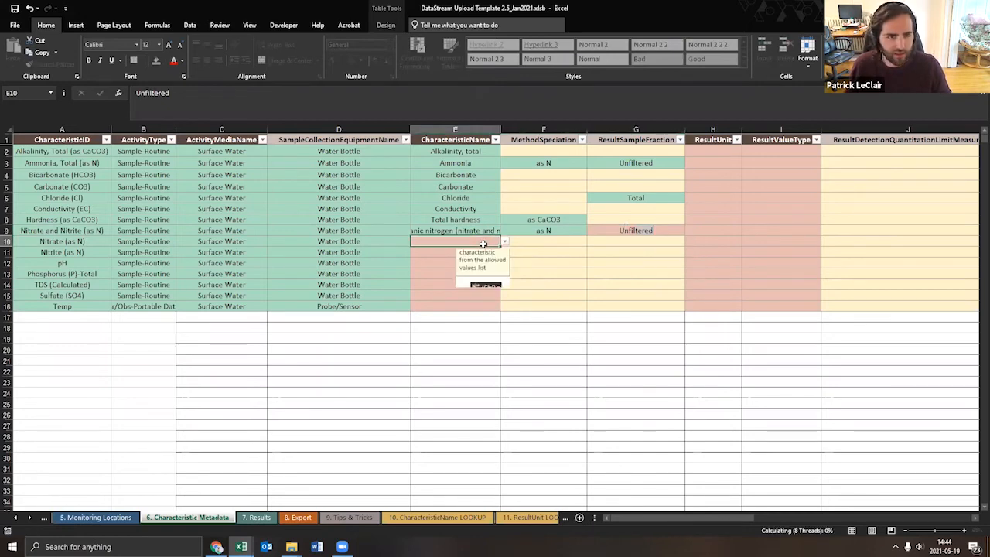
pyautogui.write('Nitrate')
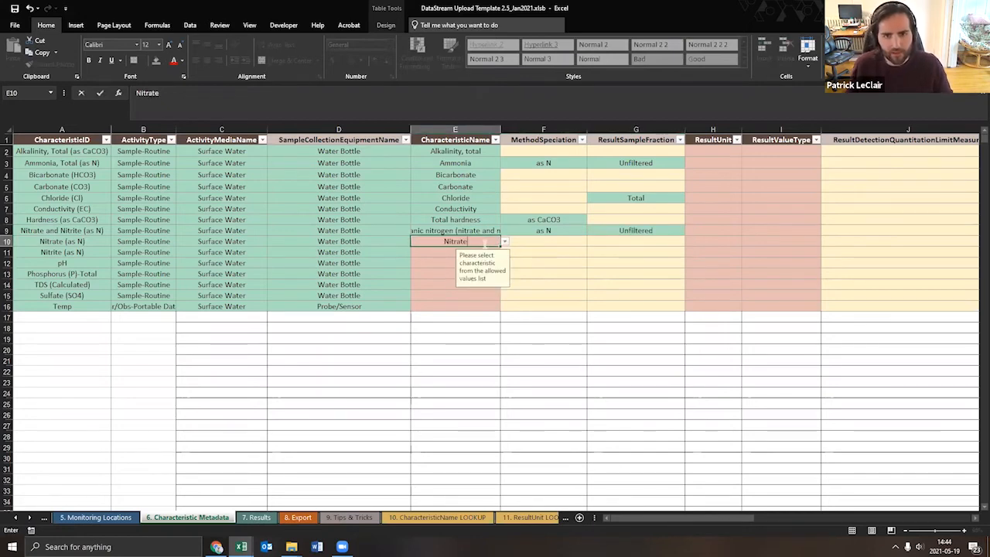
pyautogui.click(564, 242)
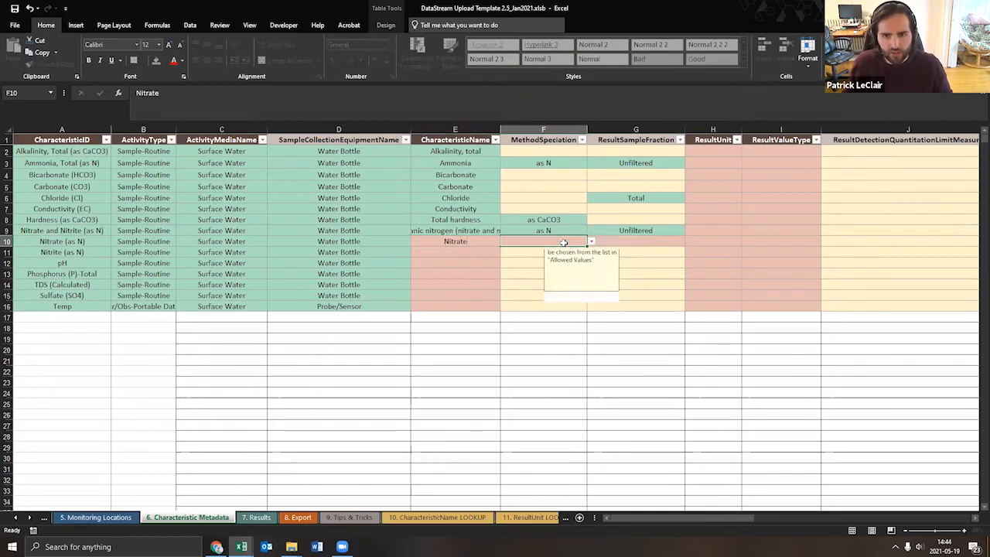
pyautogui.write('as N')
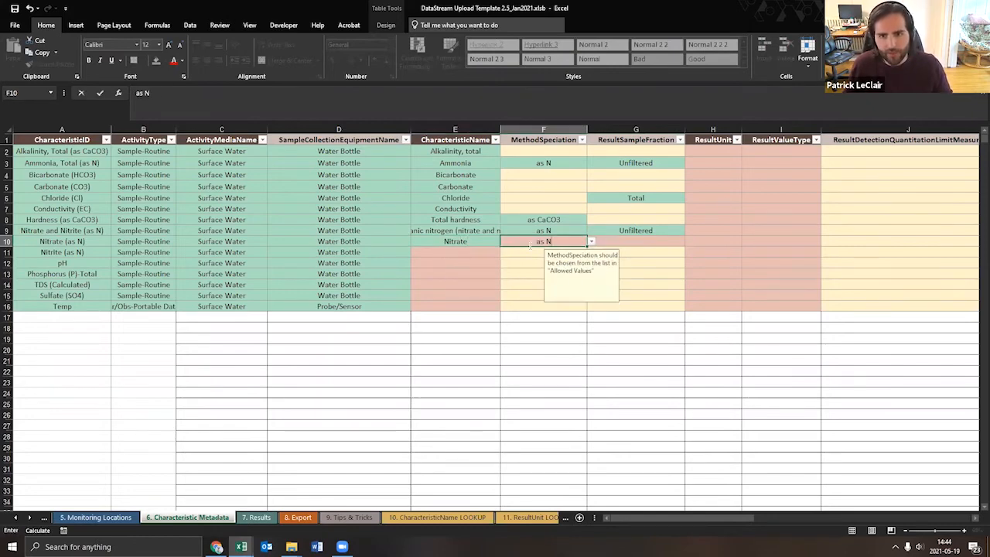
# - Set the ResultSampleFraction of the Nitrate (as N) row to Unfiltered
pyautogui.click(626, 240)
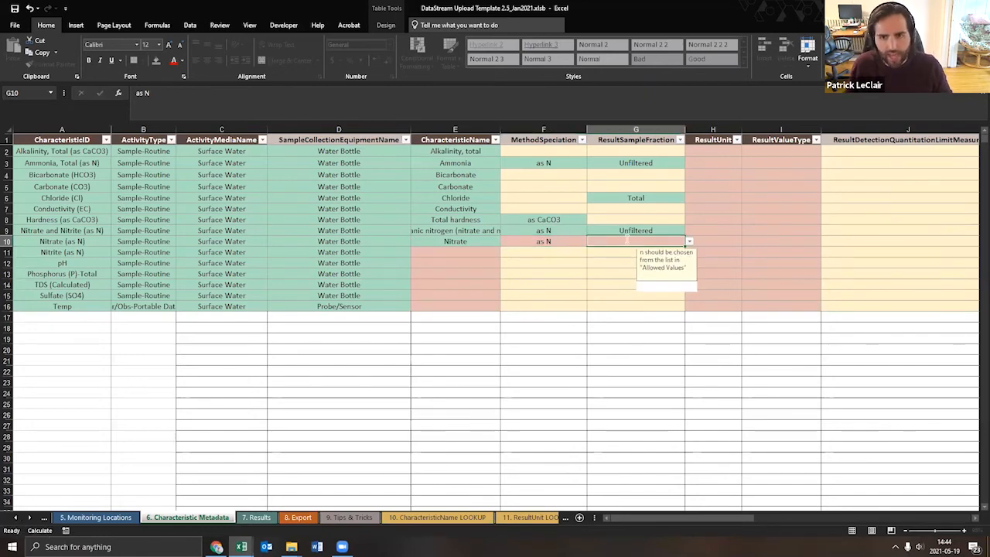
pyautogui.write('Unfiltered')
pyautogui.click(471, 248)
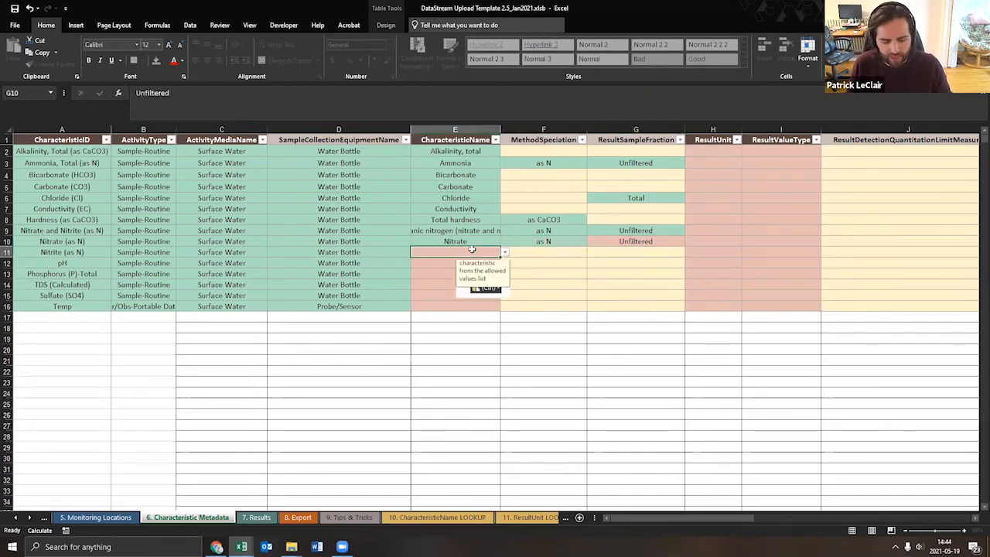
# - Complete the Nitrite (as N) row with CharacteristicName Nitrite, MethodSpeciation as N and ResultSampleFraction Unfiltered
pyautogui.write('Nitrite')
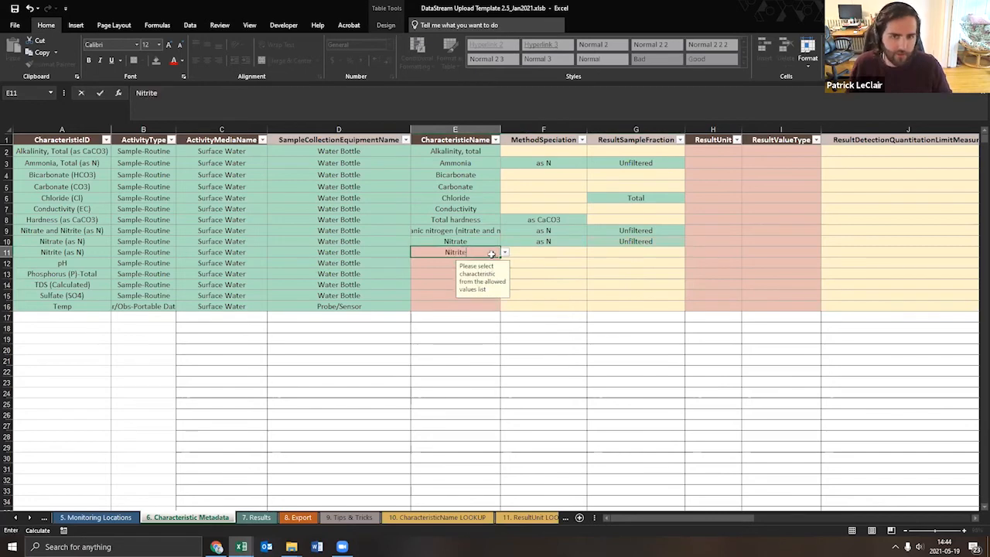
pyautogui.click(543, 245)
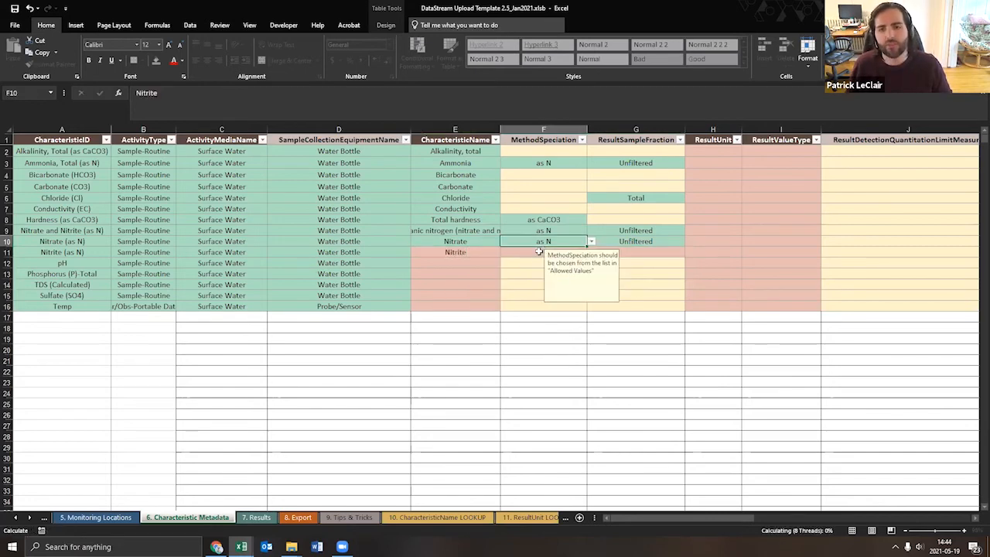
pyautogui.click(539, 252)
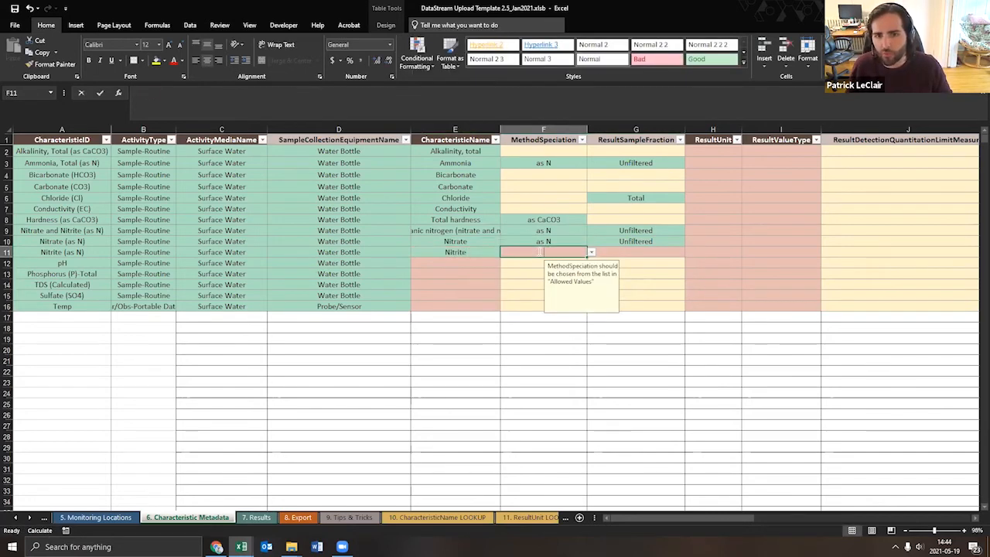
pyautogui.write('as')
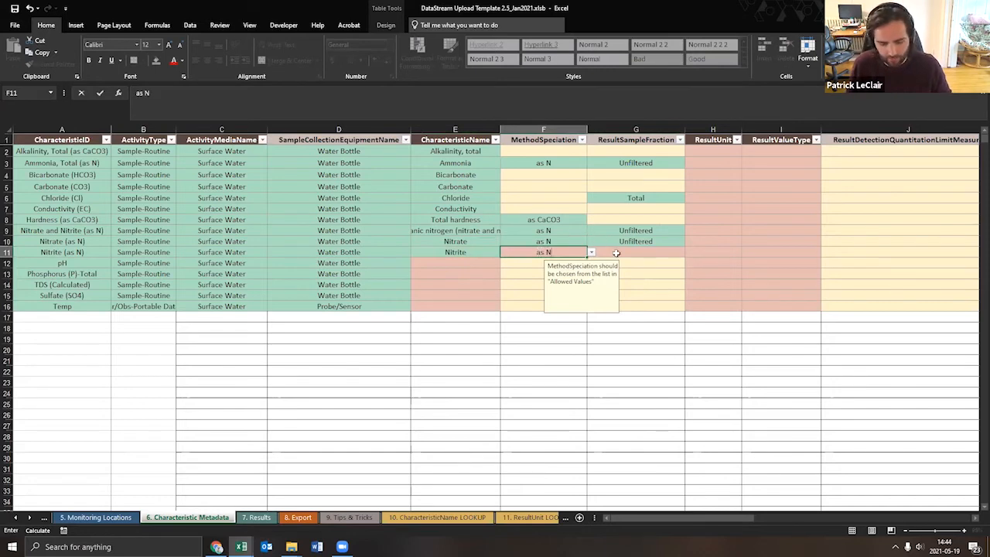
pyautogui.write(' N')
pyautogui.click(617, 253)
pyautogui.write('Unfiltered')
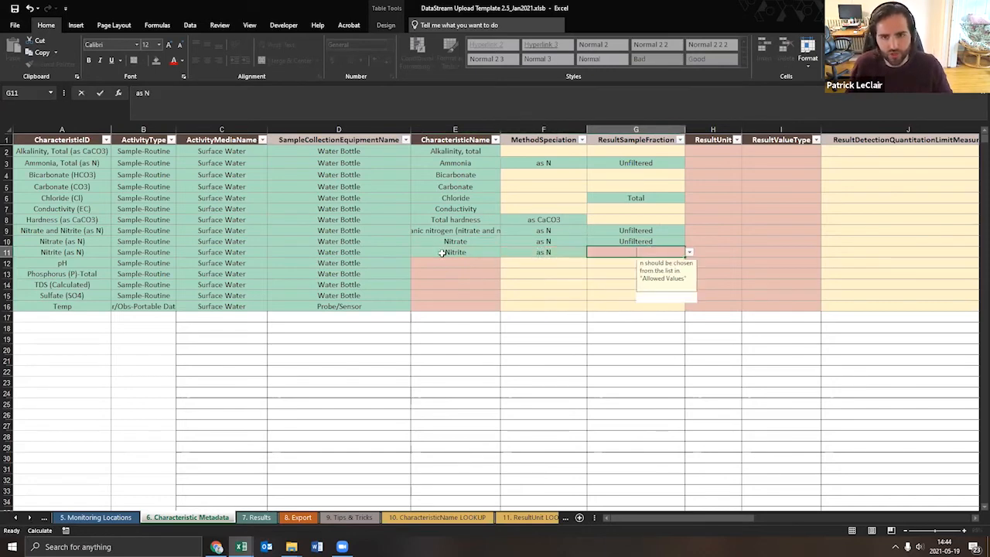
# - Set the CharacteristicName of the pH row to pH, lab
pyautogui.click(449, 263)
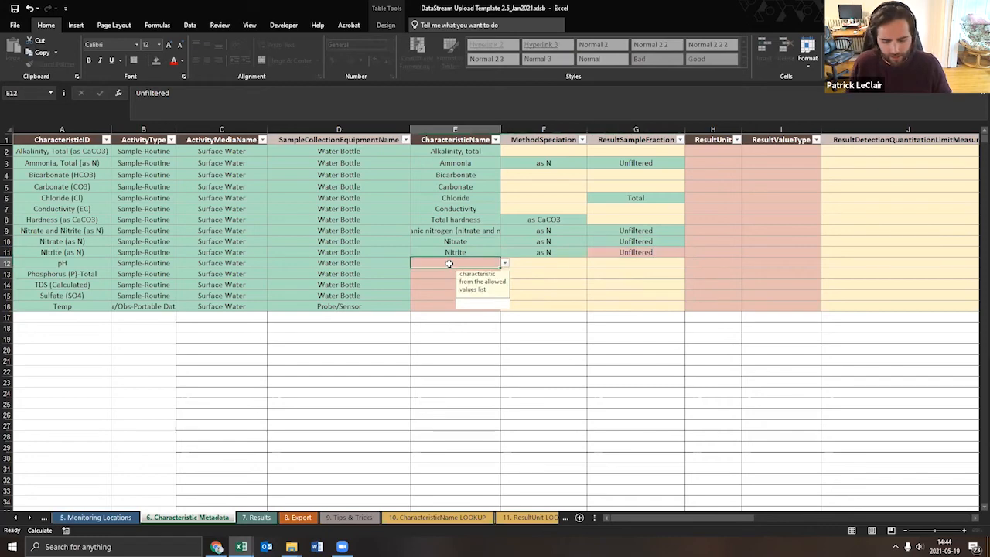
pyautogui.write('pH, l')
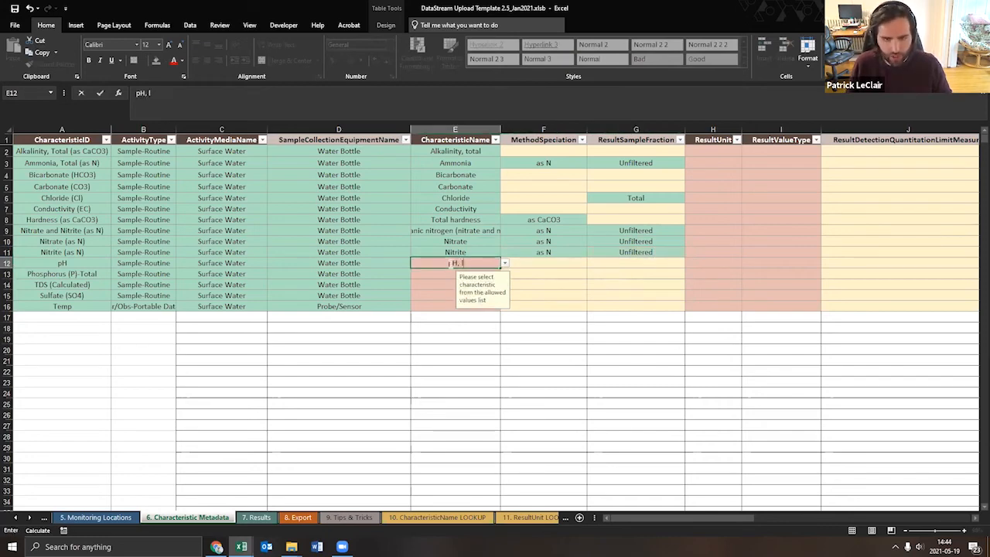
pyautogui.write('ab')
pyautogui.click(569, 262)
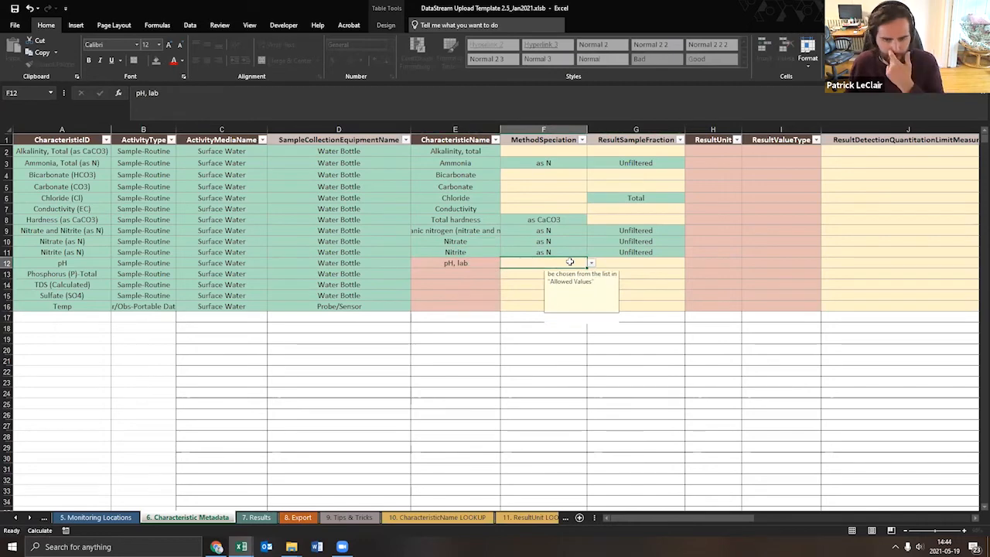
pyautogui.doubleClick(570, 262)
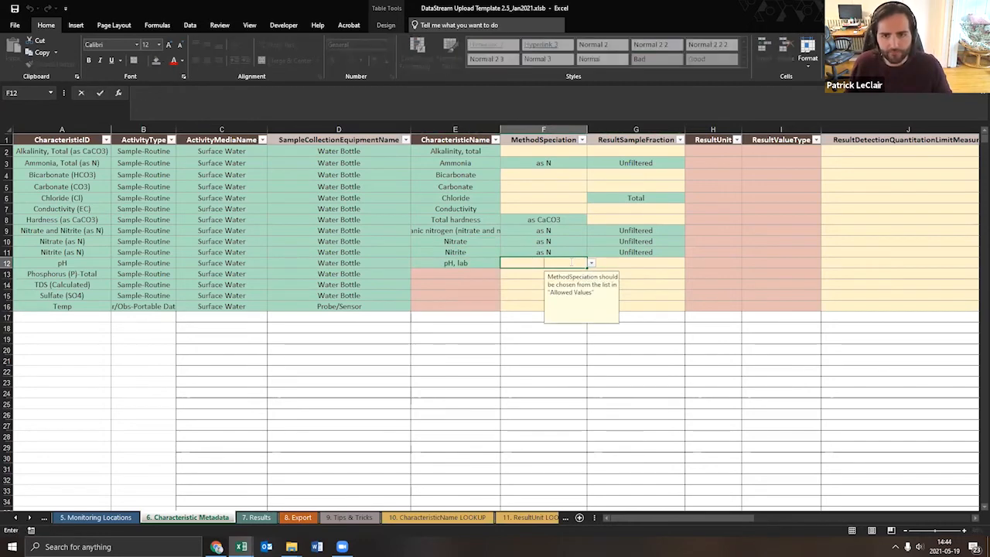
# - Set the CharacteristicName of the Phosphorus (P)-Total row to total phosphorus, mixed forms
pyautogui.click(469, 276)
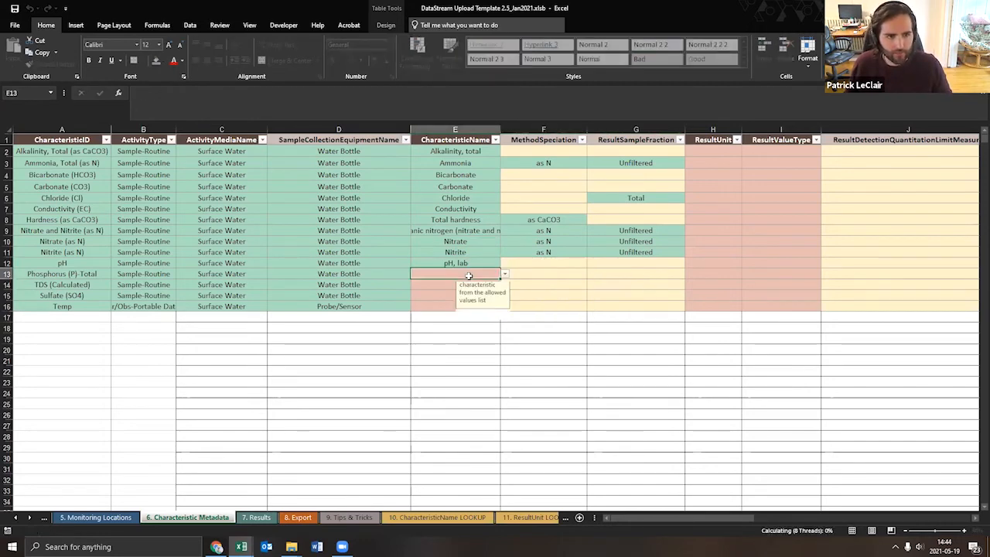
pyautogui.write('total, phosh')
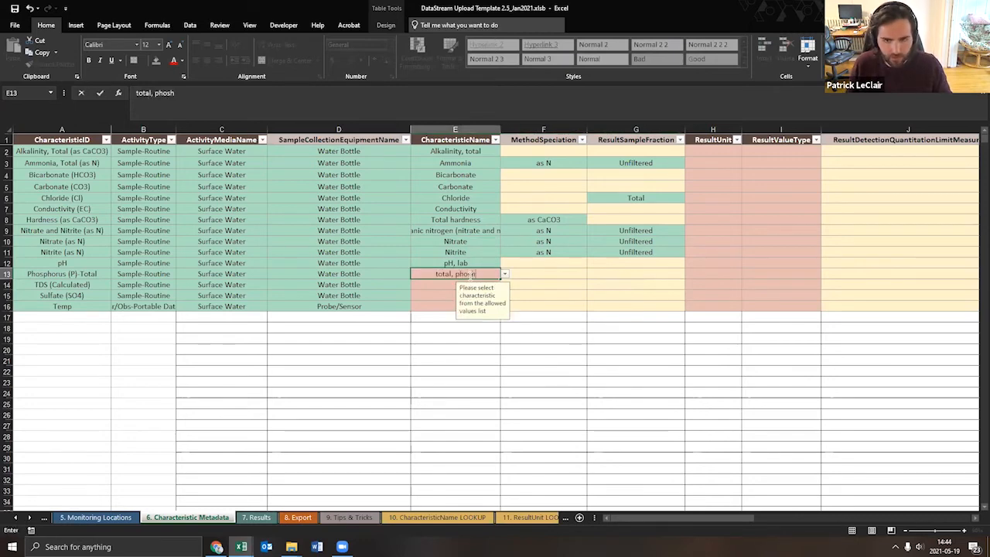
pyautogui.press('BackSpace')
pyautogui.write('phorus')
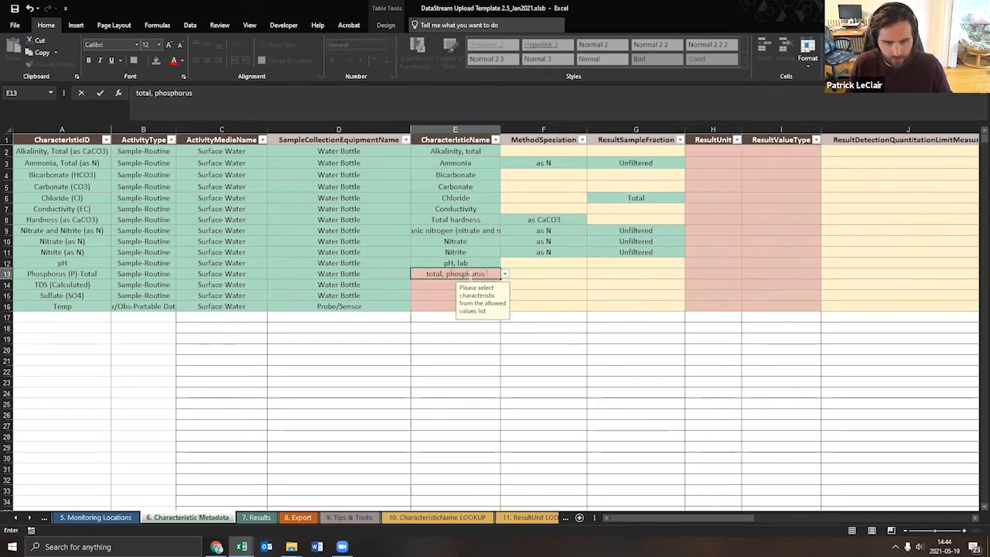
pyautogui.click(445, 274)
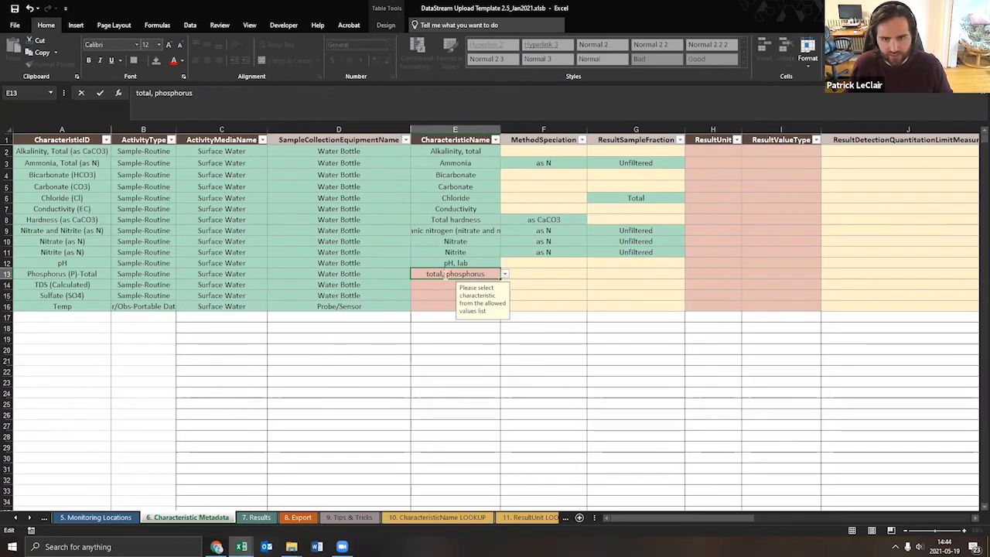
pyautogui.press('BackSpace')
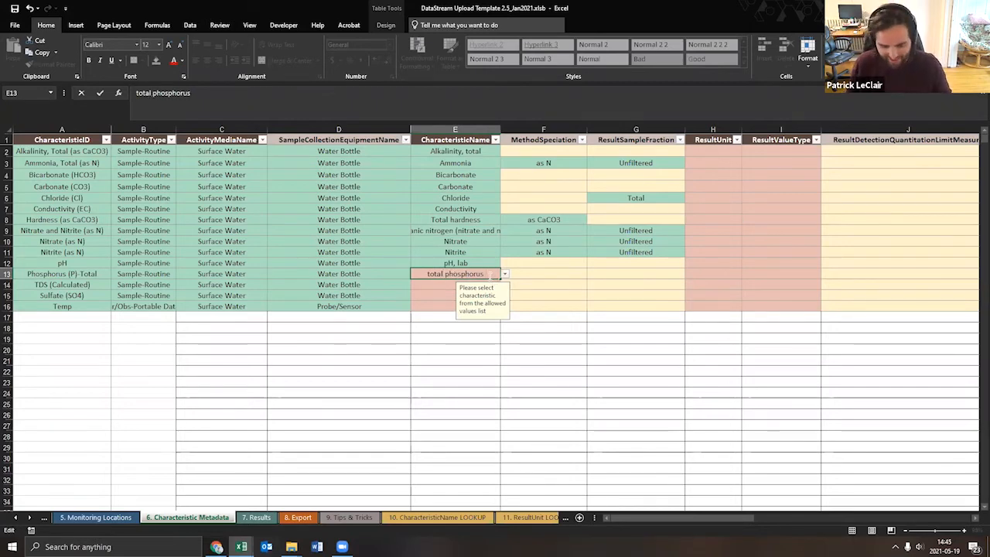
pyautogui.write(', mixed forms')
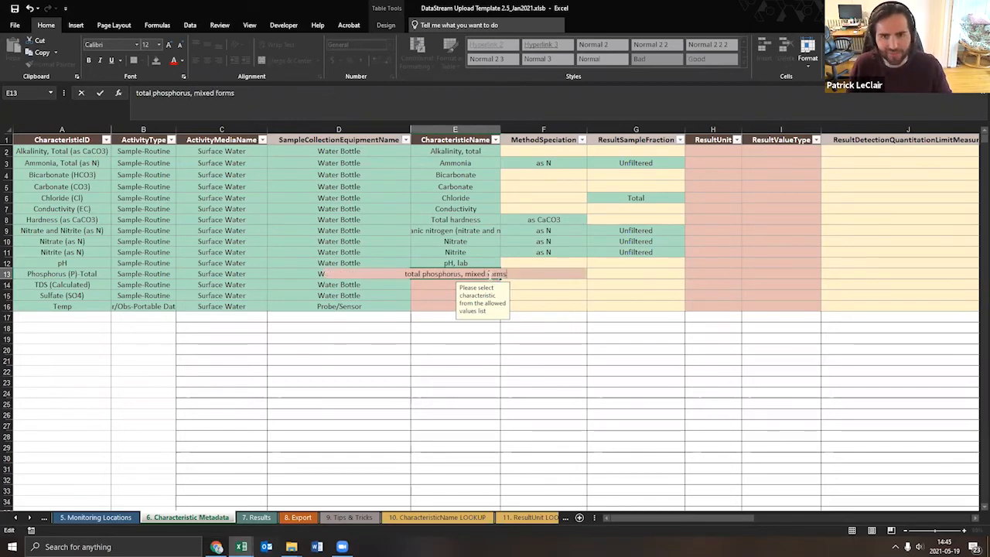
pyautogui.click(586, 288)
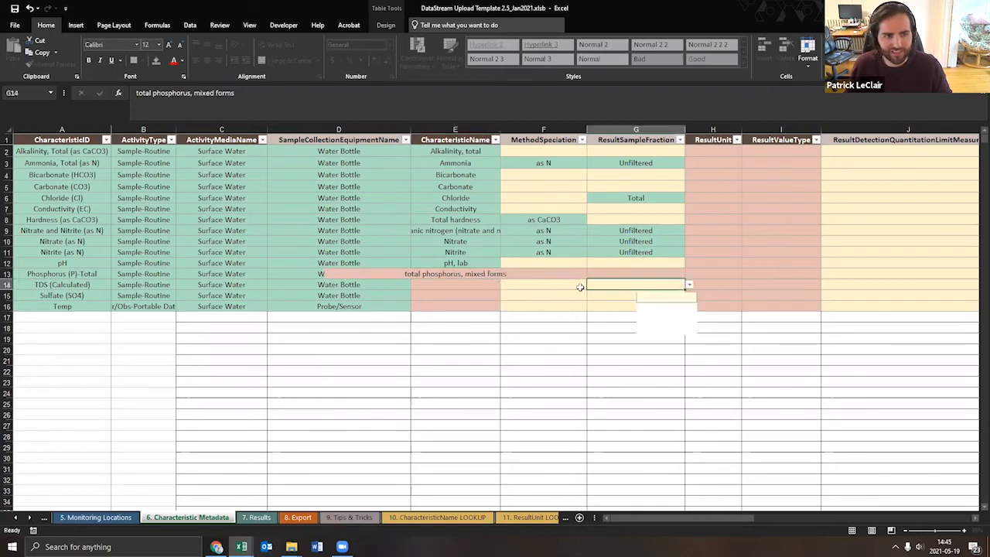
# - Set the Phosphorus (P)-Total row's MethodSpeciation to as P and its ResultSampleFraction to Unfiltered
pyautogui.click(570, 273)
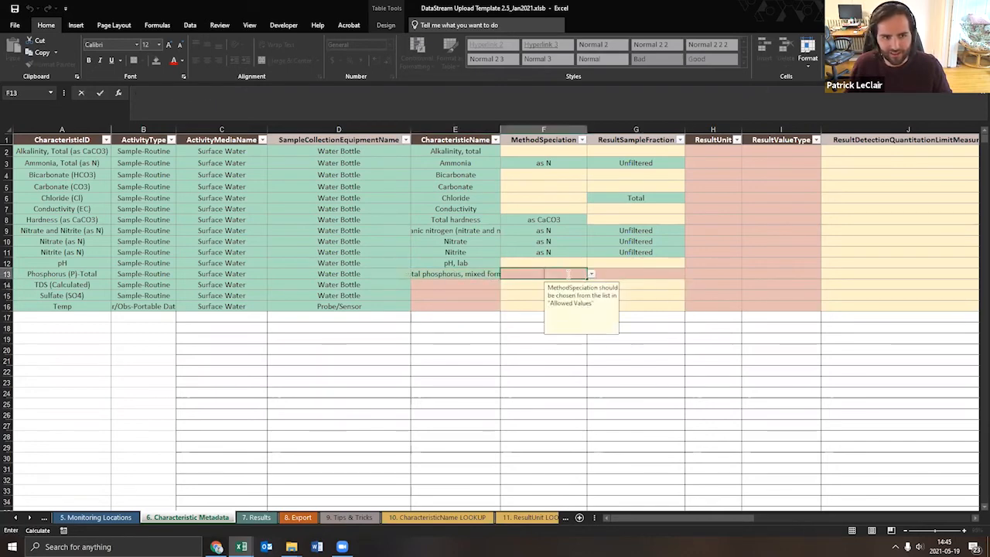
pyautogui.write('as P')
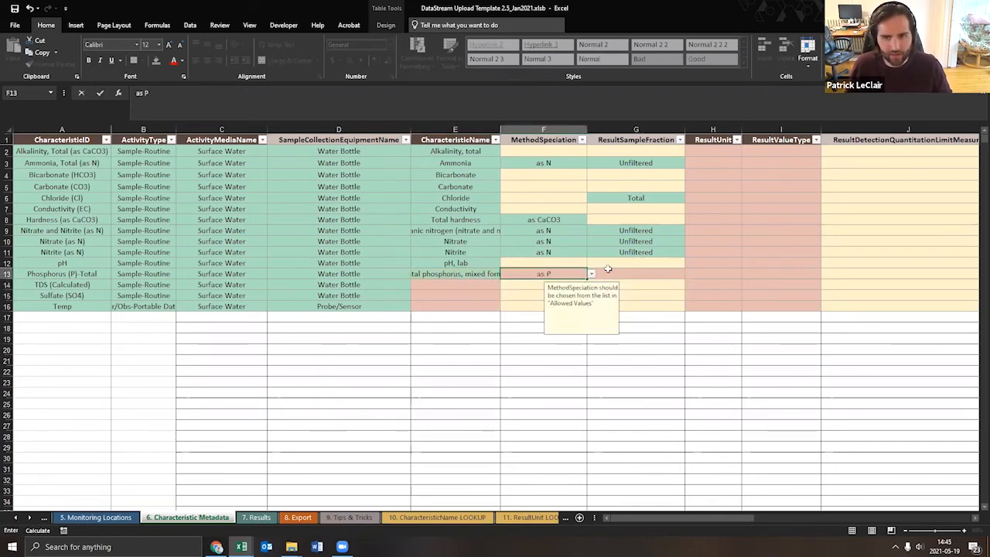
pyautogui.click(608, 271)
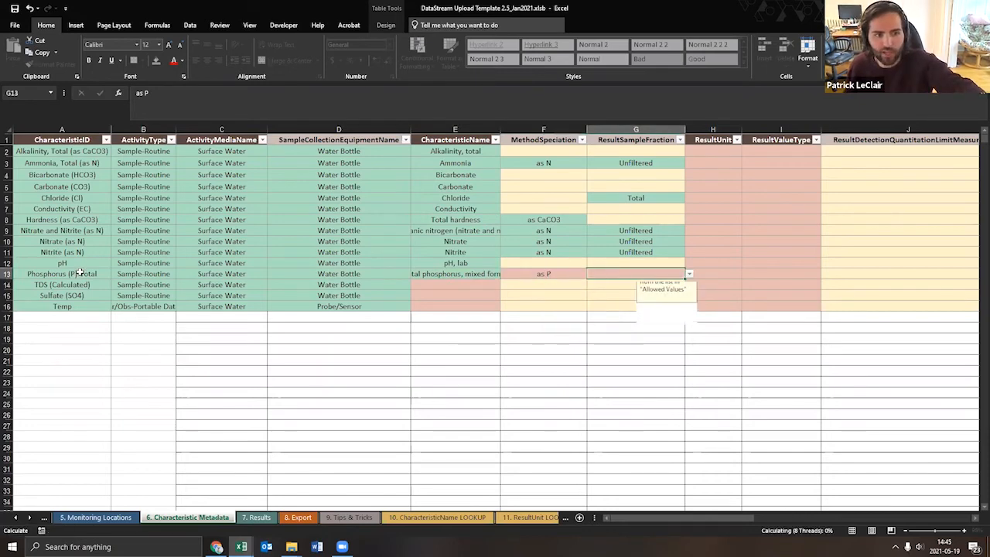
pyautogui.doubleClick(639, 275)
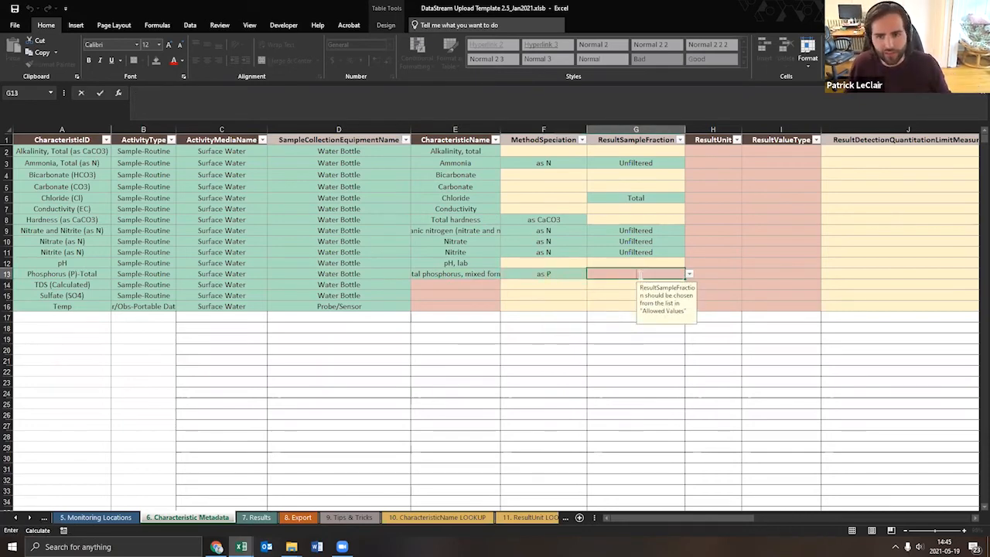
pyautogui.write('Unfiltered')
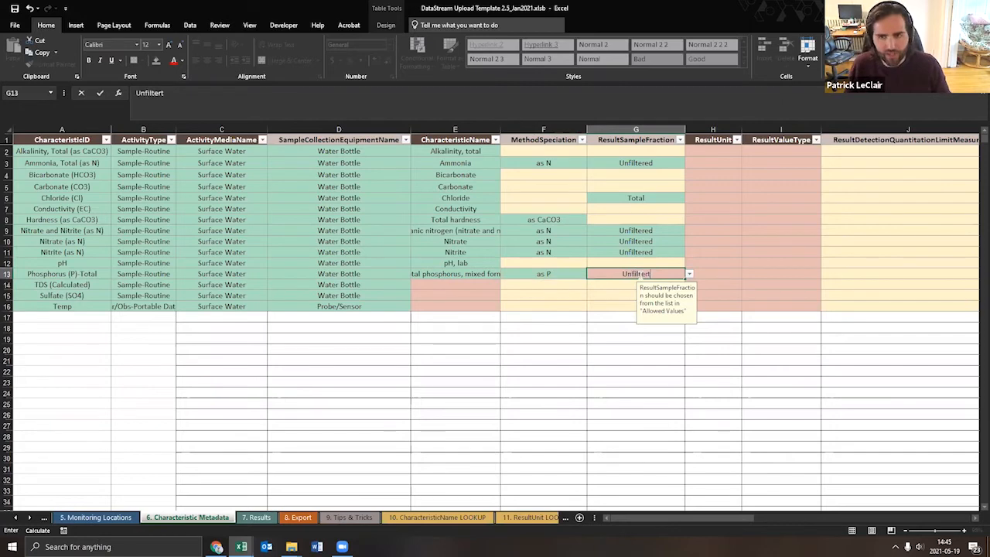
pyautogui.click(458, 276)
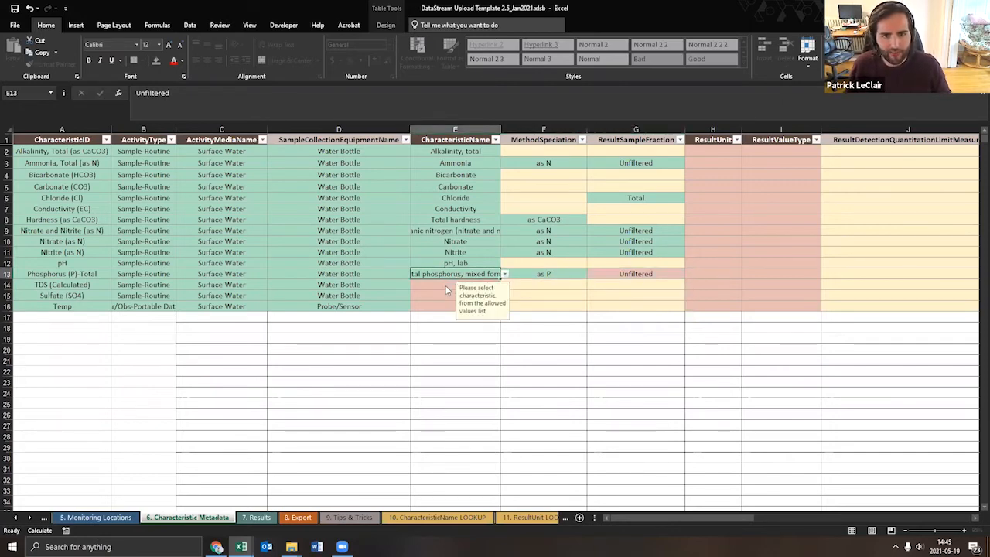
# - Set the CharacteristicName of the TDS (Calculated) row to Total Dissolved Solids
pyautogui.click(446, 287)
pyautogui.write('To')
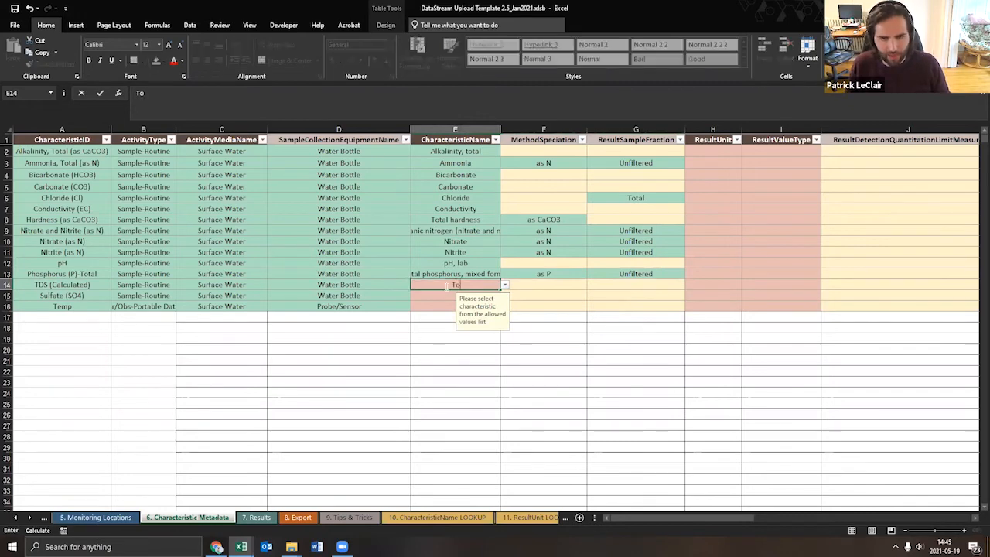
pyautogui.write('tal Dissolved Solids')
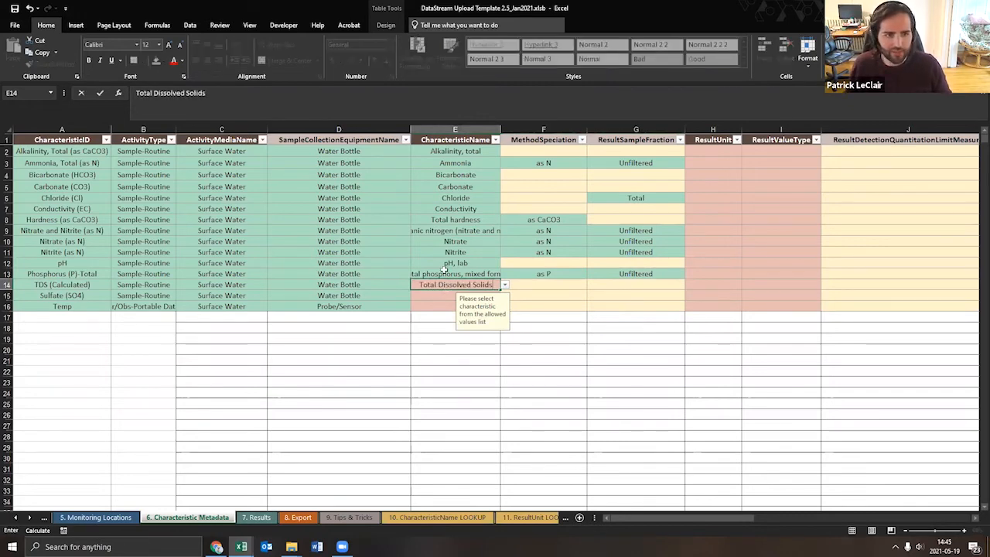
pyautogui.press('Tab')
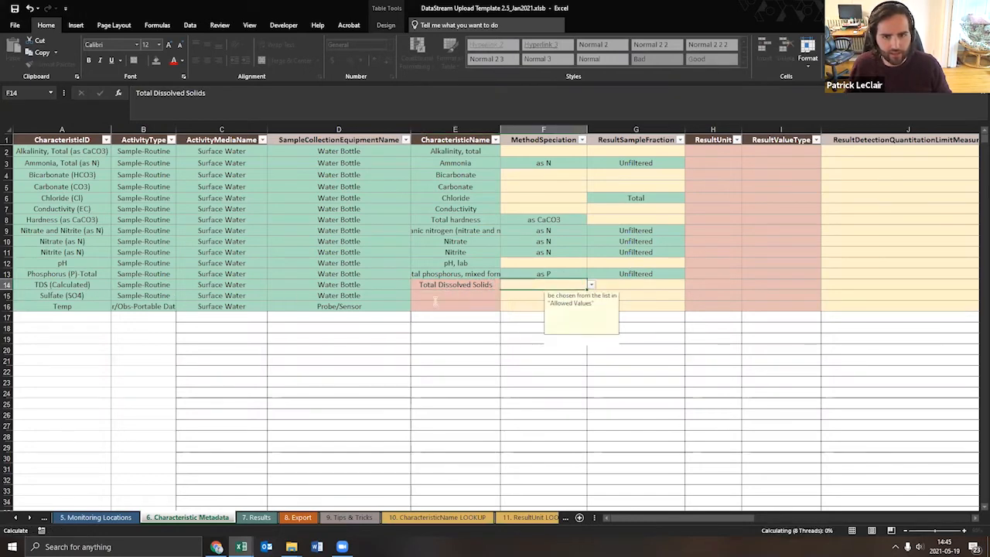
# - Set the CharacteristicName of the Sulfate (SO4) row to Sulfate, undoing any accidental move of the entry
pyautogui.click(435, 300)
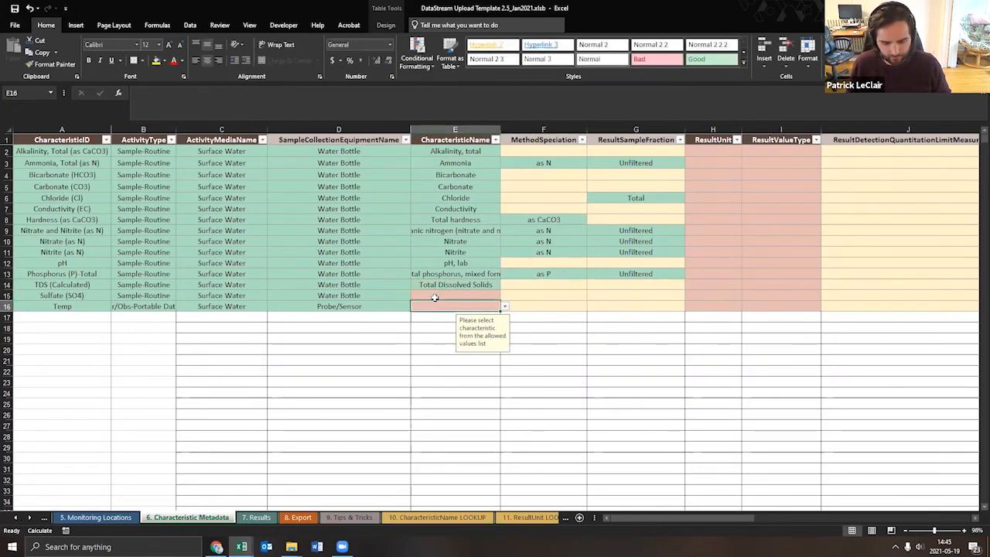
pyautogui.click(434, 297)
pyautogui.write('Sulfd')
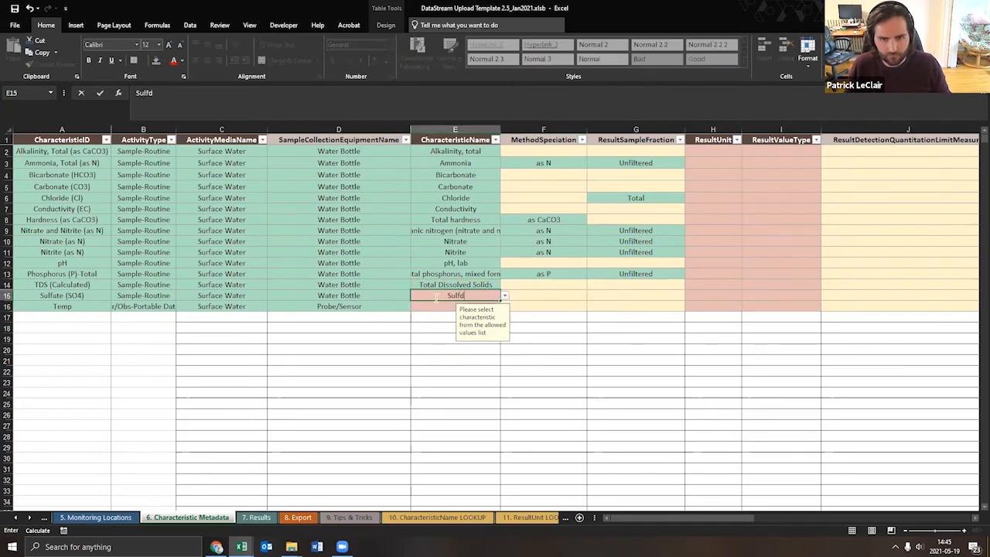
pyautogui.press('BackSpace')
pyautogui.write('ate')
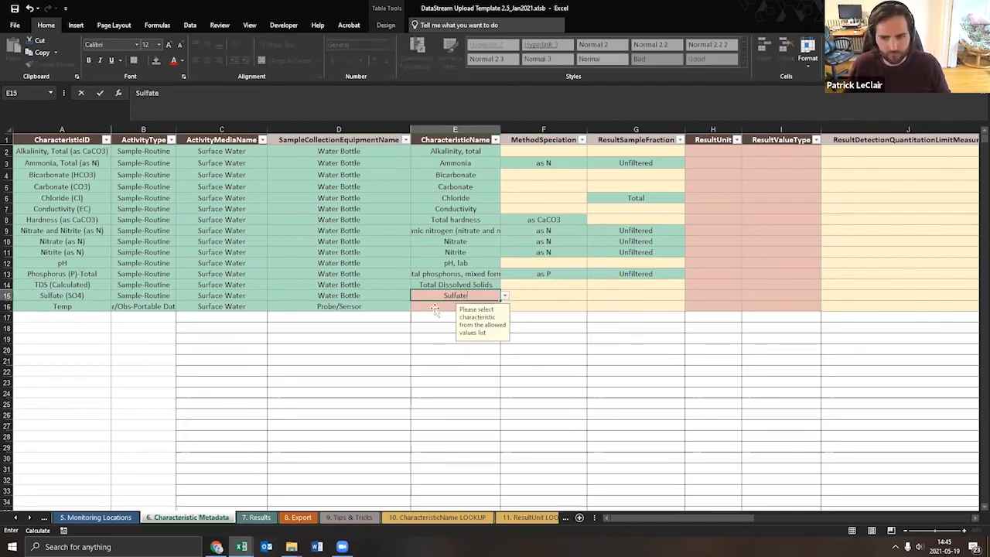
pyautogui.moveTo(434, 302); pyautogui.dragTo(434, 308)
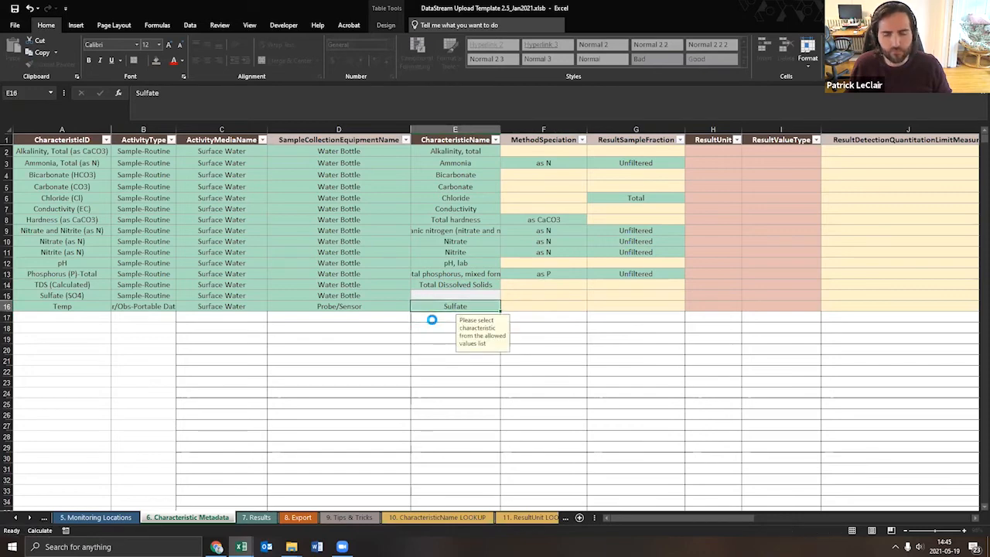
pyautogui.hotkey('ctrl', 'z')
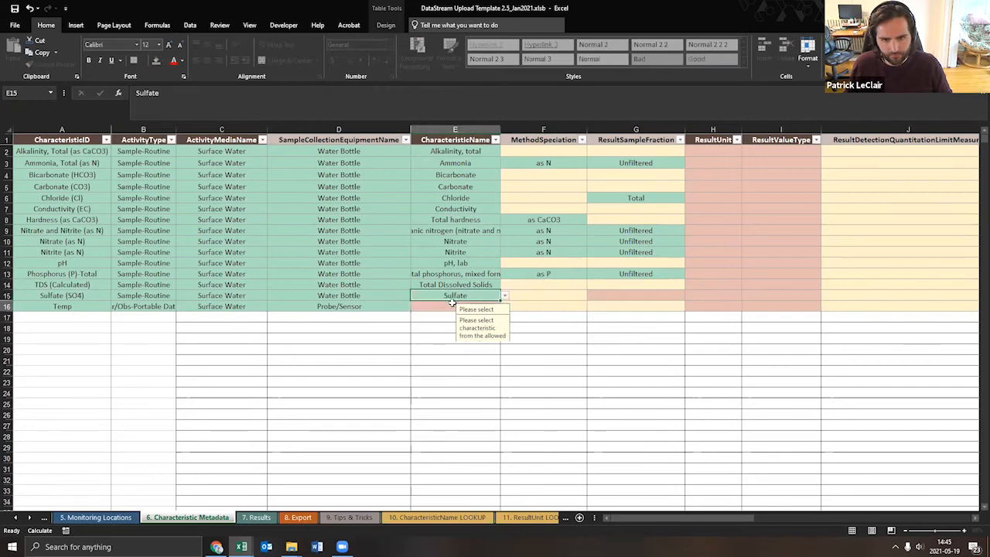
# - Set the CharacteristicName of the Temp row to Temperature, water
pyautogui.doubleClick(453, 307)
pyautogui.write('Tempe')
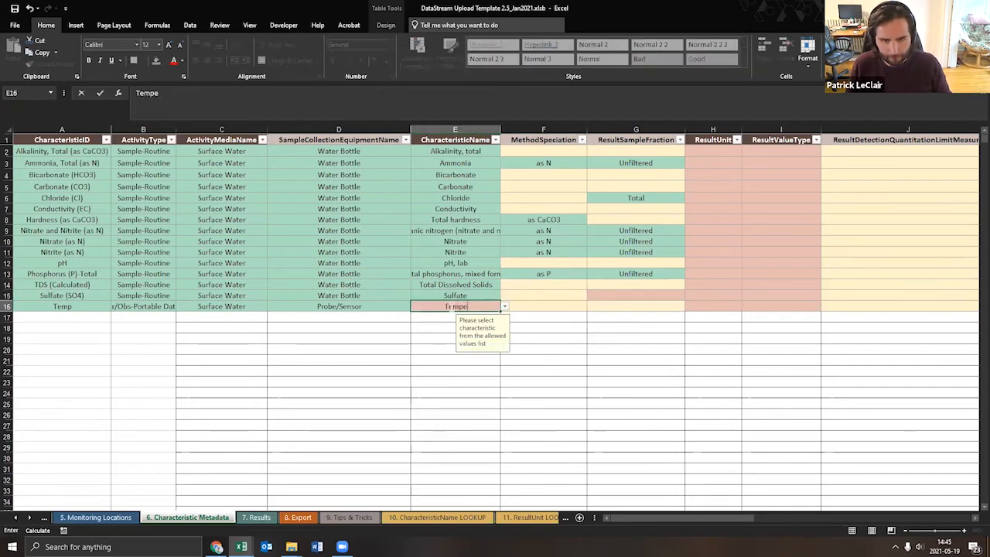
pyautogui.write('rature, water')
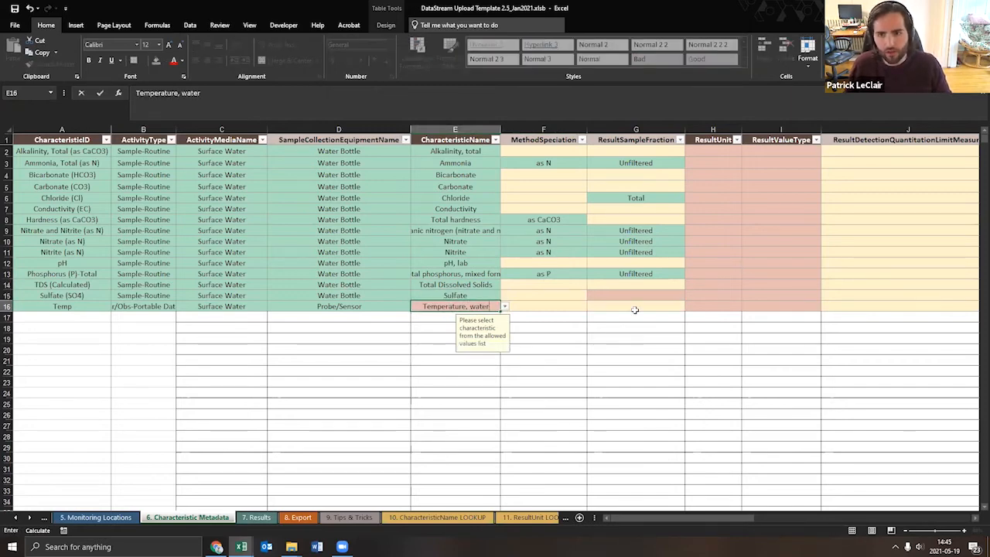
# - Set the ResultSampleFraction of the Sulfate (SO4) row to Total
pyautogui.click(639, 297)
pyautogui.doubleClick(639, 298)
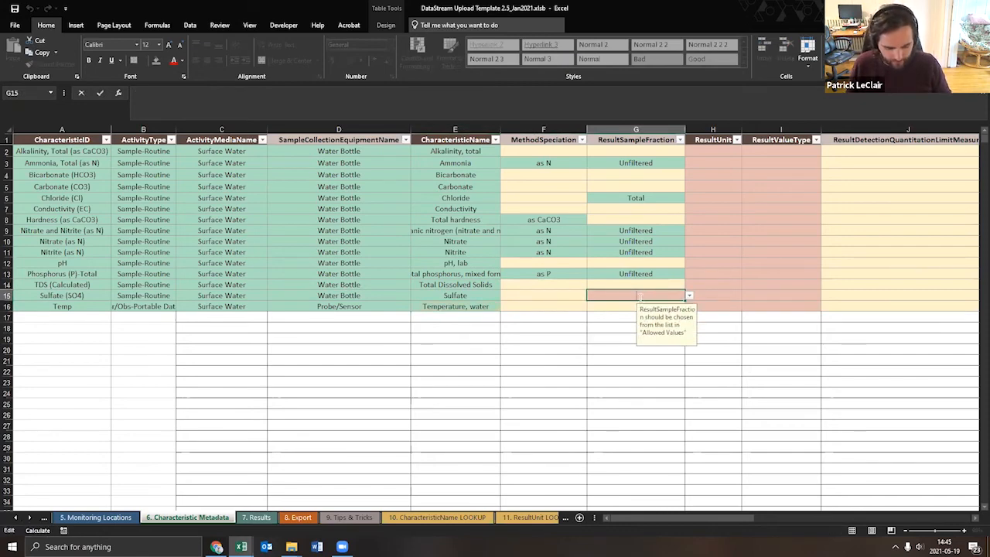
pyautogui.write('Total')
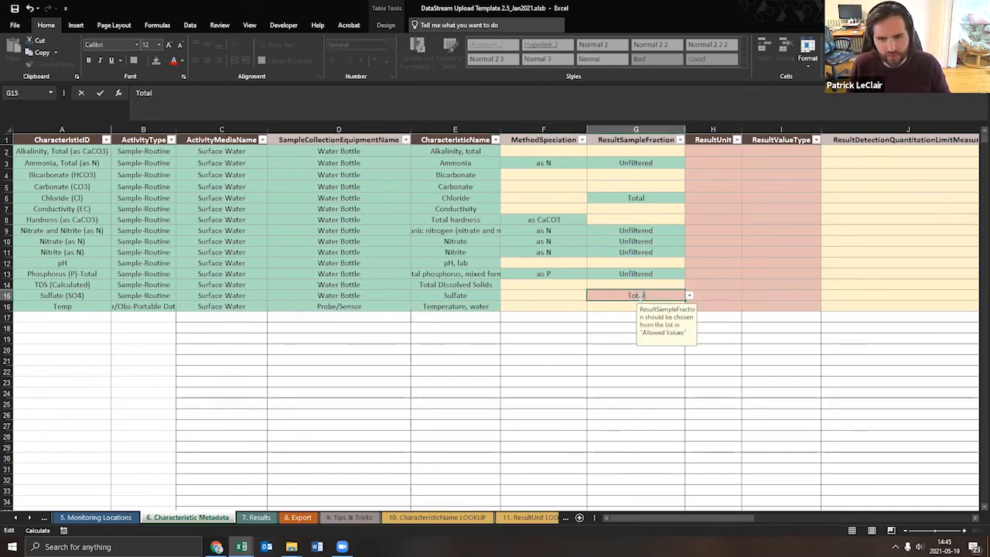
pyautogui.click(574, 347)
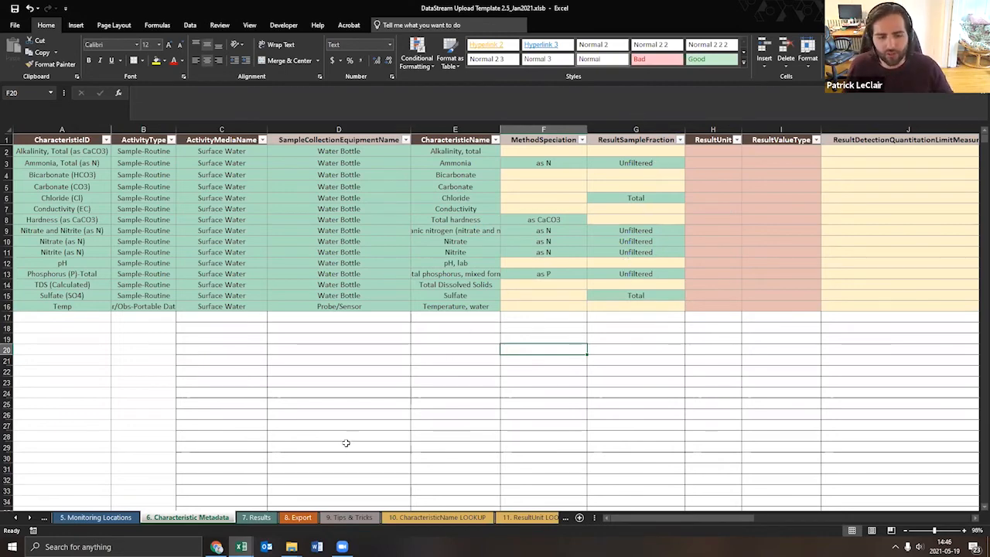
# - Copy the Units of Alkalinity through Sulfate from dataset_1.xlsx and paste them as values into the template's ResultUnit column from row 2
pyautogui.moveTo(241, 547)
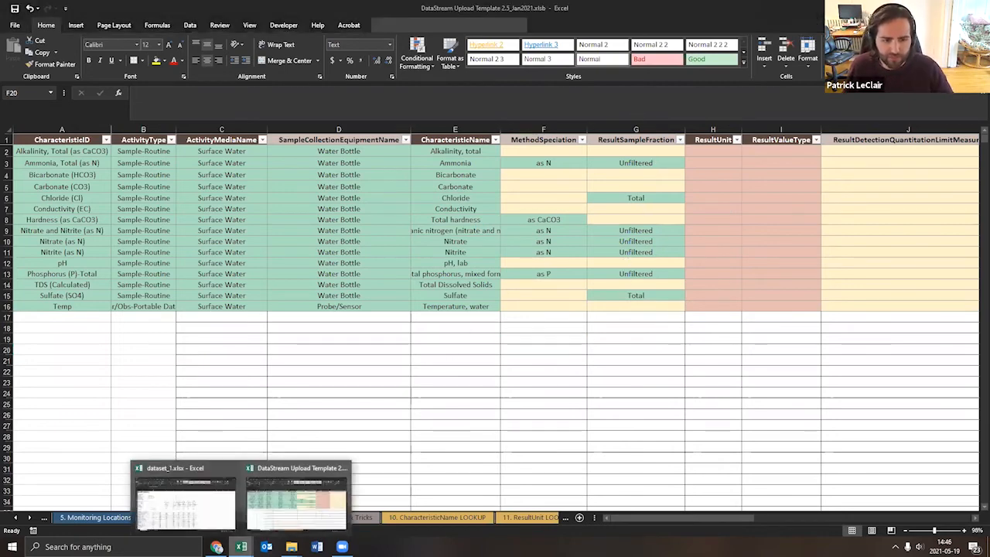
pyautogui.click(202, 492)
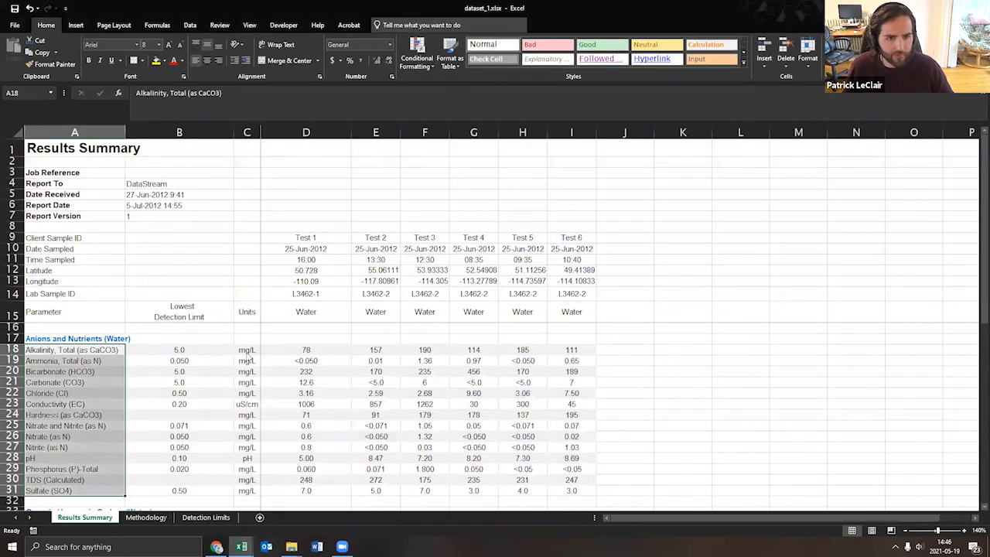
pyautogui.click(246, 350)
pyautogui.moveTo(249, 406); pyautogui.dragTo(252, 501)
pyautogui.hotkey('ctrl', 'c')
pyautogui.moveTo(241, 545)
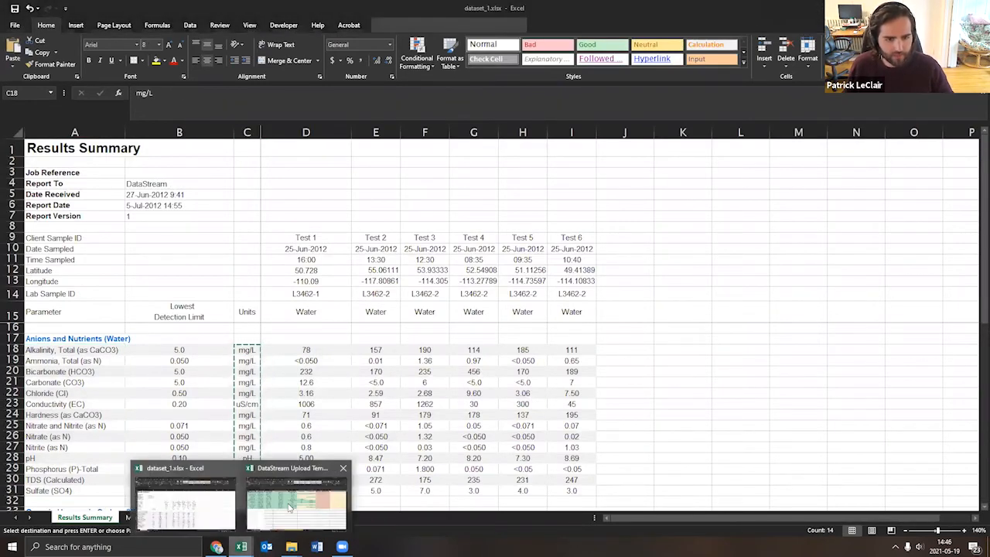
pyautogui.click(290, 492)
pyautogui.click(702, 152)
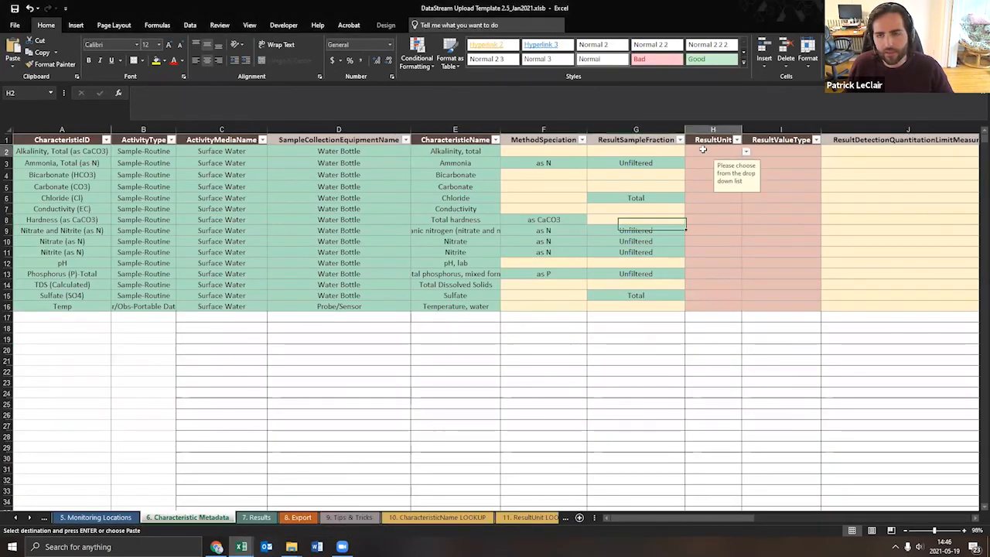
pyautogui.rightClick(704, 152)
pyautogui.click(740, 194)
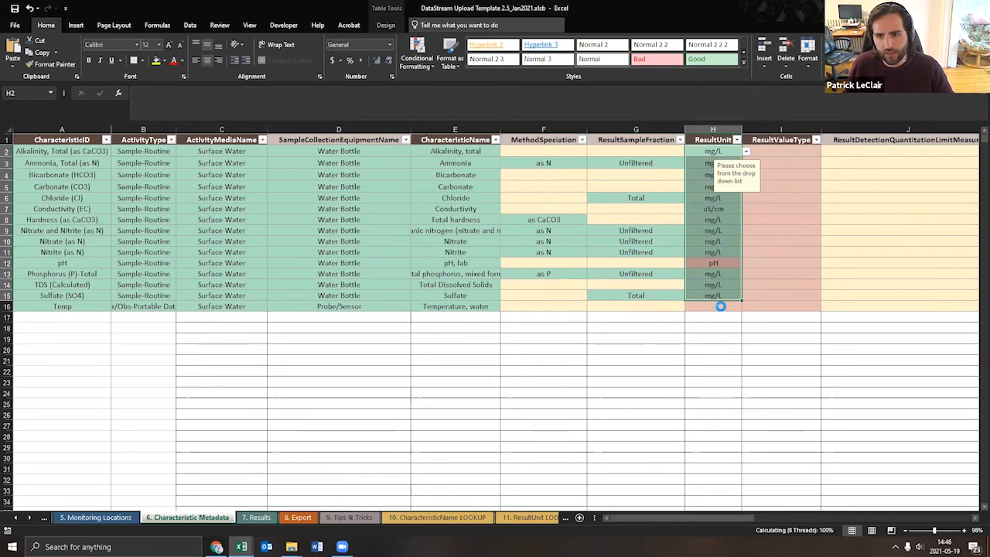
# - Set the ResultUnit of the pH row to None and of the Temp row to deg C
pyautogui.doubleClick(713, 265)
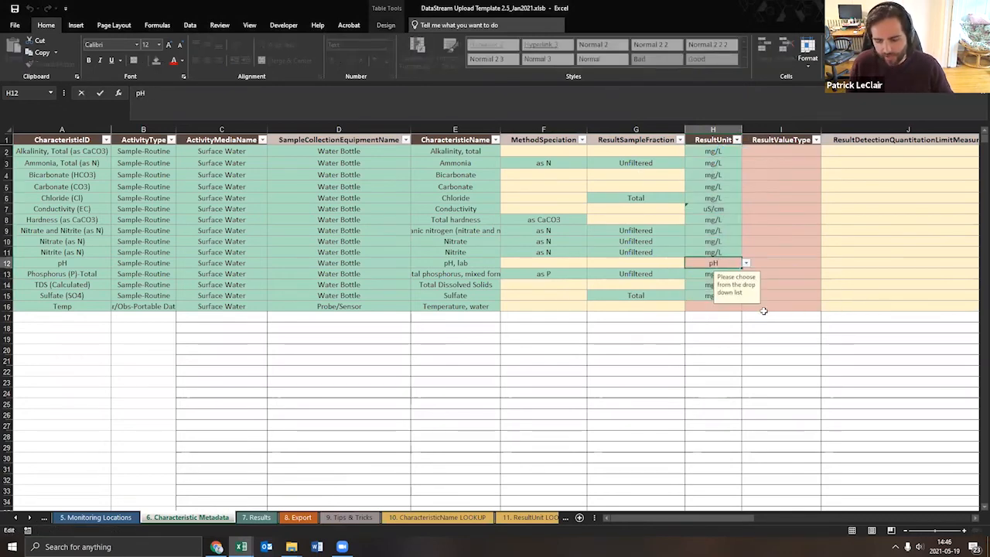
pyautogui.press('BackSpace')
pyautogui.press('BackSpace')
pyautogui.write('None')
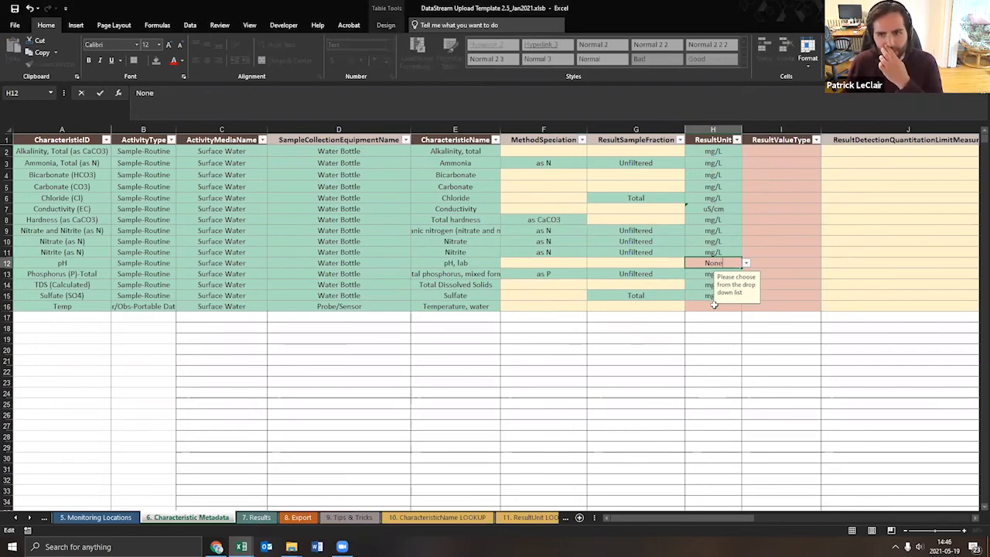
pyautogui.click(714, 305)
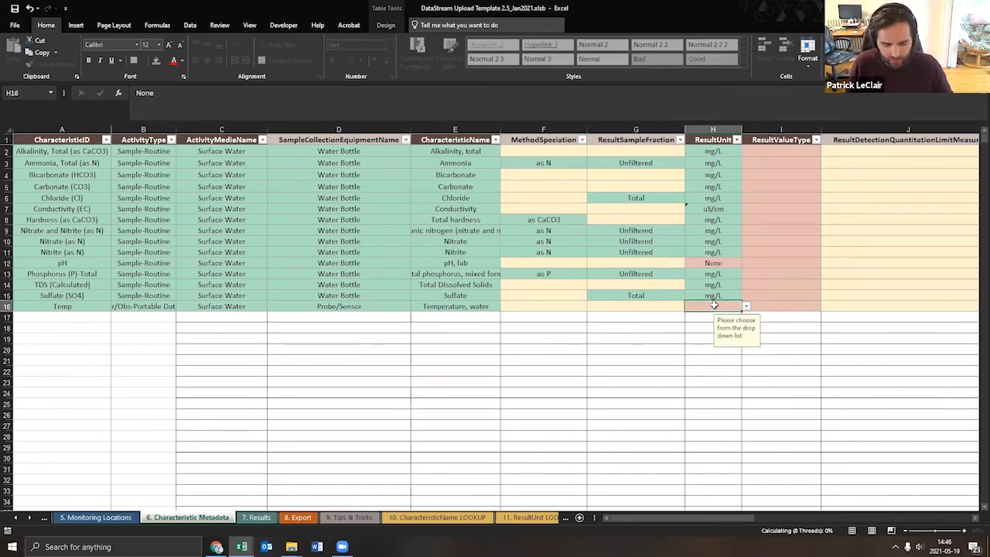
pyautogui.write('deg C')
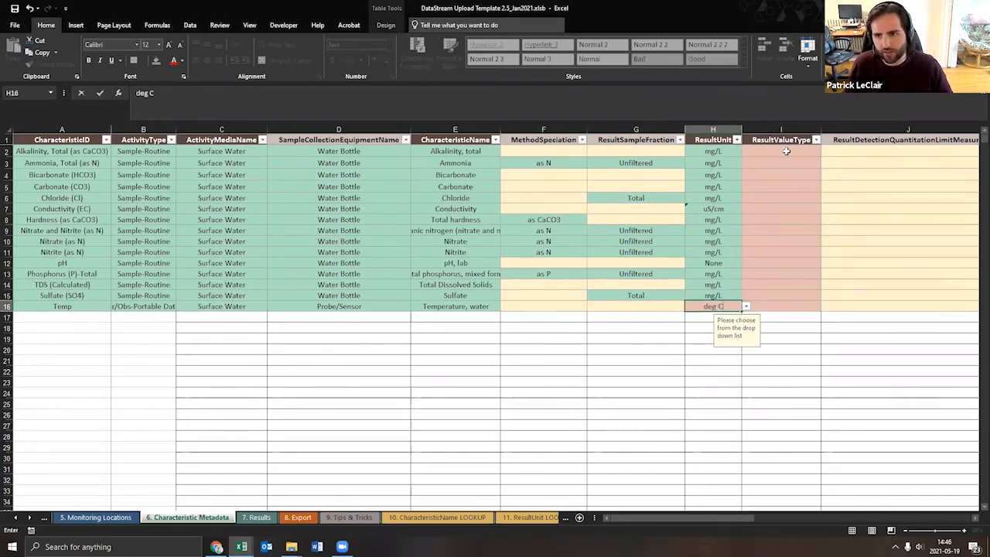
# - Set the ResultValueType of the Alkalinity, Total (as CaCO3) row to Actual
pyautogui.click(786, 151)
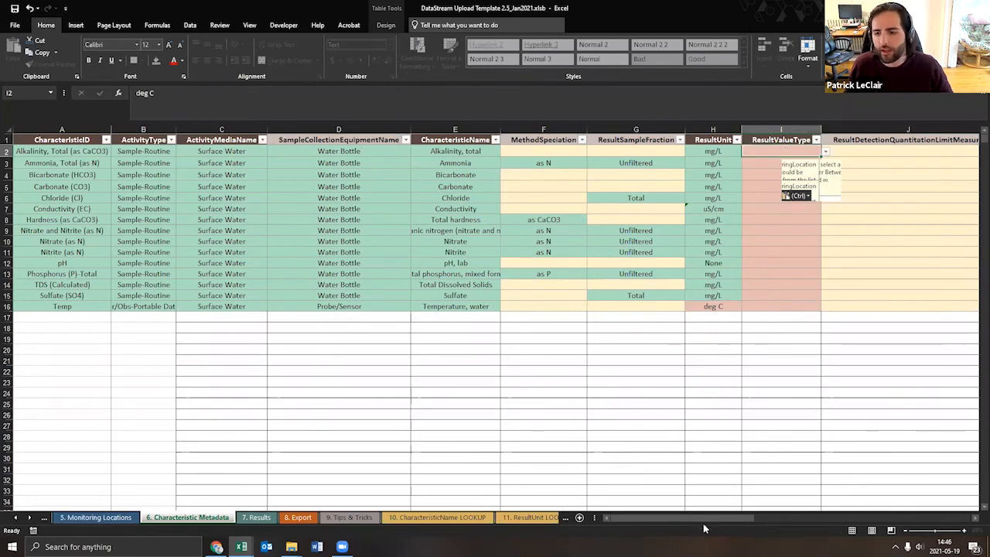
pyautogui.moveTo(726, 516); pyautogui.dragTo(727, 517)
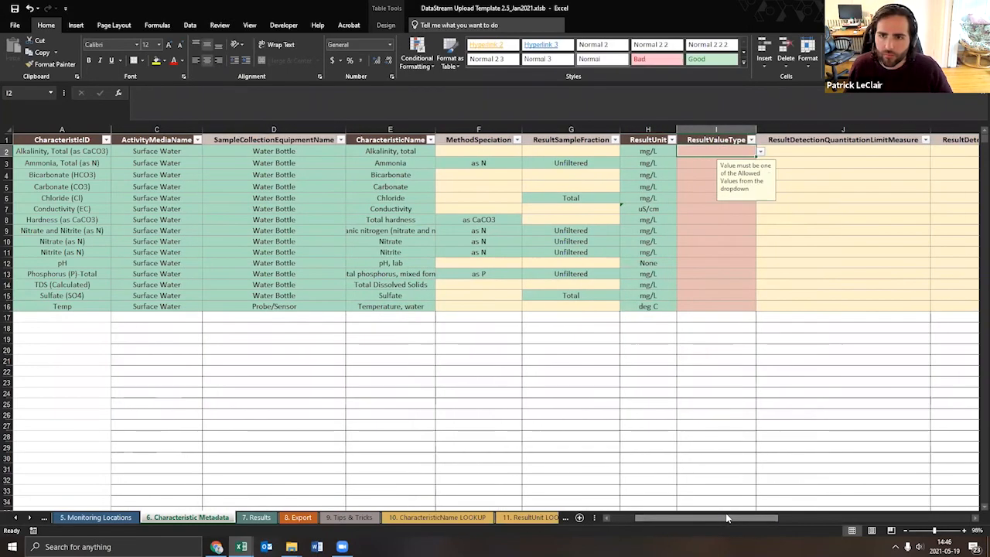
pyautogui.click(762, 151)
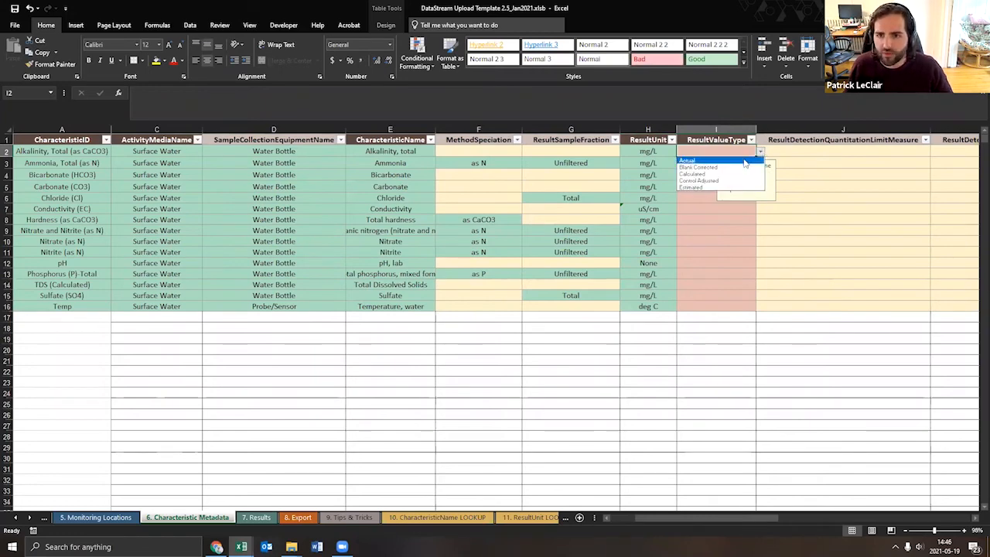
pyautogui.click(744, 161)
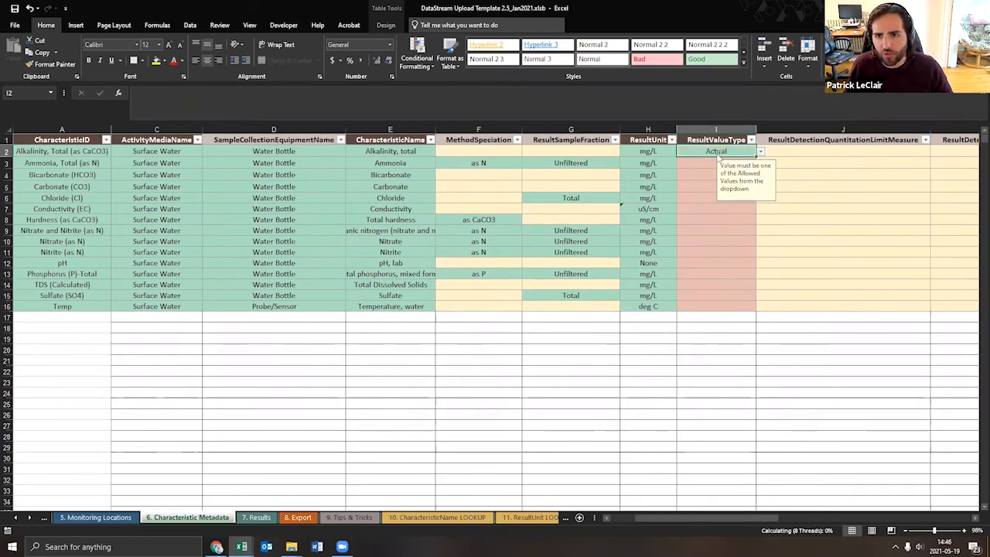
# - Copy the Actual ResultValueType and paste it as a value into the remaining rows, from Ammonia through Temp
pyautogui.click(58, 284)
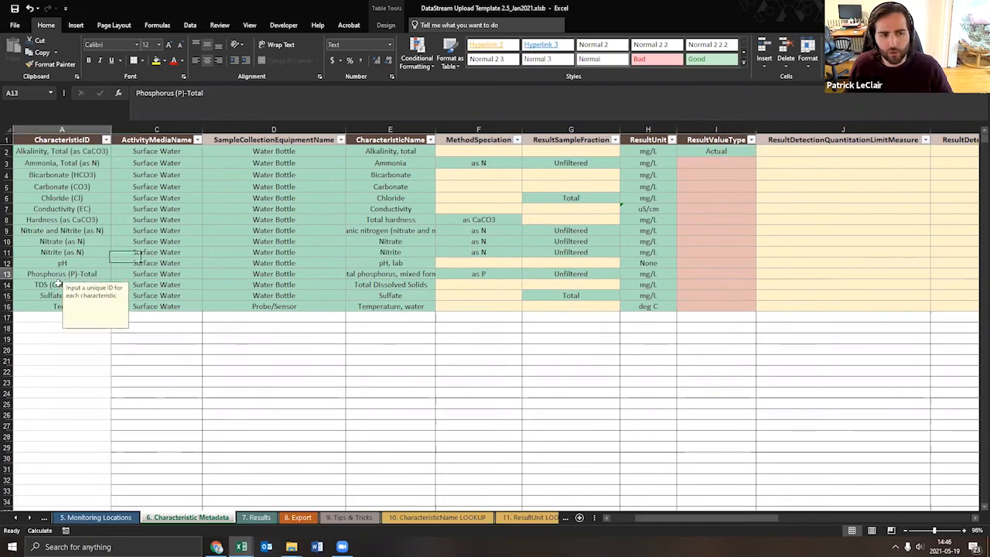
pyautogui.click(706, 151)
pyautogui.hotkey('ctrl', 'c')
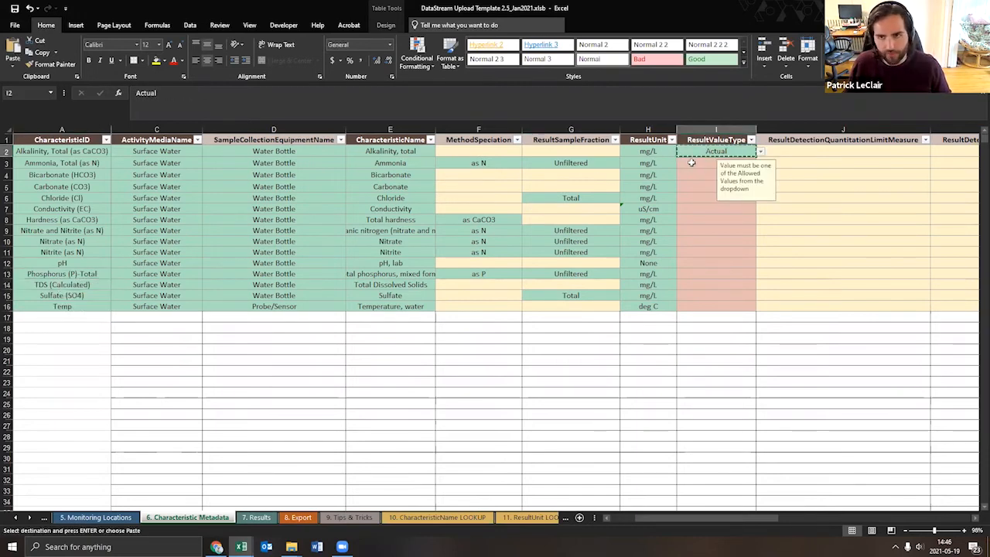
pyautogui.moveTo(707, 162); pyautogui.dragTo(716, 304)
pyautogui.rightClick(710, 282)
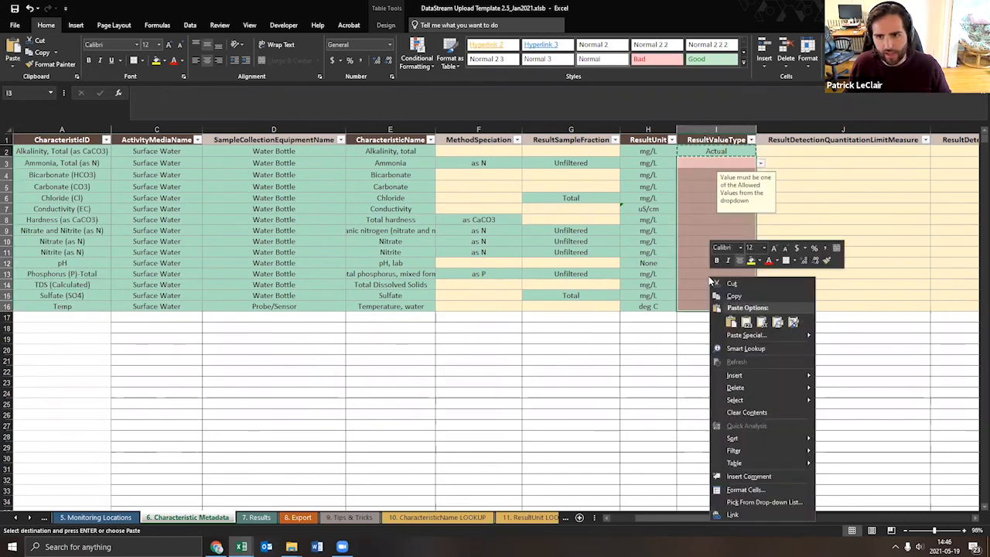
pyautogui.click(746, 322)
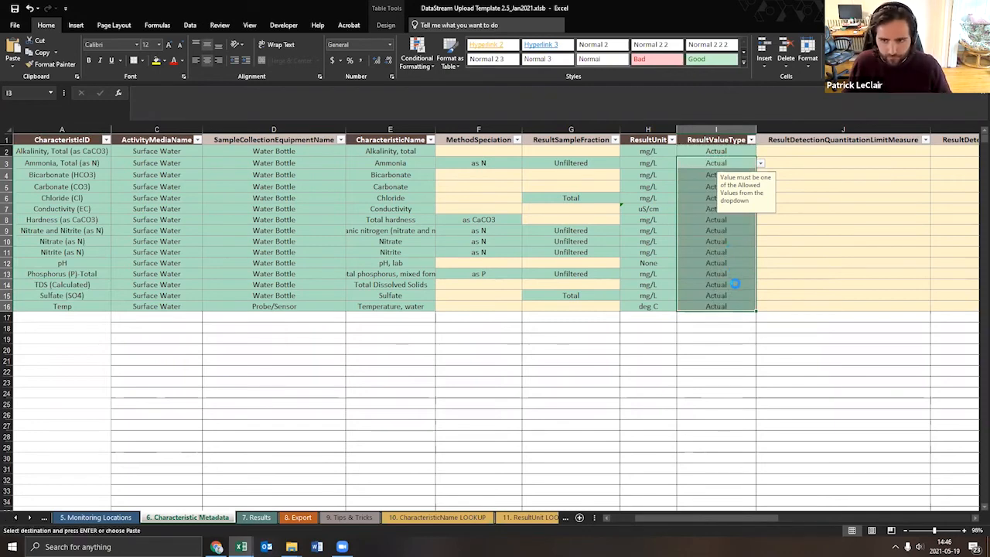
# - Change the ResultValueType of the TDS (Calculated) row to Calculated
pyautogui.click(734, 284)
pyautogui.click(760, 285)
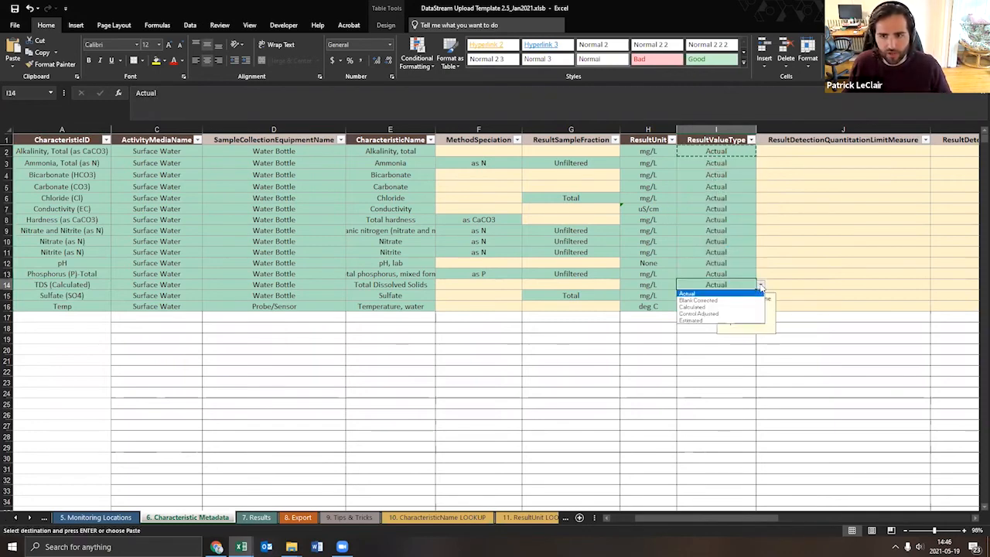
pyautogui.click(693, 307)
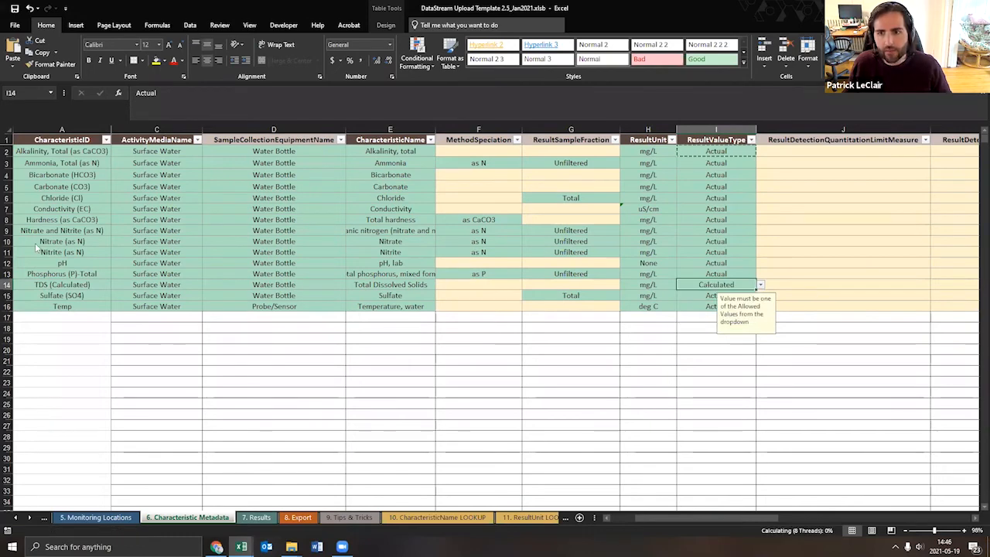
# - Copy the Lowest Detection Limit values from dataset_1.xlsx and paste them as values into the template's ResultDetectionQuantitationLimitMeasure column from row 2
pyautogui.click(846, 306)
pyautogui.moveTo(730, 517); pyautogui.dragTo(819, 527)
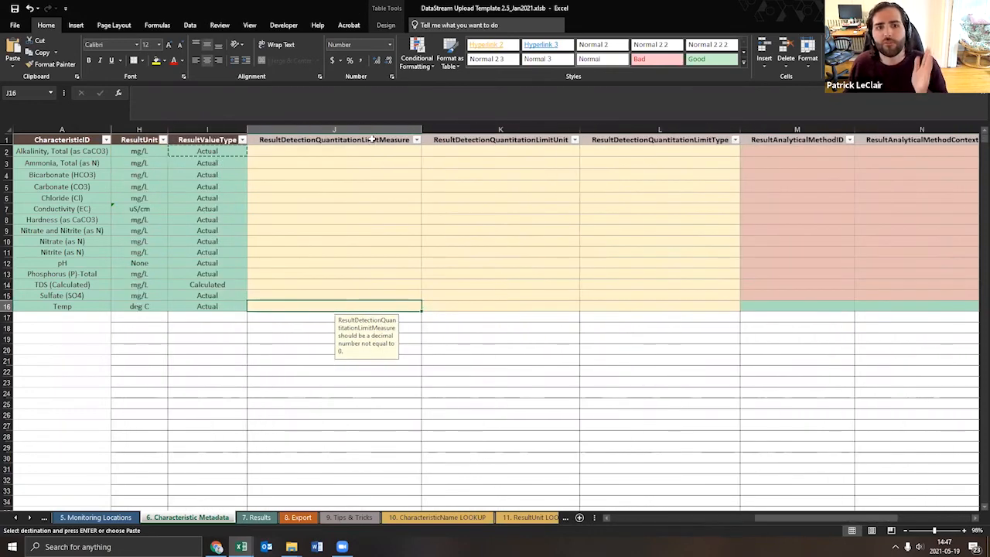
pyautogui.click(242, 547)
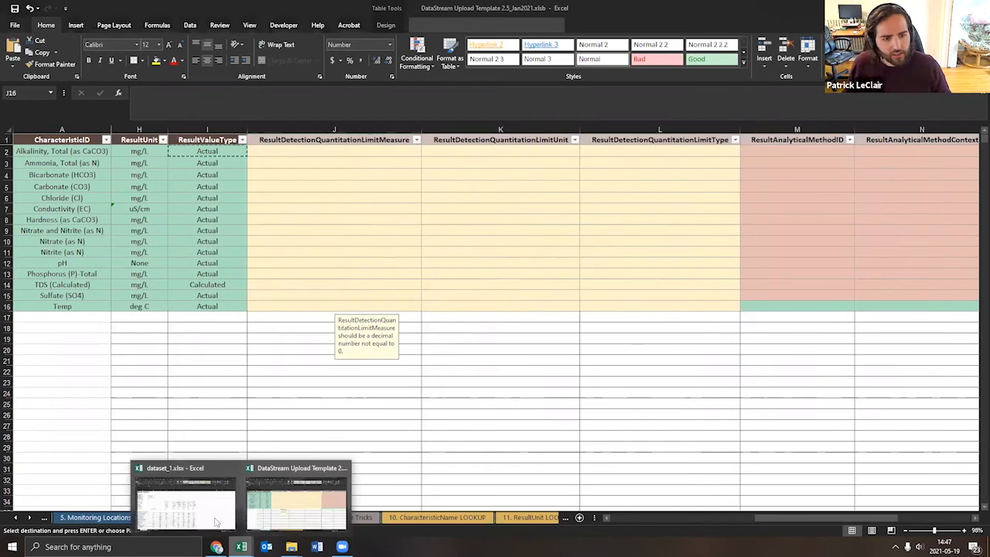
pyautogui.click(184, 494)
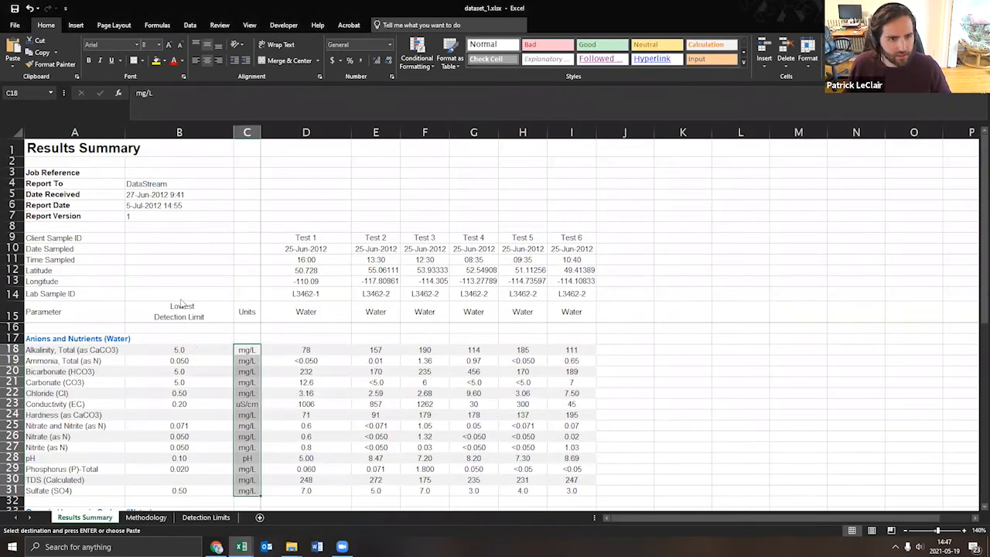
pyautogui.click(186, 338)
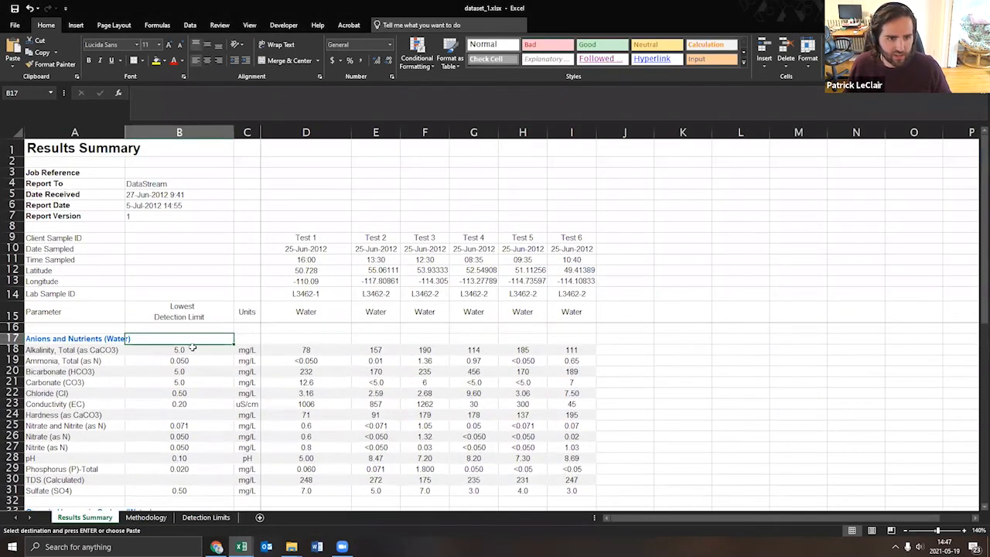
pyautogui.moveTo(192, 348); pyautogui.dragTo(214, 487)
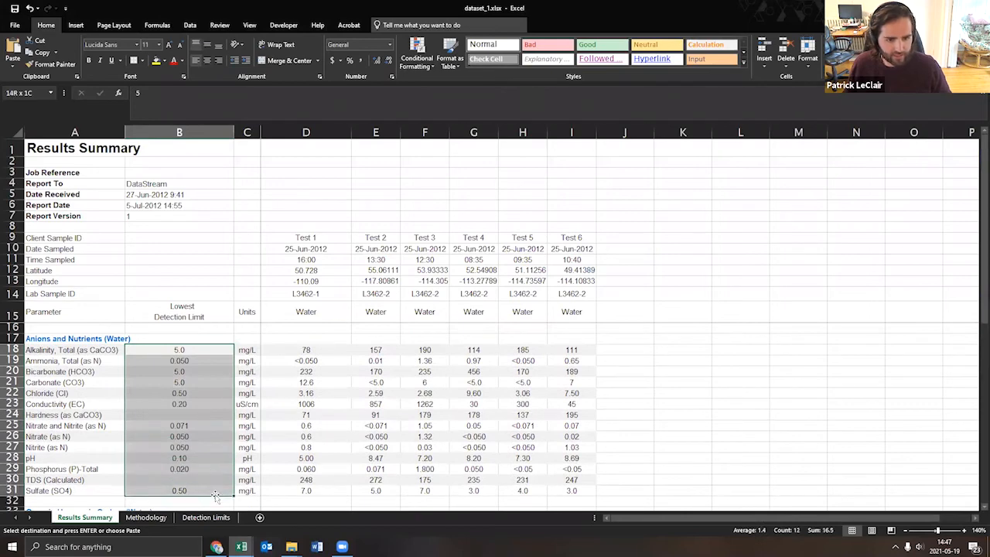
pyautogui.hotkey('ctrl', 'c')
pyautogui.moveTo(241, 547)
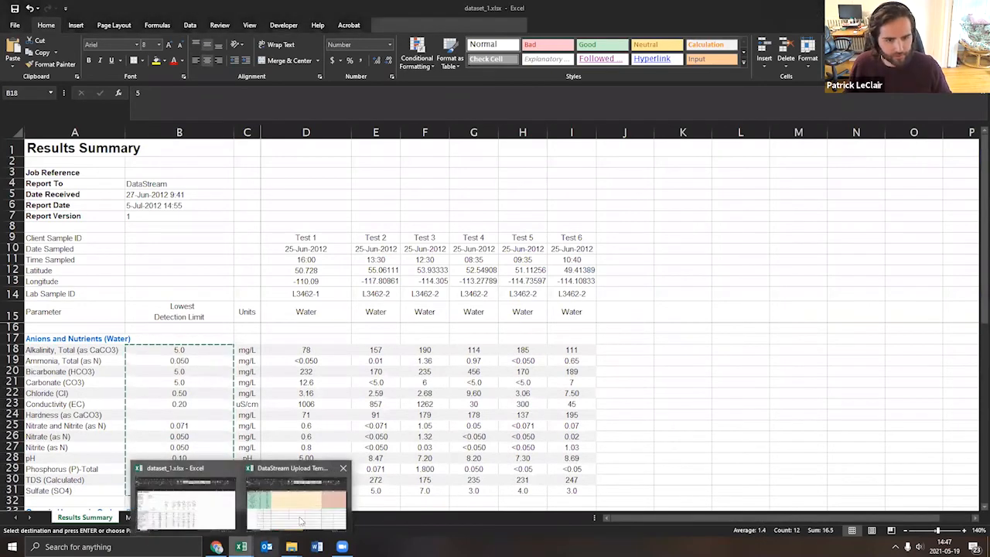
pyautogui.click(300, 522)
pyautogui.rightClick(393, 152)
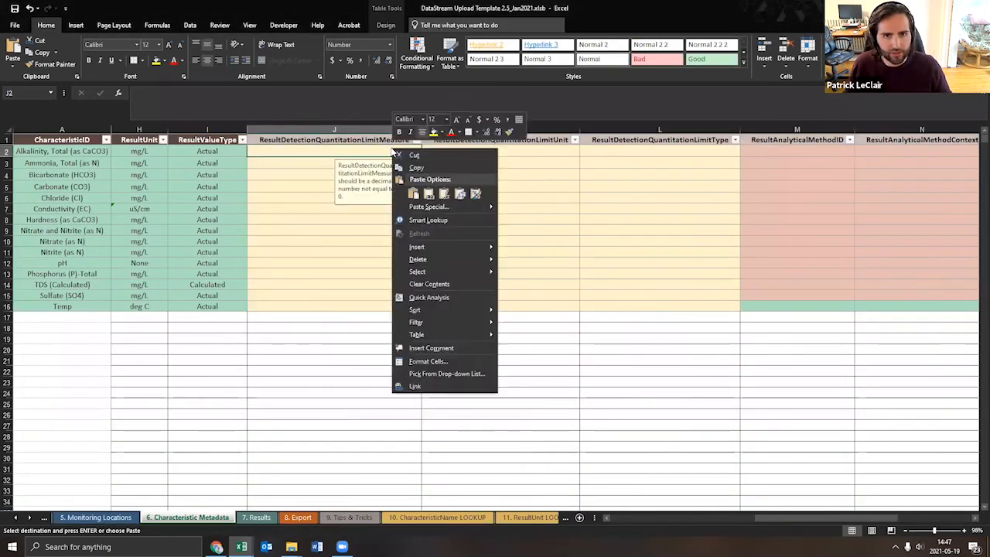
pyautogui.click(428, 194)
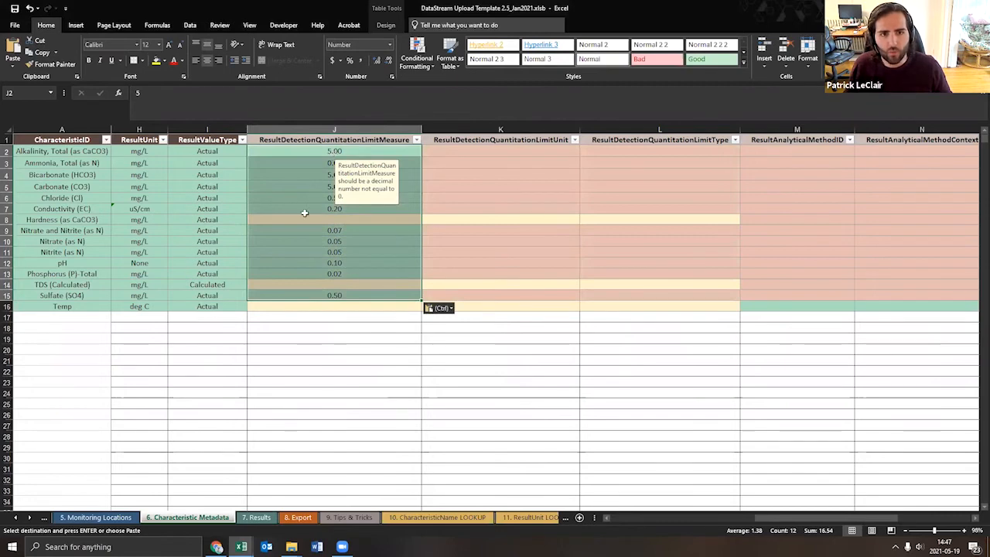
pyautogui.click(339, 317)
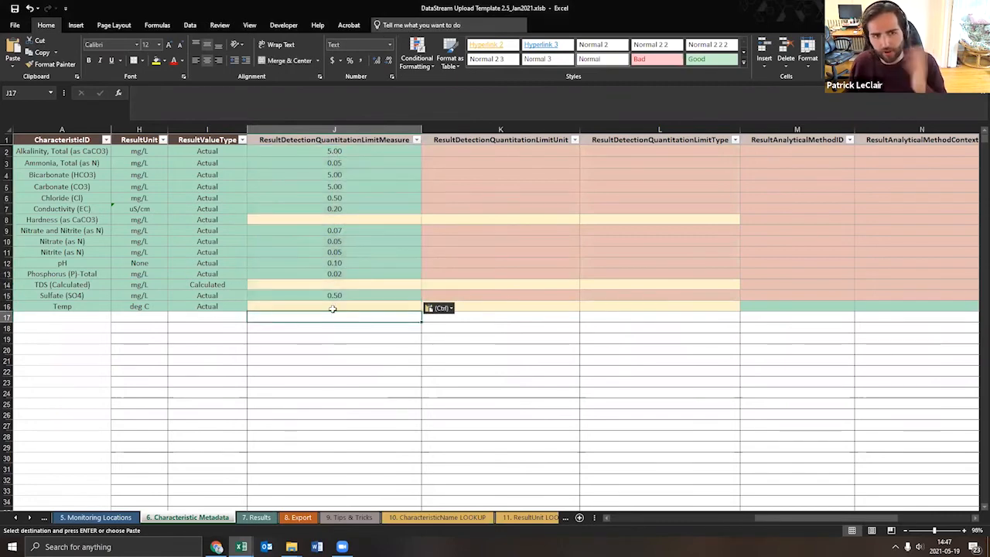
# - Copy all ResultUnit entries, Alkalinity through Temp, and paste them as values into the ResultDetectionQuantitationLimitUnit column
pyautogui.click(547, 143)
pyautogui.click(139, 151)
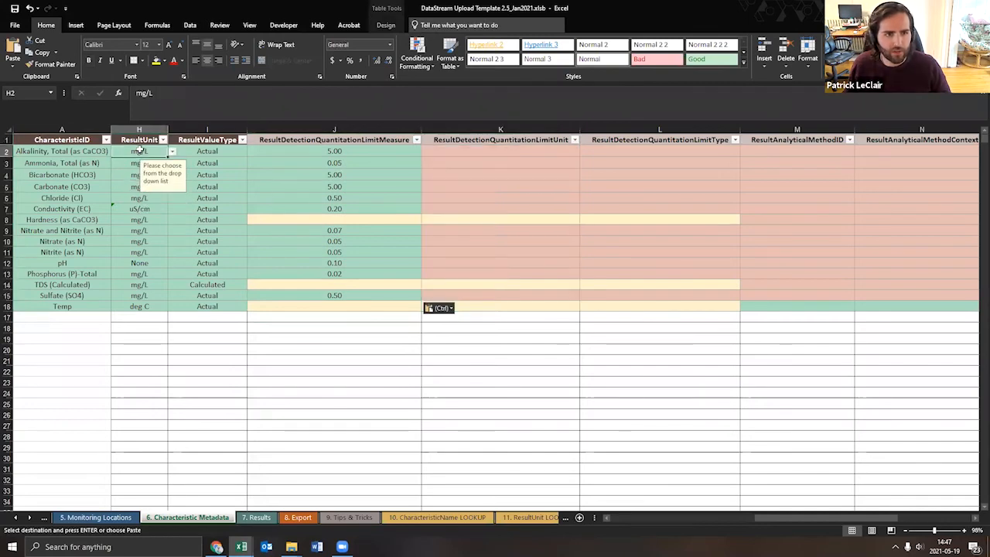
pyautogui.moveTo(139, 150); pyautogui.dragTo(140, 307)
pyautogui.hotkey('ctrl', 'c')
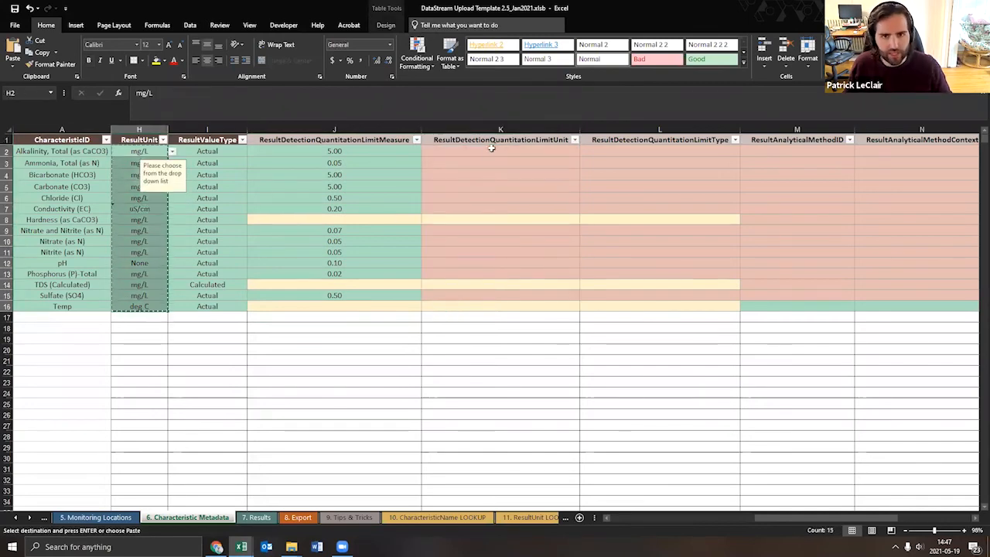
pyautogui.rightClick(495, 148)
pyautogui.click(533, 195)
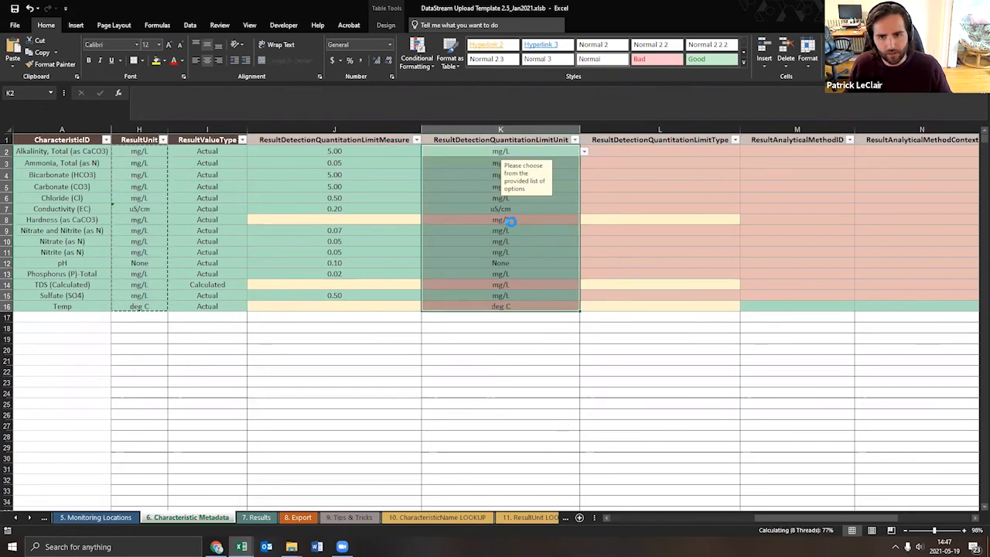
# - Clear the ResultDetectionQuantitationLimitUnit entries of the Hardness, TDS (Calculated) and Temp rows
pyautogui.click(508, 221)
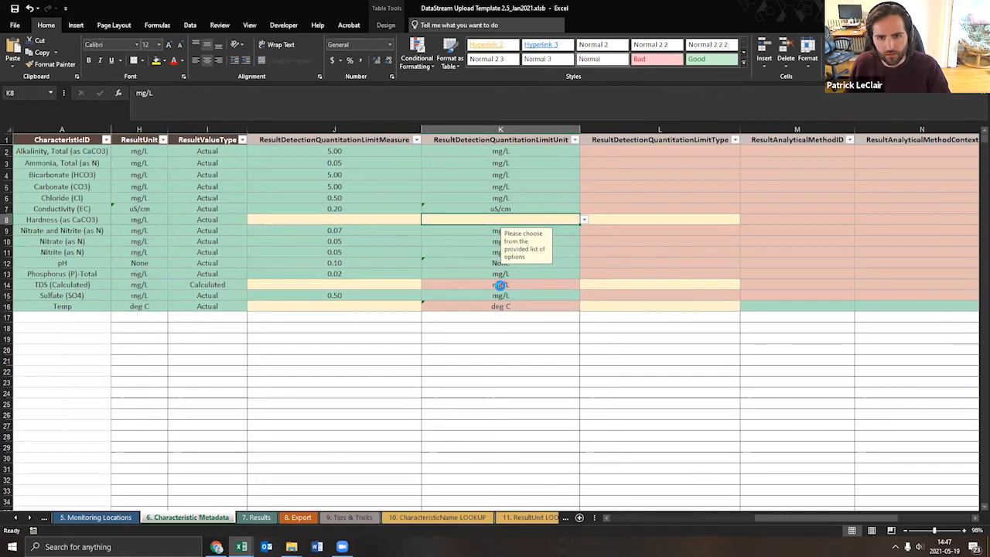
pyautogui.click(500, 284)
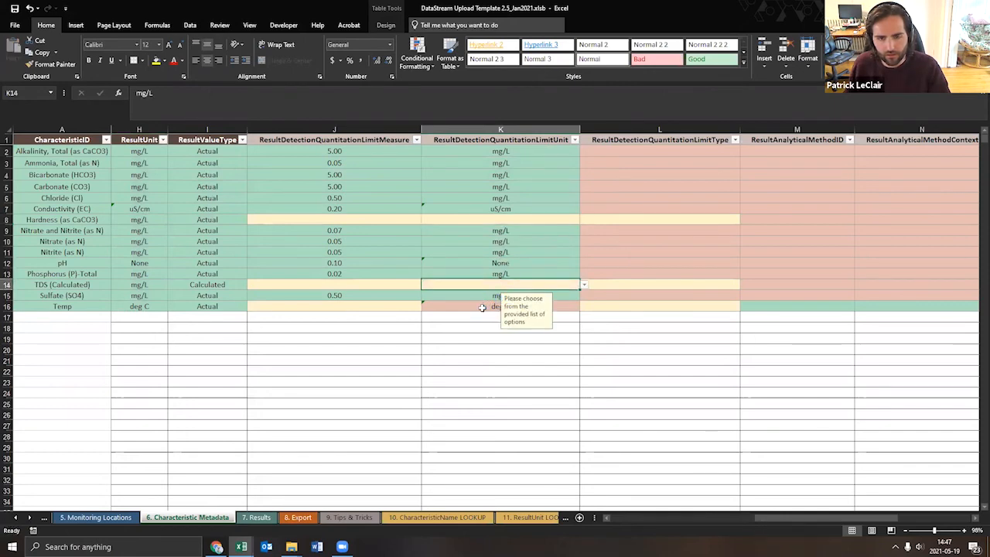
pyautogui.click(482, 307)
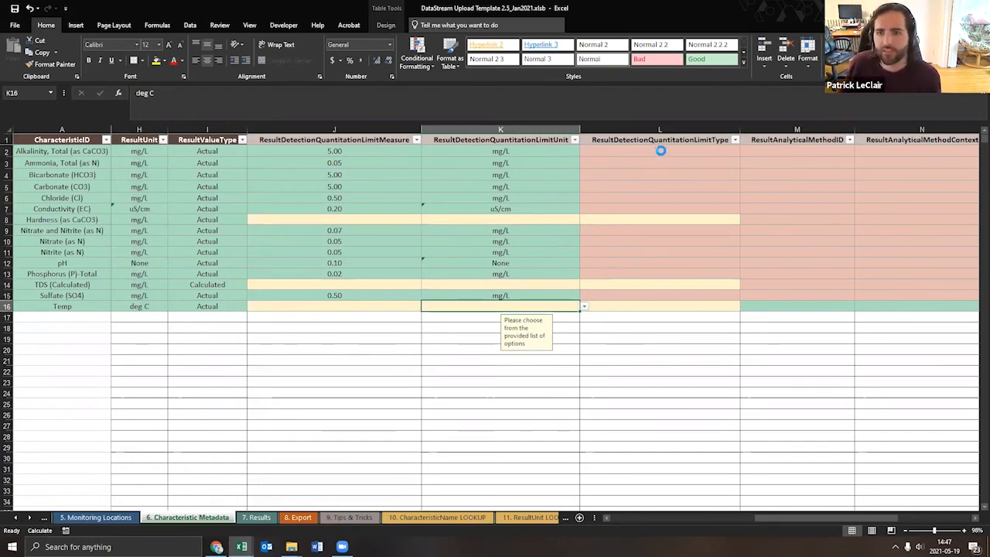
# - Set the ResultDetectionQuantitationLimitType of the Alkalinity, Total (as CaCO3) row to Lower Reporting Limit
pyautogui.click(660, 151)
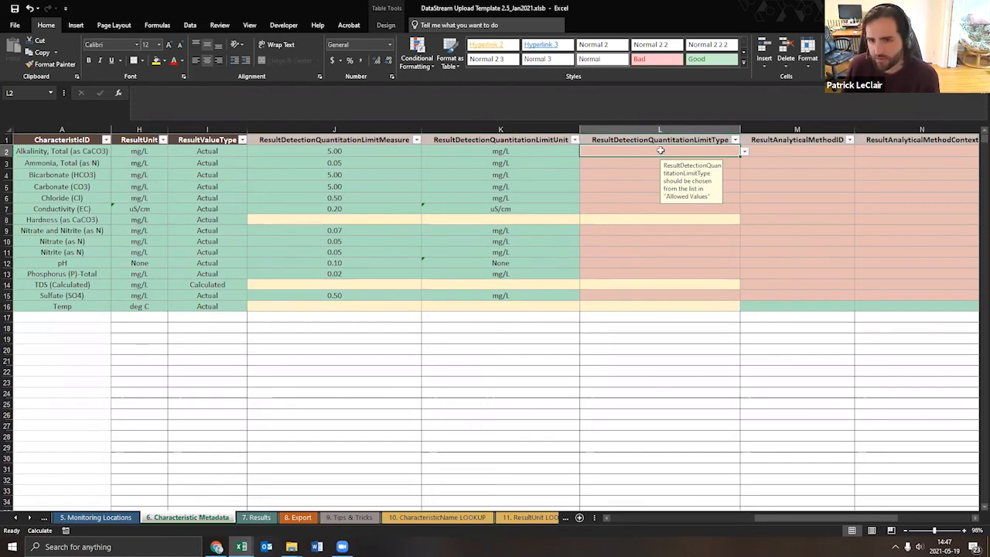
pyautogui.click(744, 152)
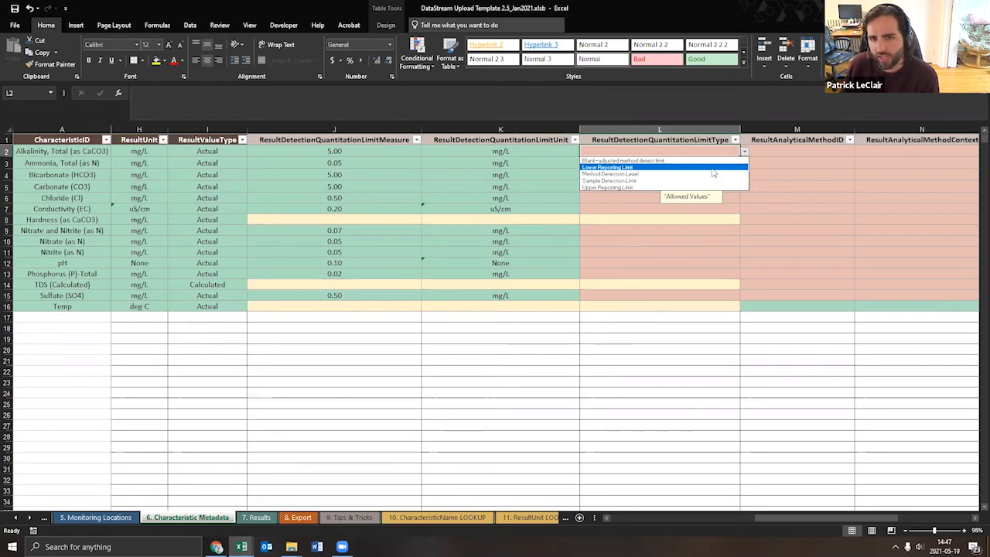
pyautogui.click(709, 168)
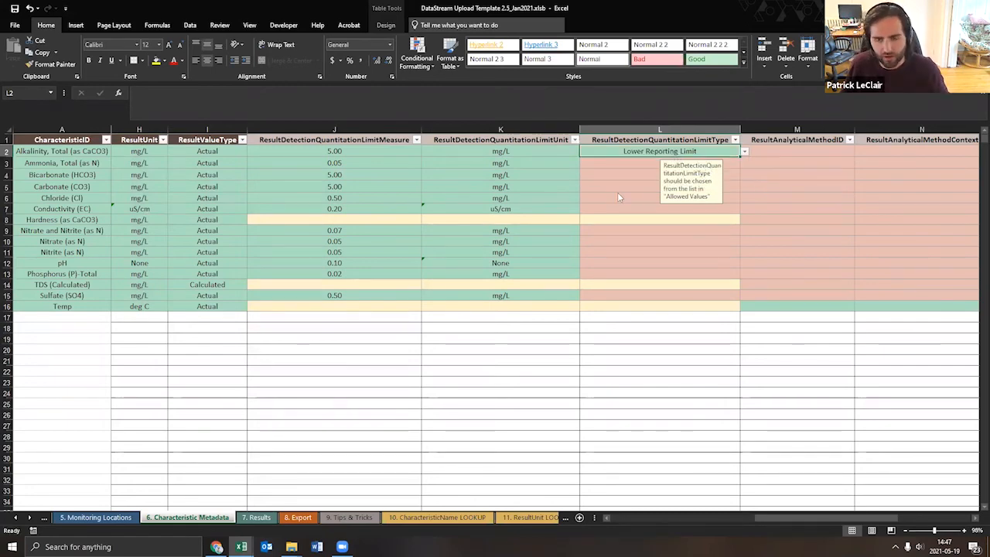
# - Copy the Alkalinity row's Lower Reporting Limit entry and paste it as values into the limit type cells of the Ammonia through Conductivity rows
pyautogui.click(639, 165)
pyautogui.click(639, 153)
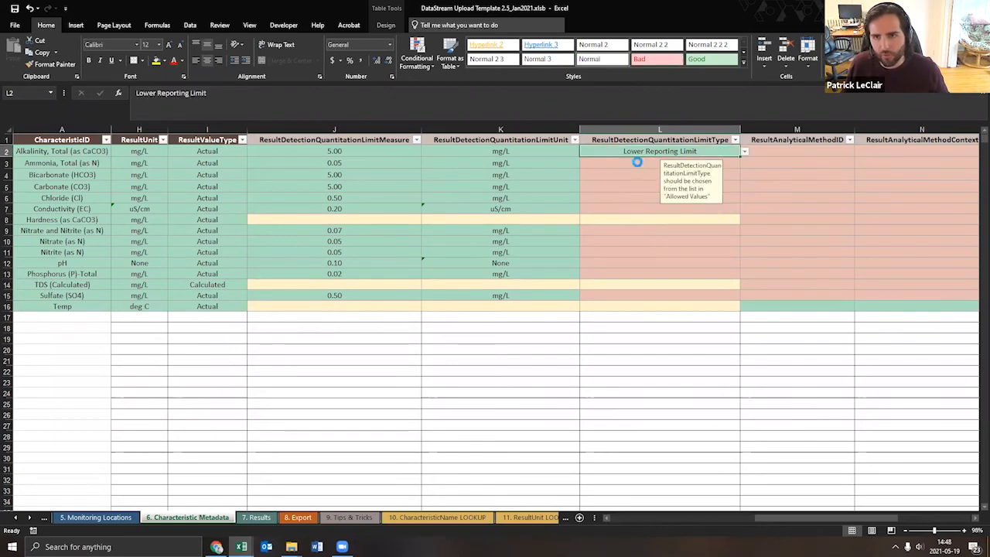
pyautogui.hotkey('ctrl', 'c')
pyautogui.moveTo(638, 163); pyautogui.dragTo(645, 210)
pyautogui.rightClick(639, 194)
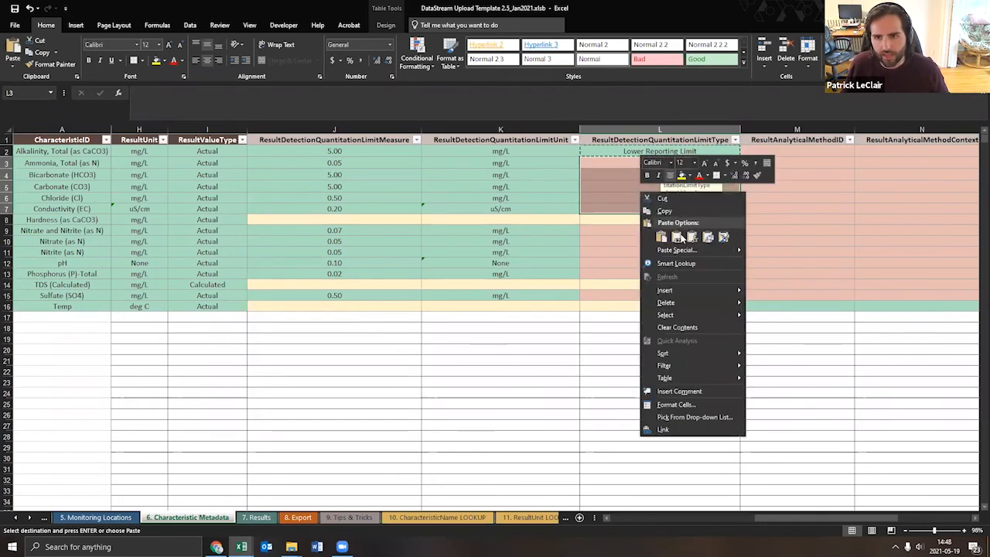
pyautogui.click(678, 232)
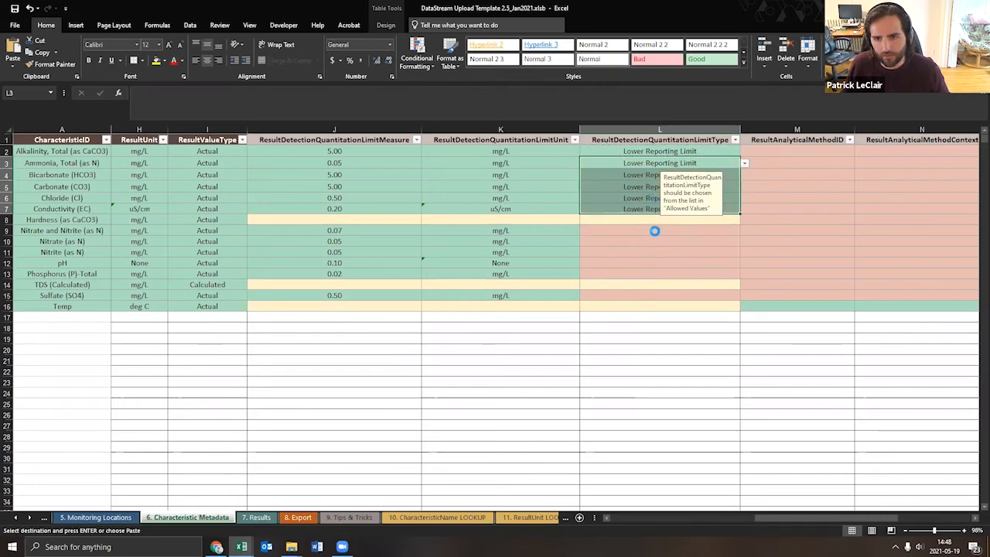
# - Paste Lower Reporting Limit as values into the limit type cells of the Nitrate and Nitrite through Phosphorus rows and the Sulfate row
pyautogui.moveTo(654, 231); pyautogui.dragTo(654, 275)
pyautogui.rightClick(635, 243)
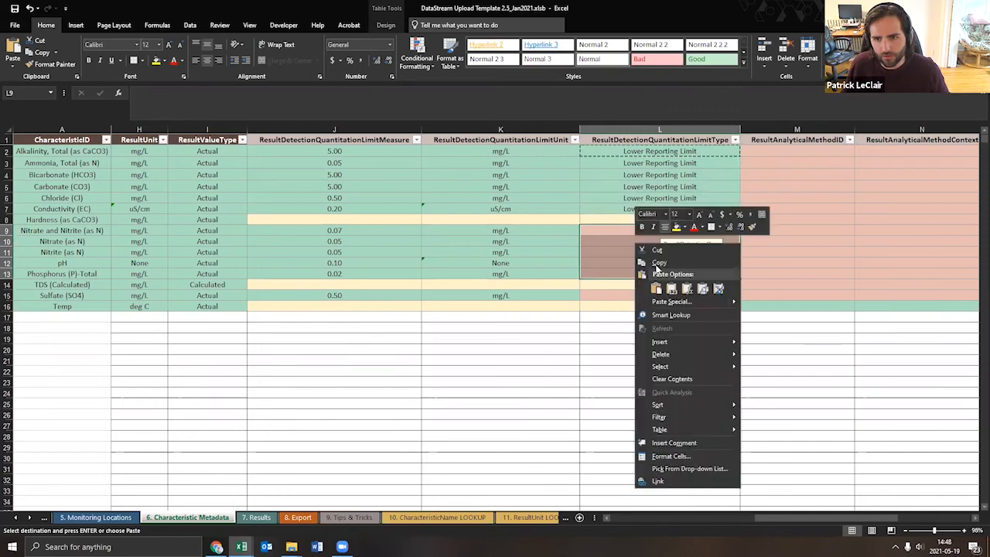
pyautogui.click(671, 288)
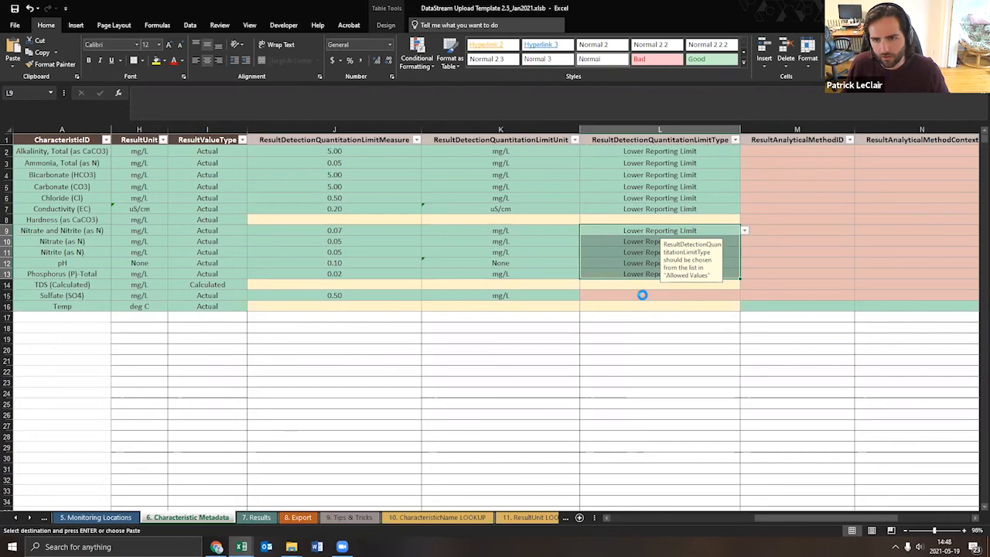
pyautogui.click(642, 295)
pyautogui.rightClick(662, 294)
pyautogui.click(679, 96)
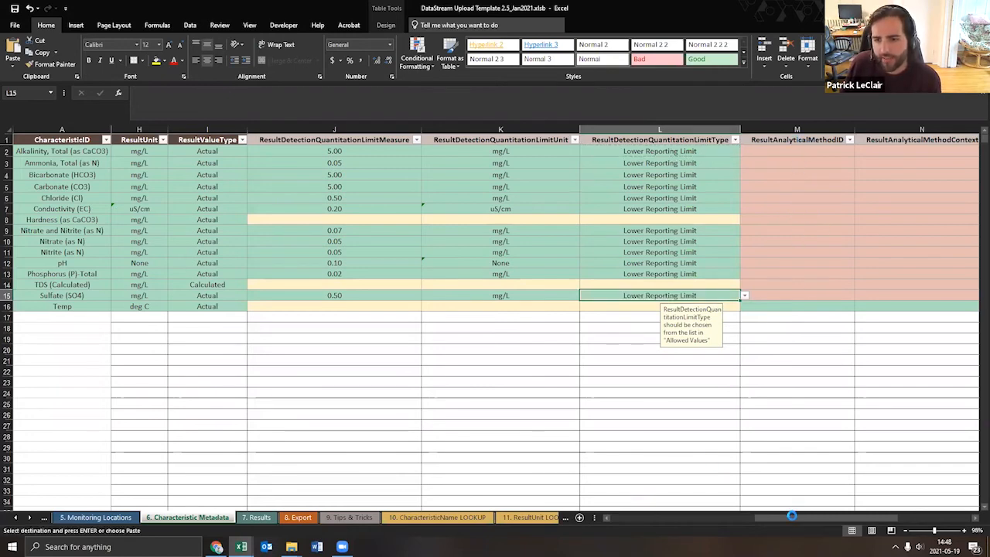
# - Switch to dataset_1.xlsx and examine the method references on the Methodology sheet
pyautogui.moveTo(792, 517); pyautogui.dragTo(913, 525)
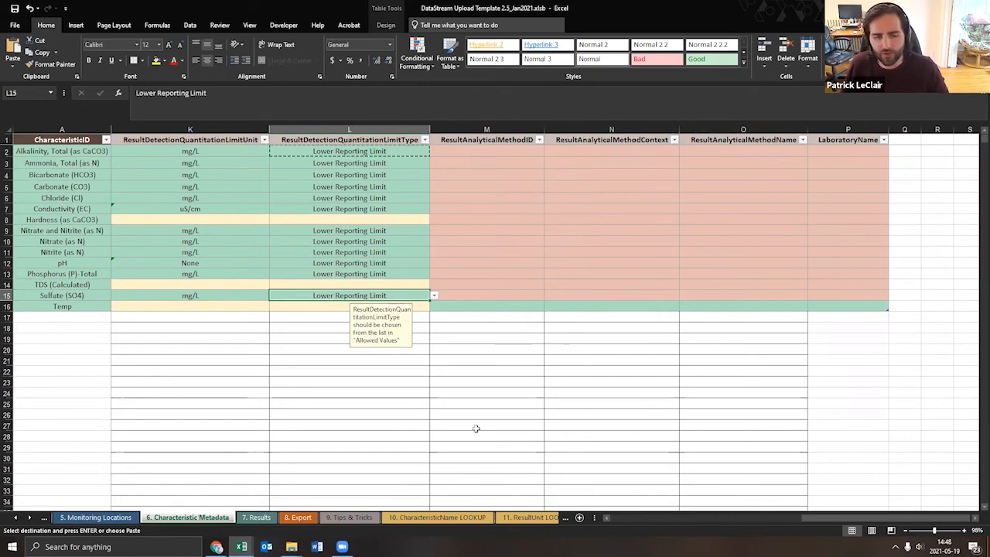
pyautogui.click(241, 547)
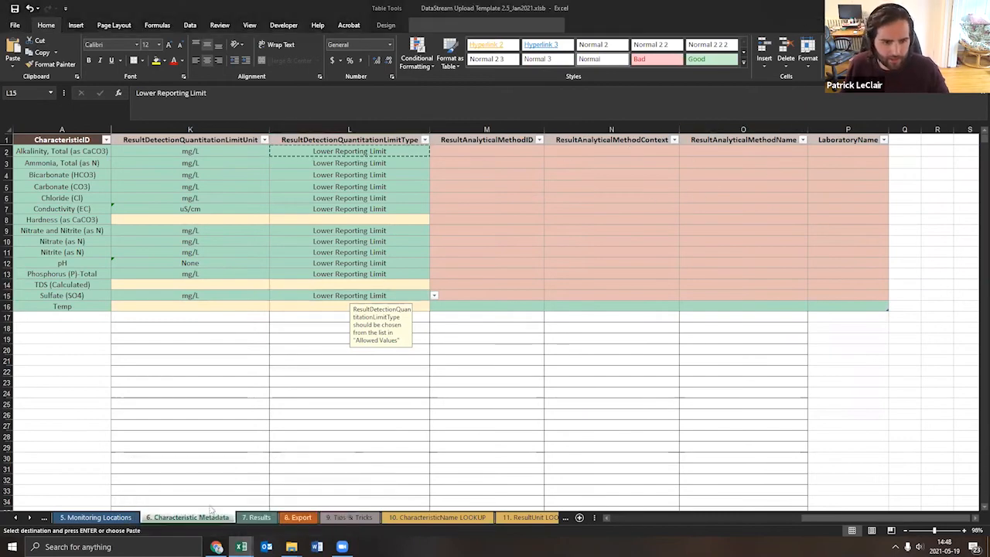
pyautogui.click(263, 500)
pyautogui.click(190, 522)
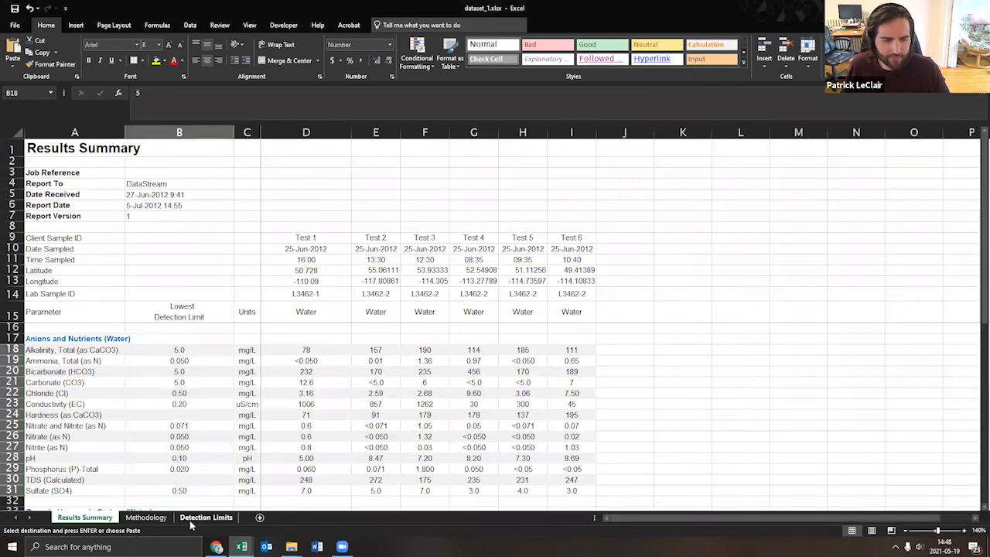
pyautogui.click(145, 517)
pyautogui.click(302, 298)
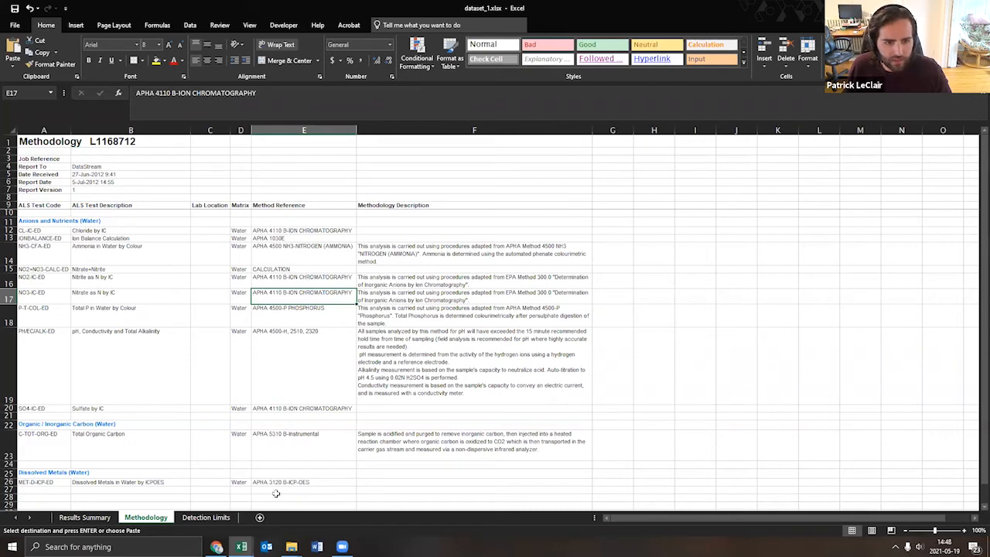
# - Return to the template and give the Alkalinity row the ResultAnalyticalMethodContext APHA and the ResultAnalyticalMethodID 4110
pyautogui.click(242, 547)
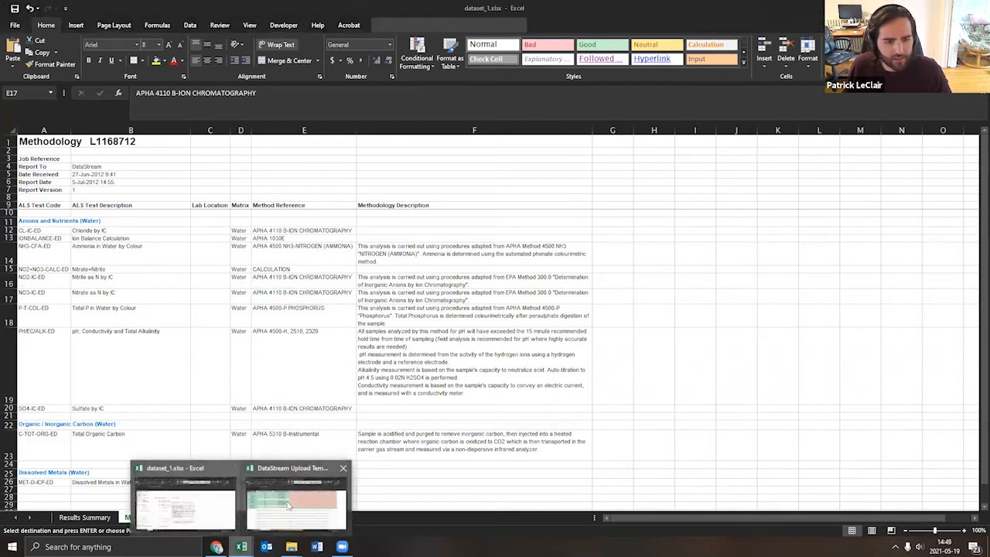
pyautogui.click(287, 504)
pyautogui.click(523, 161)
pyautogui.click(638, 159)
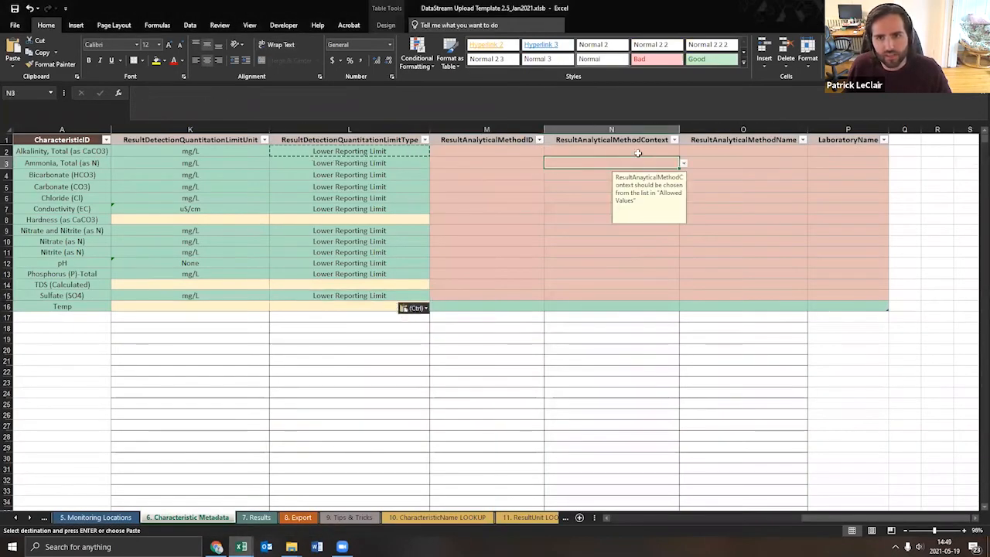
pyautogui.click(637, 153)
pyautogui.click(684, 151)
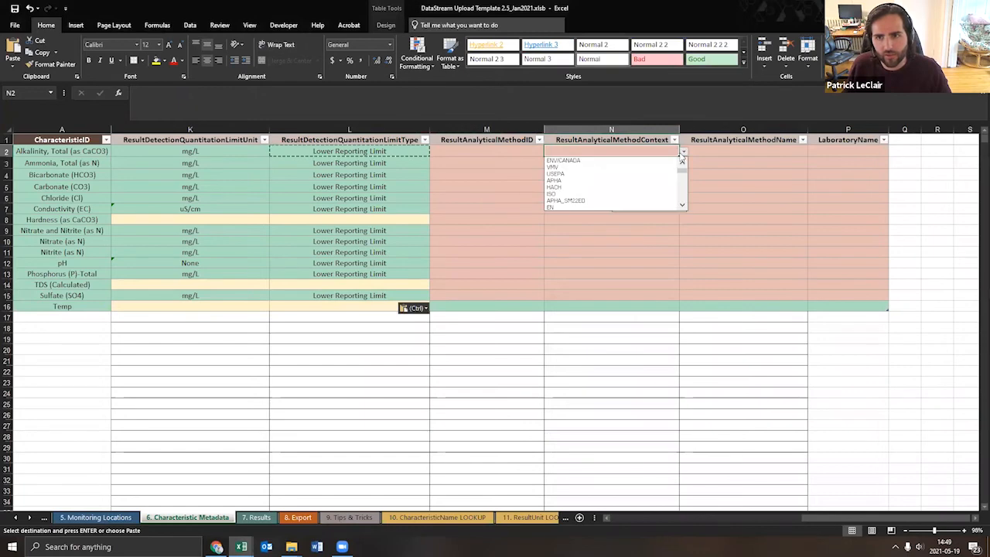
pyautogui.click(616, 181)
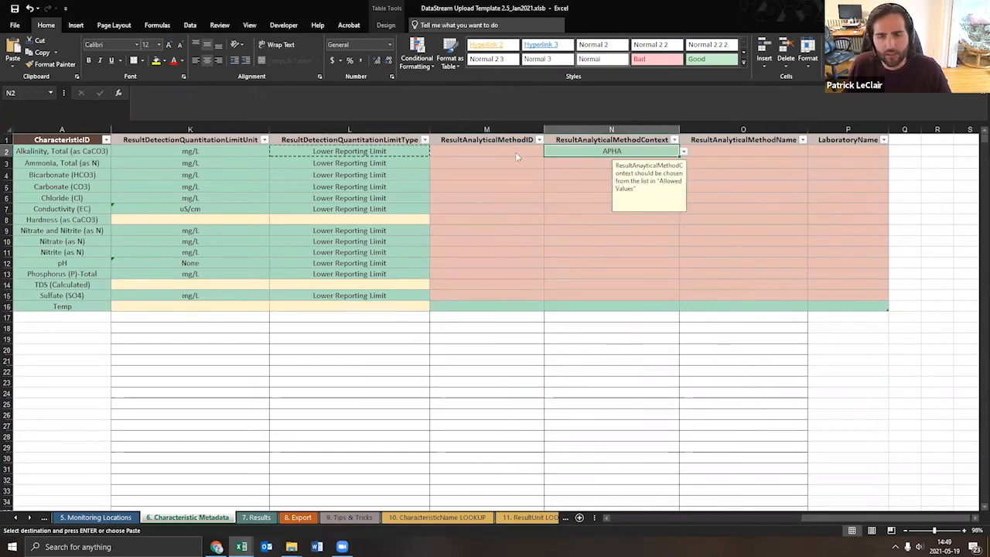
pyautogui.click(477, 153)
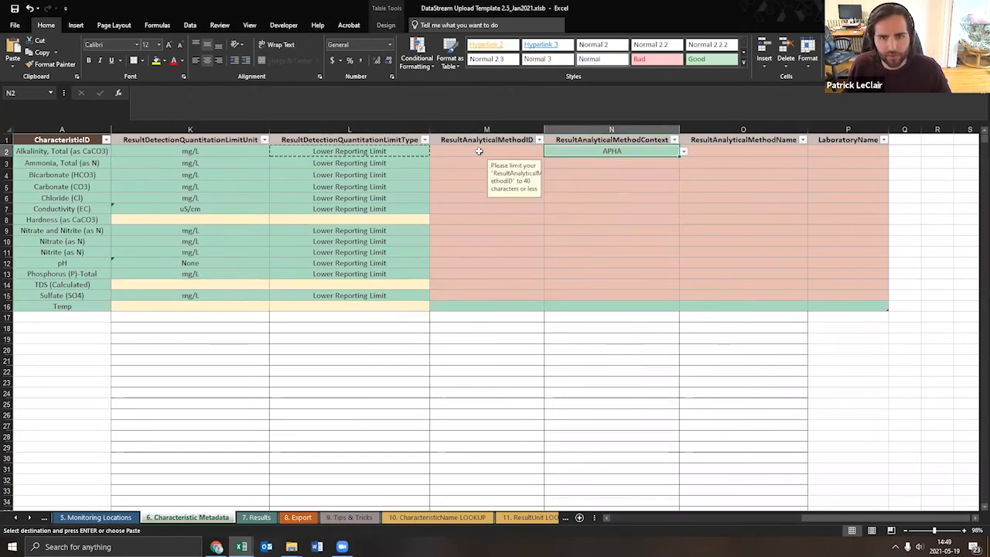
pyautogui.write('4110')
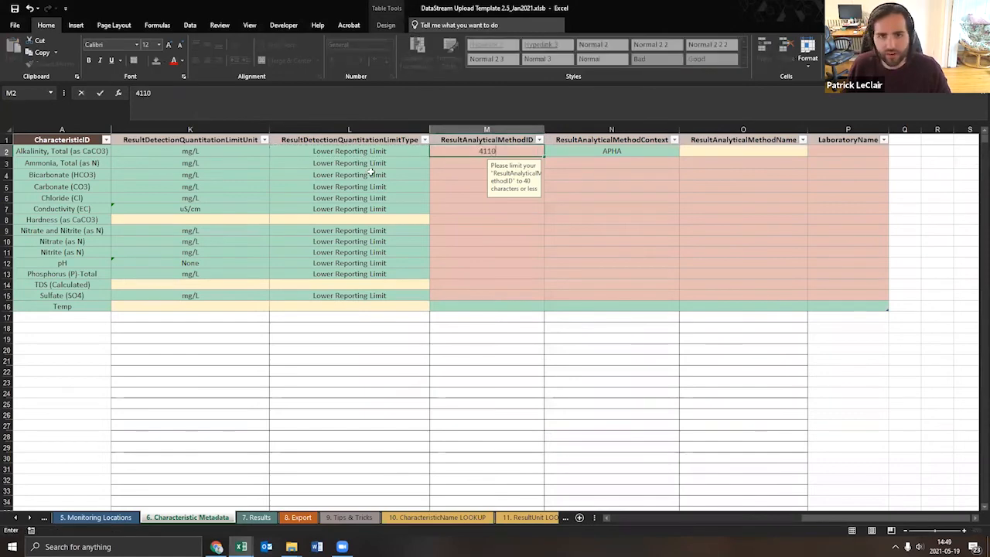
# - Copy the text B-ION CHROMATOGRAPHY from the Chloride by IC method reference in dataset_1.xlsx and paste it as text into the Alkalinity row's ResultAnalyticalMethodName
pyautogui.moveTo(242, 547)
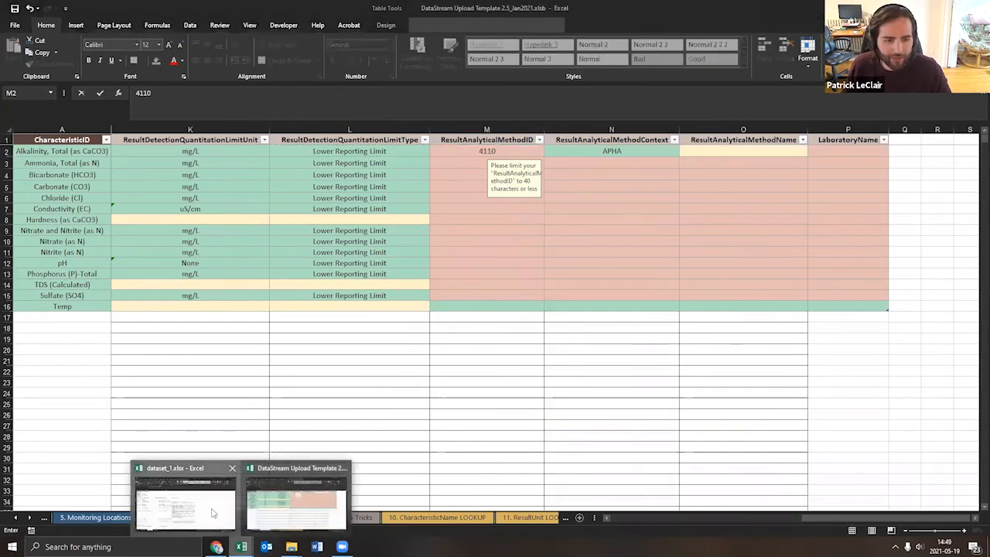
pyautogui.click(182, 502)
pyautogui.click(306, 252)
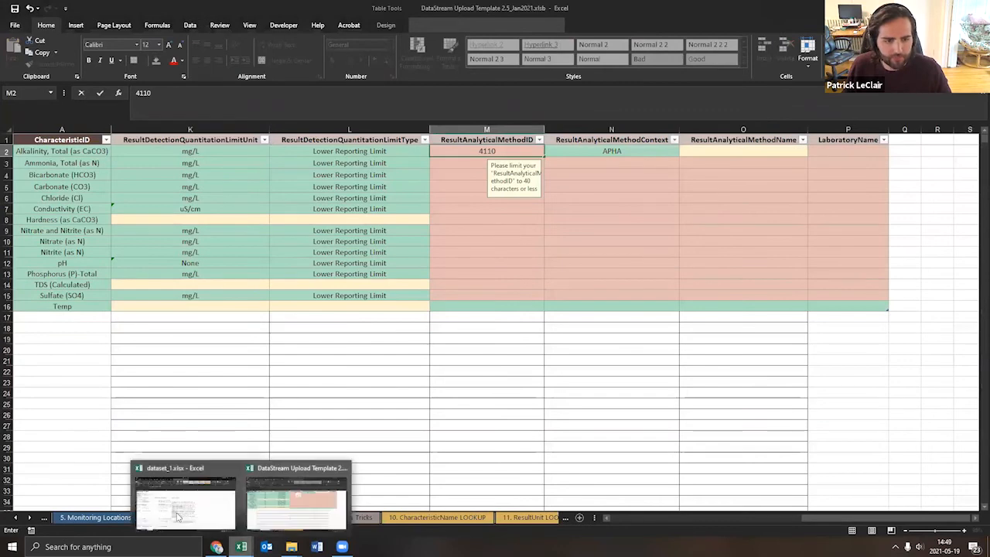
pyautogui.click(209, 514)
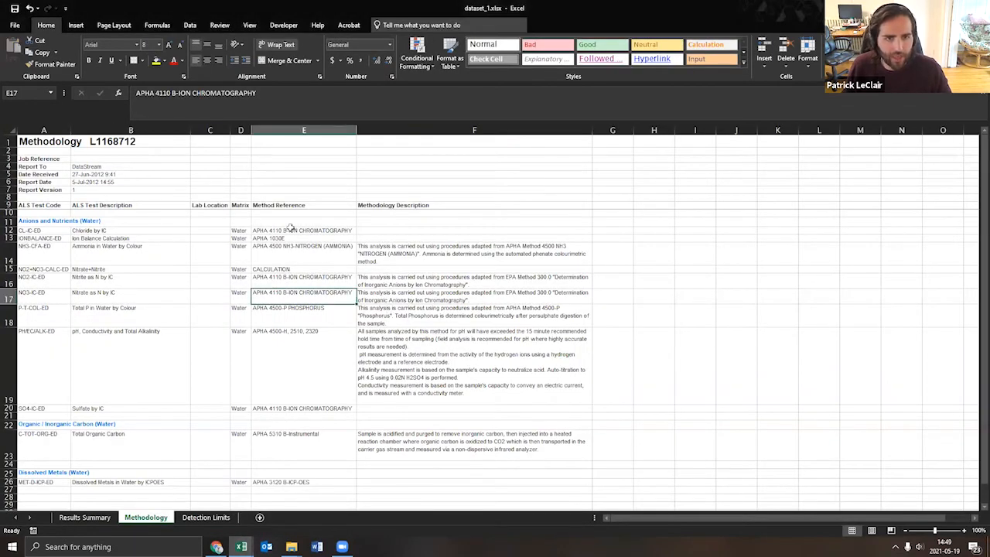
pyautogui.click(291, 229)
pyautogui.doubleClick(290, 229)
pyautogui.moveTo(283, 231); pyautogui.dragTo(384, 227)
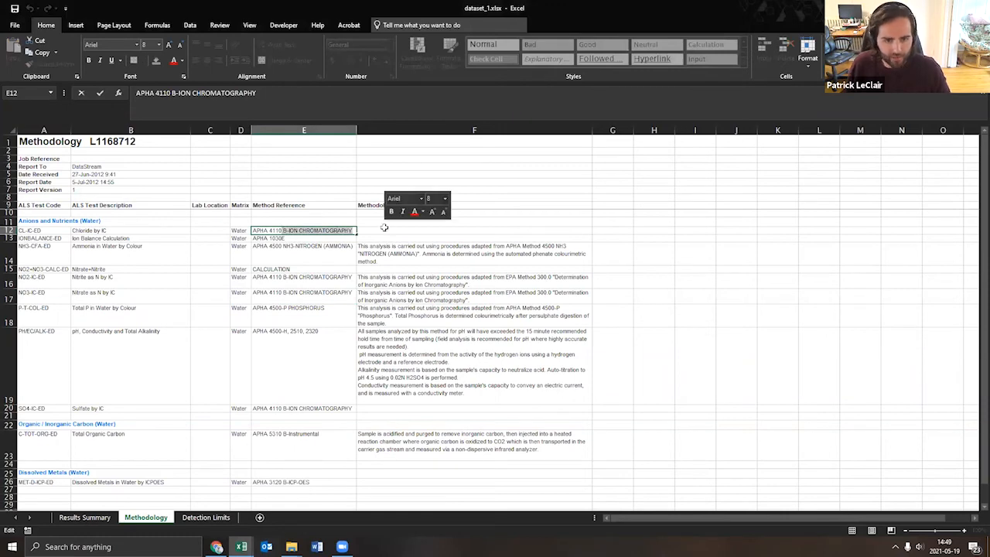
pyautogui.click(242, 546)
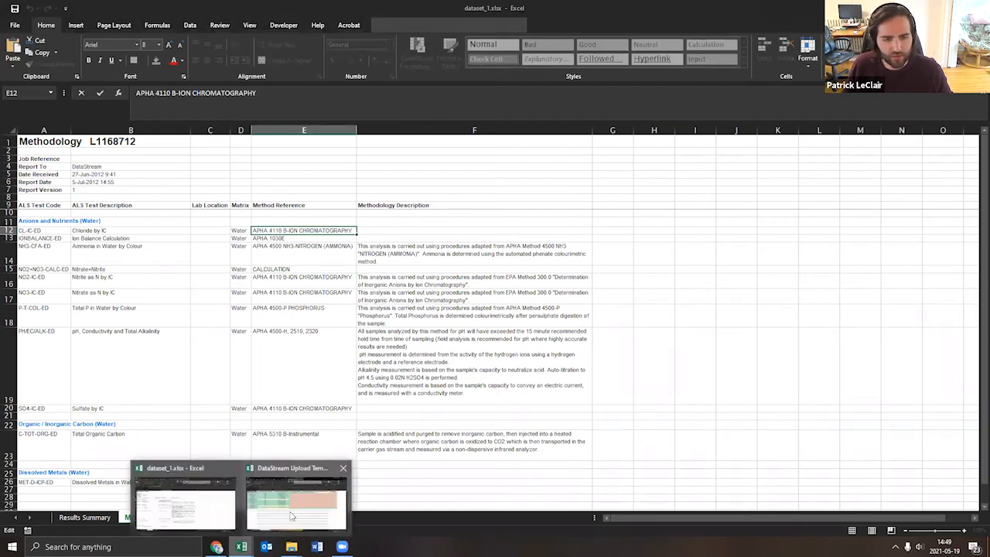
pyautogui.hotkey('alt', 'Tab')
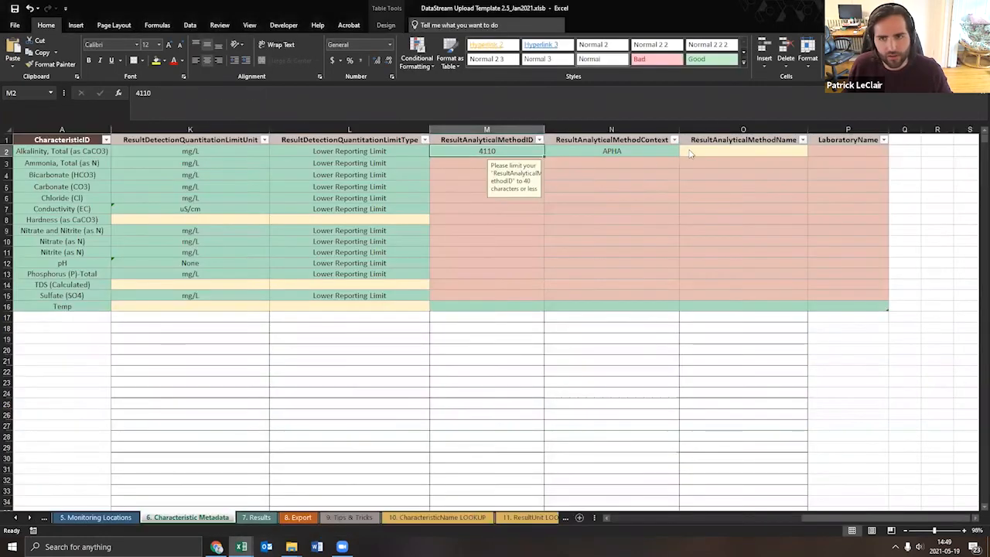
pyautogui.click(702, 151)
pyautogui.rightClick(702, 152)
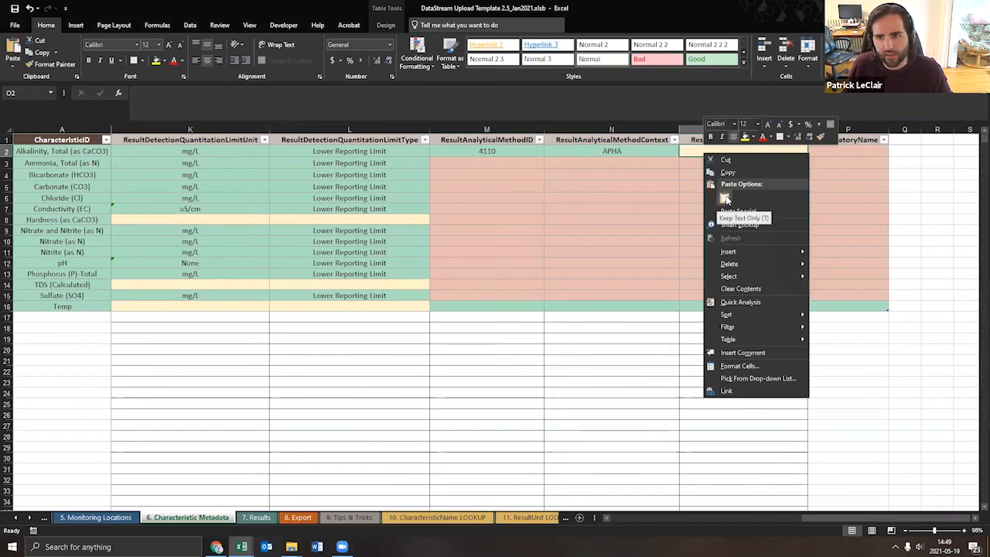
pyautogui.click(725, 200)
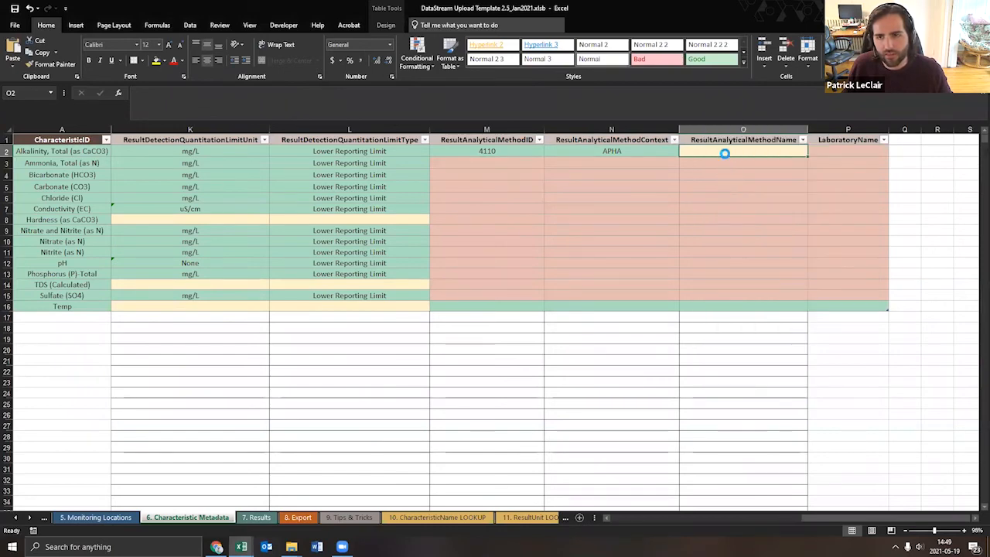
# - Shorten the Alkalinity row's ResultAnalyticalMethodName to ION CHROMATOGRAPHY and extend its ResultAnalyticalMethodID to 4110 B
pyautogui.doubleClick(712, 149)
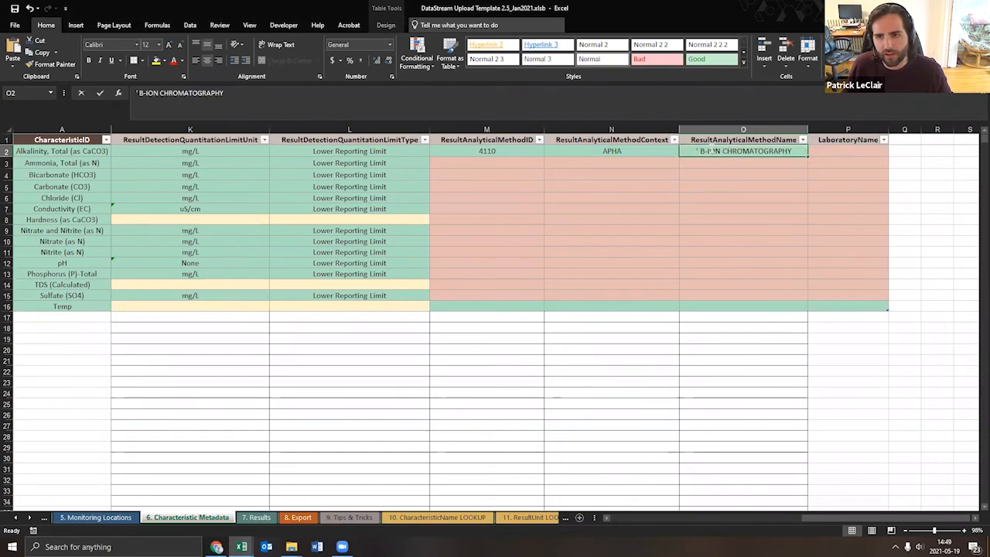
pyautogui.moveTo(702, 150); pyautogui.dragTo(699, 149)
pyautogui.press('Delete')
pyautogui.press('Delete')
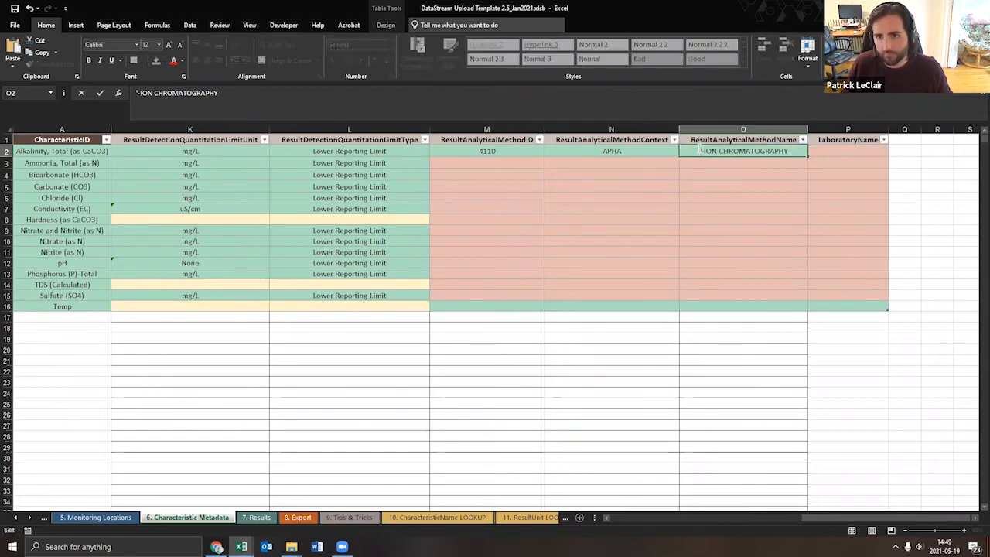
pyautogui.click(651, 150)
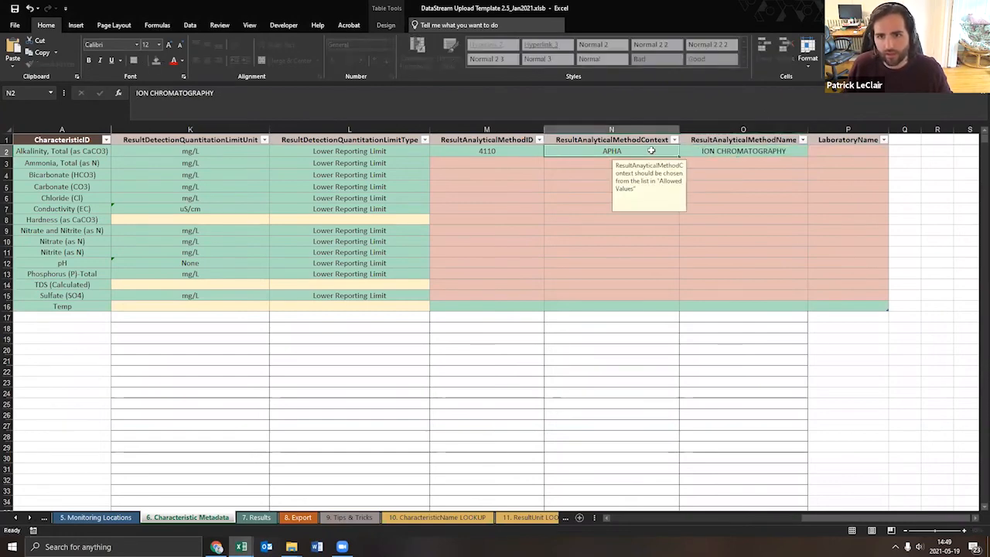
pyautogui.click(526, 150)
pyautogui.doubleClick(527, 150)
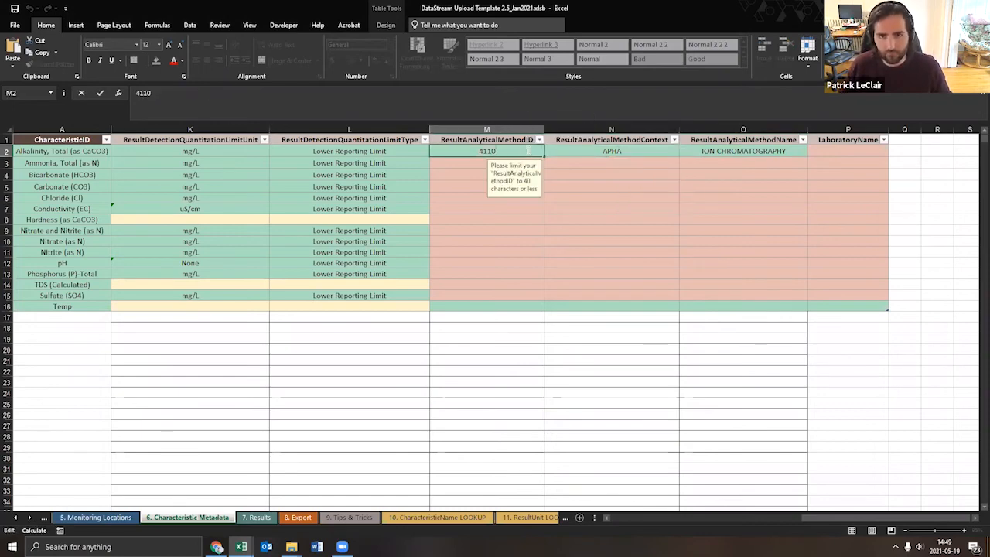
# - Switch to dataset_1.xlsx and check the method reference for pH, Conductivity and Total Alkalinity on the Methodology sheet
pyautogui.click(242, 546)
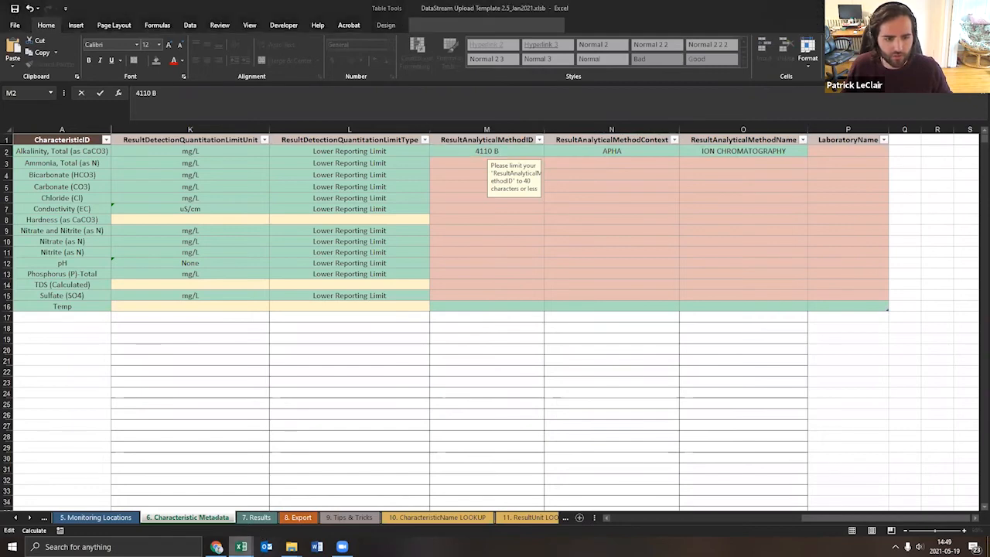
pyautogui.click(189, 507)
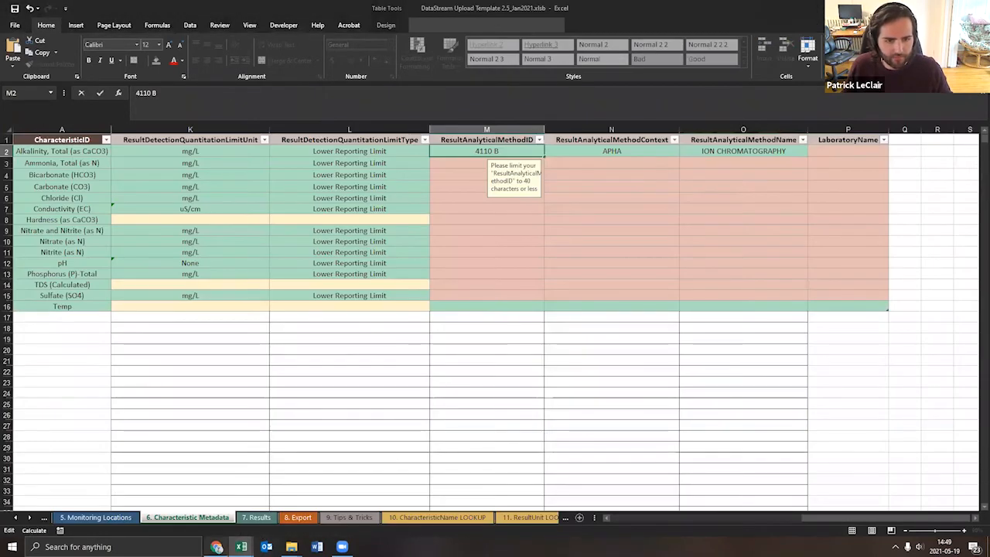
pyautogui.click(242, 546)
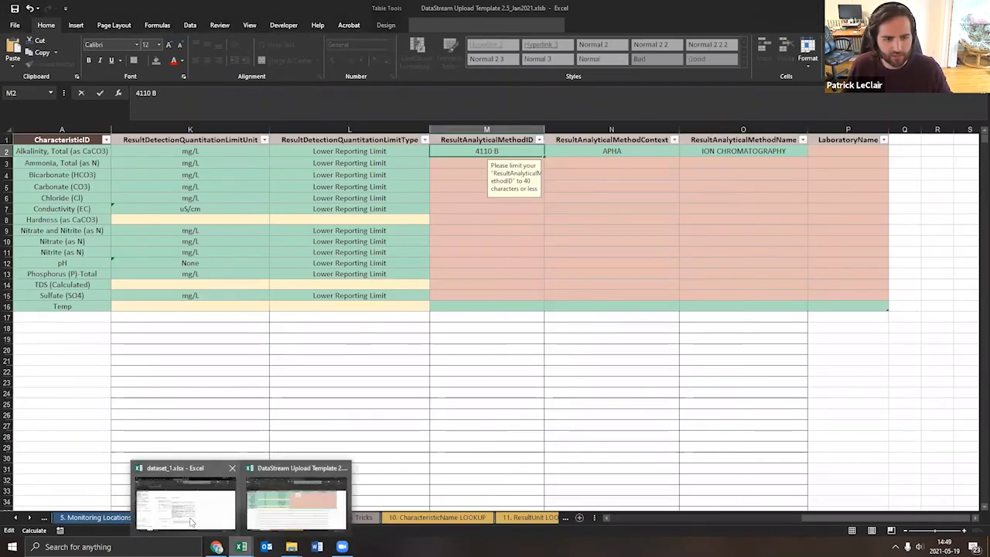
pyautogui.click(184, 504)
pyautogui.click(330, 356)
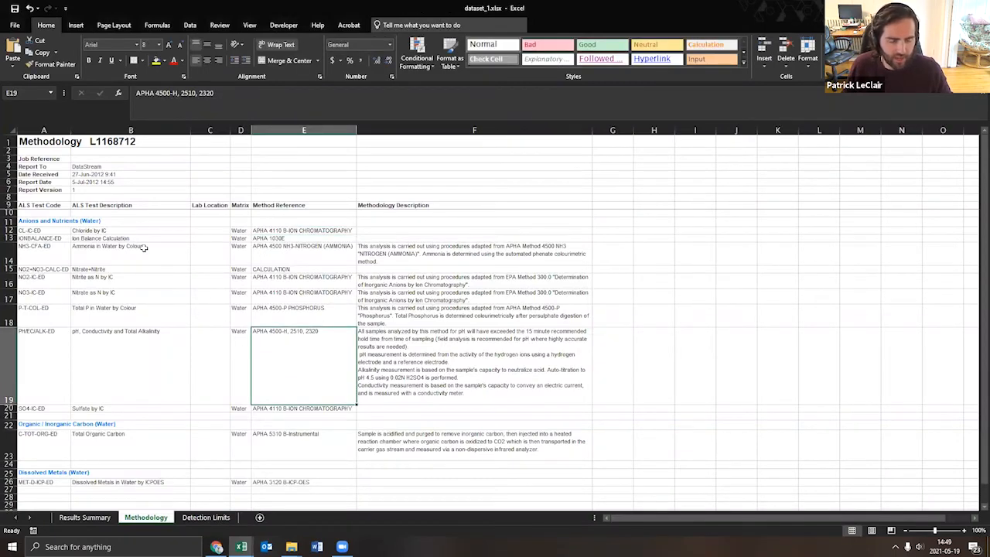
# - Copy the test descriptions Chloride by IC through Sulfate by IC and paste them as values into the template's ResultAnalyticalMethodName column, starting at the Alkalinity row
pyautogui.click(312, 293)
pyautogui.scroll(-3, 312, 292)
pyautogui.scroll(3, 393, 340)
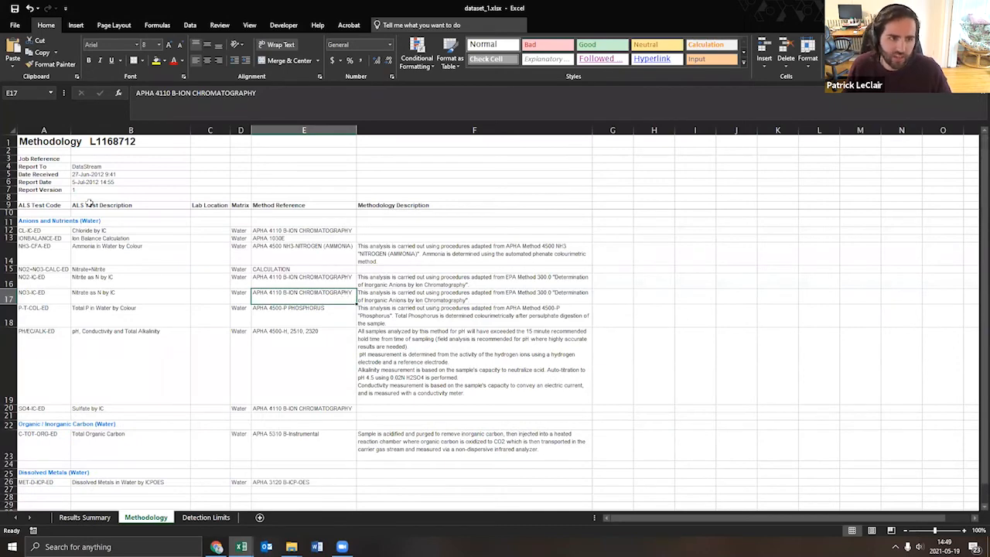
pyautogui.moveTo(109, 232); pyautogui.dragTo(159, 408)
pyautogui.hotkey('ctrl', 'c')
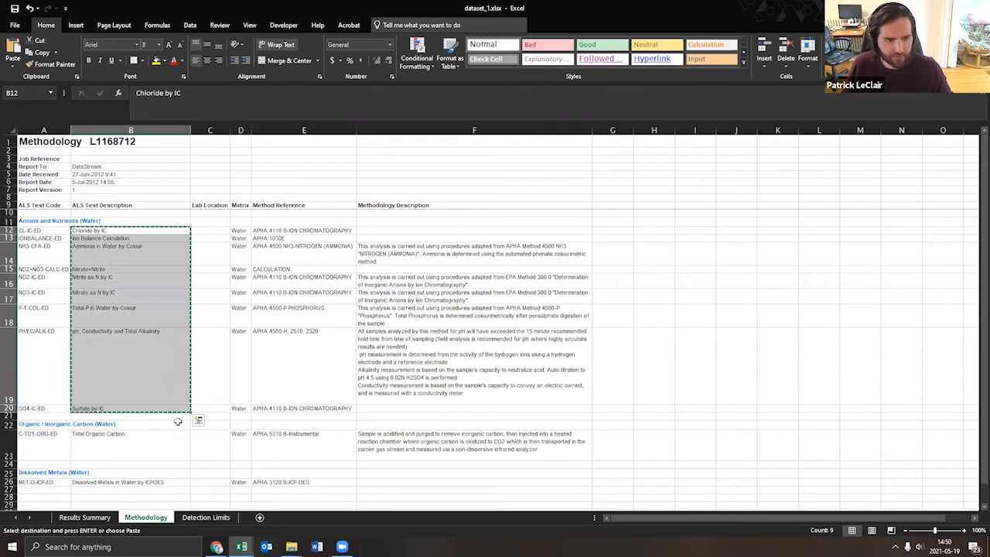
pyautogui.click(241, 547)
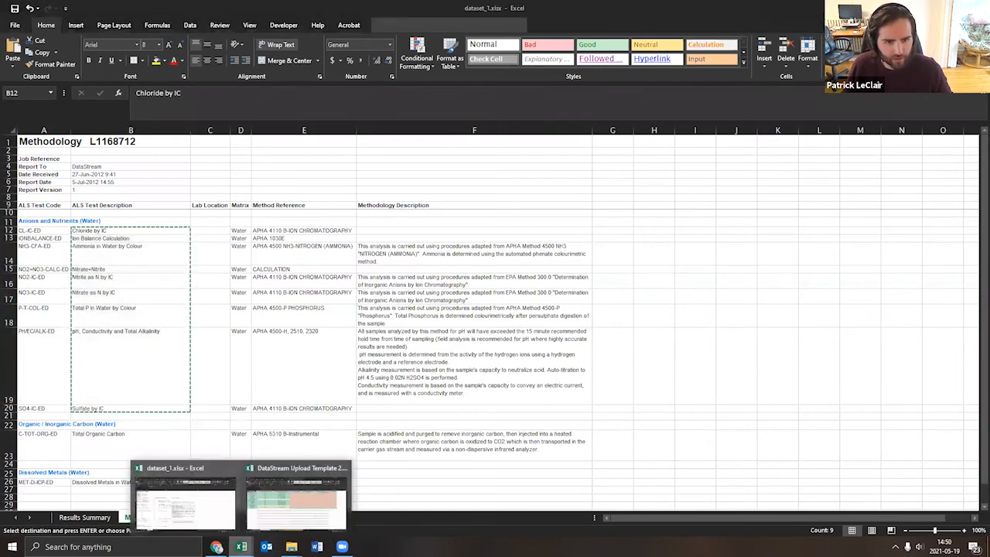
pyautogui.click(287, 513)
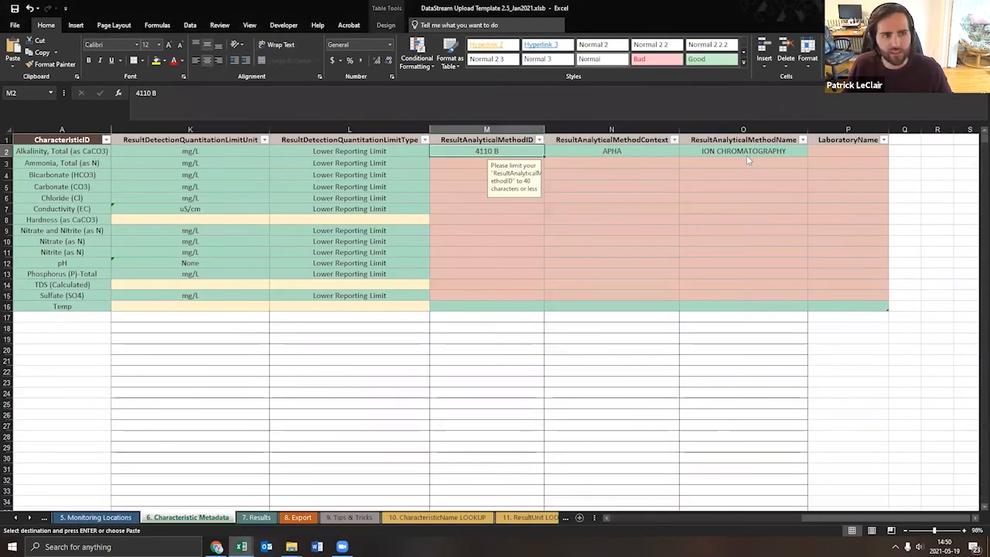
pyautogui.click(746, 153)
pyautogui.rightClick(746, 152)
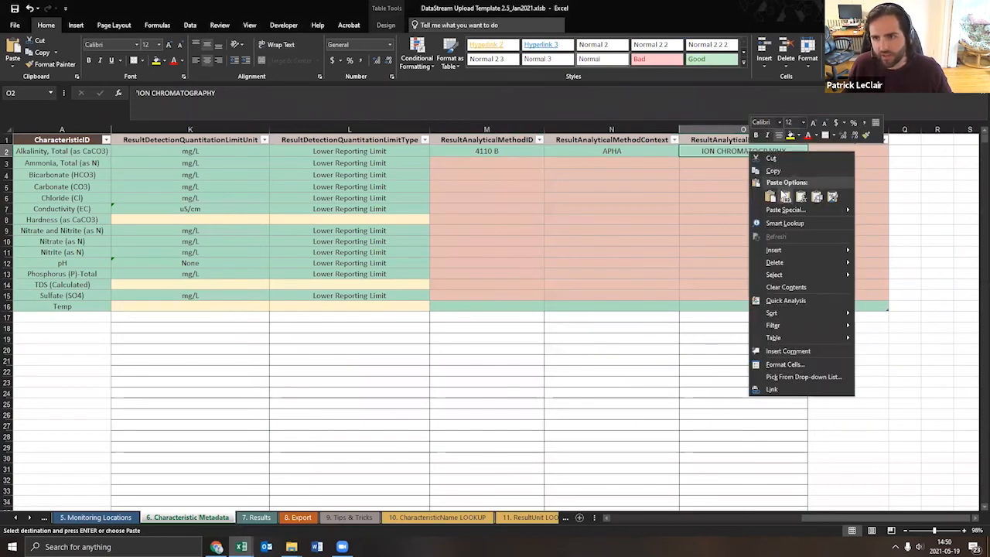
pyautogui.click(785, 196)
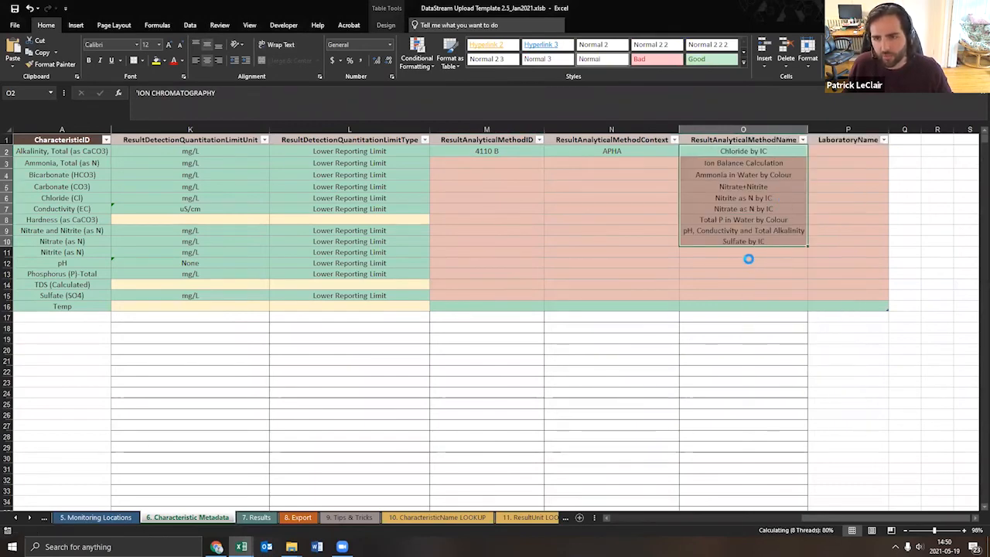
# - Copy the method name Total P in Water by Colour and paste it as values into the Nitrite through Sulfate rows
pyautogui.click(743, 220)
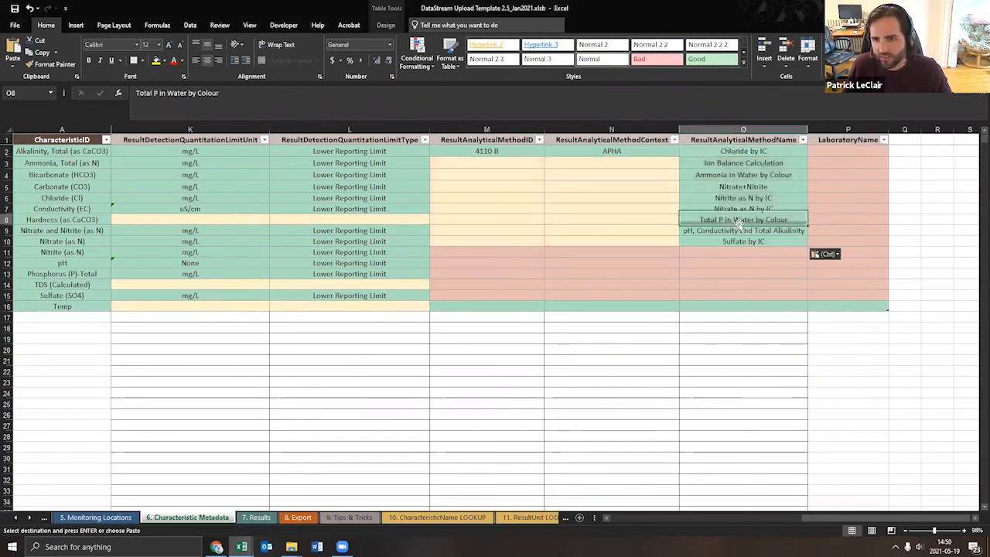
pyautogui.hotkey('ctrl', 'c')
pyautogui.moveTo(741, 296); pyautogui.dragTo(742, 252)
pyautogui.rightClick(734, 282)
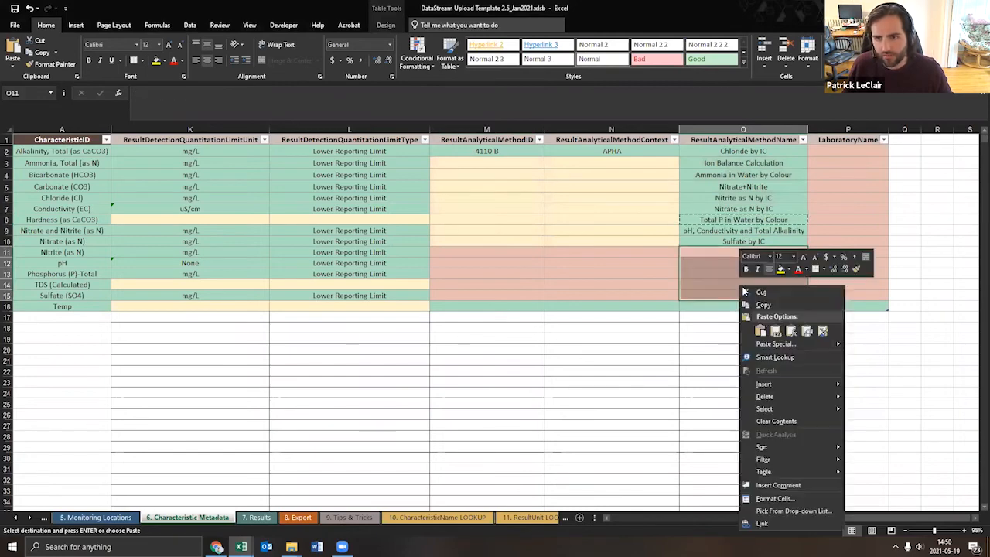
pyautogui.click(776, 331)
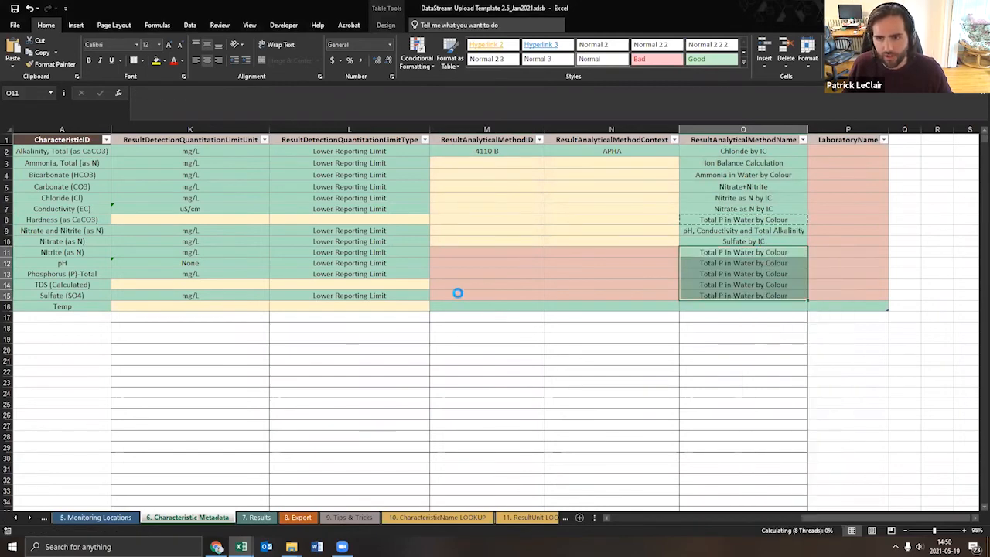
# - Set the ResultAnalyticalMethodName of the TDS (Calculated) row to Caculated
pyautogui.click(70, 285)
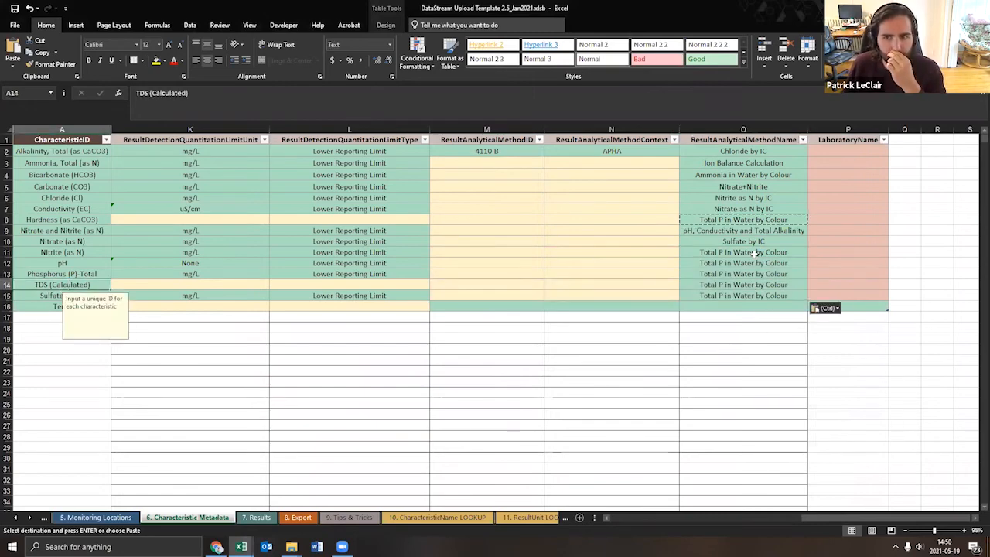
pyautogui.click(744, 285)
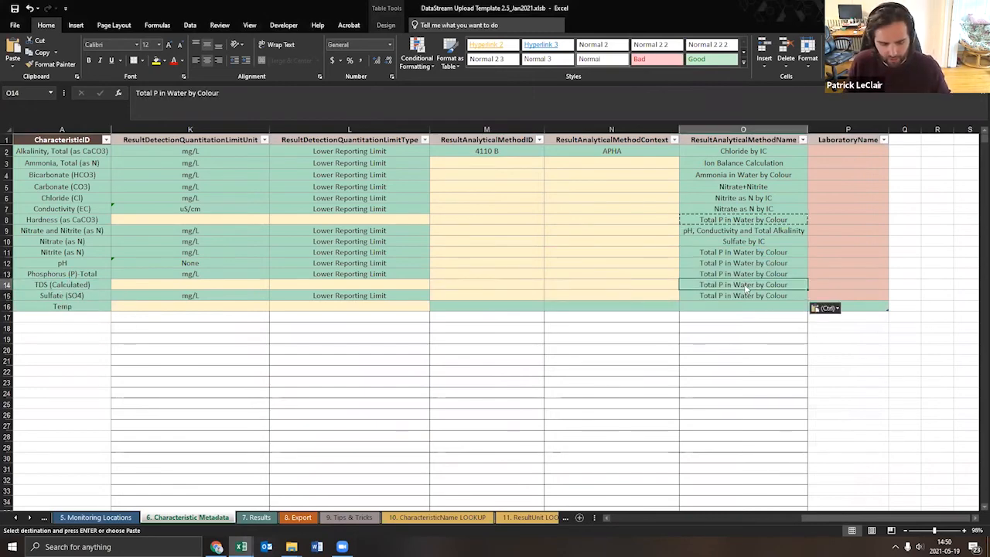
pyautogui.write('Cacl')
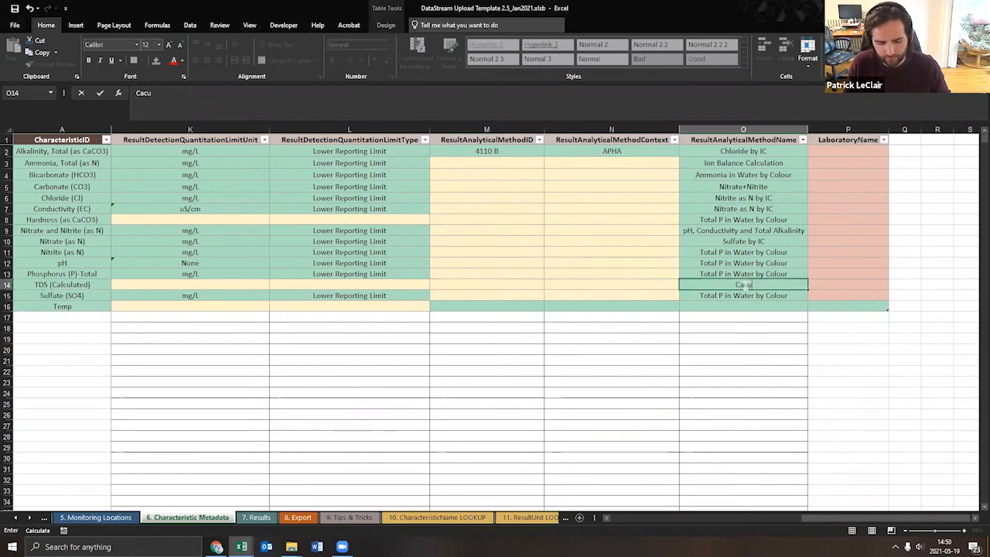
pyautogui.click(797, 346)
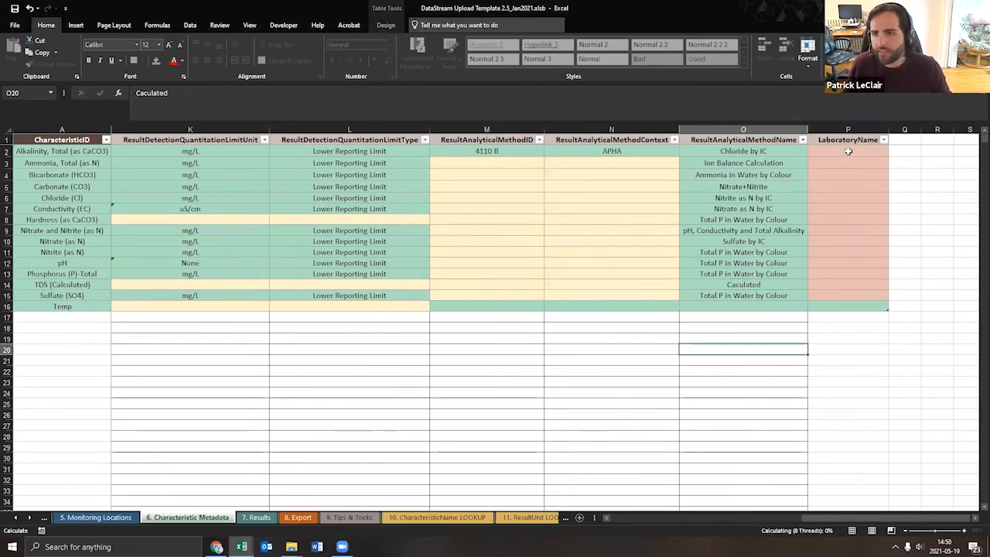
# - Enter Test Lab as the LaboratoryName of the Alkalinity row
pyautogui.click(847, 152)
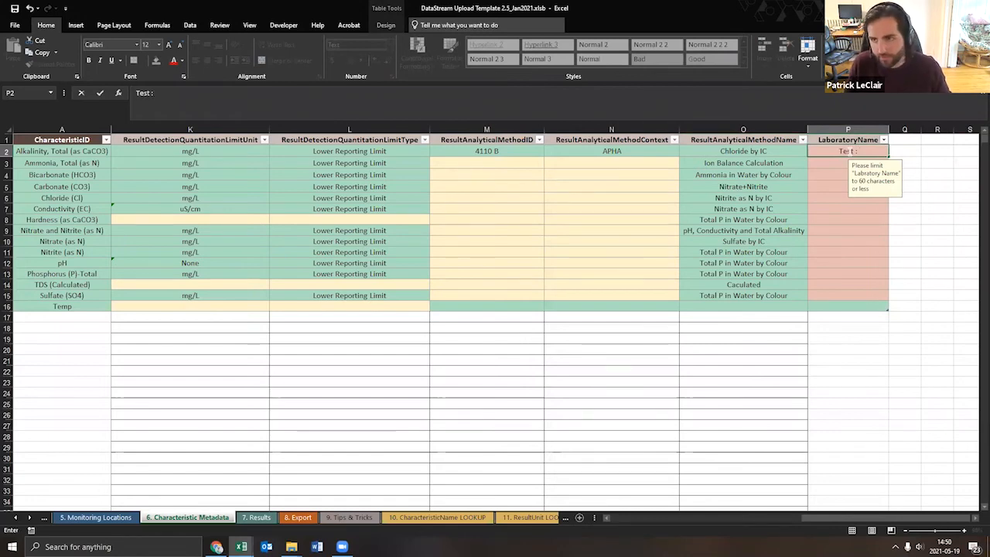
pyautogui.write('Test Lab')
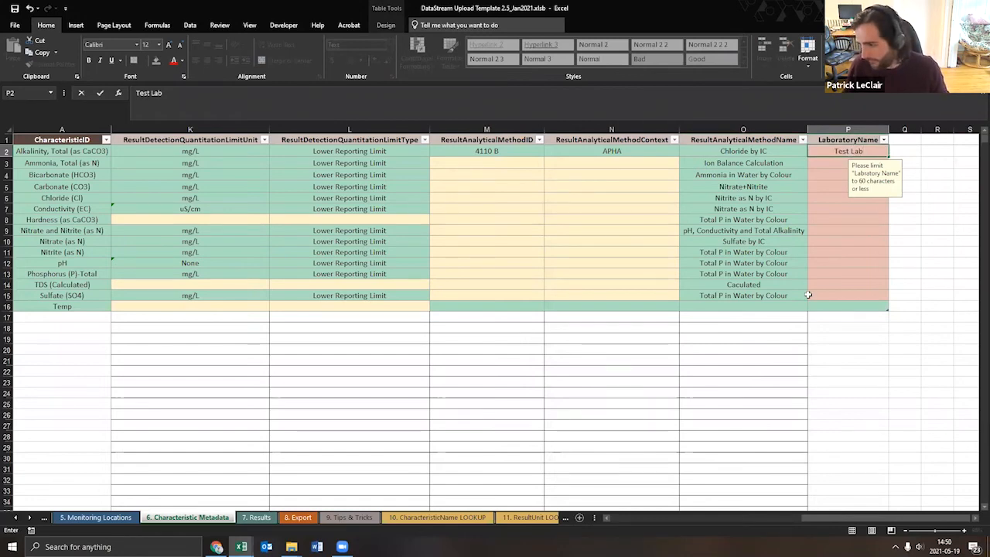
pyautogui.click(807, 294)
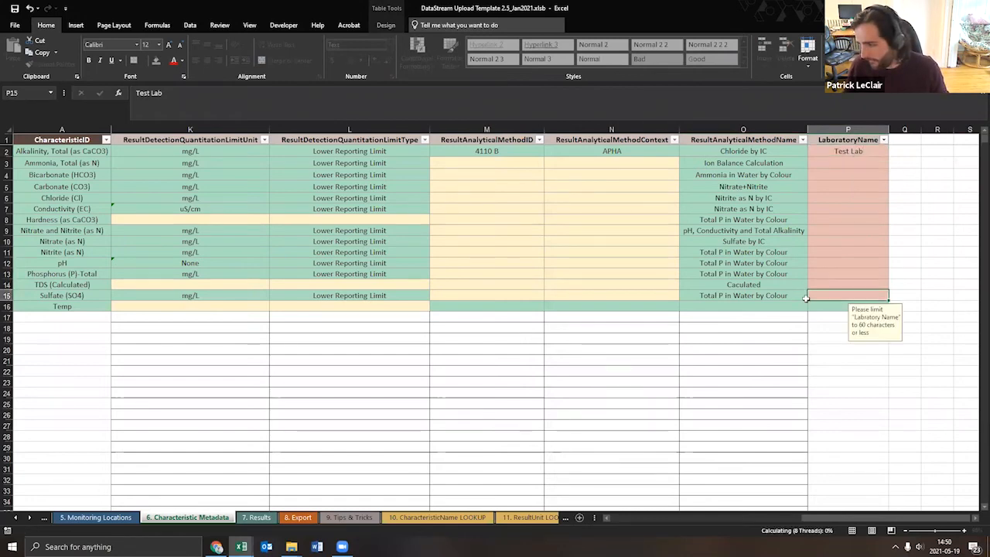
# - Copy Test Lab from the Alkalinity row and paste it as values into LaboratoryName for the Ammonia through Sulfate rows
pyautogui.click(850, 152)
pyautogui.hotkey('ctrl', 'c')
pyautogui.moveTo(840, 163); pyautogui.dragTo(843, 296)
pyautogui.rightClick(842, 255)
pyautogui.click(879, 299)
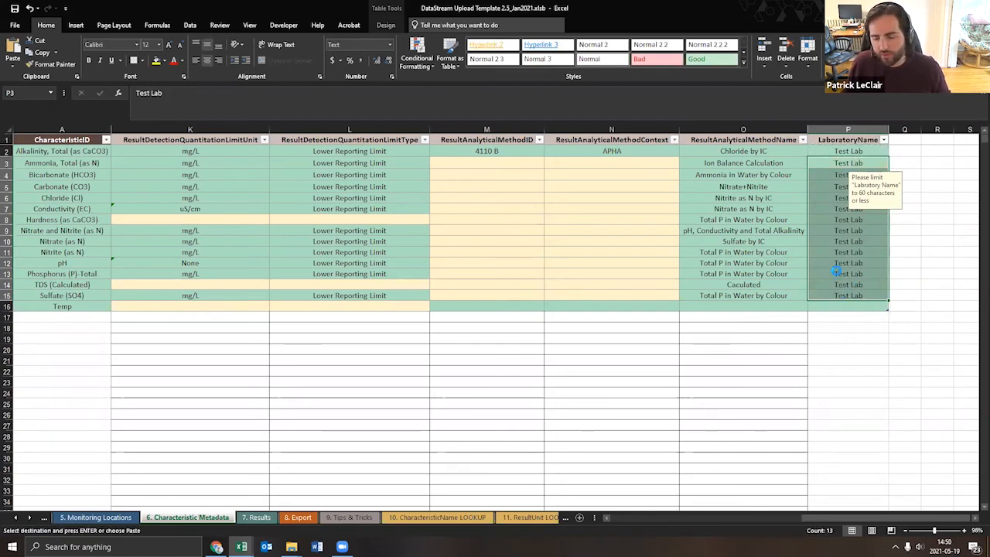
pyautogui.hotkey('ctrl', 'z')
pyautogui.rightClick(836, 161)
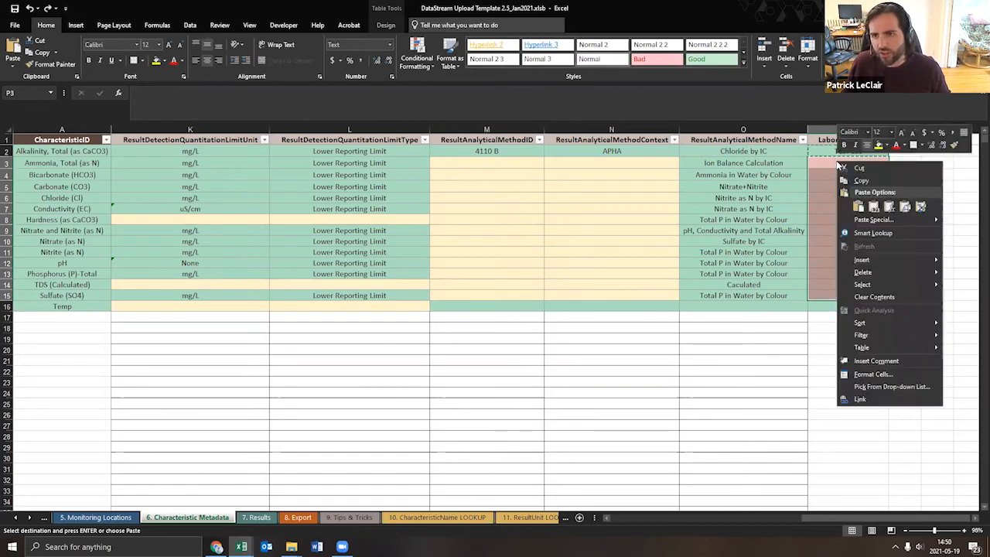
pyautogui.click(873, 207)
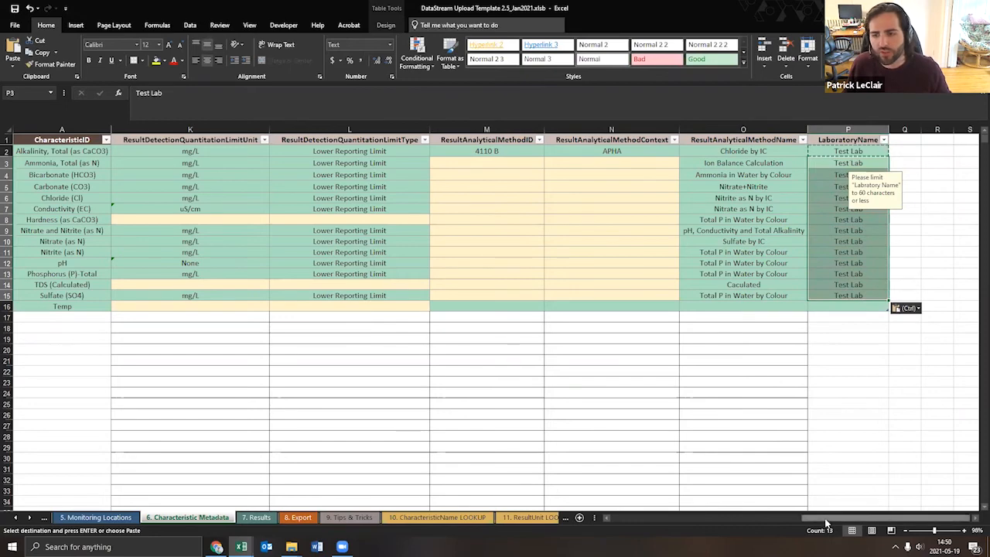
# - Return to the first columns of the Characteristic Metadata sheet and open the Results sheet
pyautogui.hscroll(-5, 541, 418)
pyautogui.click(508, 391)
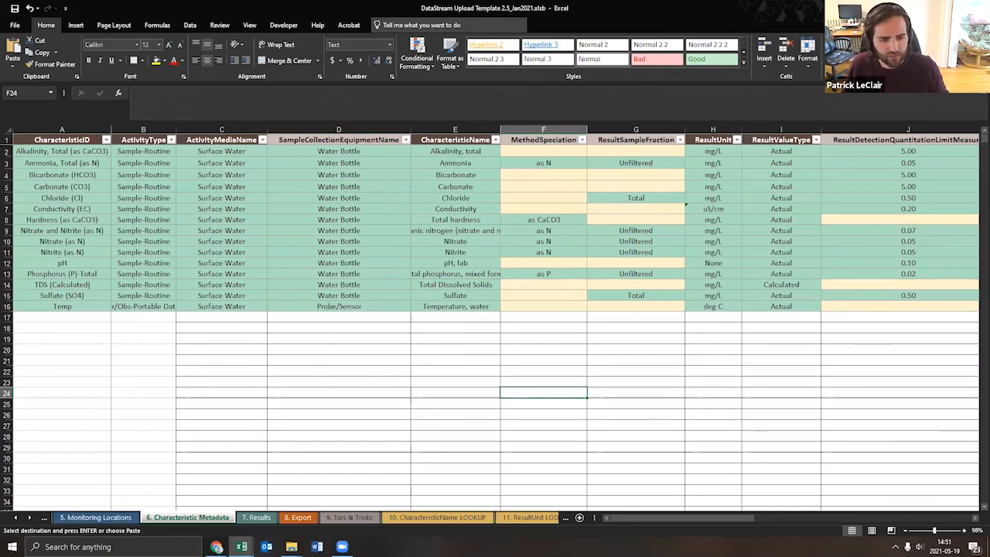
pyautogui.click(261, 517)
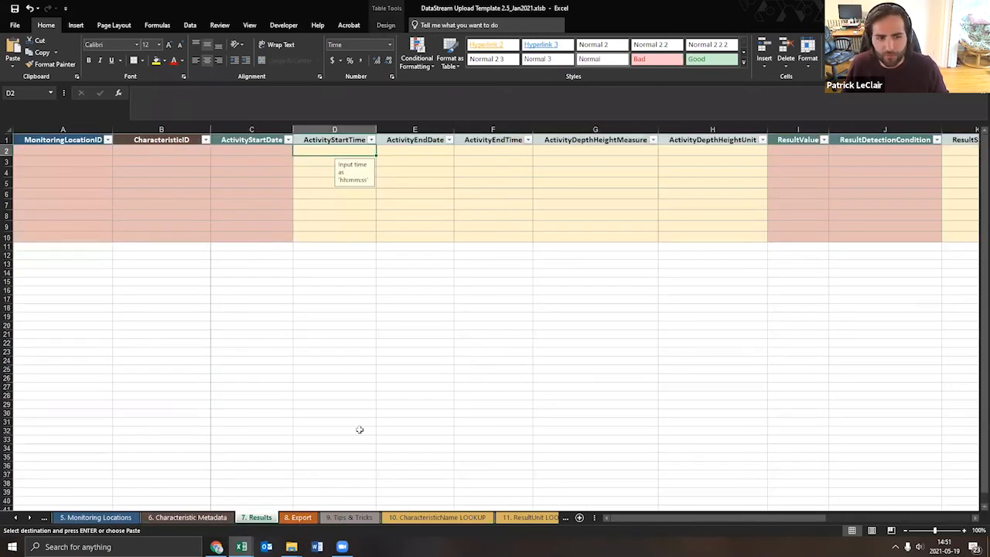
# - Switch to dataset_1.xlsx and copy the parameter names from Alkalinity, Total (as CaCO3) to Sulfate (SO4) on the Results Summary sheet
pyautogui.moveTo(241, 547)
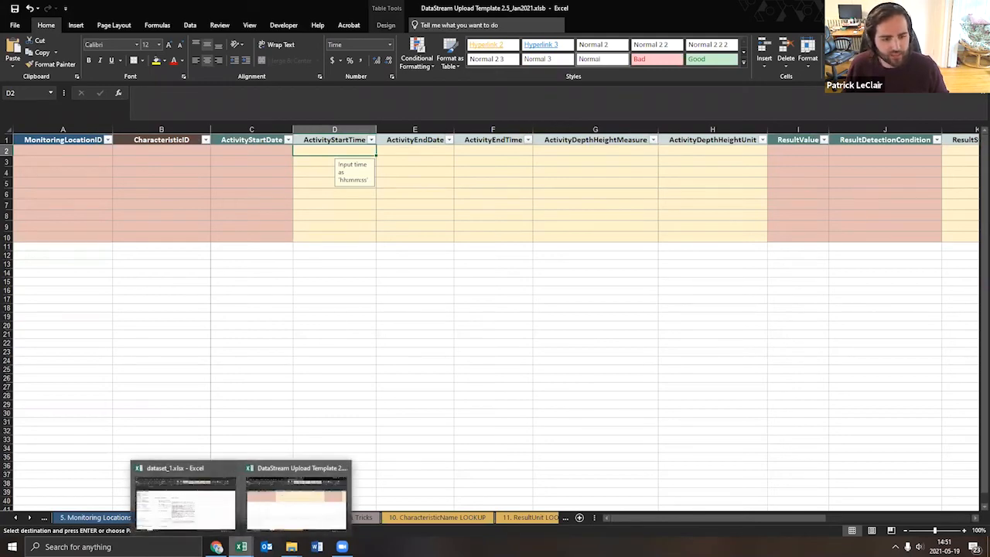
pyautogui.click(209, 503)
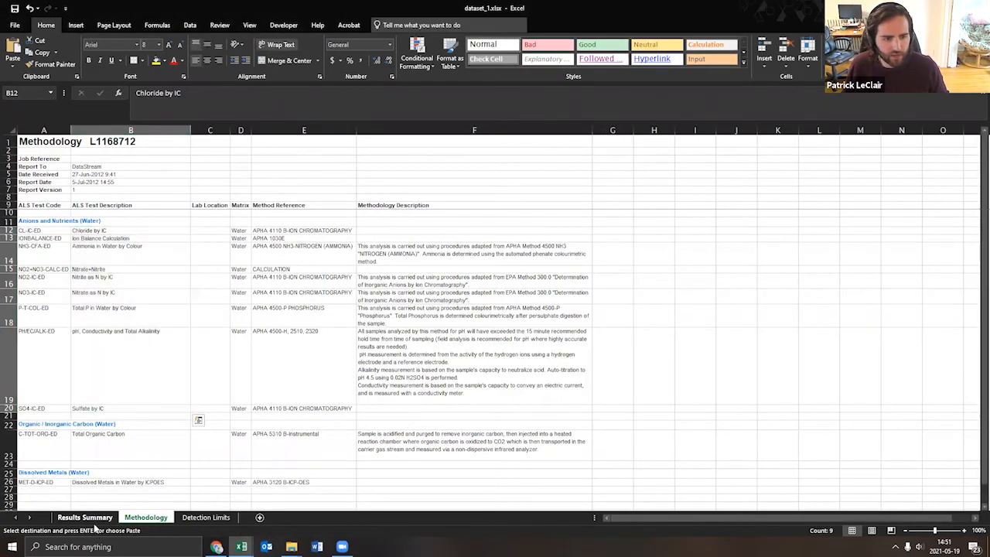
pyautogui.click(85, 518)
pyautogui.click(287, 350)
pyautogui.scroll(-1, 201, 356)
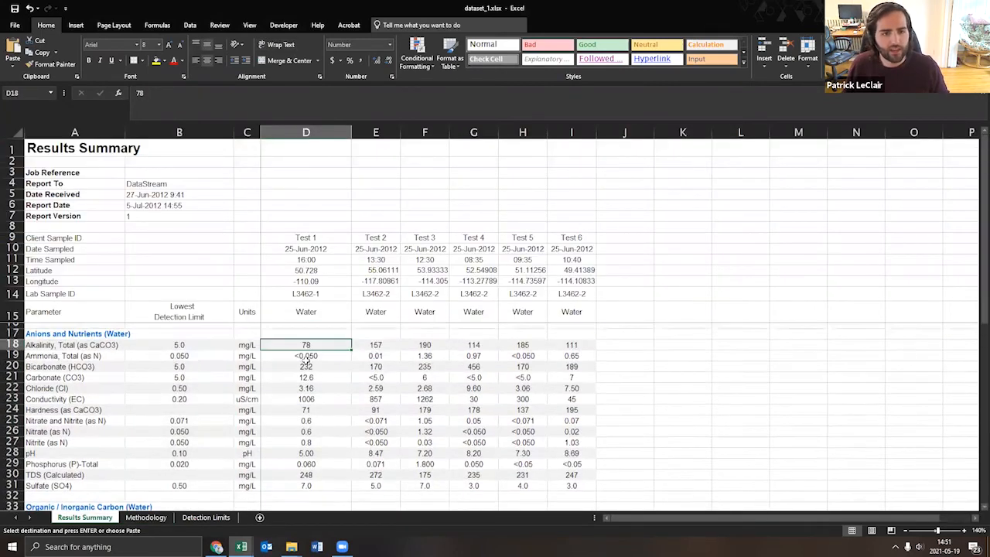
pyautogui.scroll(1, 132, 358)
pyautogui.moveTo(82, 350); pyautogui.dragTo(93, 482)
pyautogui.hotkey('ctrl', 'c')
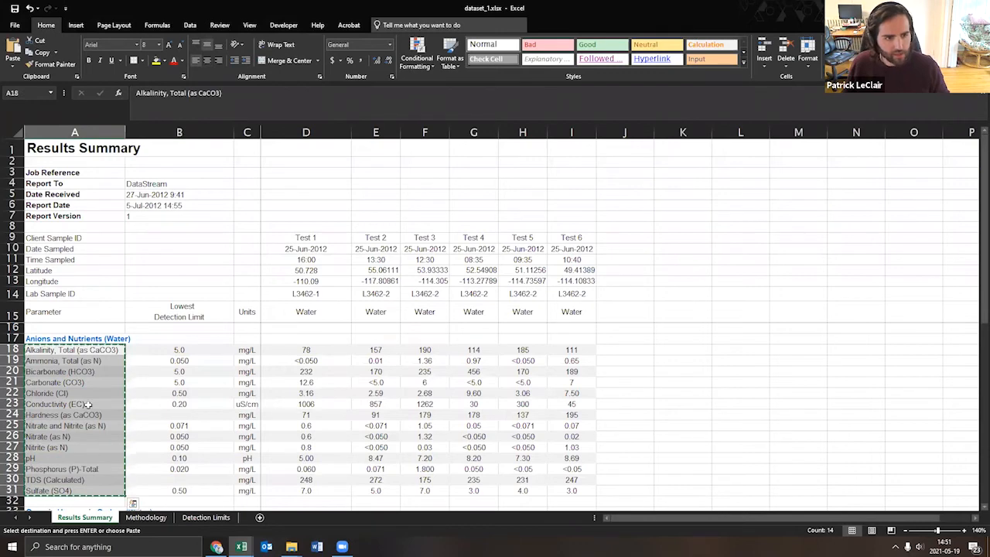
# - Return to the template and paste the parameter names as values into the Results sheet's CharacteristicID column from row 2
pyautogui.moveTo(241, 546)
pyautogui.click(291, 495)
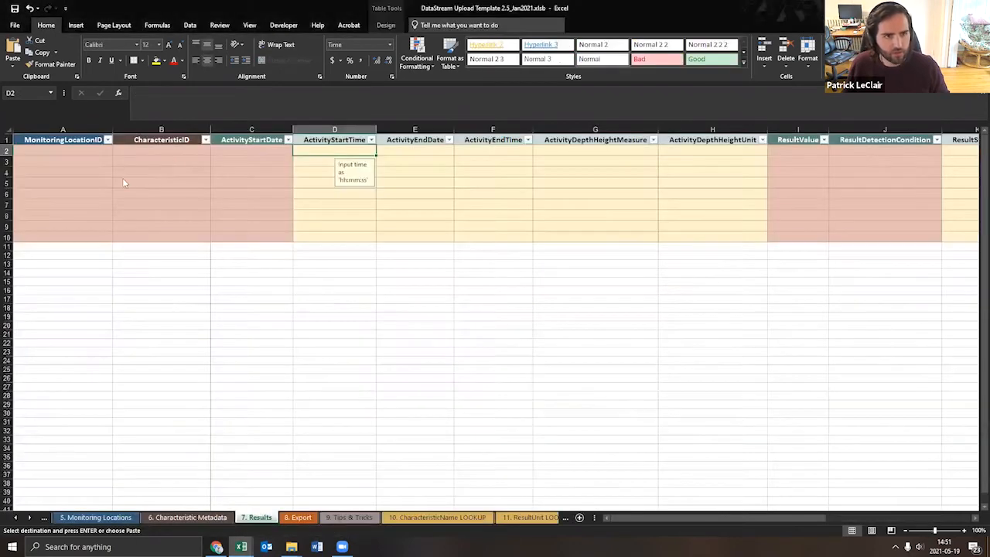
pyautogui.click(179, 149)
pyautogui.rightClick(179, 150)
pyautogui.click(219, 192)
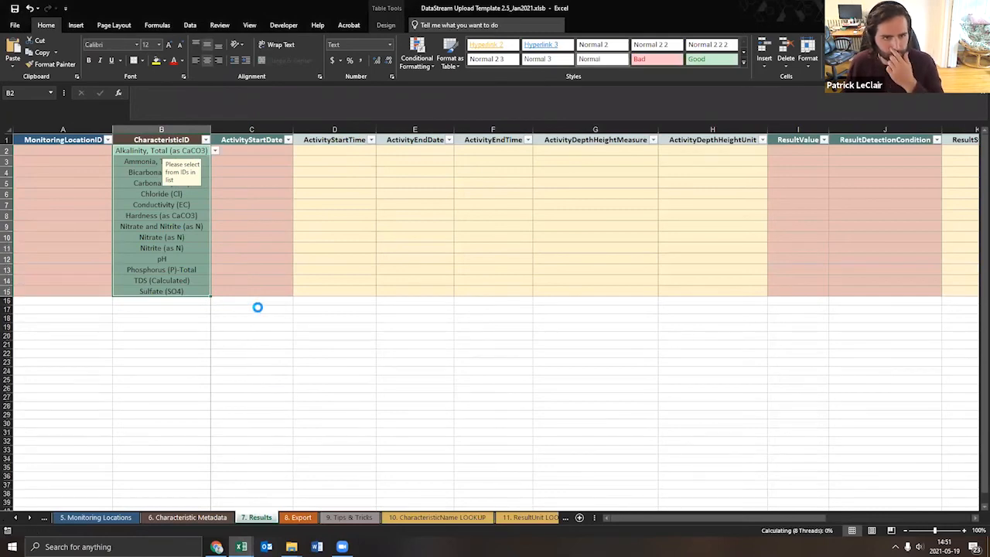
# - Set the MonitoringLocationID of the Alkalinity row to Test 1
pyautogui.click(77, 153)
pyautogui.write('Test')
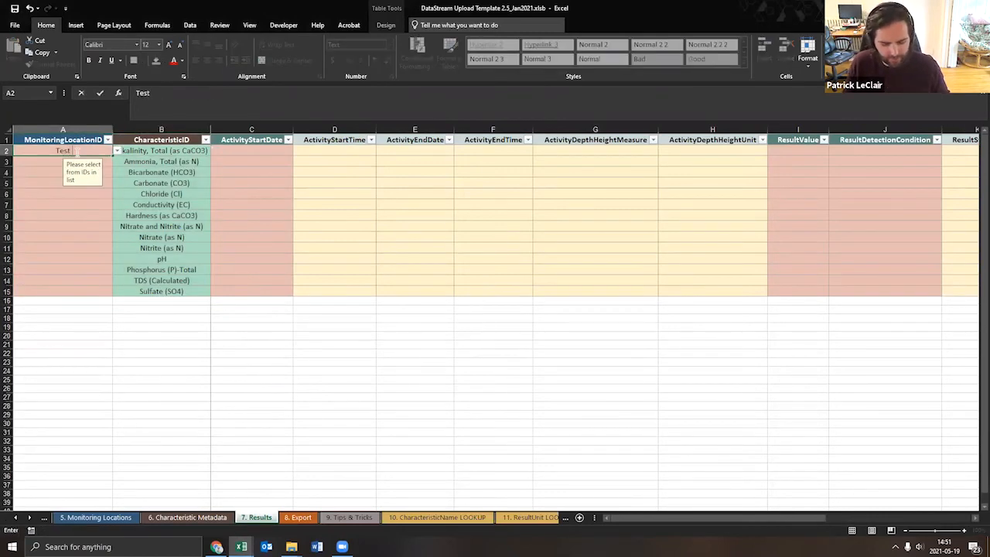
pyautogui.write(' S')
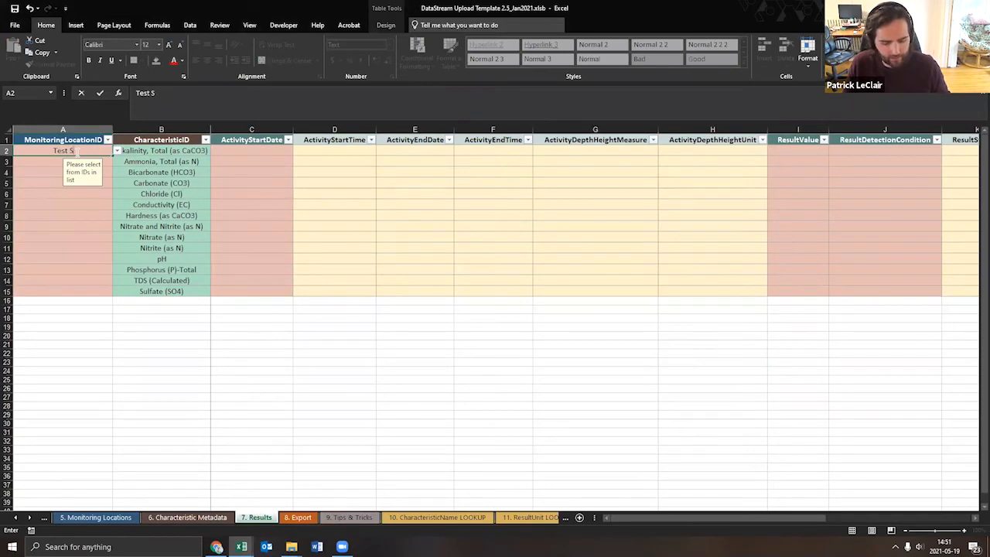
pyautogui.press('BackSpace')
pyautogui.write('1')
pyautogui.click(92, 205)
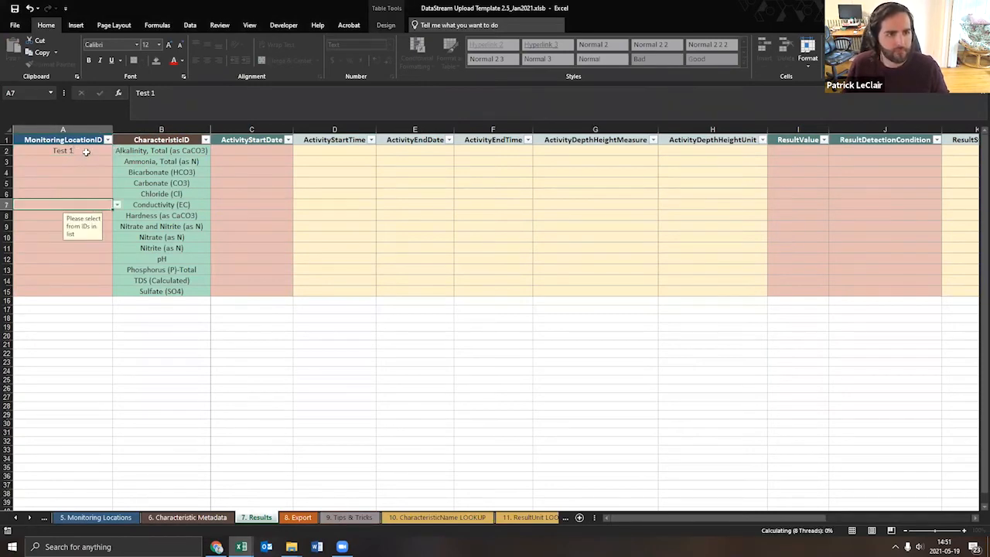
# - Copy the Test 1 location ID and paste it as values into the MonitoringLocationID cells for Ammonia through Sulfate
pyautogui.click(84, 150)
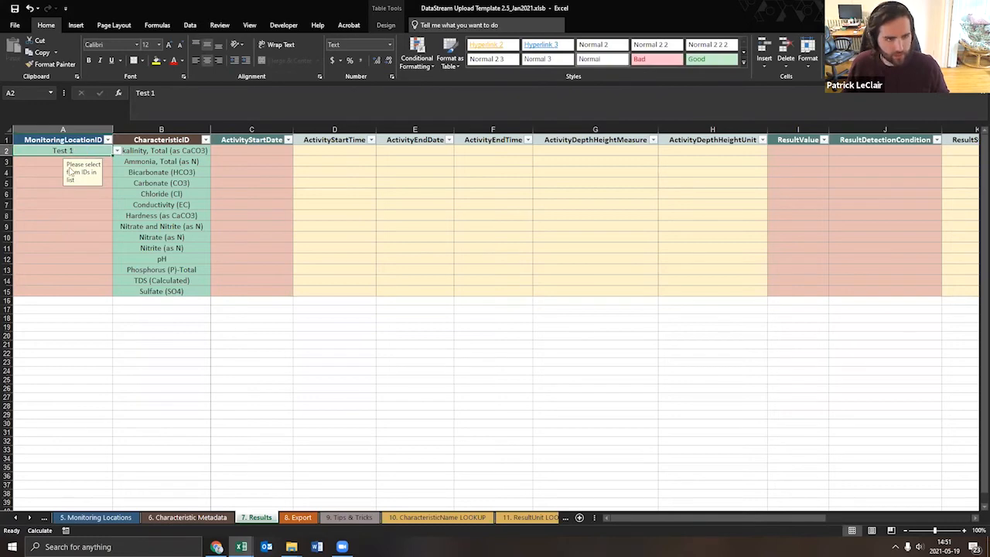
pyautogui.hotkey('ctrl', 'c')
pyautogui.moveTo(54, 161); pyautogui.dragTo(78, 287)
pyautogui.rightClick(78, 287)
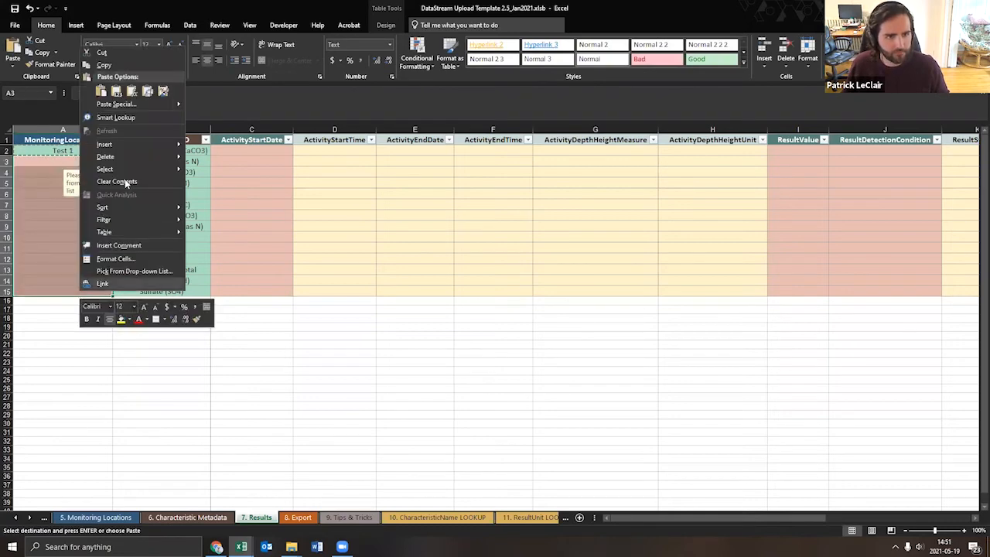
pyautogui.click(116, 91)
# - Switch to dataset_1.xlsx and go to the Test 1 Alkalinity result on the Results Summary sheet
pyautogui.moveTo(241, 546)
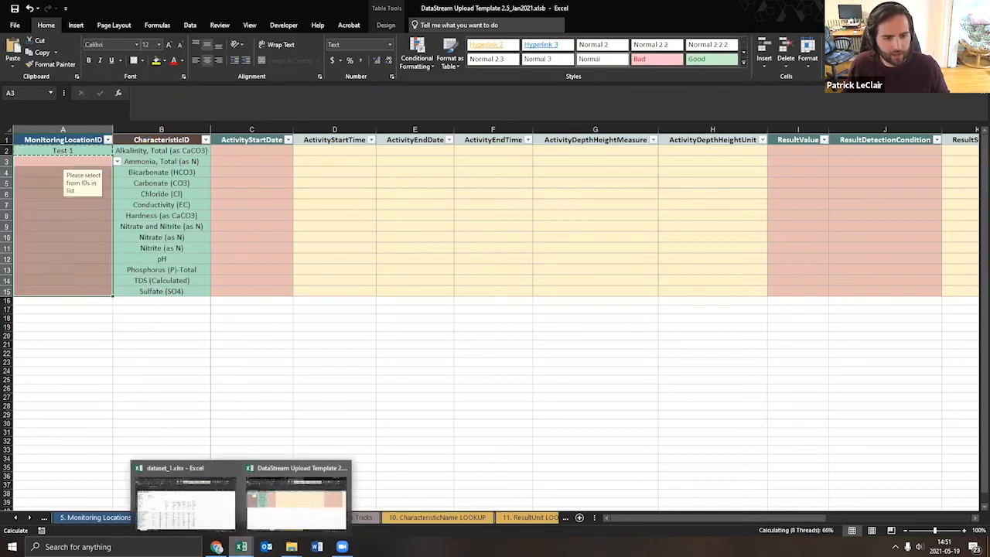
pyautogui.click(186, 503)
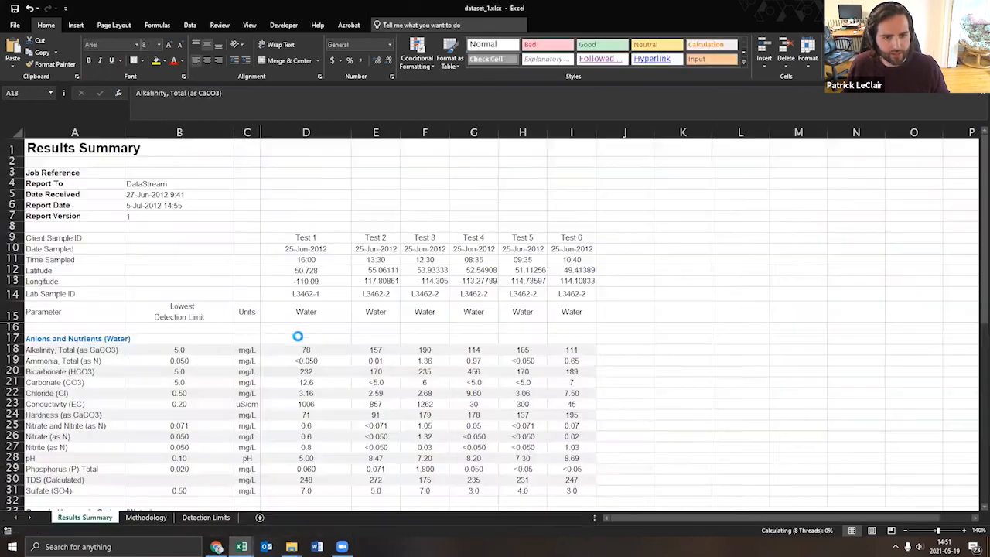
pyautogui.click(308, 349)
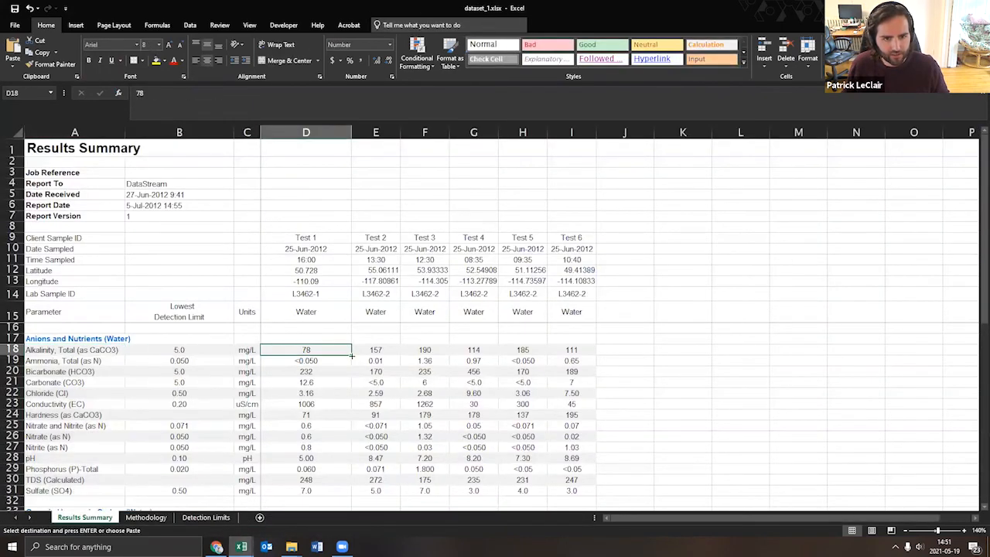
pyautogui.hotkey('ctrl', 'shift', 'Down')
pyautogui.hotkey('ctrl', 'shift', 'Down')
pyautogui.hotkey('ctrl', 'shift', 'Down')
pyautogui.hotkey('ctrl', 'shift', 'Down')
pyautogui.hotkey('ctrl', 'c')
pyautogui.click(307, 405)
pyautogui.scroll(3, 312, 404)
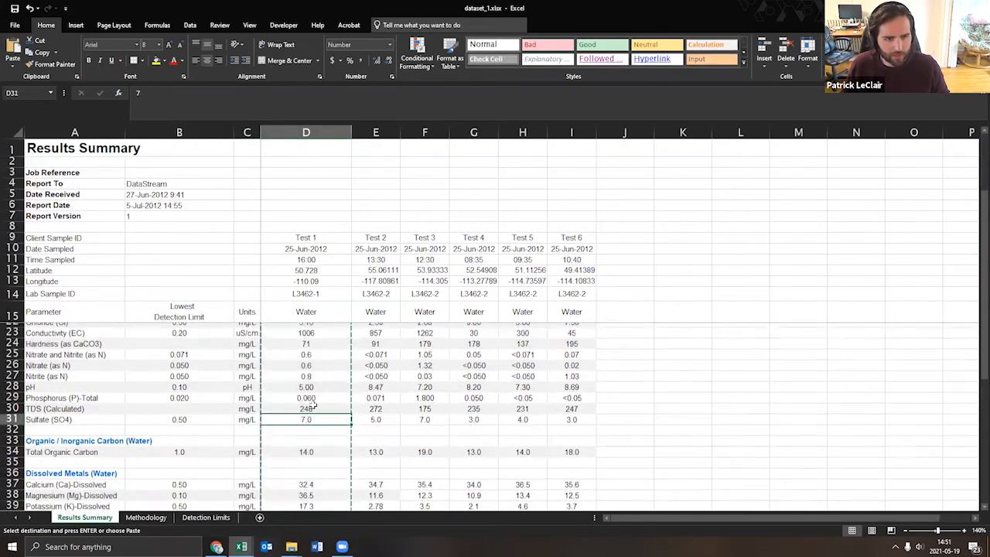
# - Copy the Test 1 results for Alkalinity through Sulfate and paste them as values into the template's ResultValue column from row 2
pyautogui.moveTo(308, 350); pyautogui.dragTo(315, 495)
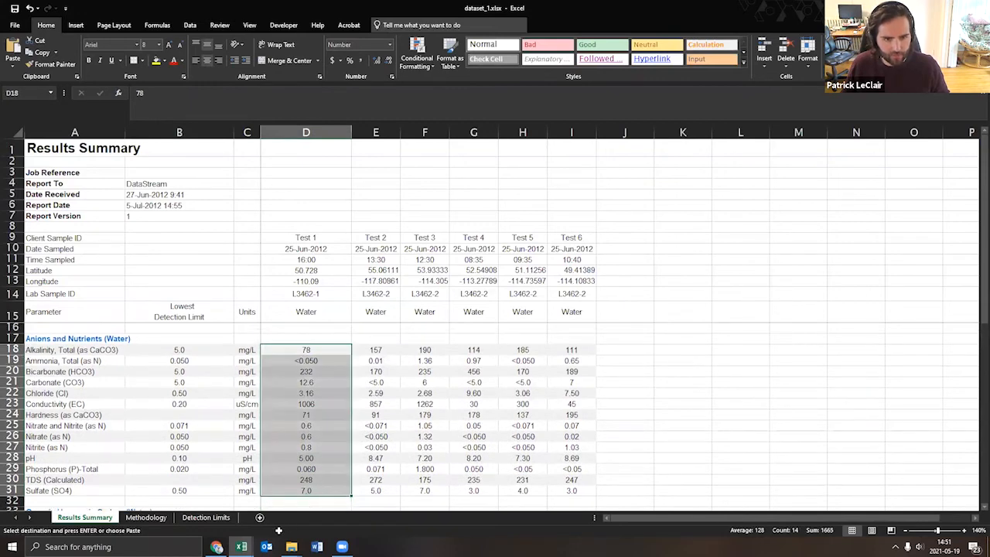
pyautogui.moveTo(242, 547)
pyautogui.click(296, 495)
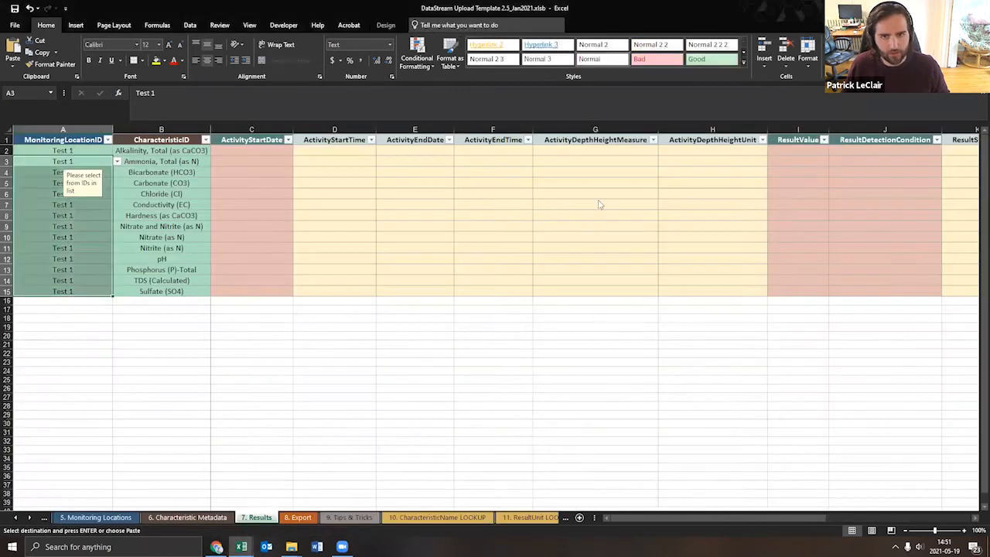
pyautogui.click(792, 153)
pyautogui.rightClick(792, 153)
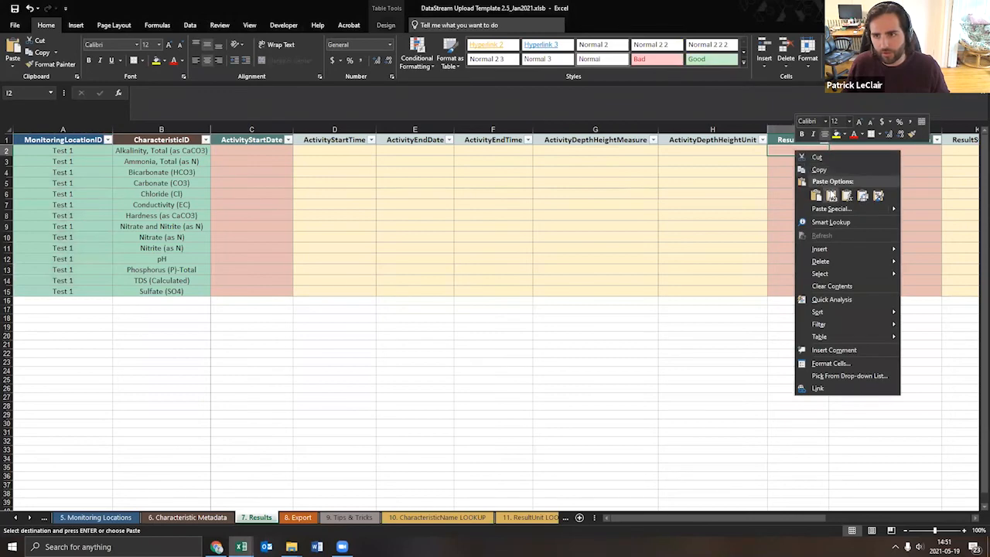
pyautogui.click(829, 194)
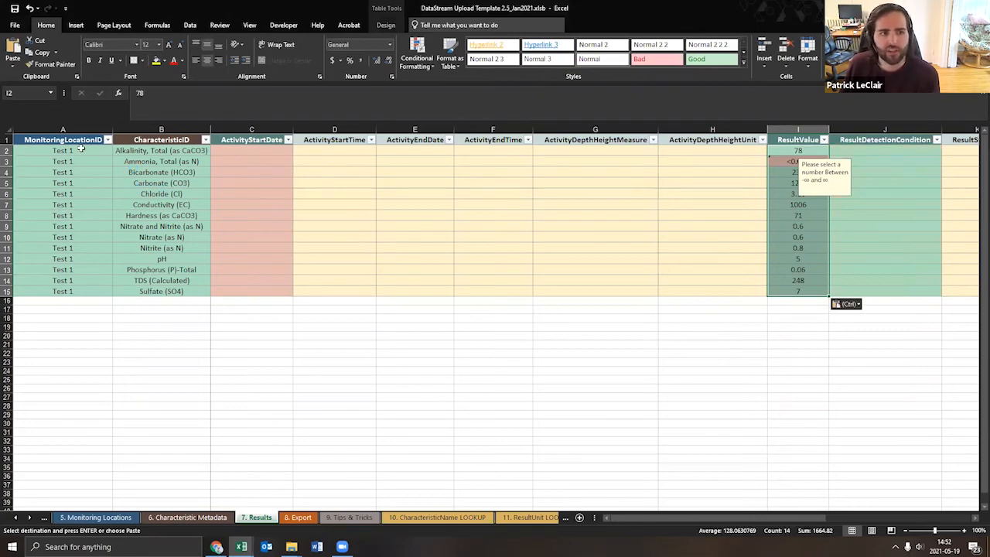
# - Try to set the Ammonia row's ResultDetectionCondition to Below Detection/Quantification Limit
pyautogui.click(797, 131)
pyautogui.click(797, 161)
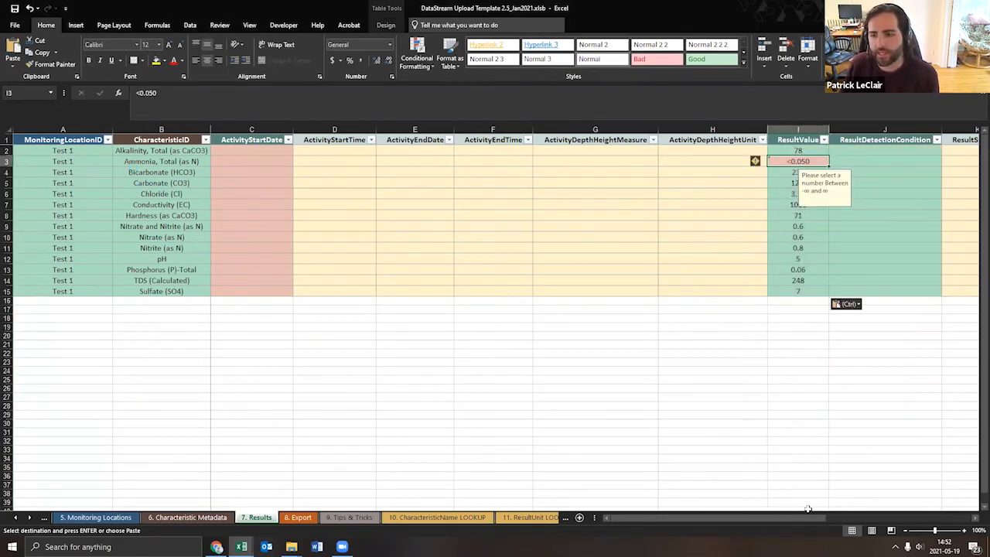
pyautogui.moveTo(780, 519); pyautogui.dragTo(841, 512)
pyautogui.hscroll(1, 594, 150)
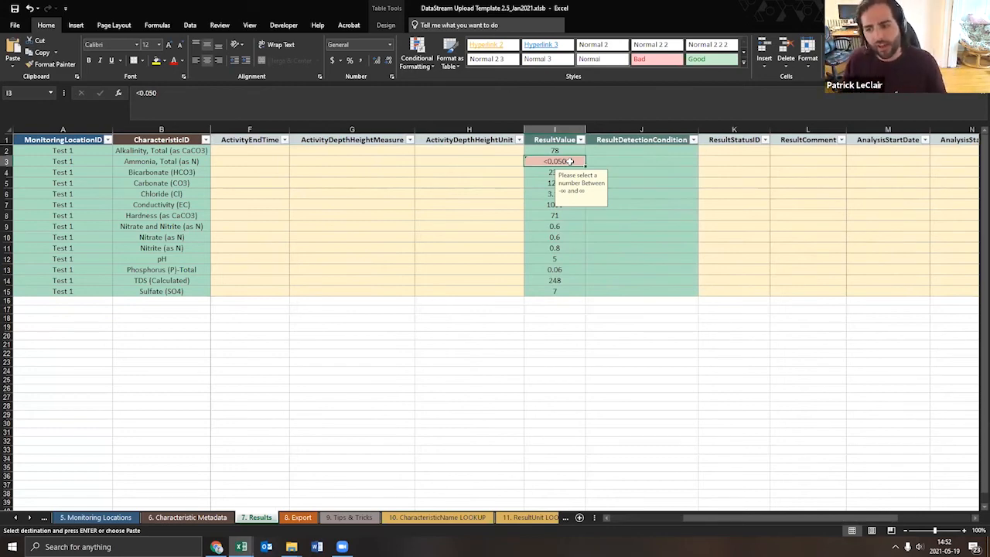
pyautogui.doubleClick(548, 162)
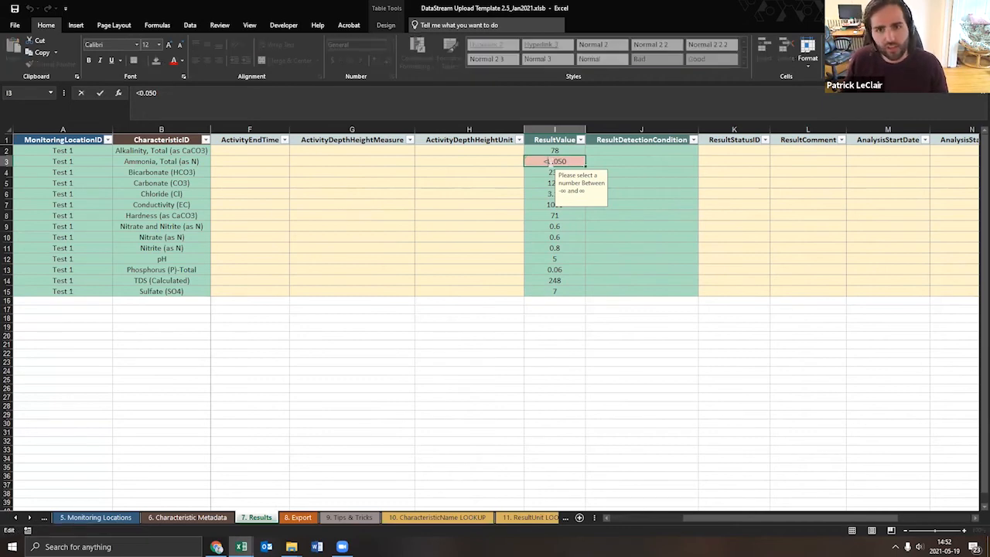
pyautogui.click(604, 163)
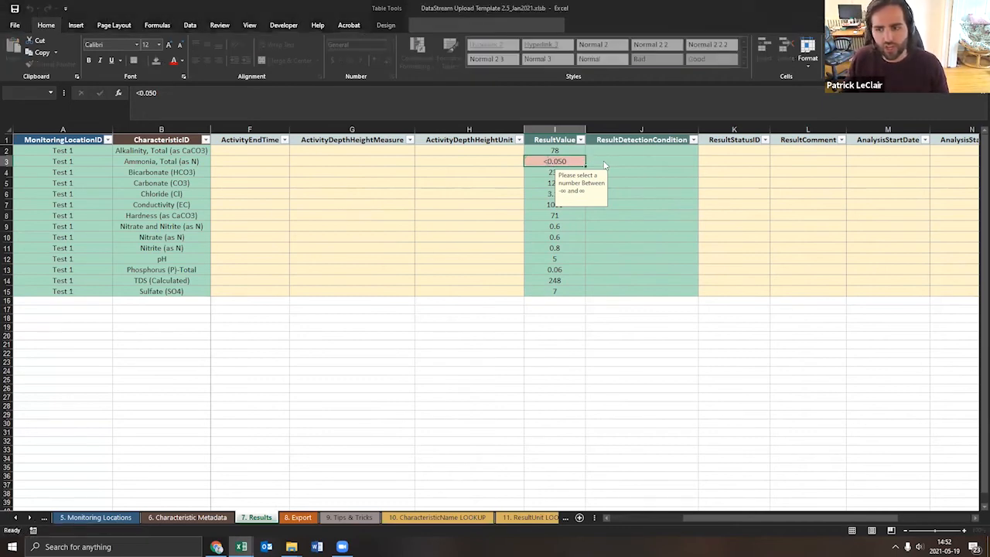
pyautogui.click(457, 303)
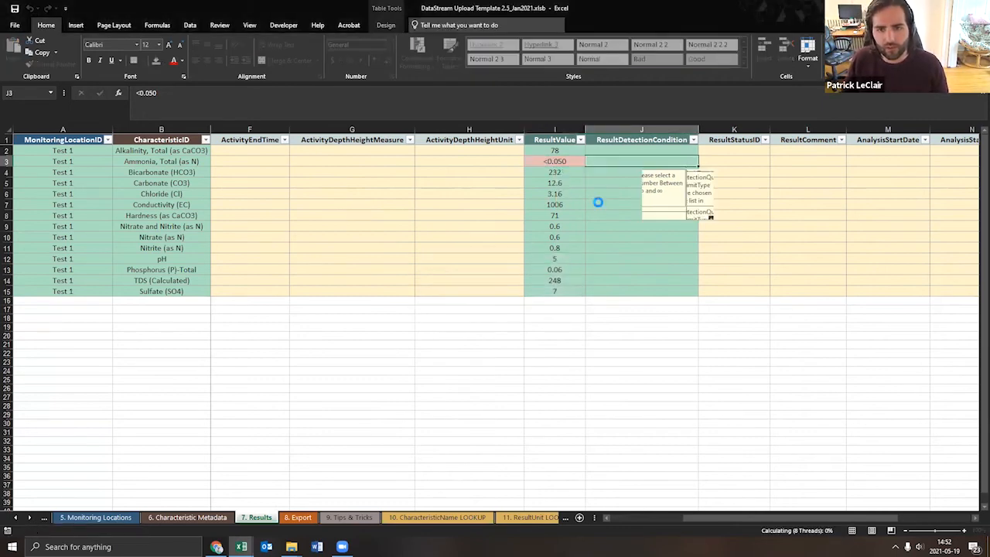
pyautogui.click(702, 161)
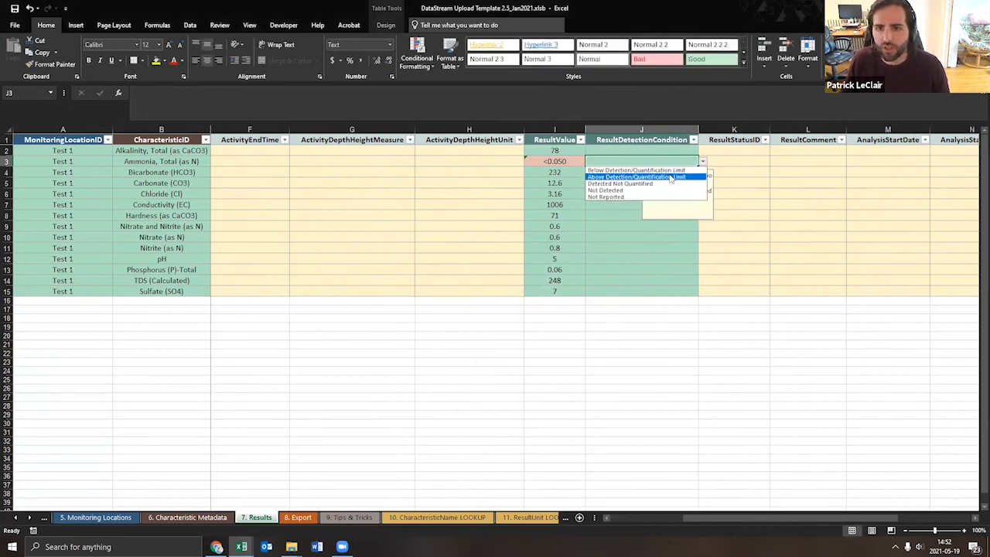
pyautogui.click(671, 169)
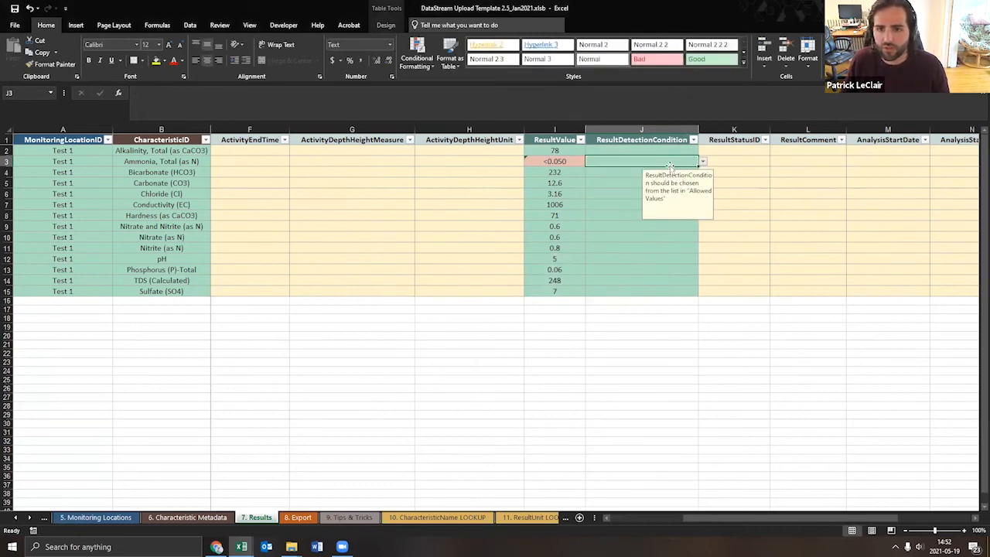
# - Clear the Ammonia row's ResultValue and set its ResultDetectionCondition to Below Detection/Quantification Limit
pyautogui.click(566, 161)
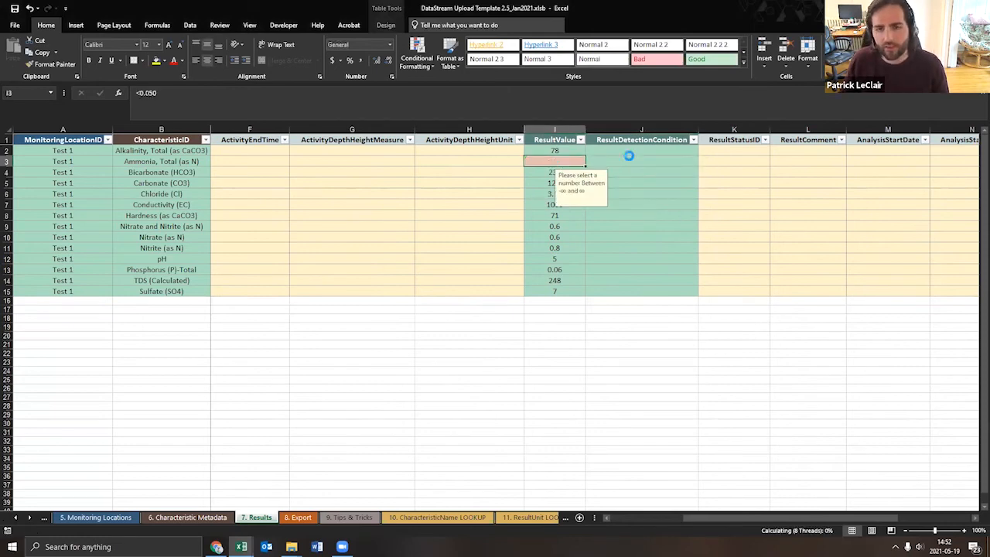
pyautogui.click(689, 162)
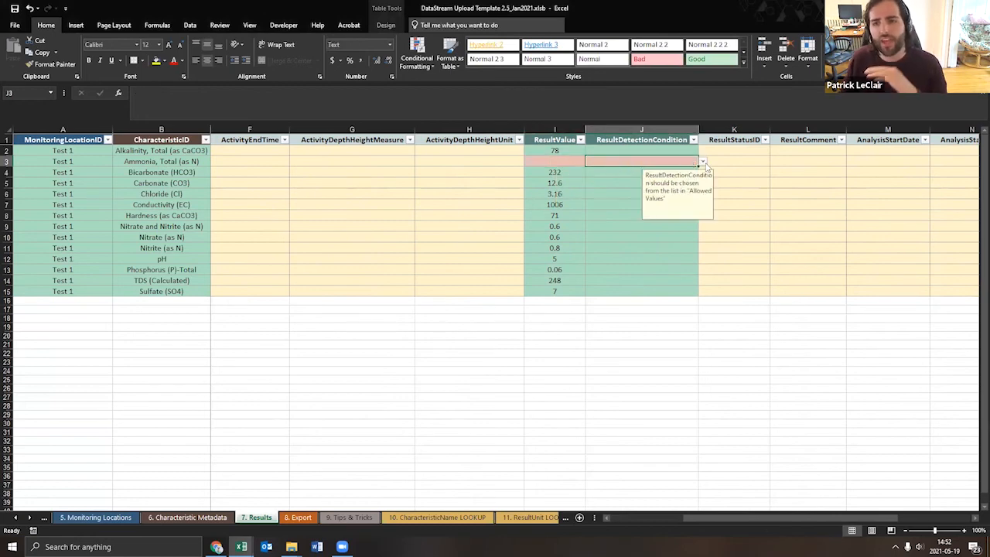
pyautogui.click(702, 161)
pyautogui.click(665, 170)
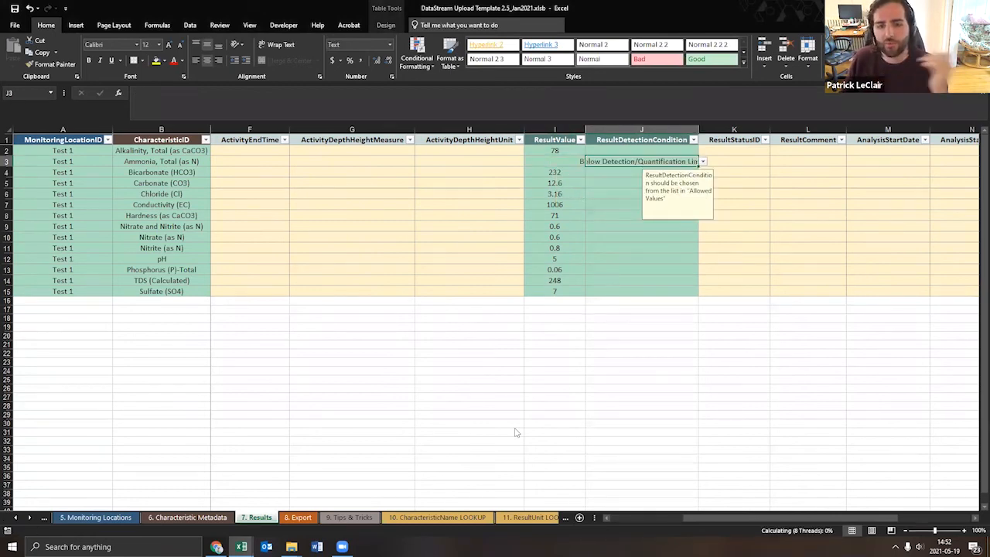
pyautogui.click(642, 361)
# - Switch to dataset_1.xlsx and copy the Date Sampled value of Test 1
pyautogui.moveTo(720, 519); pyautogui.dragTo(572, 518)
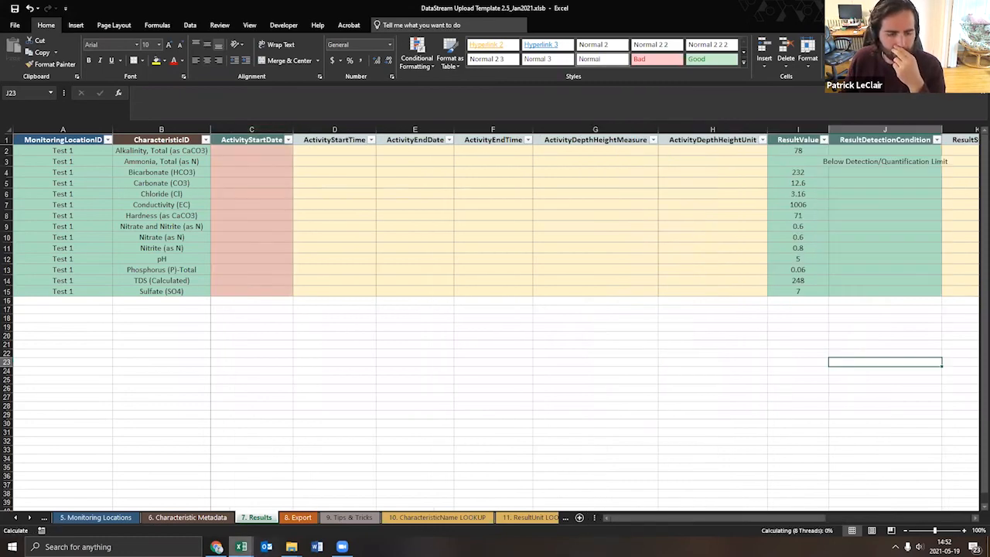
pyautogui.moveTo(241, 547)
pyautogui.click(187, 500)
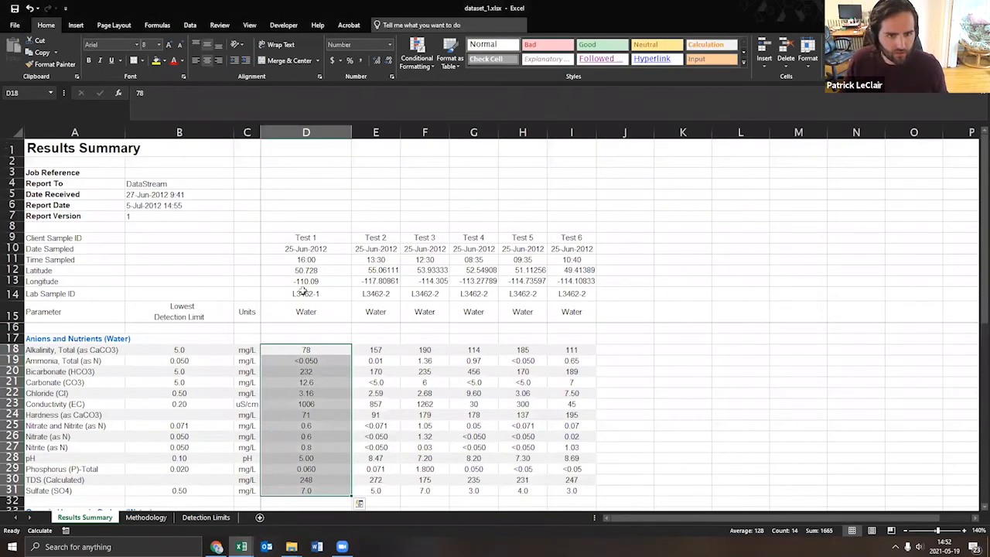
pyautogui.click(304, 293)
pyautogui.click(313, 250)
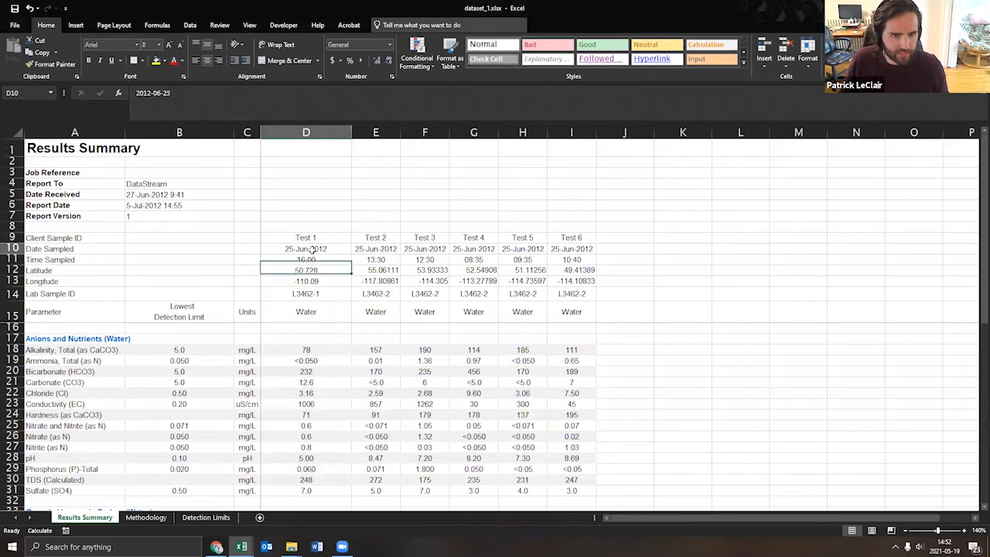
pyautogui.hotkey('ctrl', 'c')
# - Return to the template and paste the date 2012-06-25 as values into the ActivityStartDate cells for Alkalinity through Sulfate
pyautogui.hotkey('alt', 'Tab')
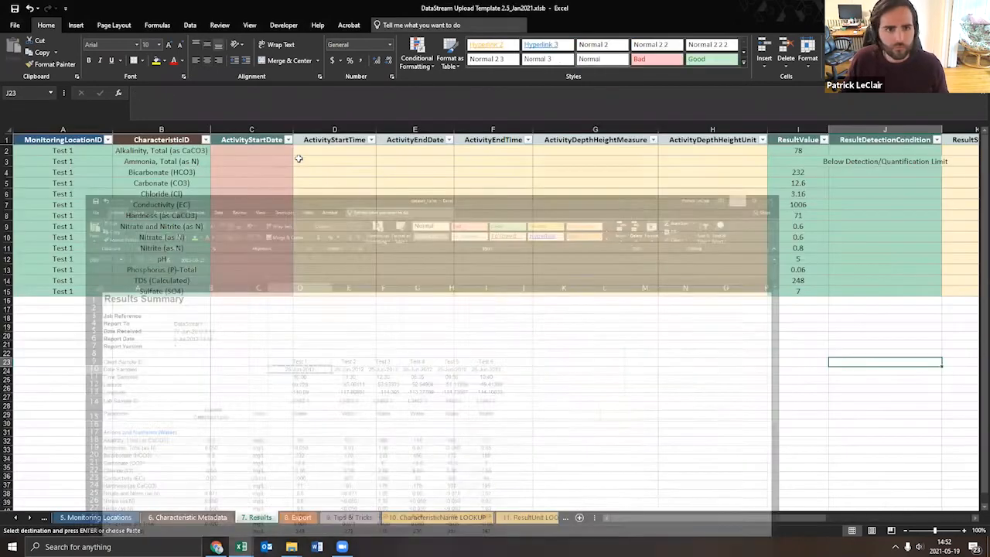
pyautogui.moveTo(269, 151); pyautogui.dragTo(261, 293)
pyautogui.rightClick(256, 260)
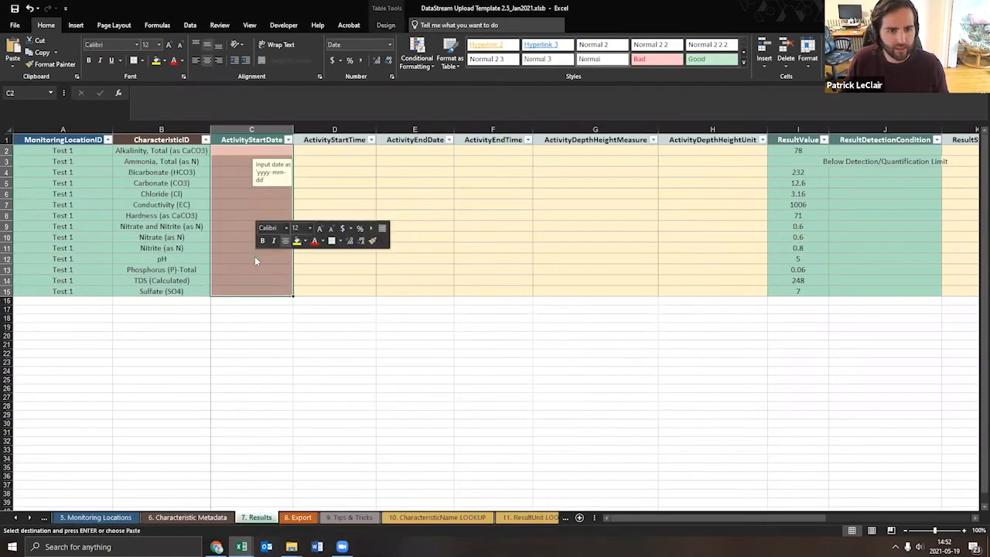
pyautogui.click(289, 302)
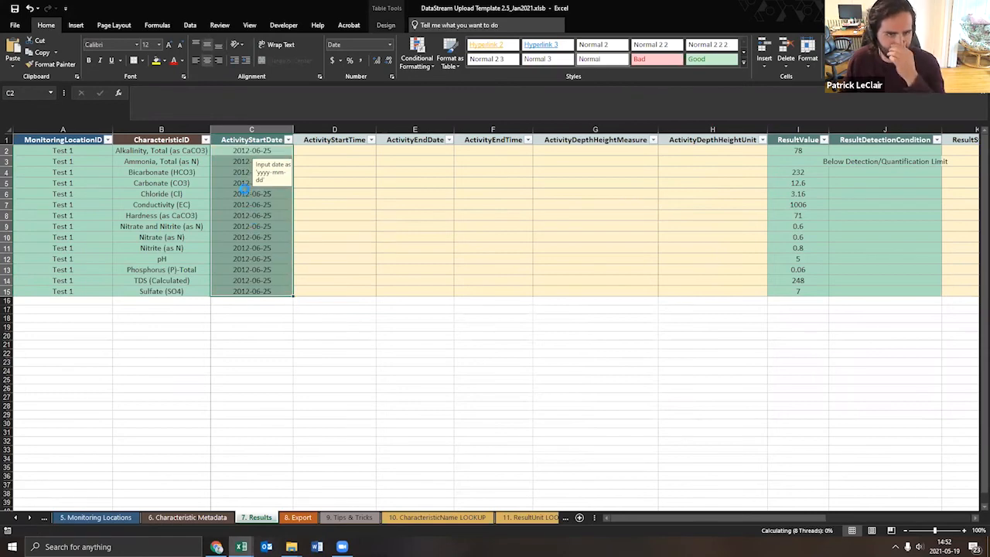
pyautogui.click(314, 363)
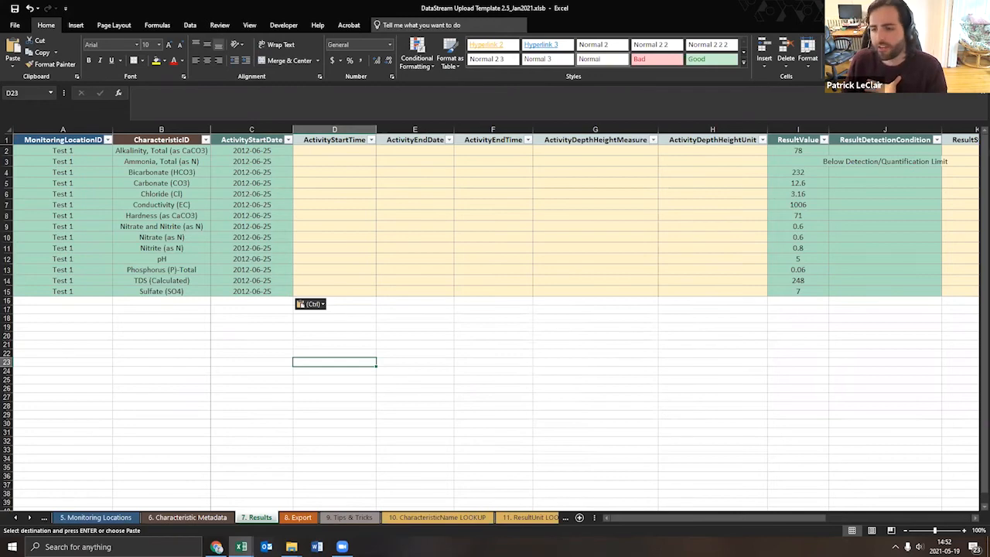
pyautogui.hotkey('alt', 'Tab')
pyautogui.click(943, 546)
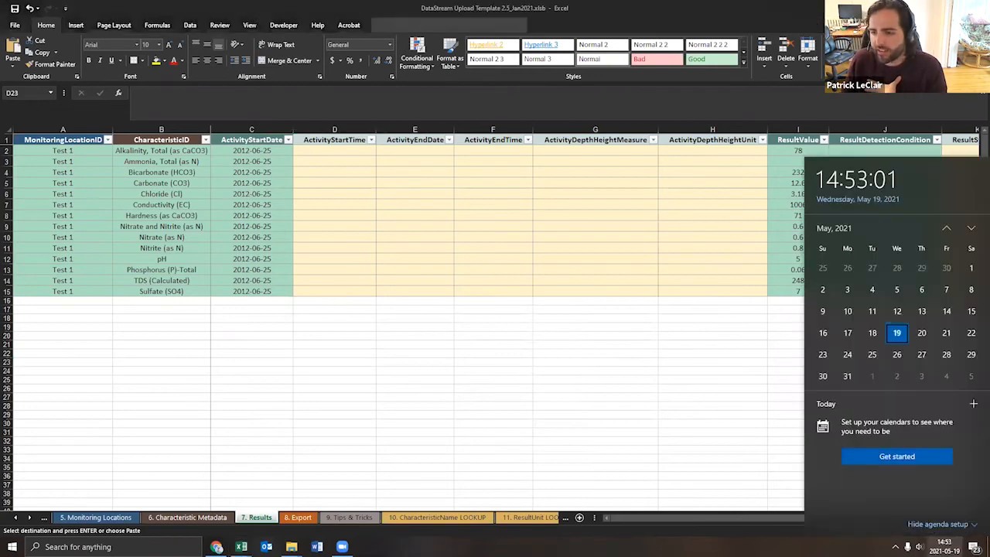
pyautogui.click(943, 547)
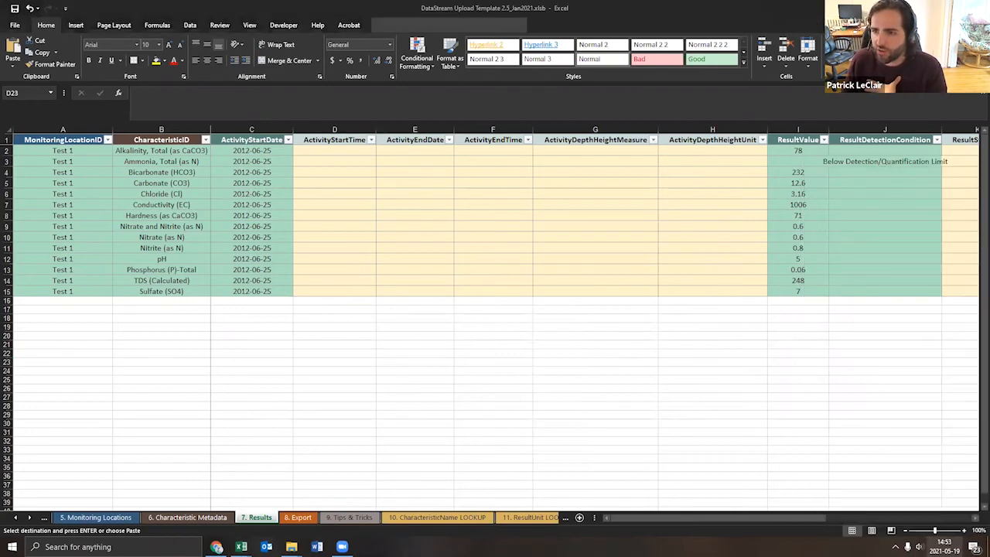
pyautogui.click(943, 547)
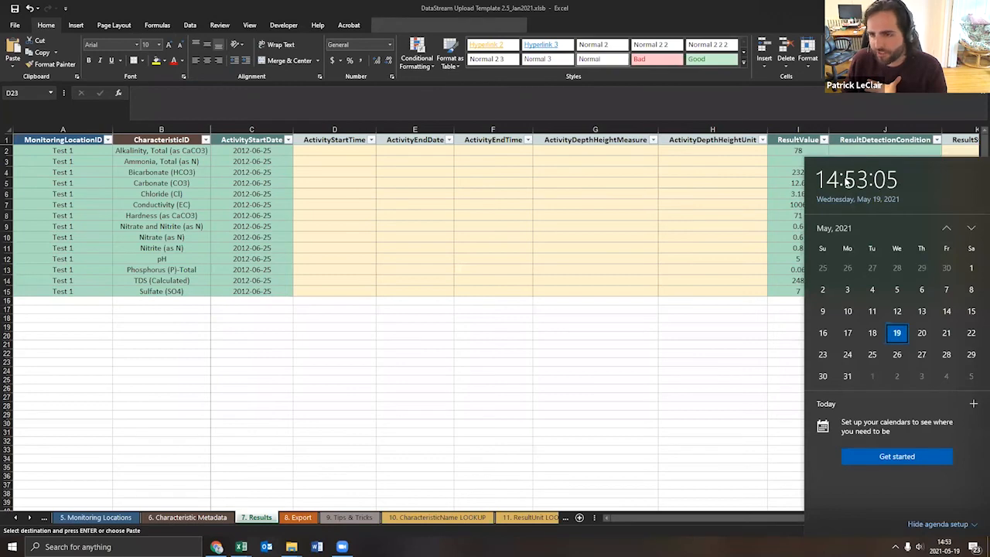
pyautogui.click(708, 376)
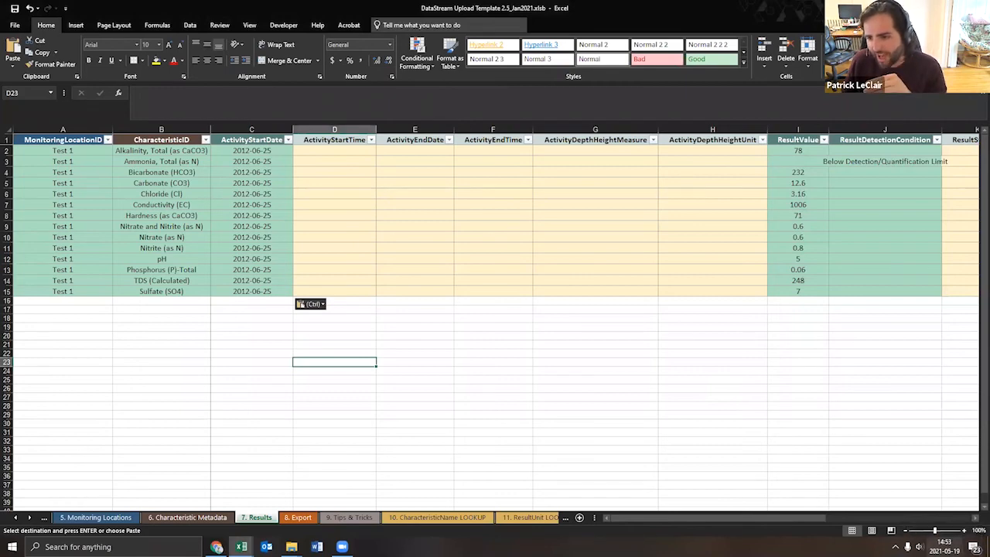
pyautogui.click(485, 288)
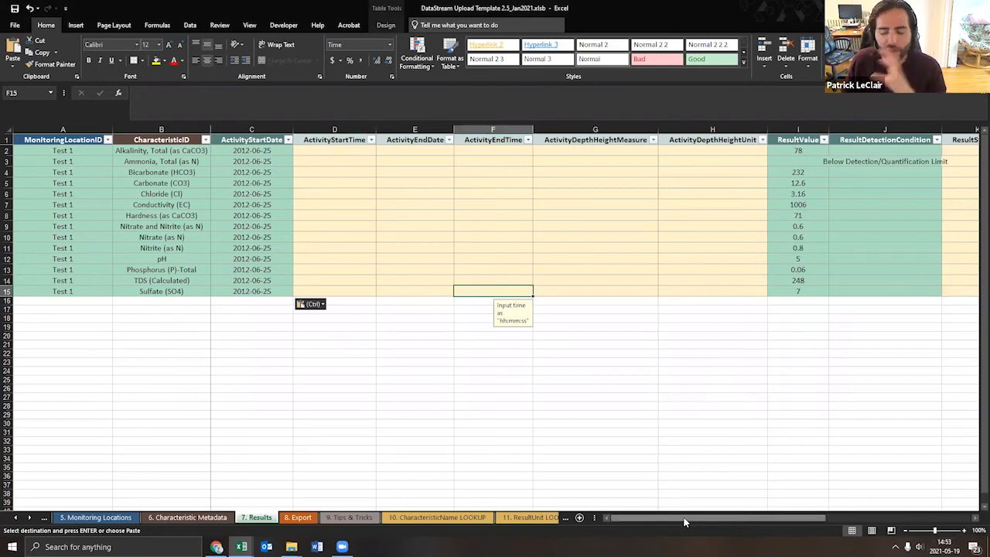
pyautogui.moveTo(684, 522); pyautogui.dragTo(627, 526)
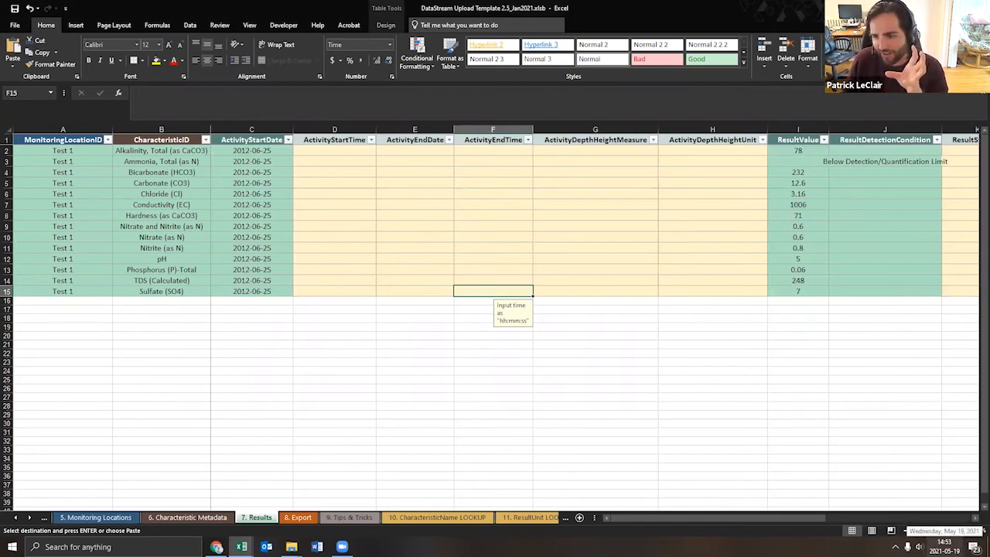
pyautogui.moveTo(723, 515); pyautogui.dragTo(911, 515)
pyautogui.click(681, 512)
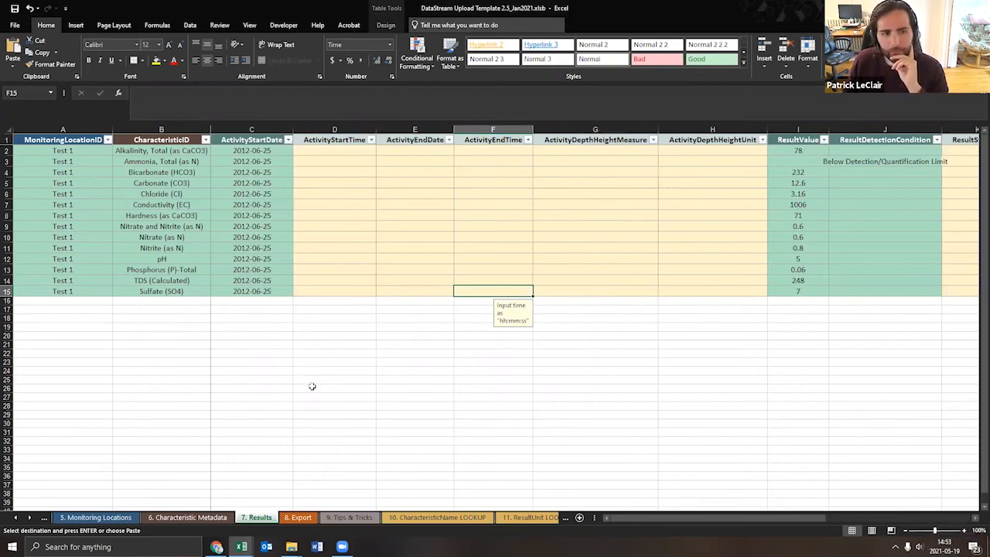
# - Open the template's Export sheet and refresh its table to pull in the entered data
pyautogui.click(298, 518)
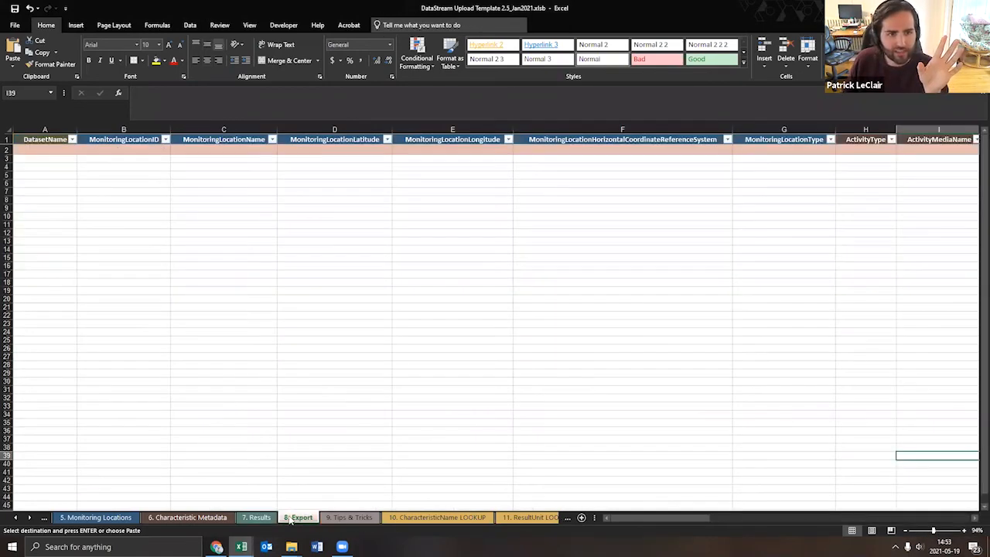
pyautogui.rightClick(219, 152)
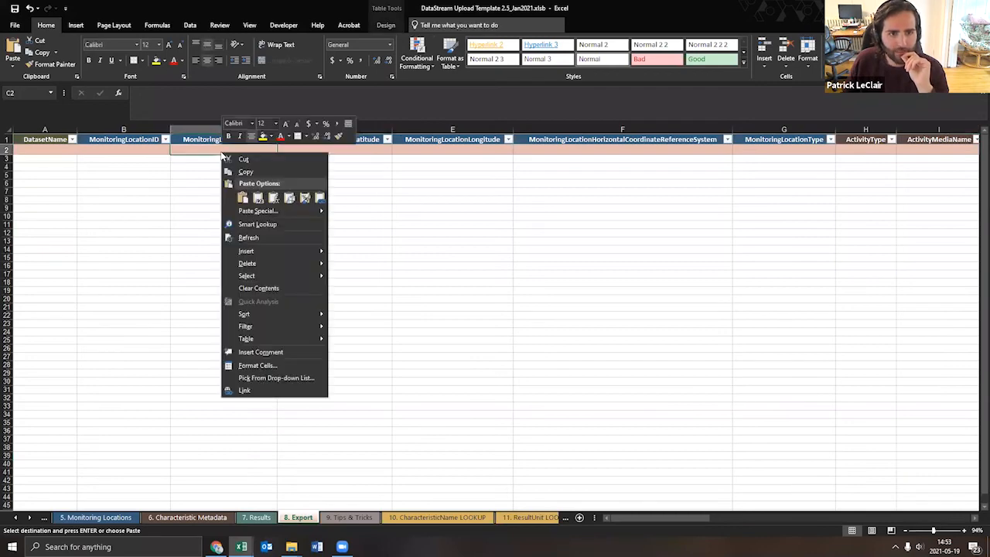
pyautogui.click(255, 238)
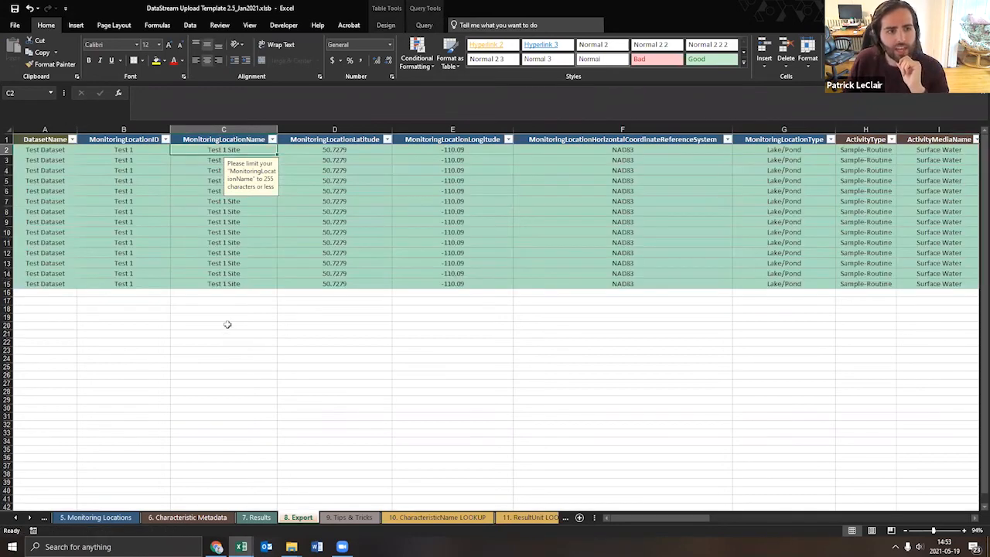
pyautogui.click(227, 324)
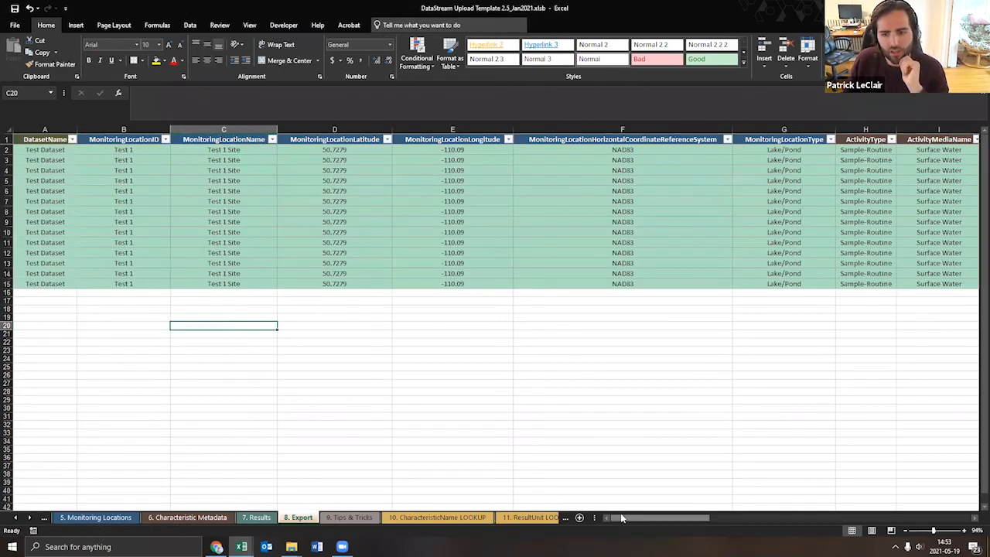
pyautogui.moveTo(620, 518)
pyautogui.mouseDown()
pyautogui.moveTo(920, 529)
pyautogui.moveTo(601, 524)
pyautogui.moveTo(615, 520)
pyautogui.mouseUp()
pyautogui.click(260, 358)
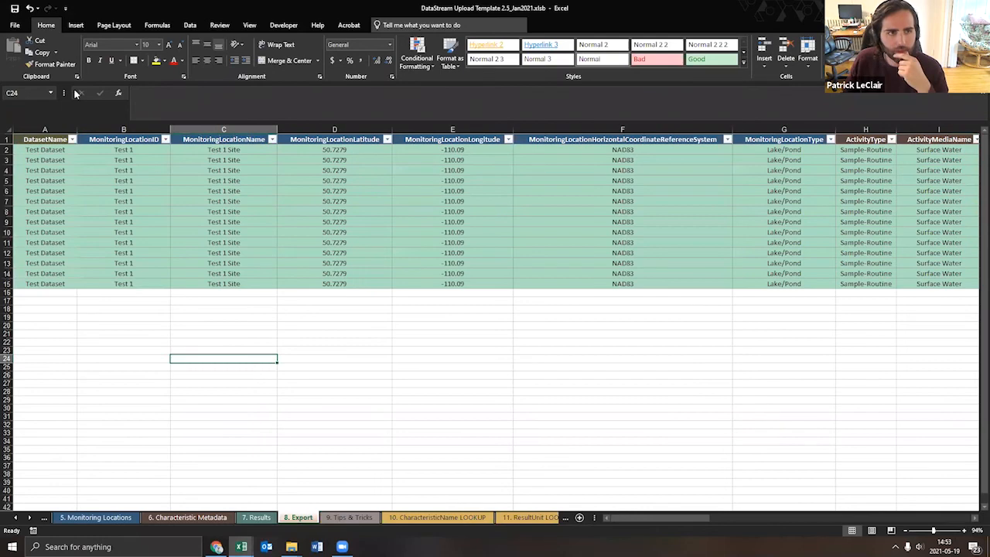
# - Save only the Export sheet to the Desktop as a CSV (Comma delimited) file named Traing Session Dataset
pyautogui.click(14, 24)
pyautogui.click(37, 129)
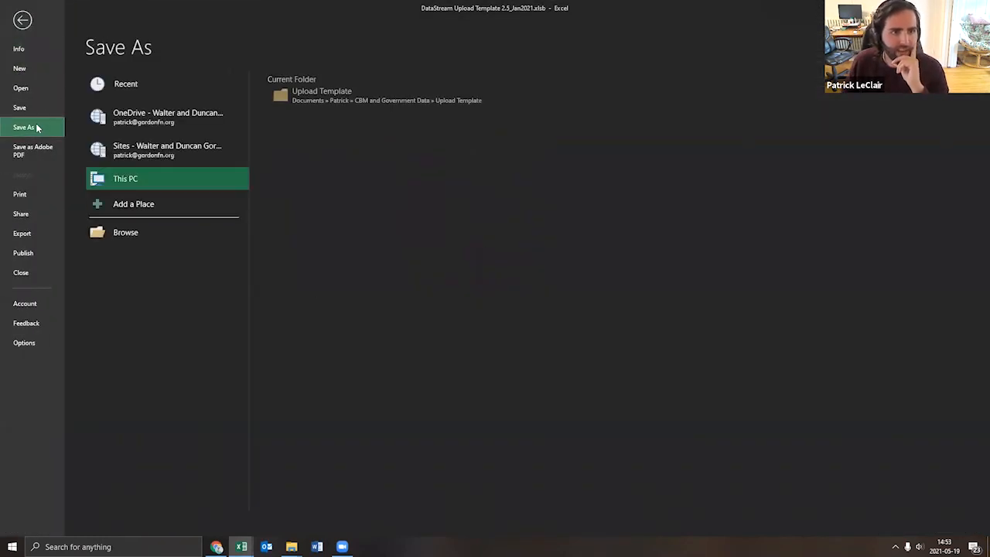
pyautogui.click(311, 219)
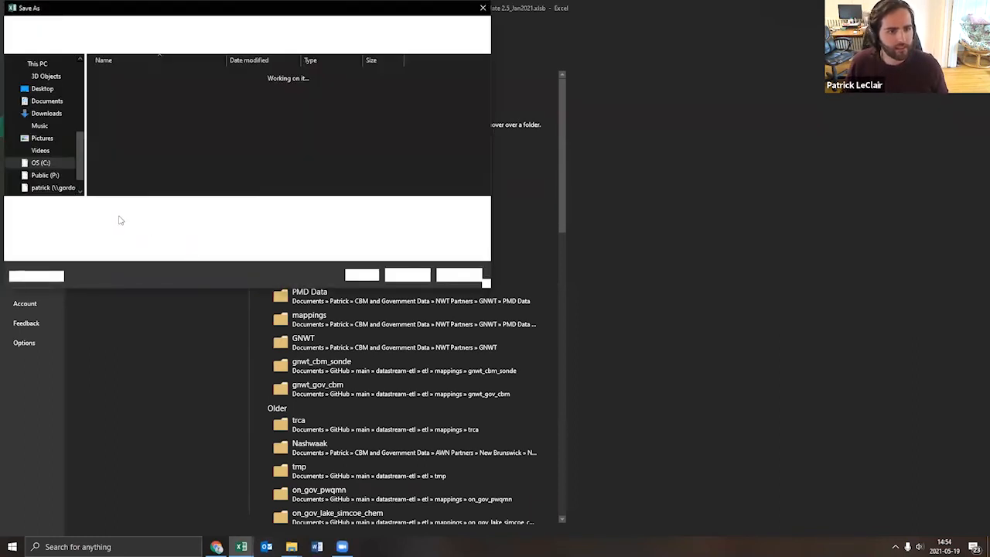
pyautogui.write('Traing S')
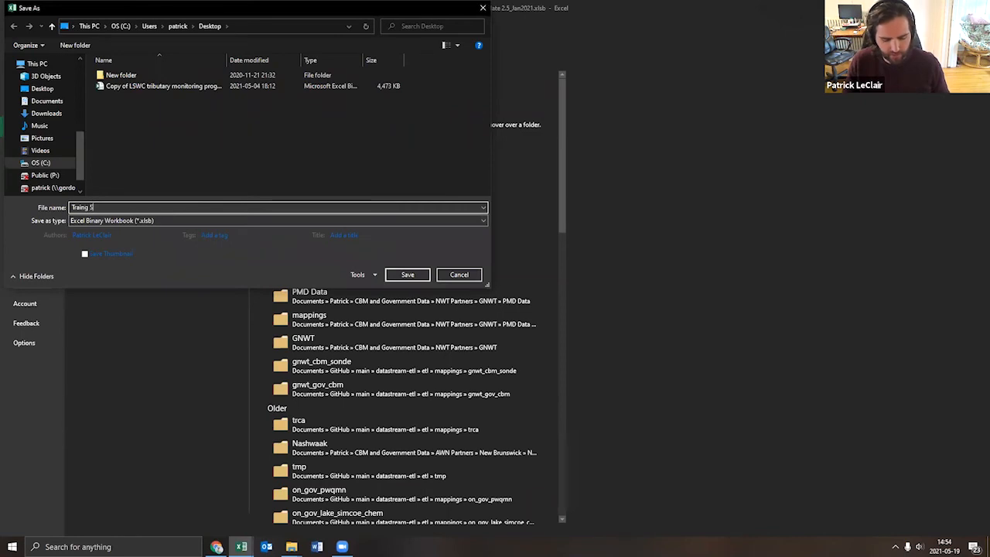
pyautogui.write('ession Dataset')
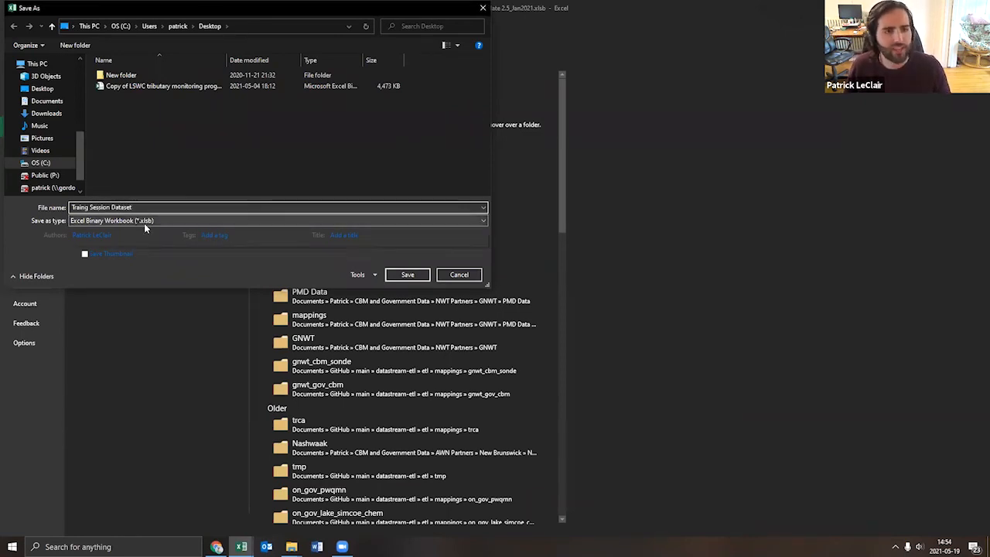
pyautogui.click(144, 223)
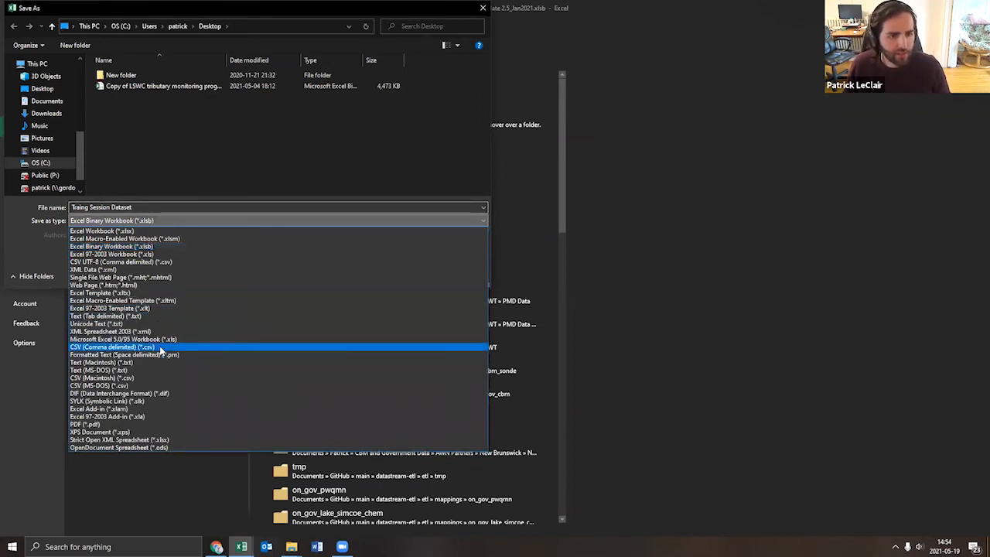
pyautogui.click(160, 348)
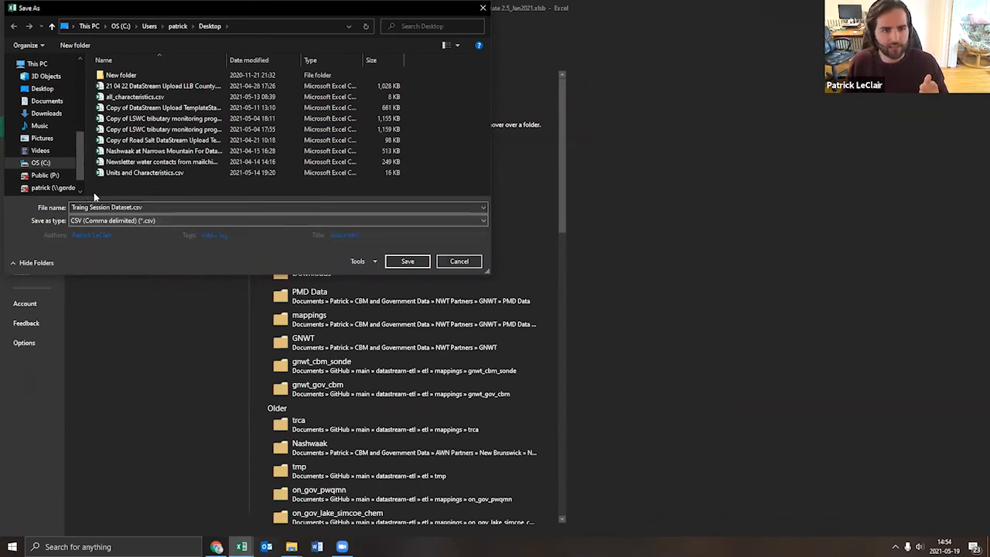
pyautogui.click(404, 261)
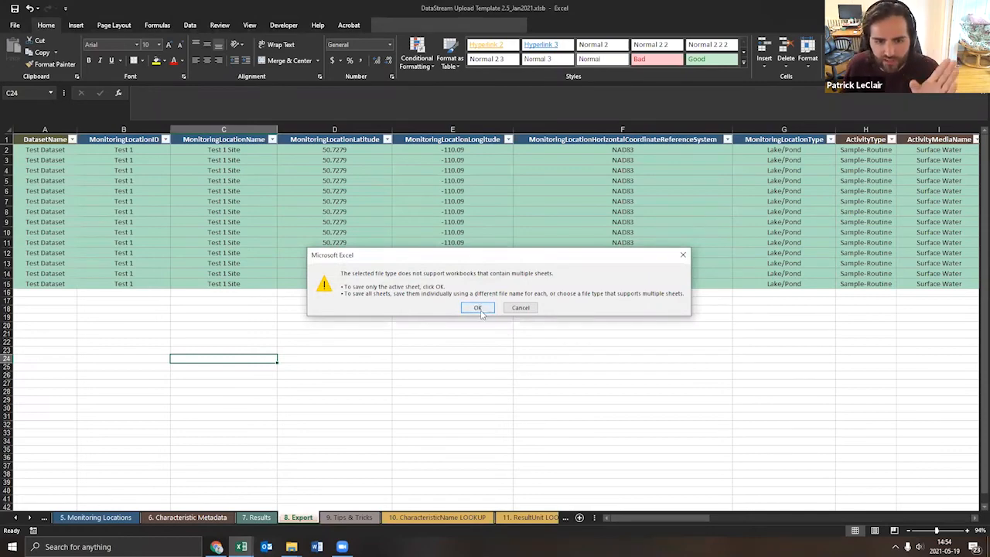
pyautogui.click(478, 308)
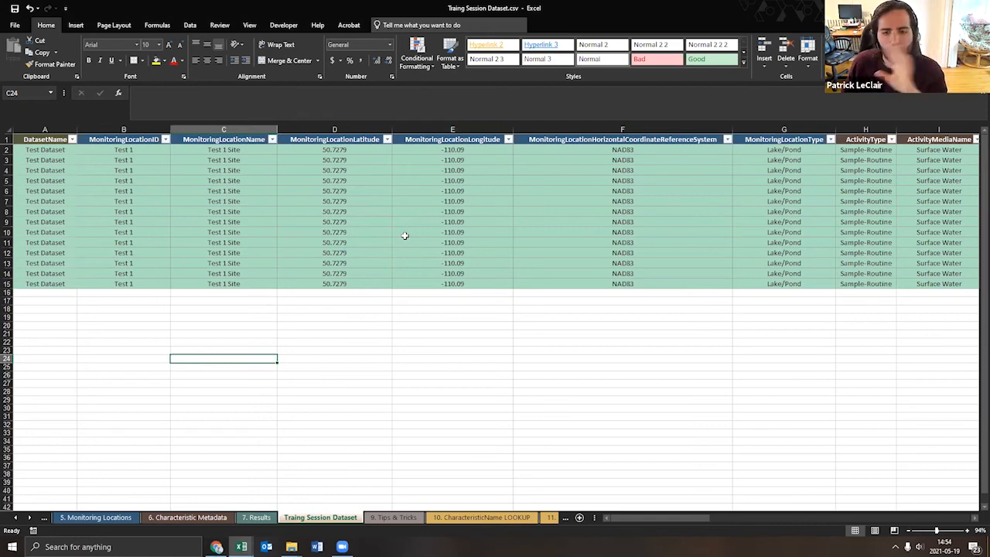
# - Switch to the DataStream site in Chrome, start a new dataset, agree to the submission terms and choose Upload Dataset .csv
pyautogui.click(216, 547)
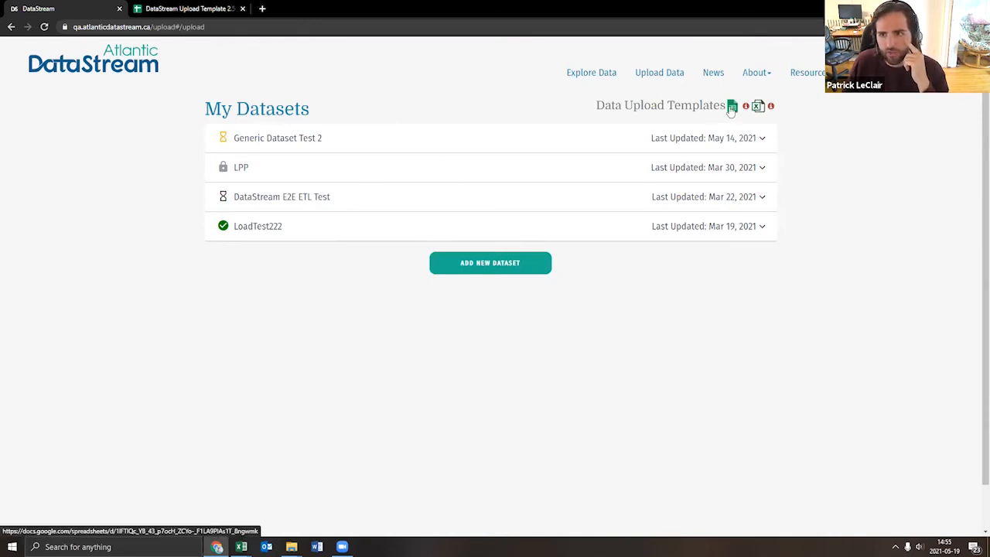
pyautogui.moveTo(771, 108)
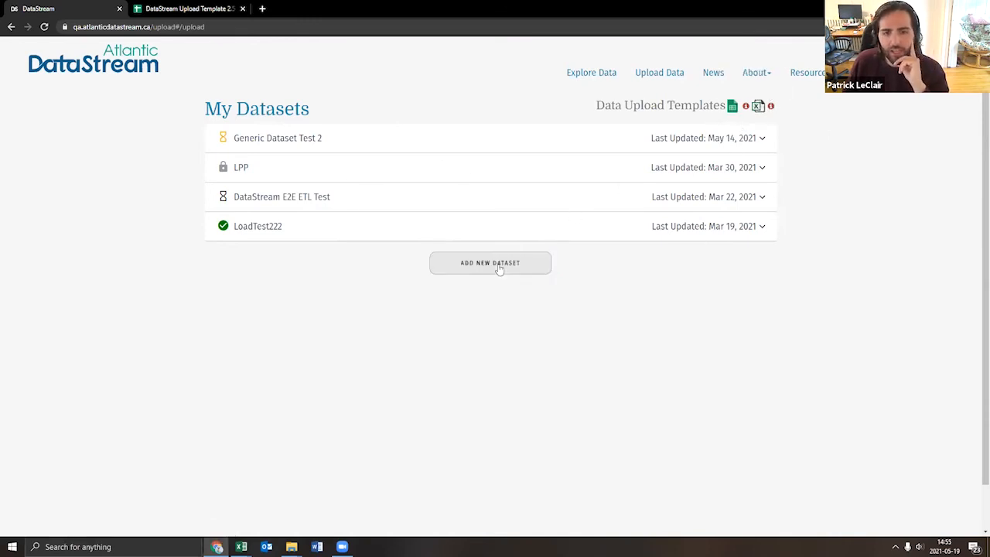
pyautogui.click(499, 269)
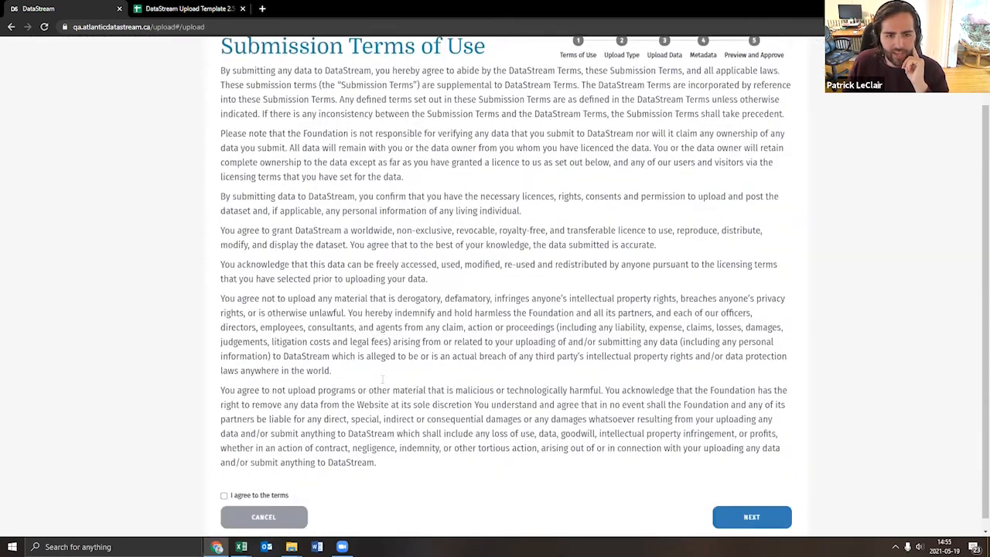
pyautogui.scroll(-1, 494, 309)
pyautogui.click(254, 486)
pyautogui.click(789, 522)
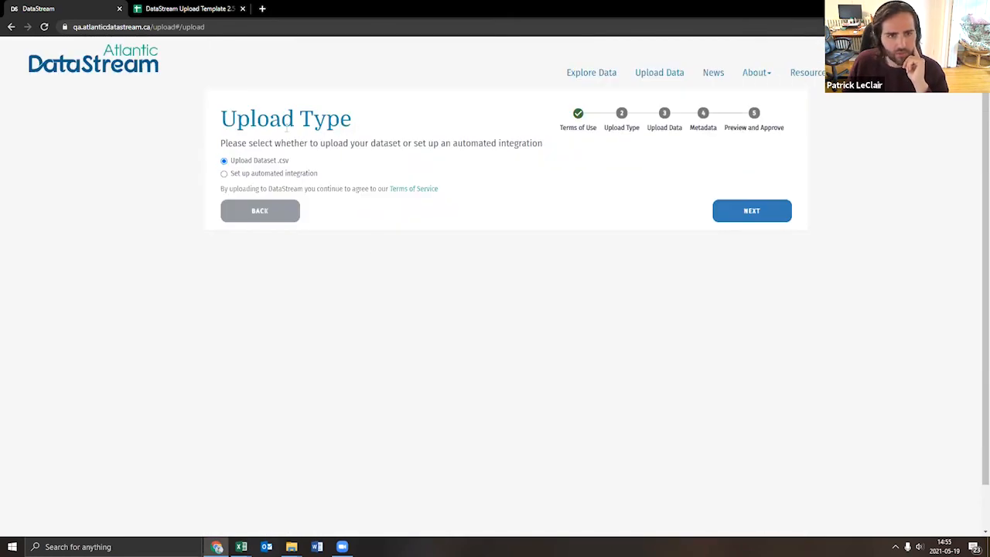
pyautogui.click(758, 213)
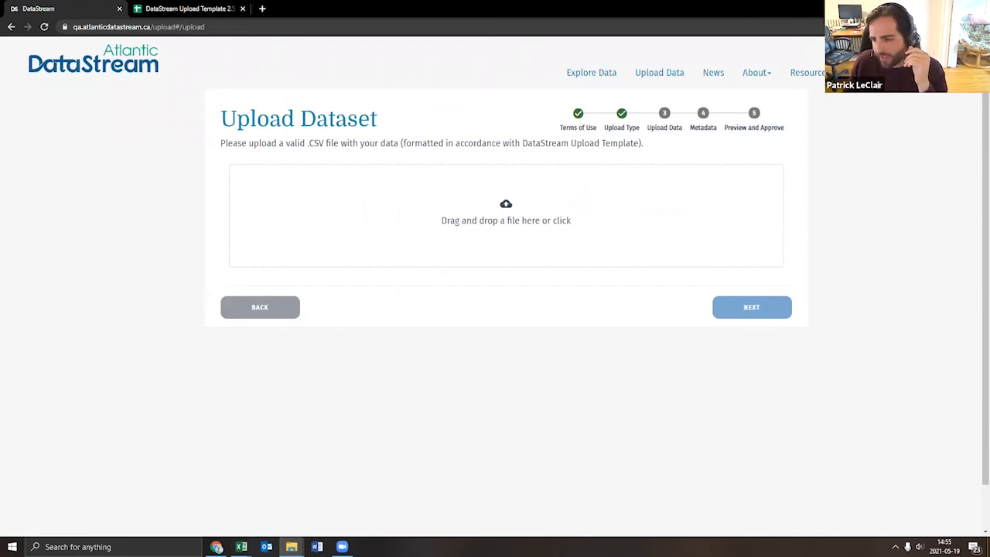
# - Upload MK error message test.csv and examine the types of errors and warnings listed for it
pyautogui.moveTo(411, 280); pyautogui.dragTo(546, 232)
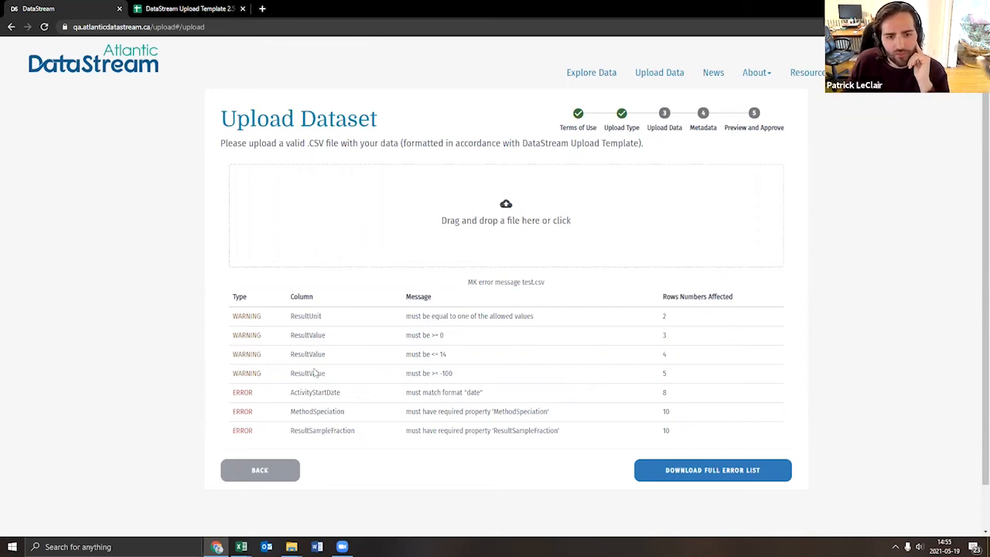
pyautogui.doubleClick(247, 393)
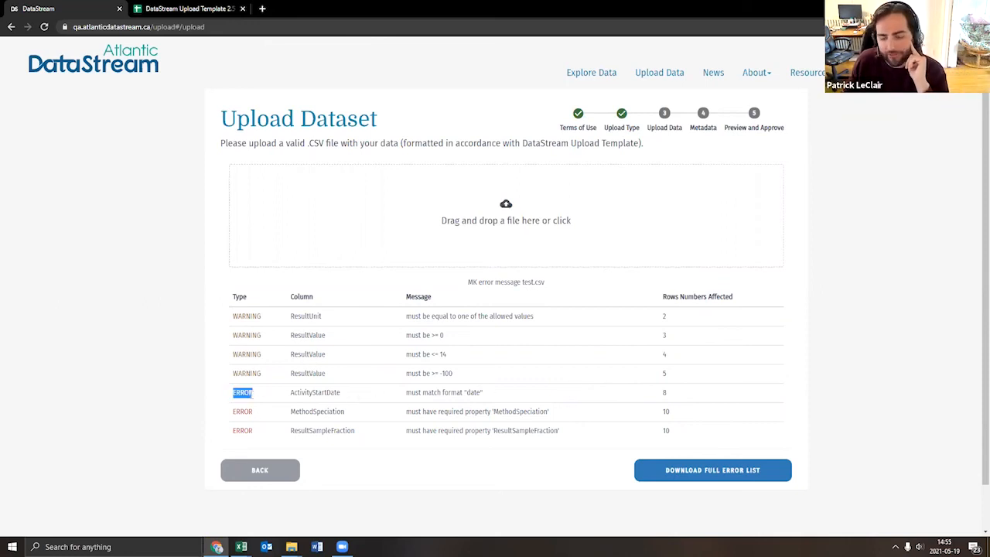
pyautogui.doubleClick(248, 373)
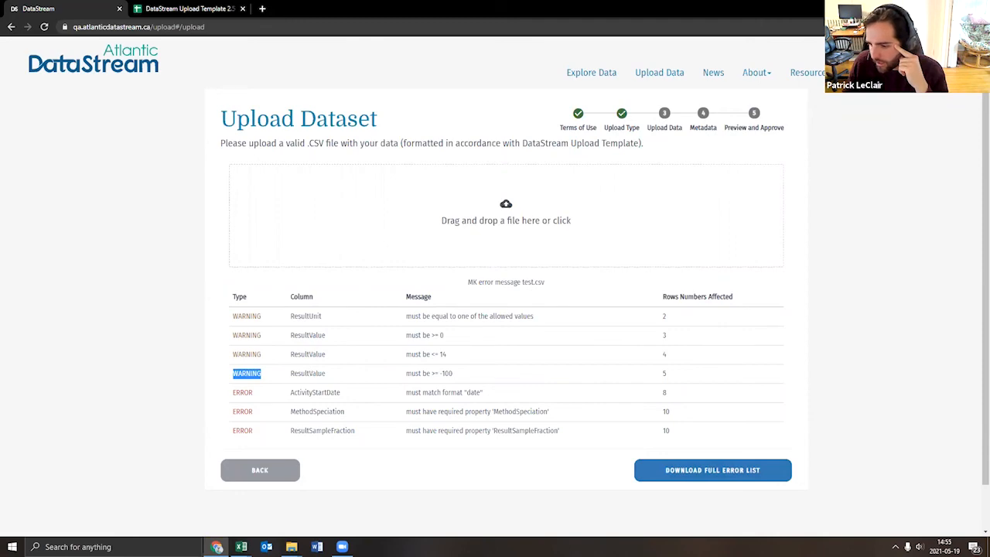
# - Upload the CSV saved from the Export sheet in place of the error test file and continue to the metadata
pyautogui.hotkey('alt', 'Tab')
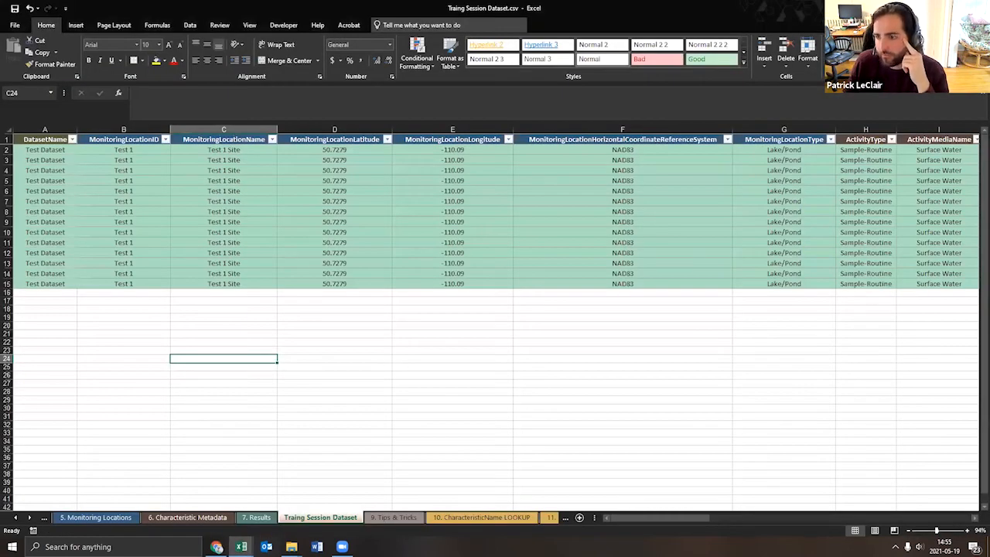
pyautogui.hotkey('alt', 'Tab')
pyautogui.hotkey('alt', 'Tab')
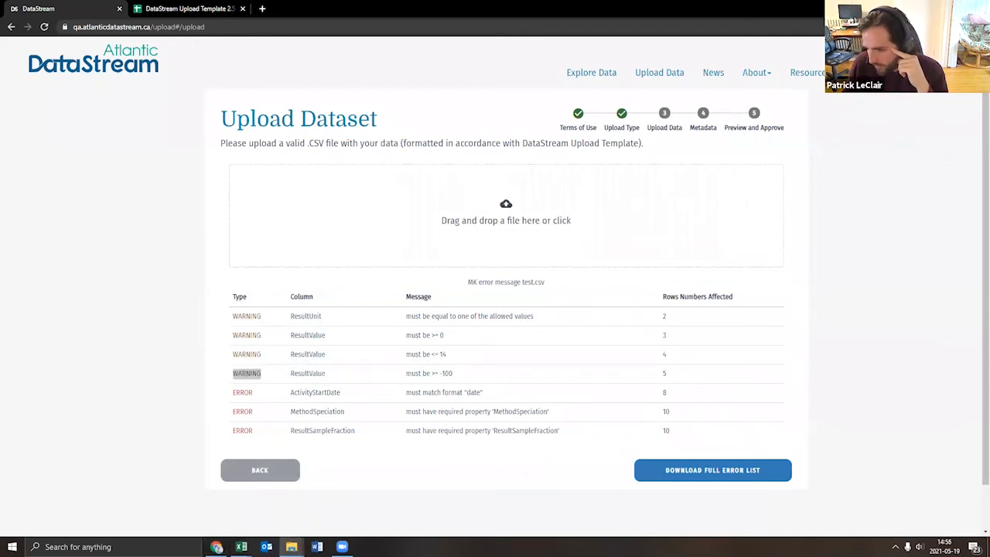
pyautogui.moveTo(989, 205); pyautogui.dragTo(506, 197)
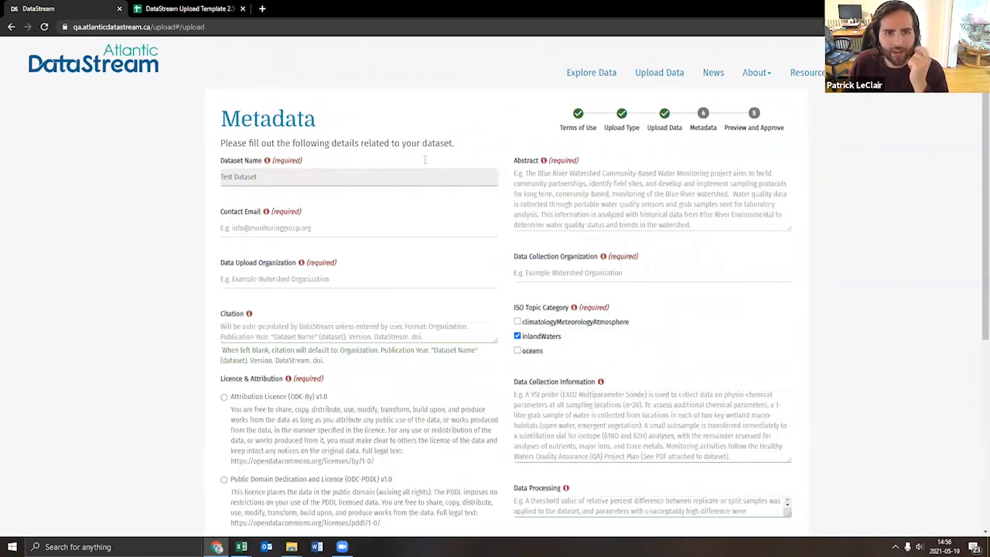
# - Fill in the contact email and enter test as the Abstract, Data Upload Organization and Data Collection Organization
pyautogui.scroll(-1, 437, 239)
pyautogui.scroll(1, 418, 308)
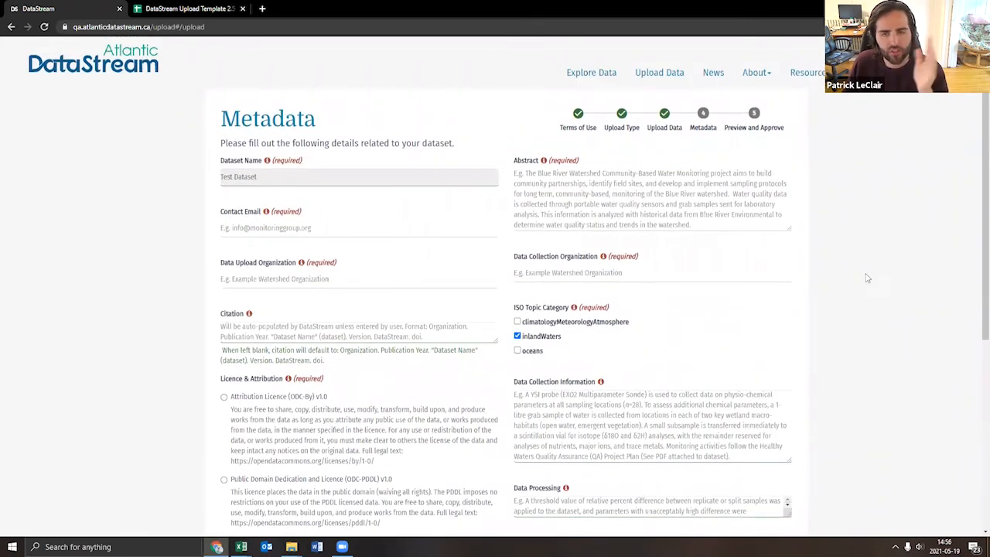
pyautogui.click(308, 228)
pyautogui.write('test@test.ca')
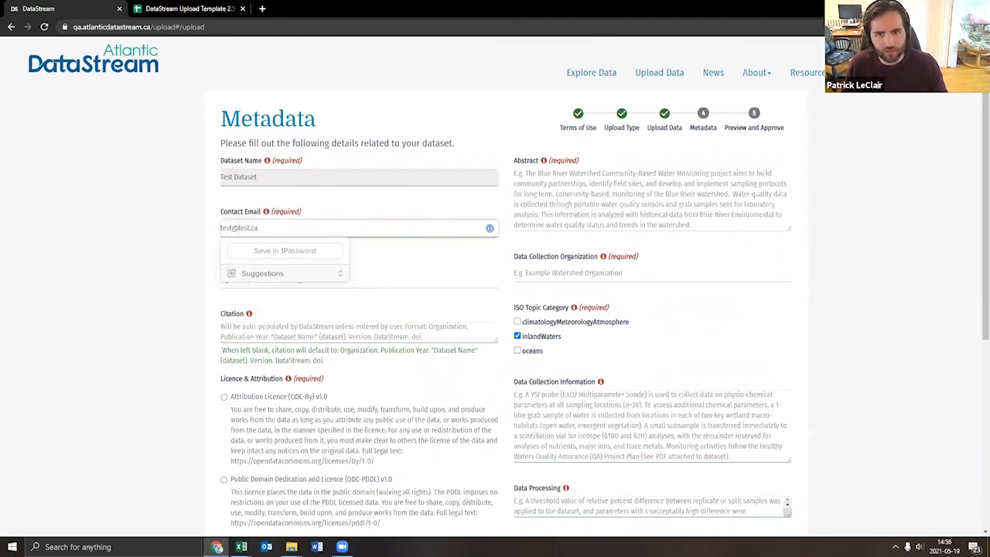
pyautogui.click(558, 201)
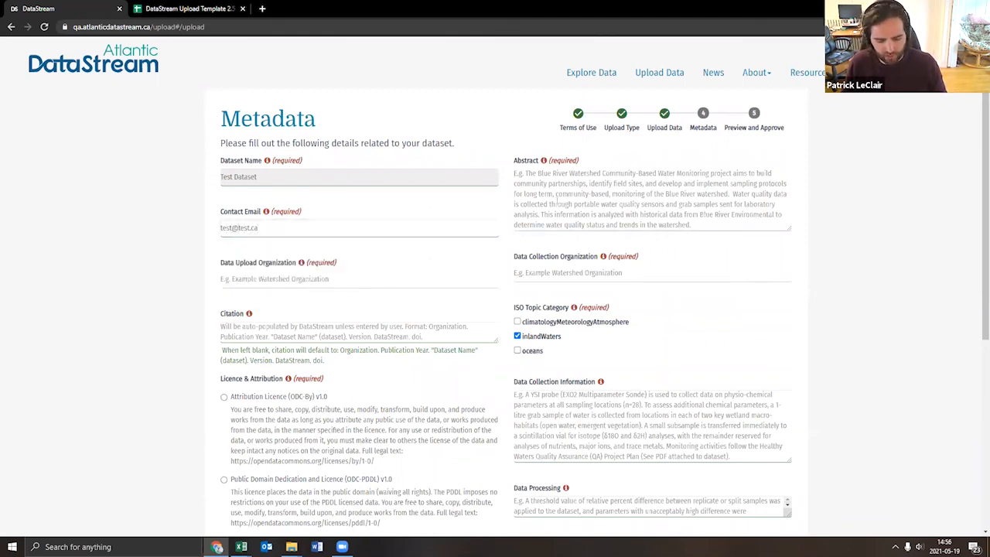
pyautogui.write('test')
pyautogui.click(286, 278)
pyautogui.write('test')
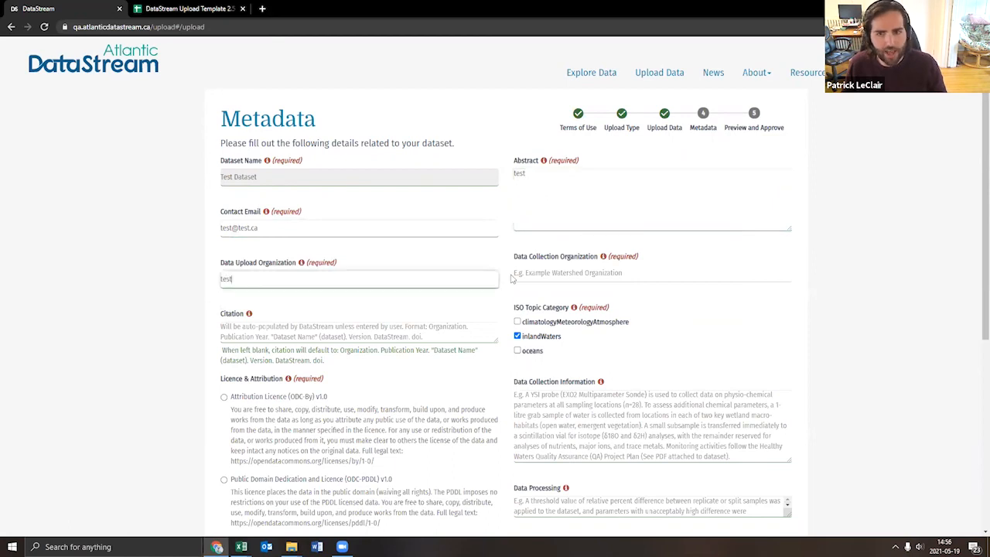
pyautogui.click(539, 276)
pyautogui.write('test')
pyautogui.click(147, 286)
# - Select Attribution Licence (ODC-By) v1.0 for the dataset and set its Monitoring Program Status to Ongoing
pyautogui.scroll(-1, 146, 285)
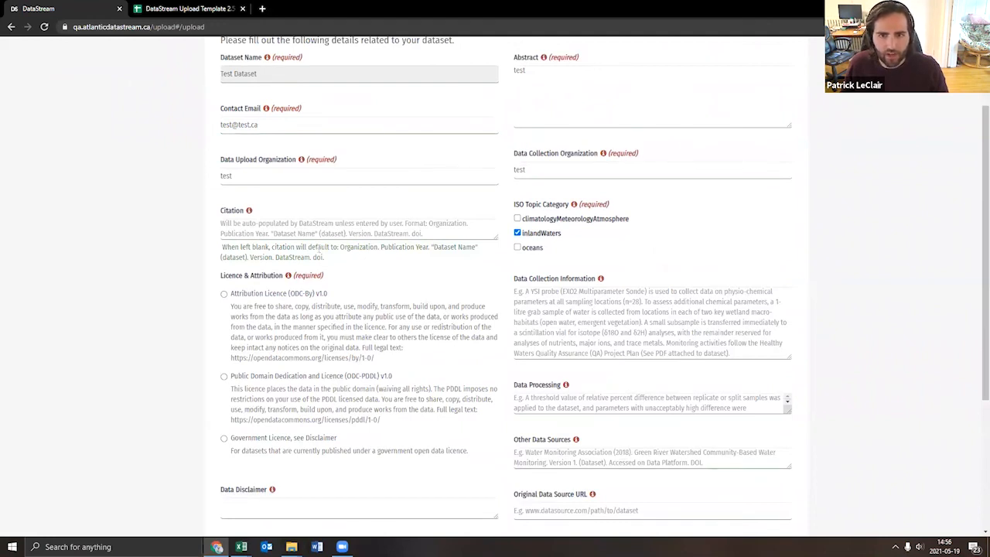
pyautogui.scroll(-1, 333, 241)
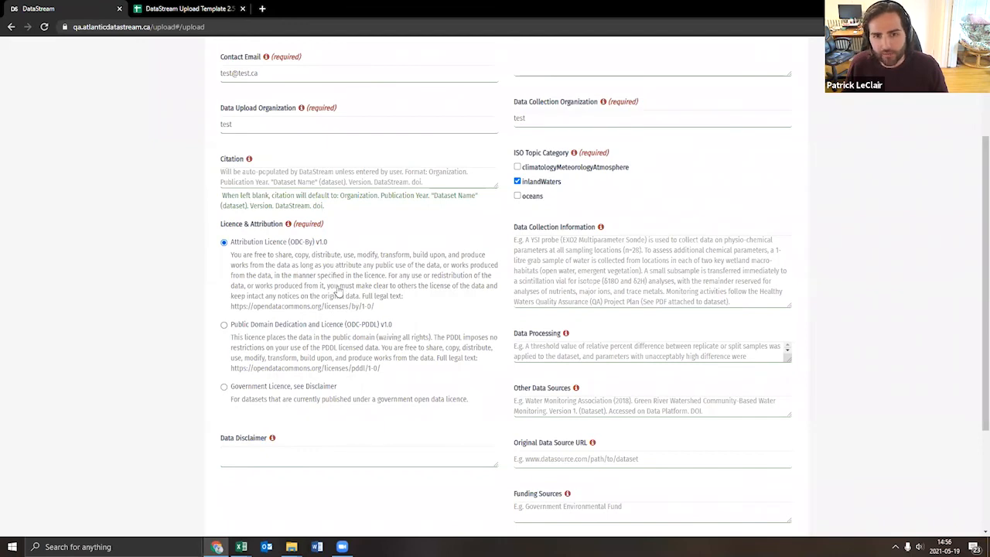
pyautogui.scroll(-1, 313, 245)
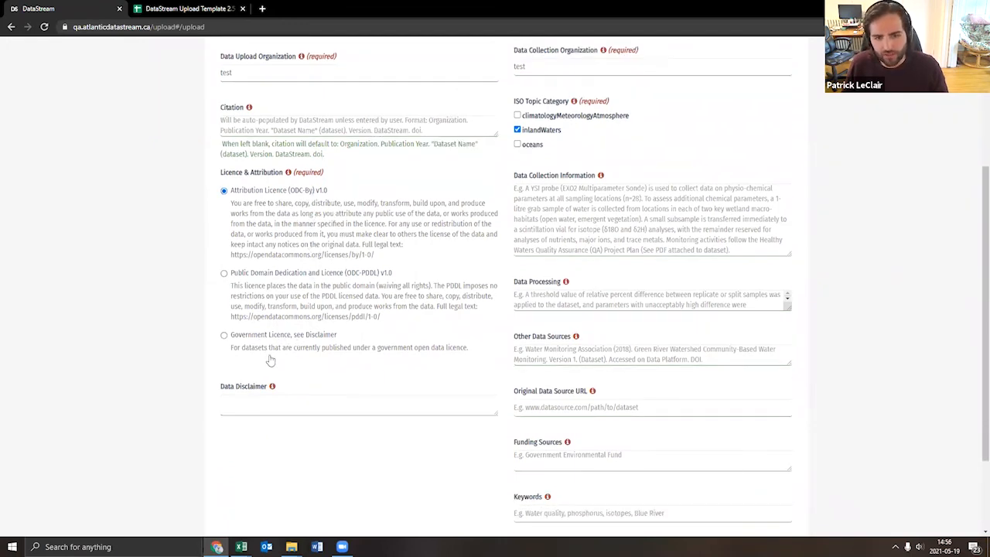
pyautogui.scroll(-2, 609, 185)
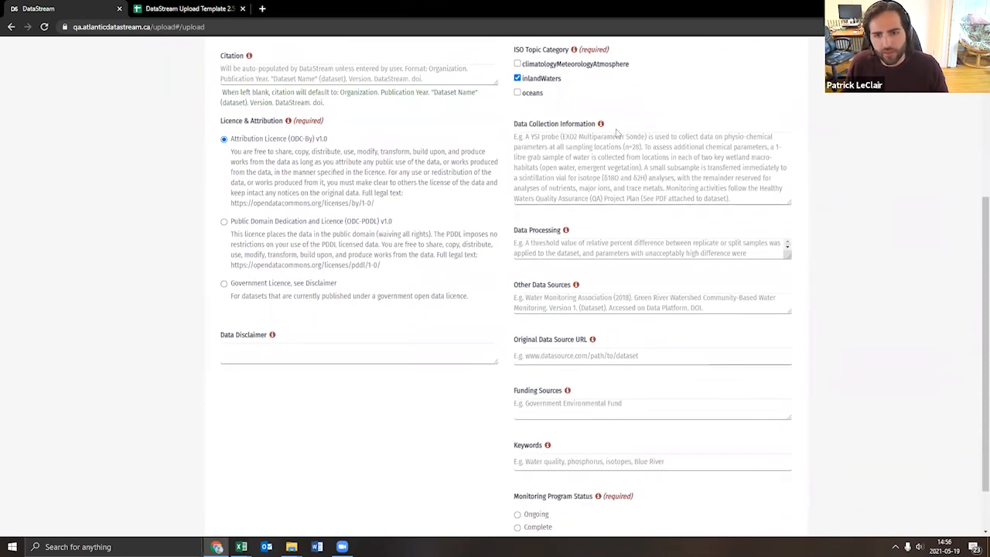
pyautogui.scroll(5, 634, 136)
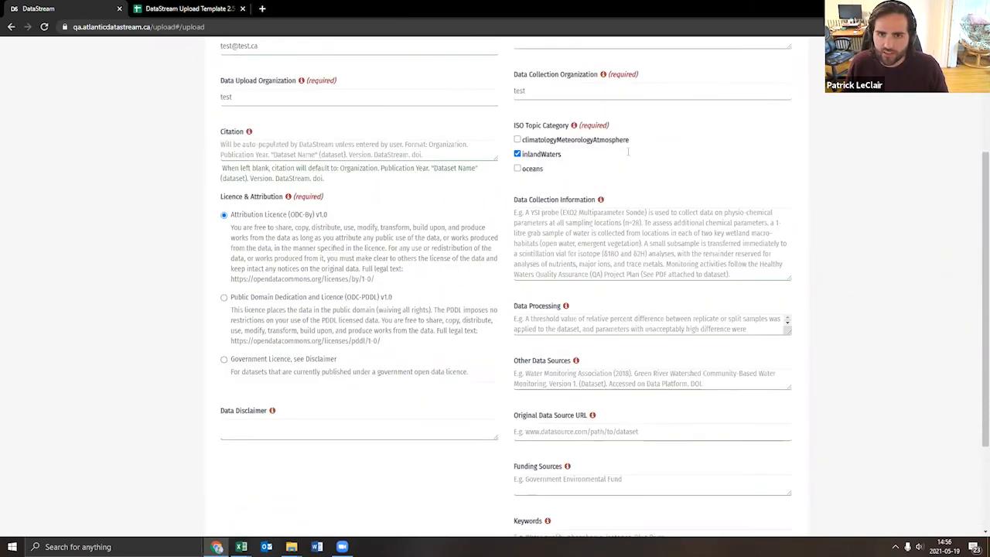
pyautogui.scroll(-3, 634, 223)
pyautogui.scroll(-2, 635, 230)
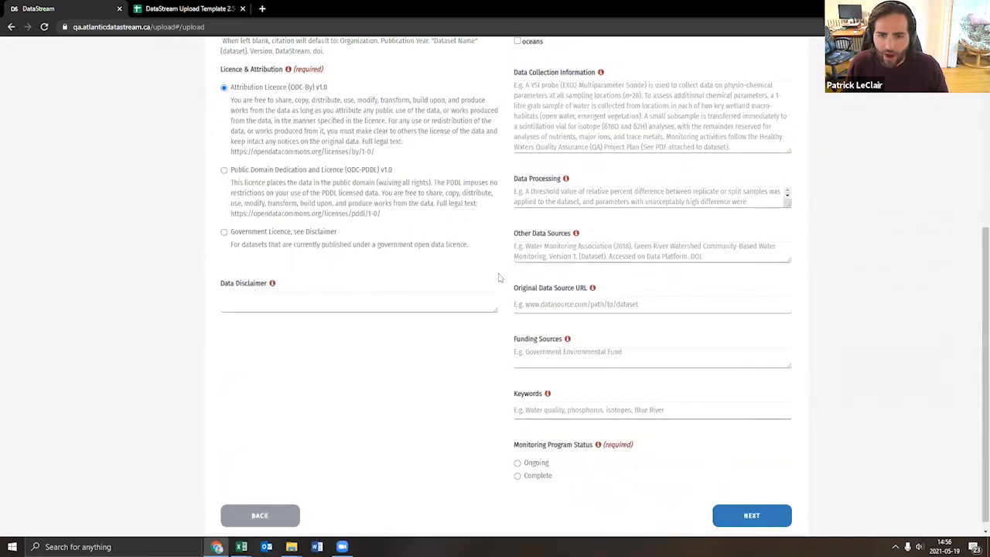
pyautogui.moveTo(592, 286)
pyautogui.scroll(-1, 597, 305)
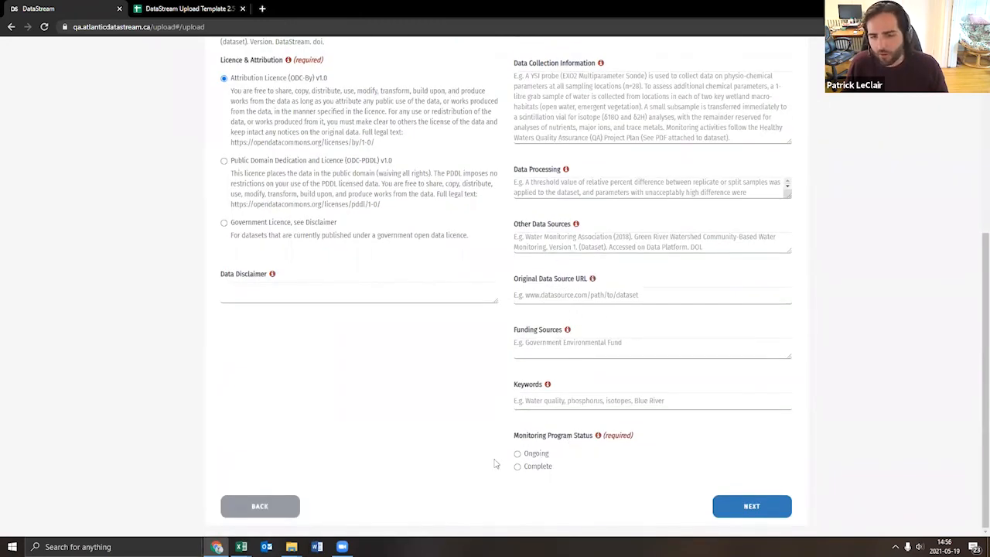
pyautogui.click(535, 454)
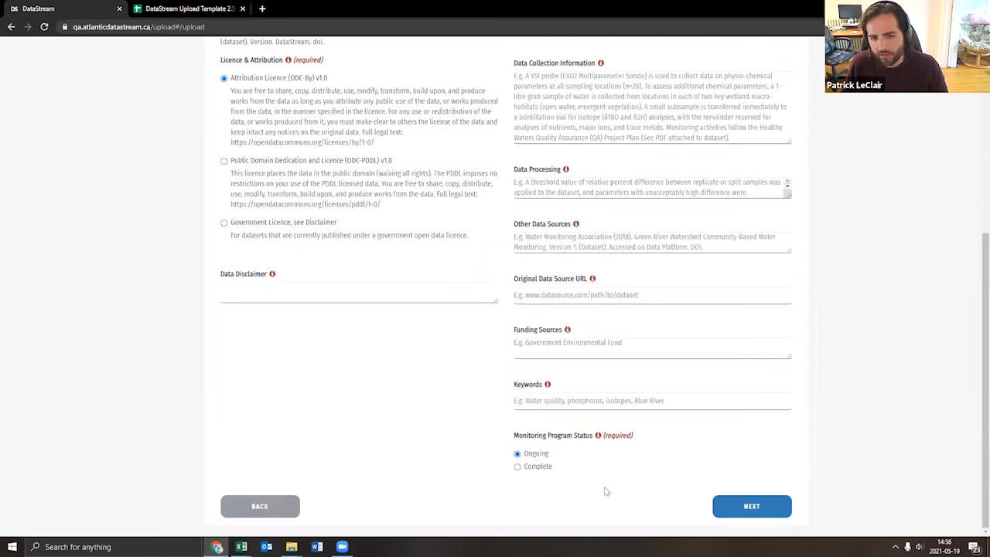
# - Submit the metadata for import, close the processing page and open the preview of Generic Dataset Test 2
pyautogui.click(750, 507)
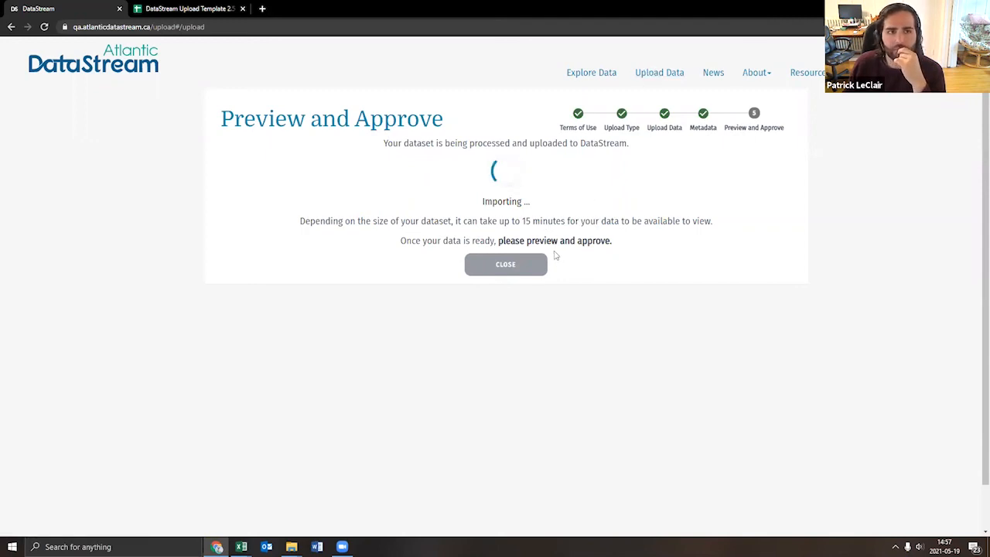
pyautogui.click(529, 270)
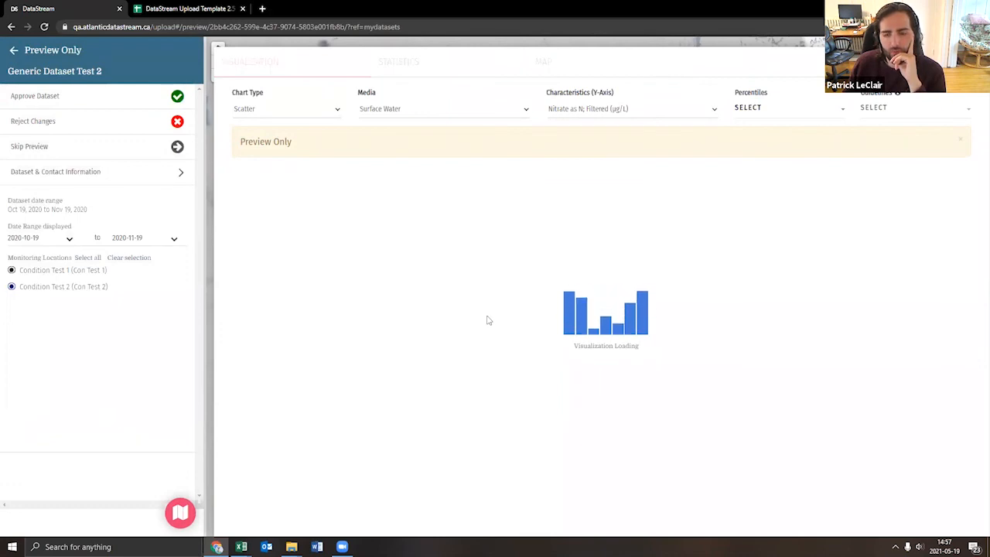
# - Review the dataset preview's available characteristics, monitoring locations on the map, summary statistics and scatter chart
pyautogui.click(600, 112)
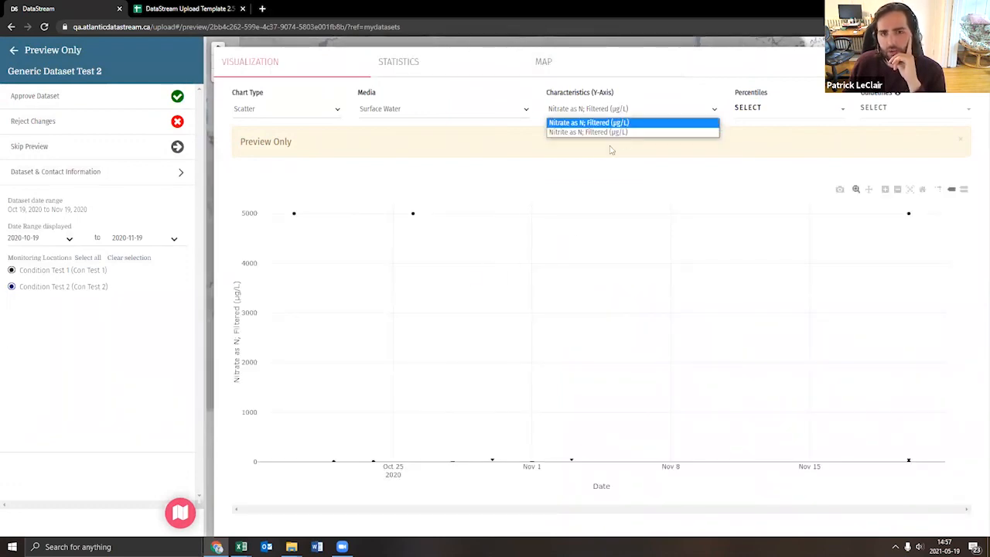
pyautogui.click(179, 514)
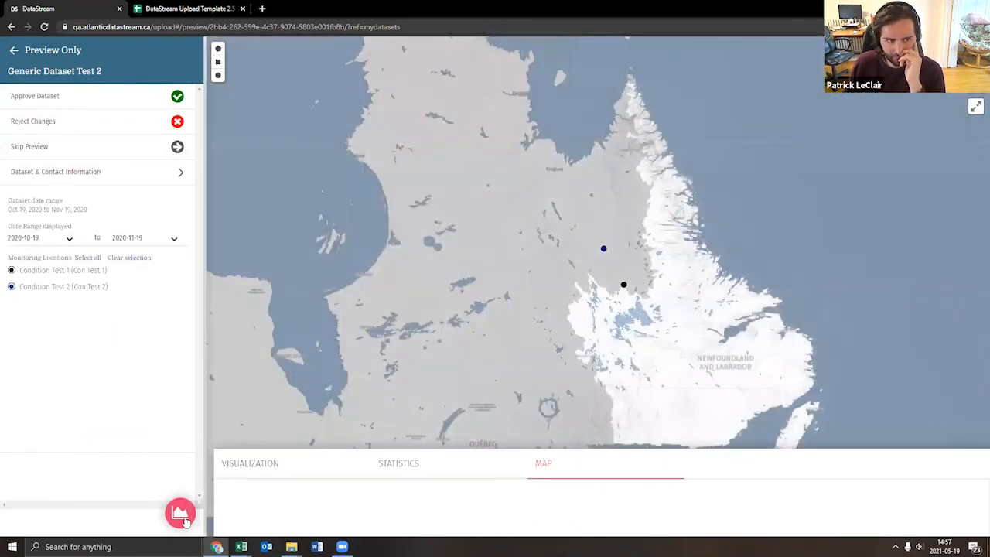
pyautogui.click(183, 516)
pyautogui.click(398, 62)
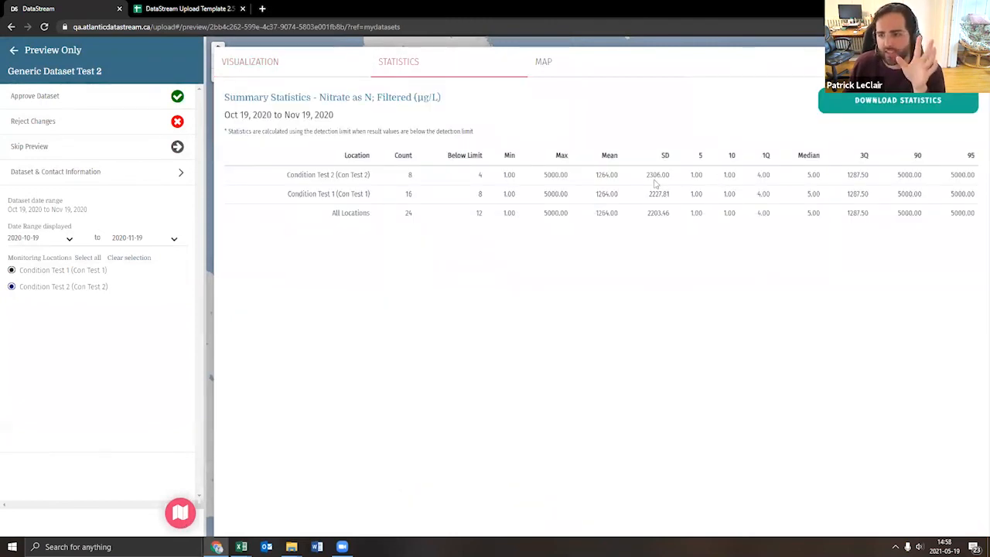
pyautogui.click(352, 63)
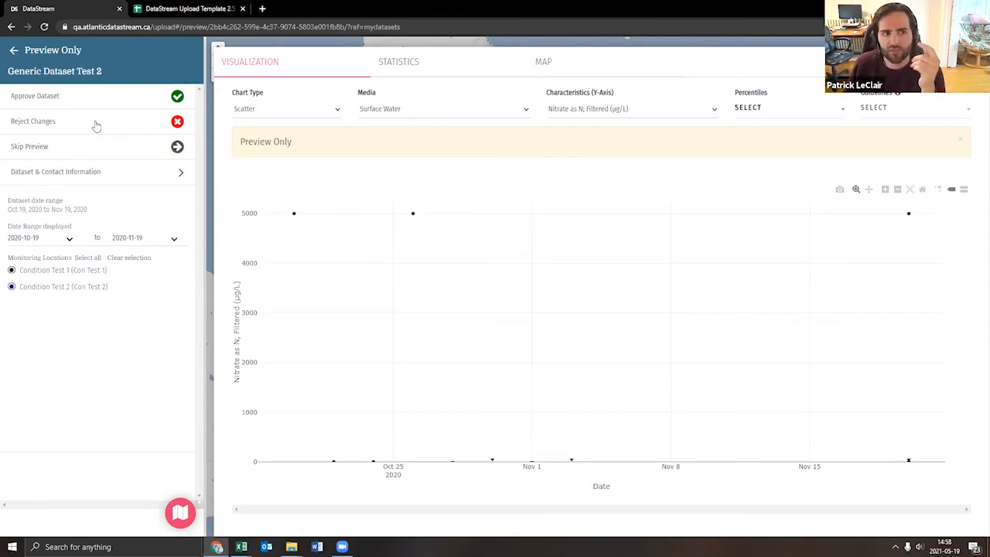
# - Leave the preview for My Datasets, check the update types offered for LoadTest222 and cancel the update
pyautogui.click(14, 50)
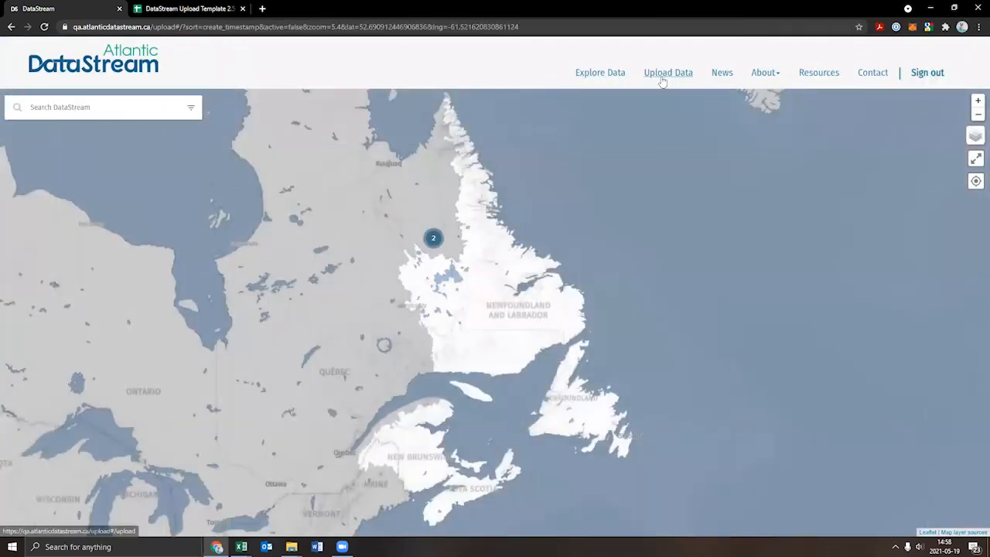
pyautogui.click(662, 77)
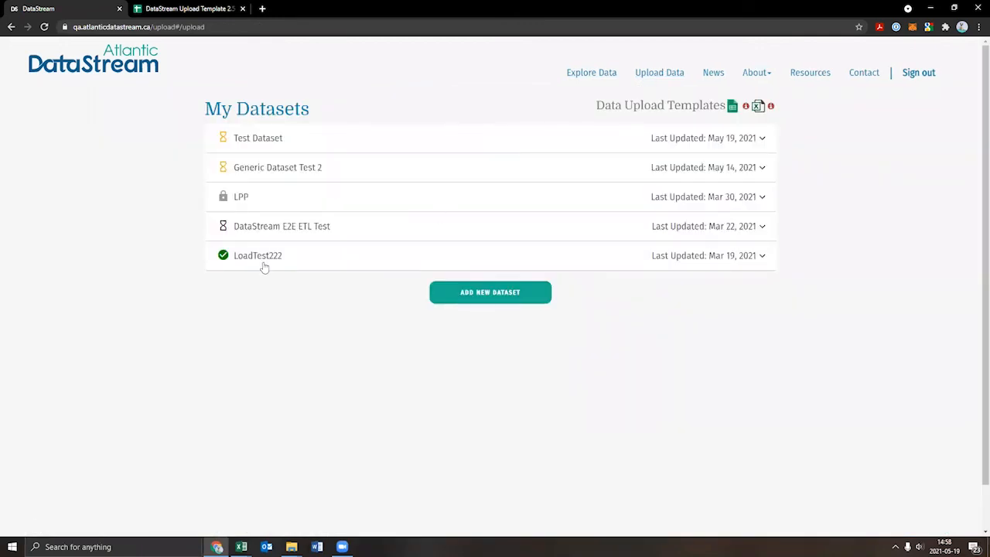
pyautogui.click(264, 267)
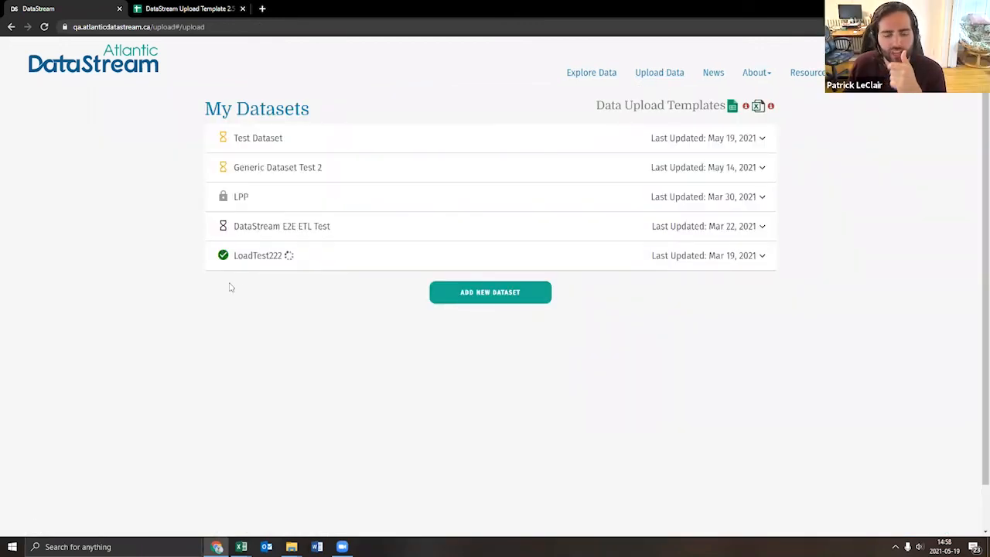
pyautogui.scroll(-1, 165, 252)
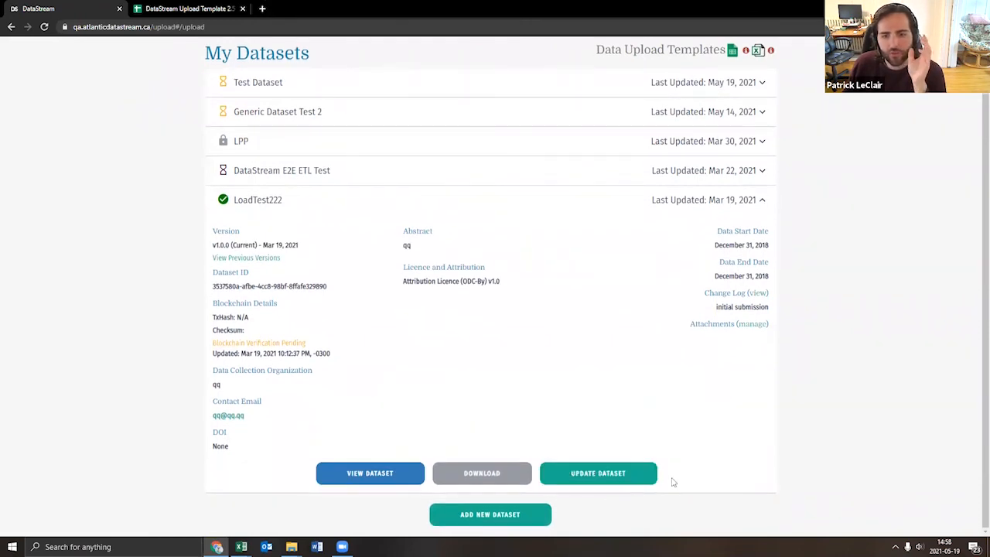
pyautogui.click(614, 476)
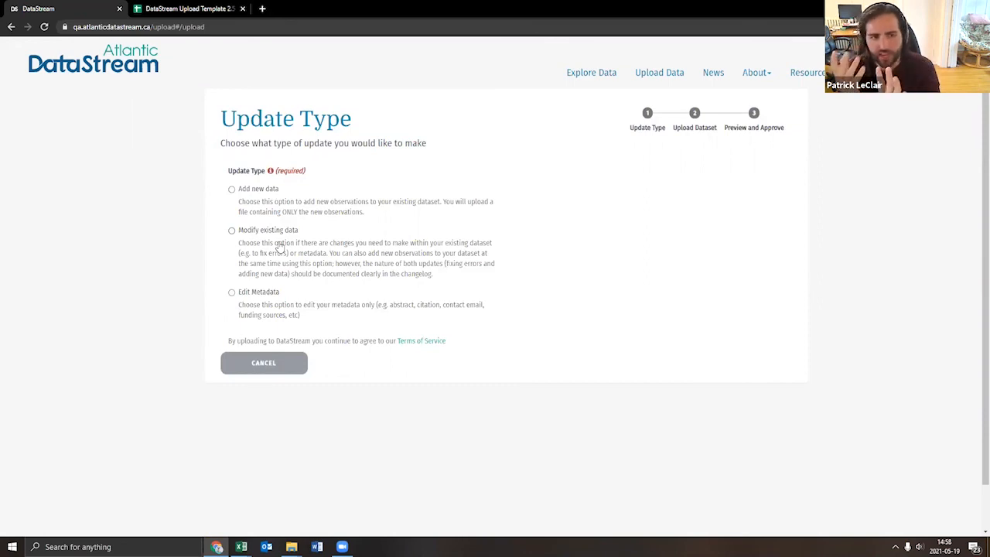
pyautogui.click(264, 364)
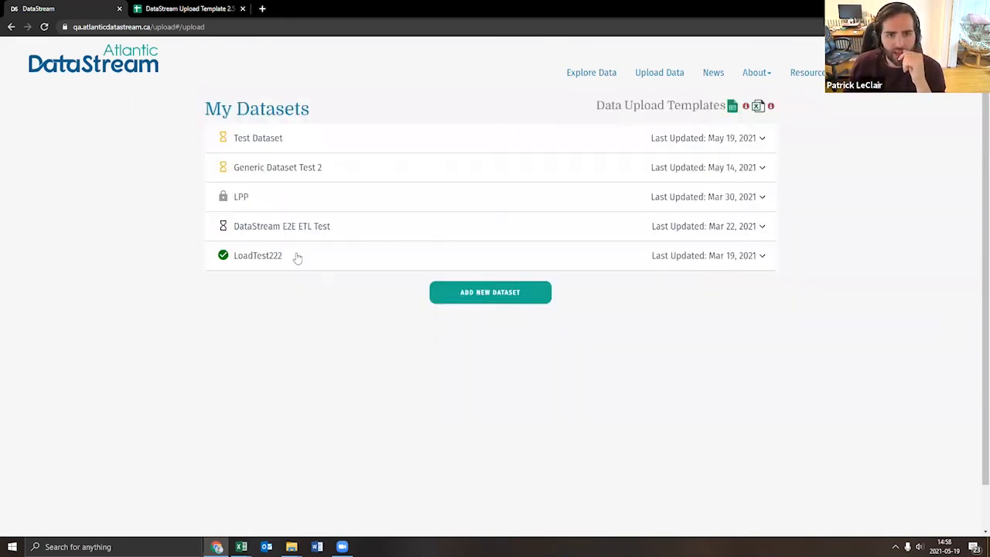
# - Reopen the LoadTest222 details and examine its version, change log and attachments information
pyautogui.click(296, 256)
pyautogui.scroll(-1, 135, 340)
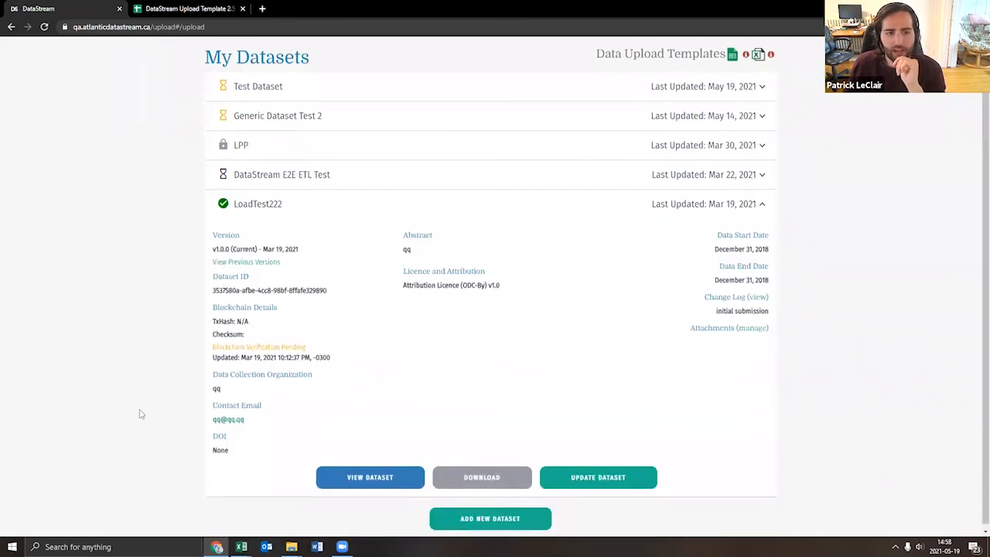
pyautogui.scroll(1, 382, 389)
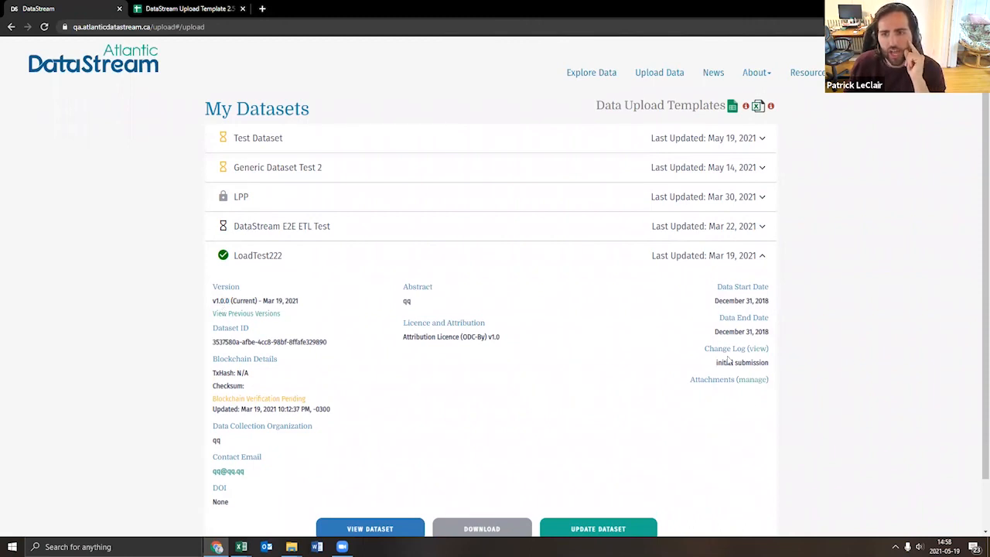
# - Approve Test Dataset and publish it with the publish date 2021-05-19
pyautogui.click(307, 152)
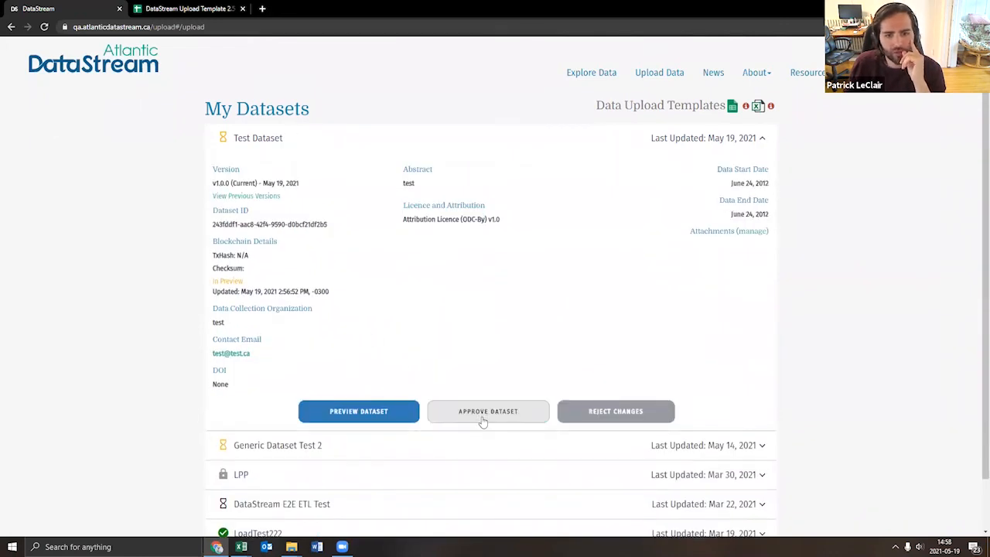
pyautogui.click(487, 413)
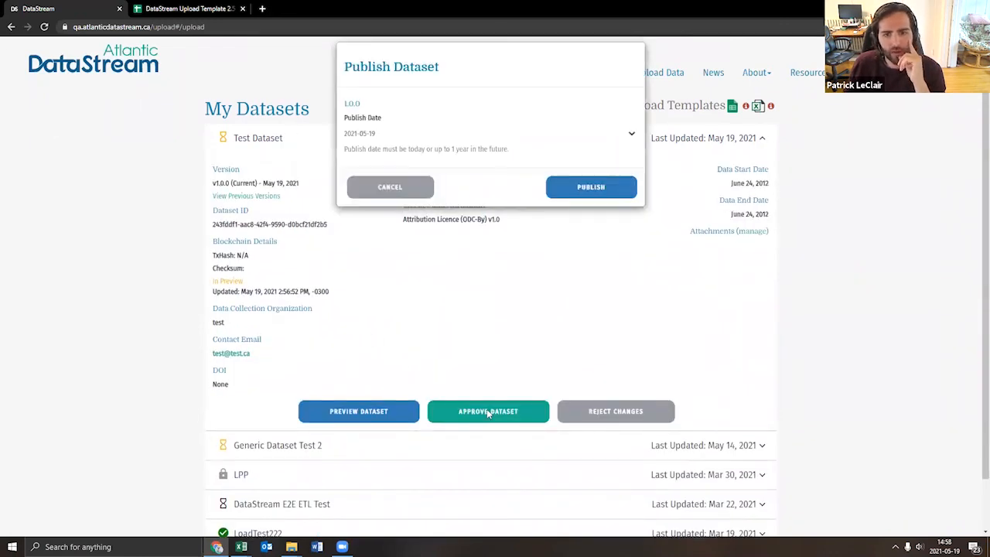
pyautogui.click(374, 134)
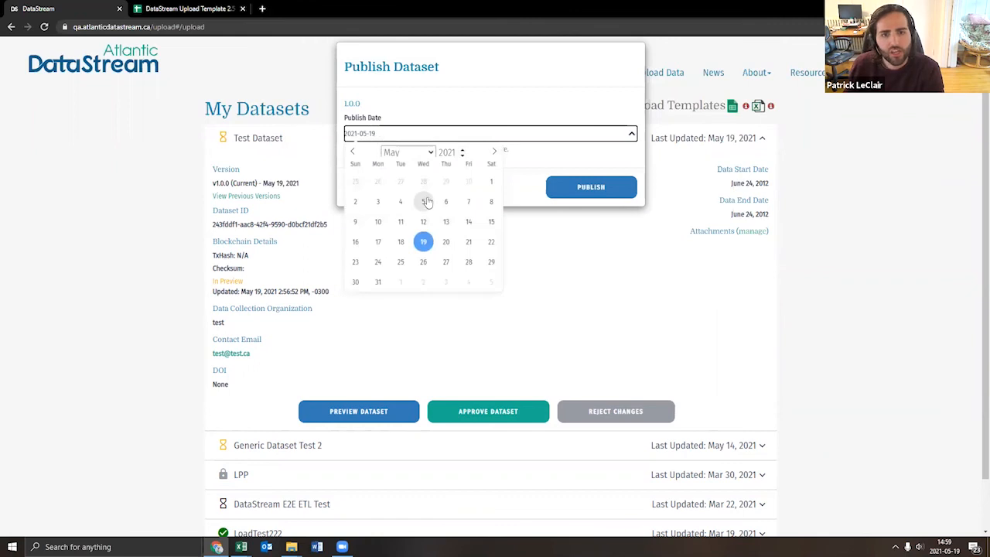
pyautogui.doubleClick(497, 152)
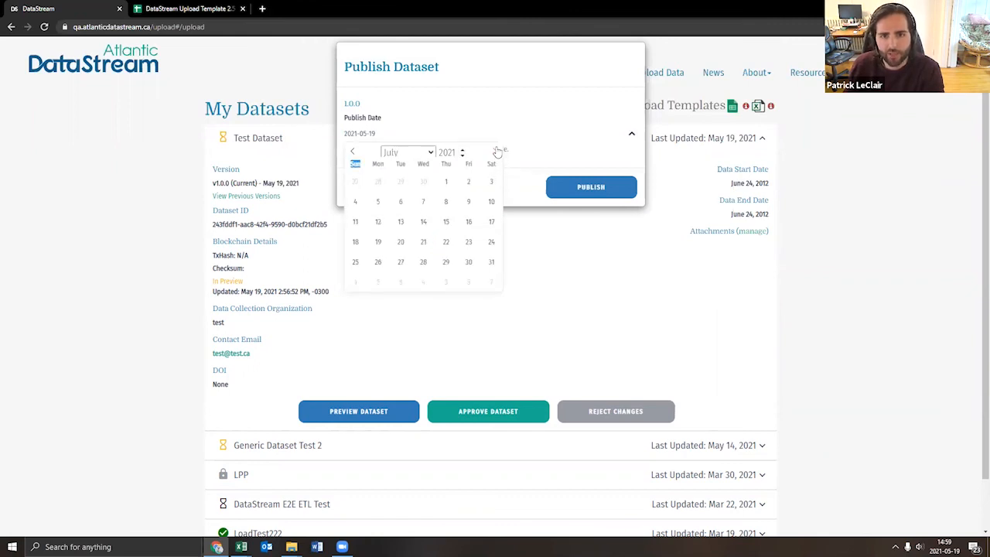
pyautogui.click(354, 151)
pyautogui.click(353, 152)
pyautogui.click(445, 241)
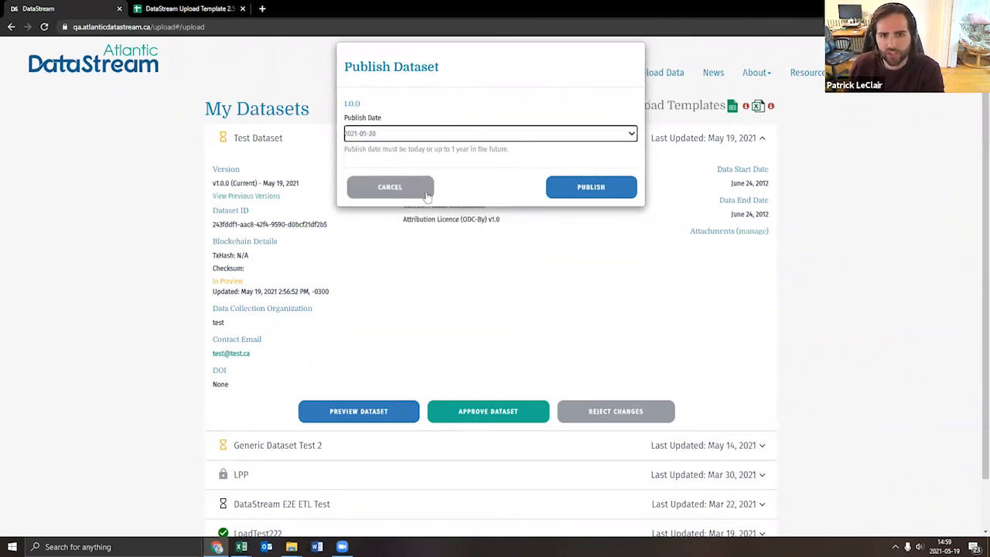
pyautogui.click(420, 133)
pyautogui.click(425, 241)
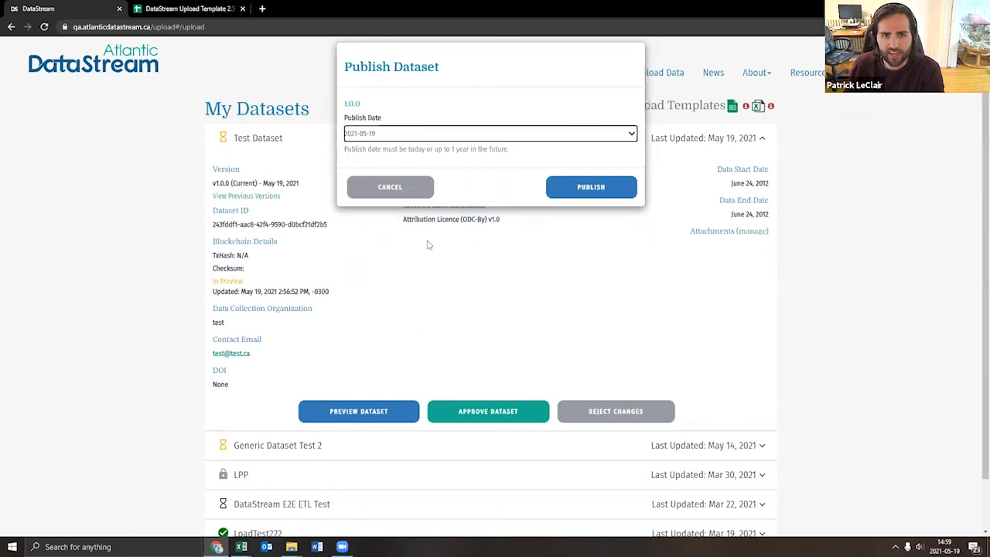
pyautogui.click(579, 186)
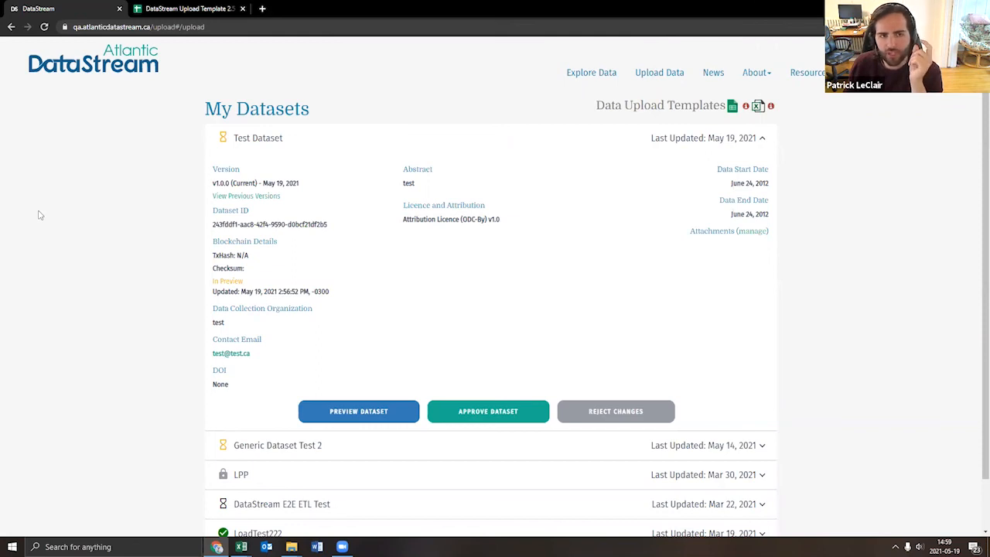
# - Refresh My Datasets and check the publishing status and DOI entry in the Test Dataset details
pyautogui.press('F5')
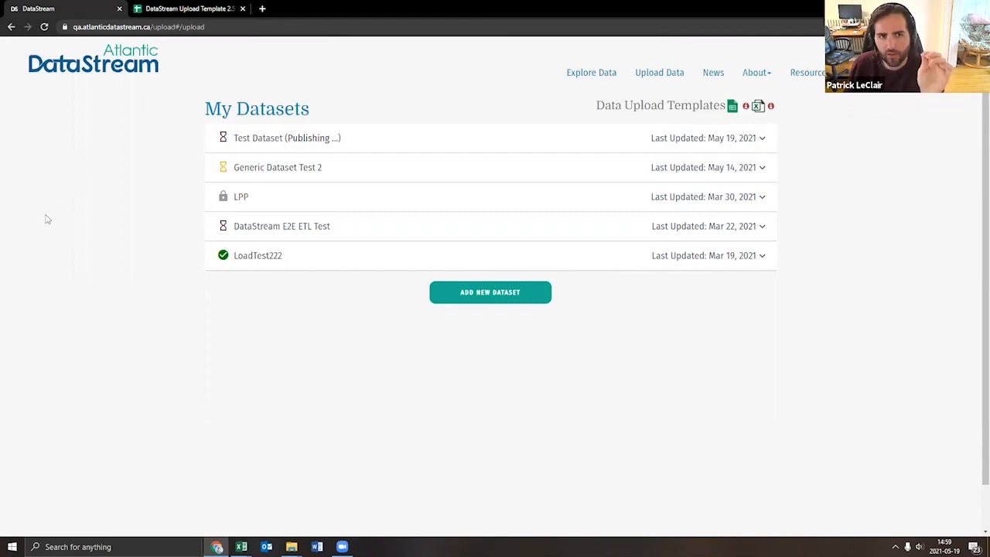
pyautogui.click(249, 138)
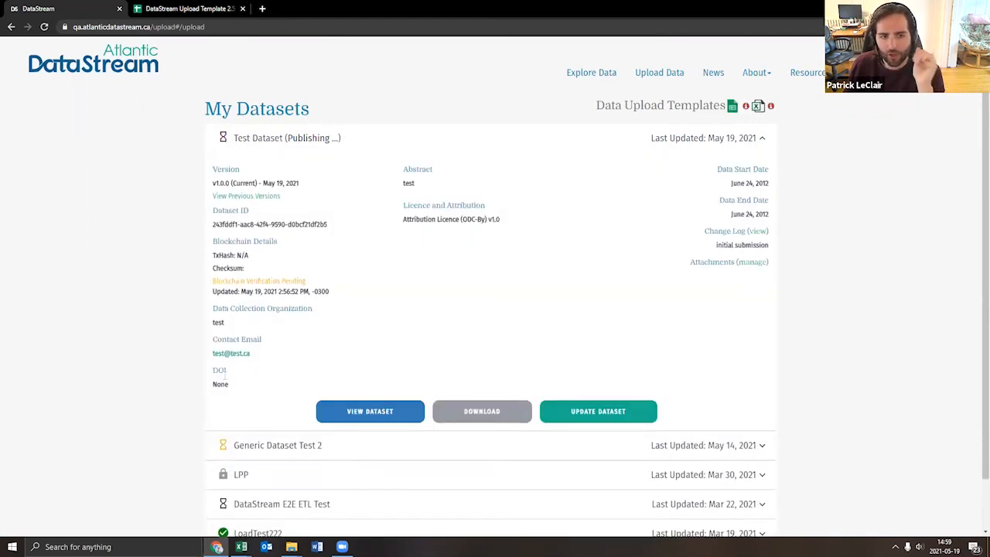
pyautogui.moveTo(231, 377); pyautogui.dragTo(208, 371)
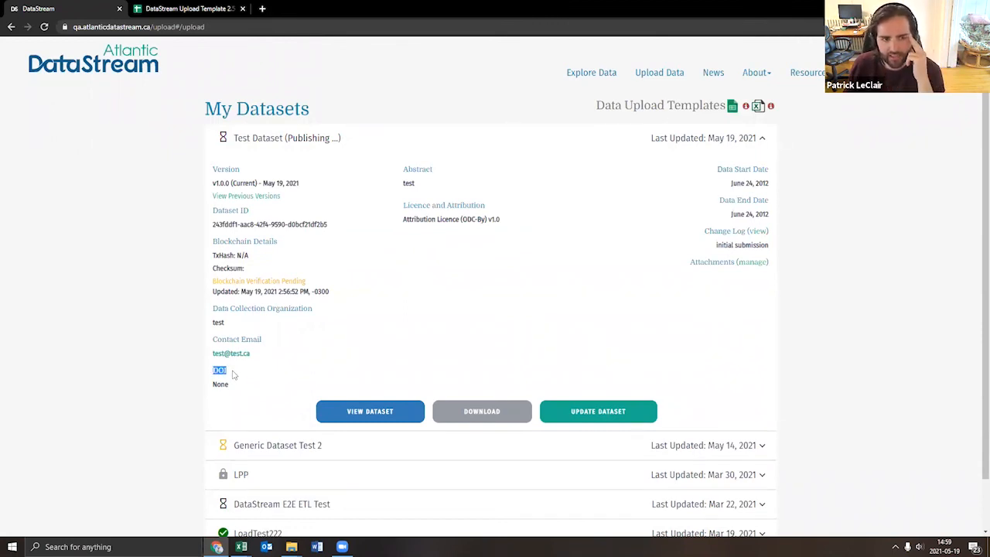
pyautogui.moveTo(229, 371); pyautogui.dragTo(215, 370)
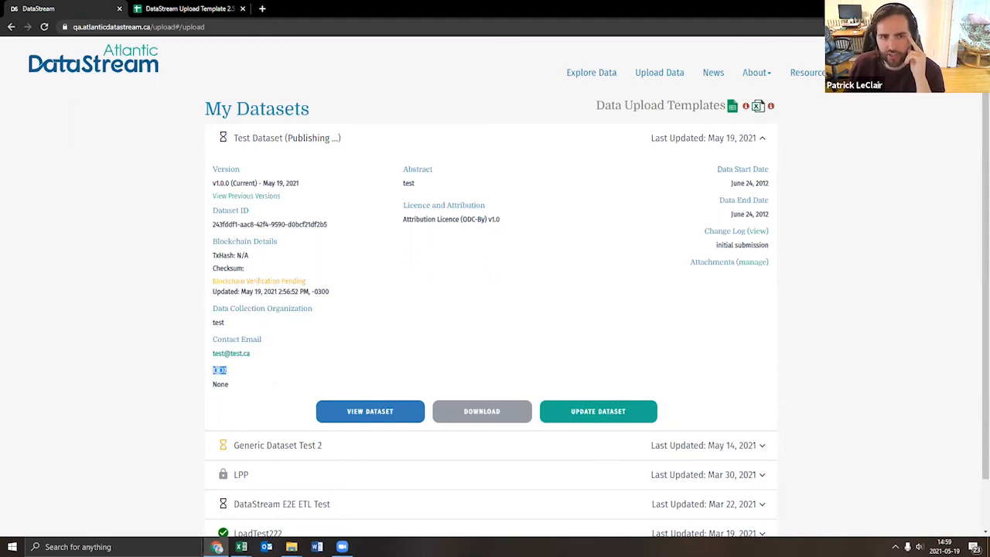